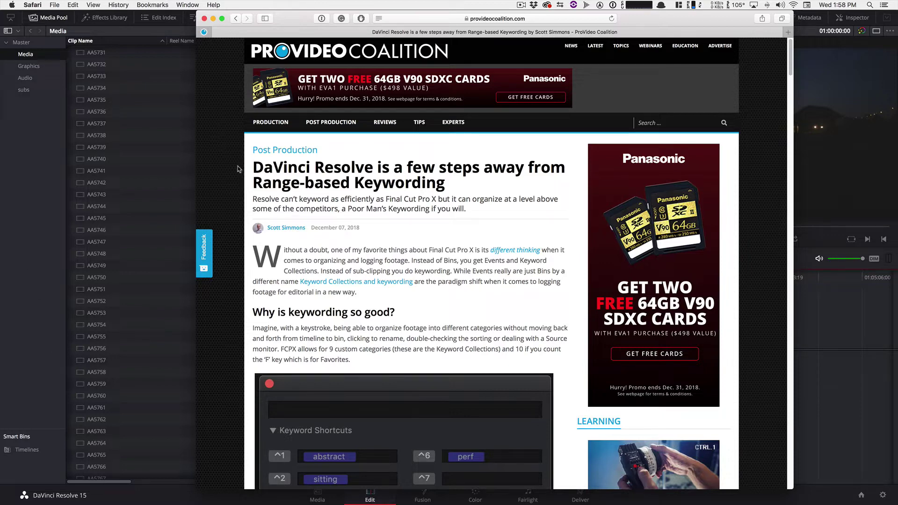
- Read through the ProVideo Coalition article on range-based keywording in DaVinci Resolve, including the marker shortcuts, Keyword Dictionary, Smart Bins and caveats sections
left_click_drag(253, 167, 444, 186)
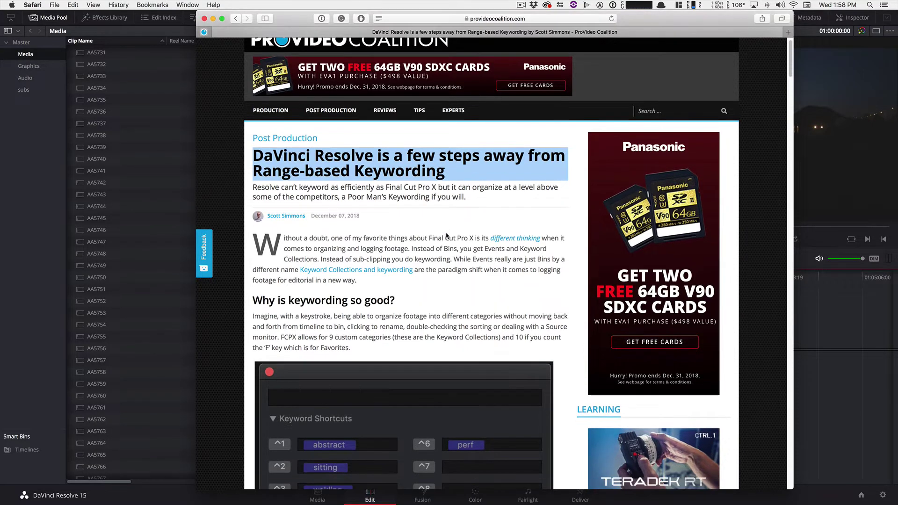
scroll(447, 235, "down", 5)
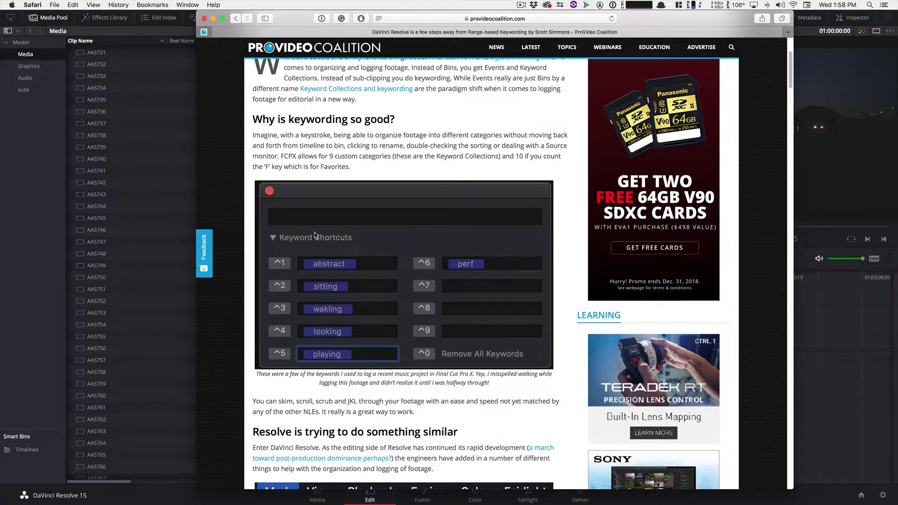
scroll(314, 235, "down", 1)
scroll(316, 242, "up", 1)
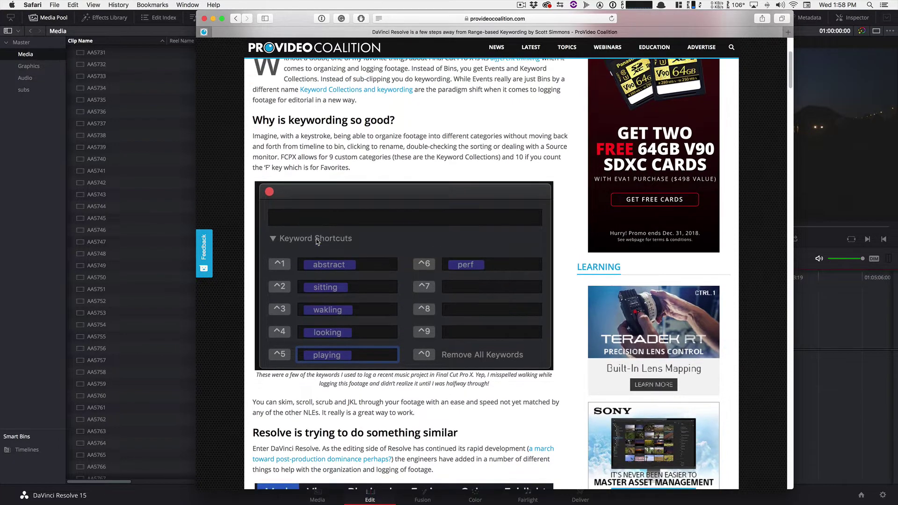
scroll(316, 241, "down", 20)
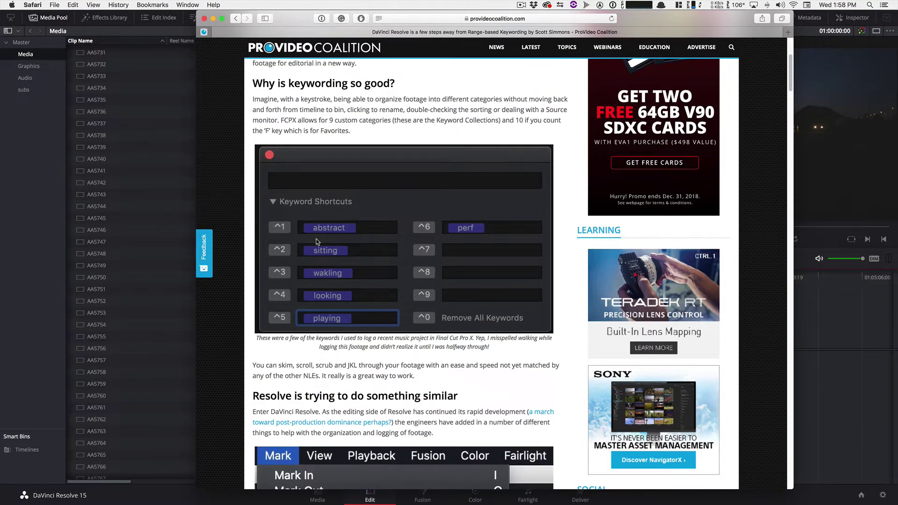
scroll(317, 241, "down", 15)
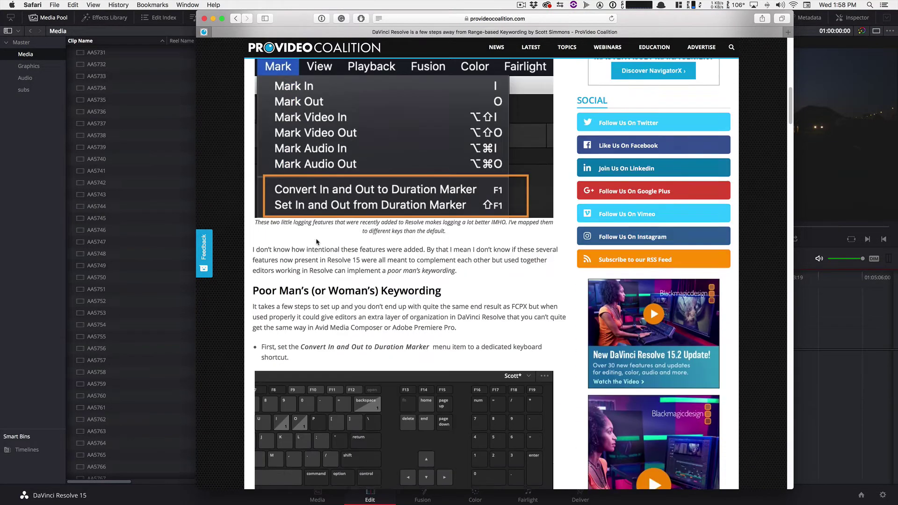
scroll(316, 240, "down", 20)
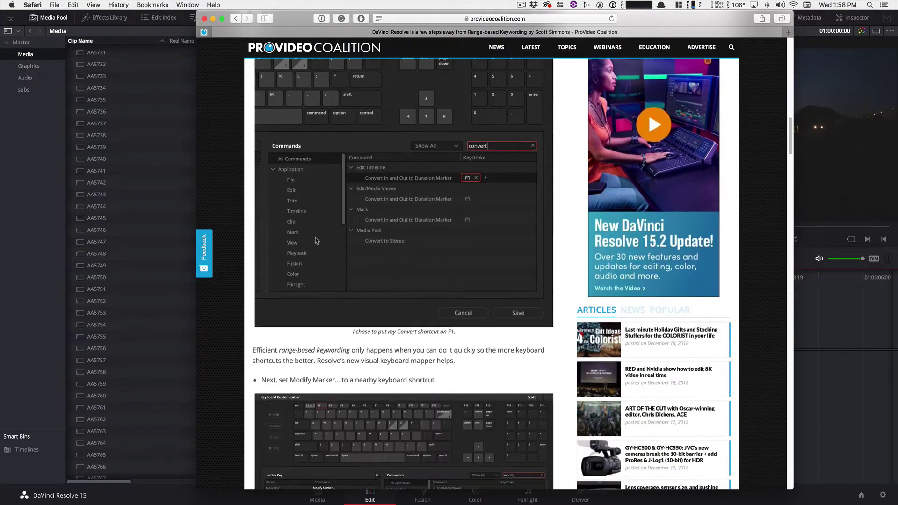
scroll(316, 238, "down", 20)
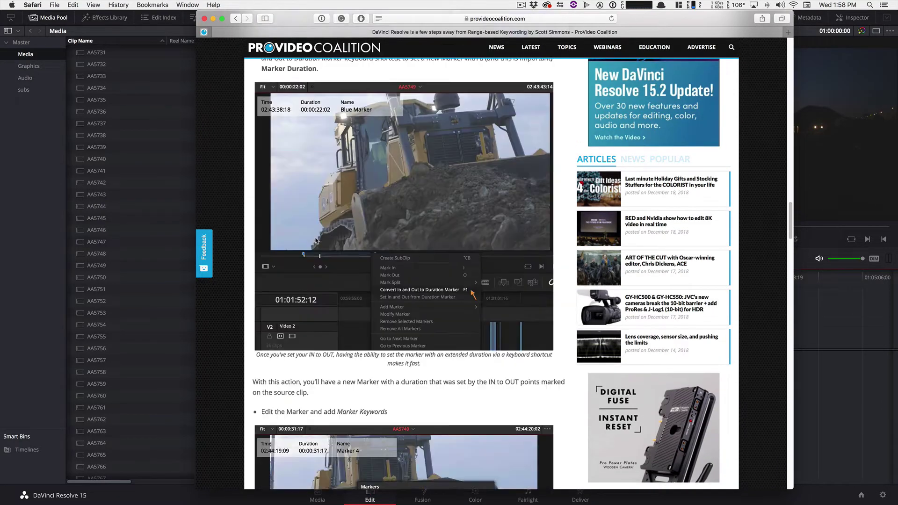
scroll(316, 241, "up", 20)
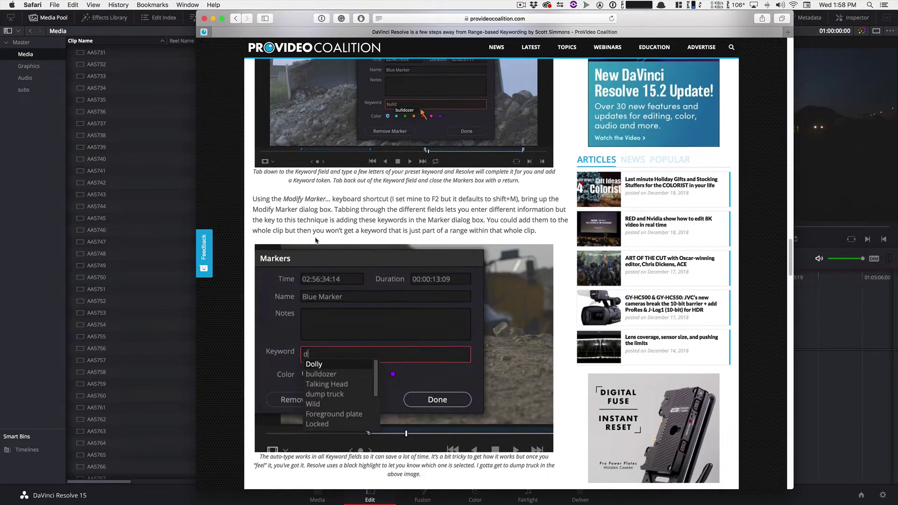
scroll(316, 241, "up", 15)
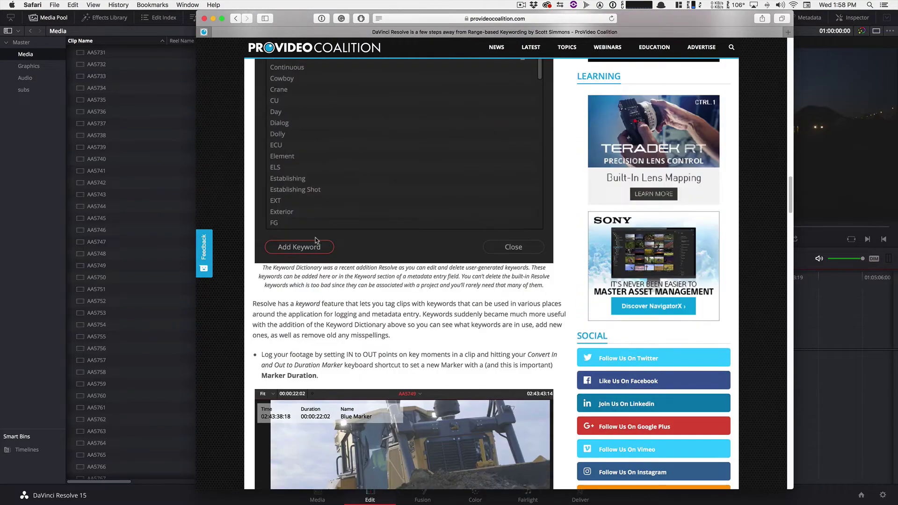
scroll(317, 240, "up", 15)
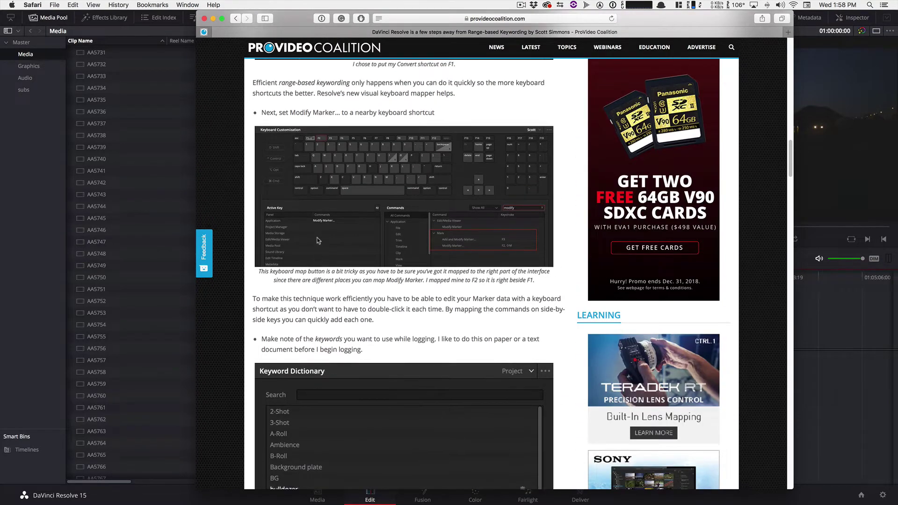
scroll(317, 241, "up", 3)
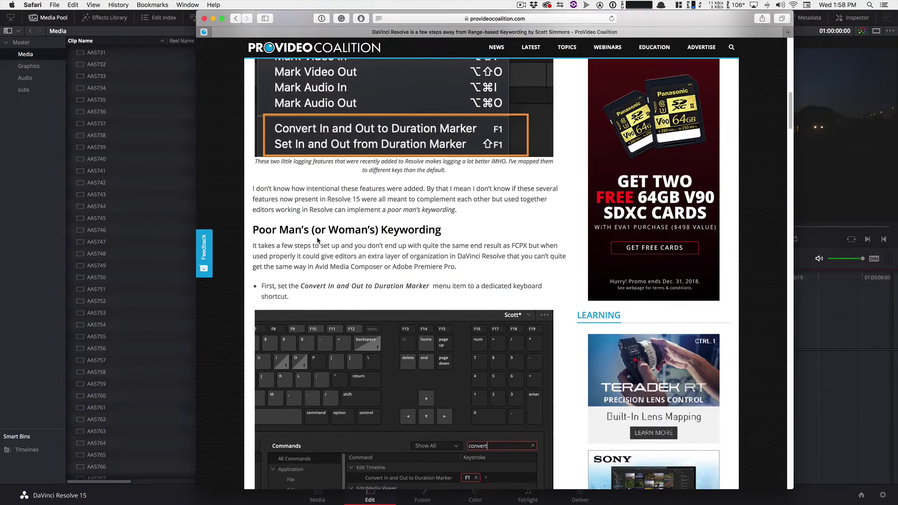
scroll(317, 240, "up", 9)
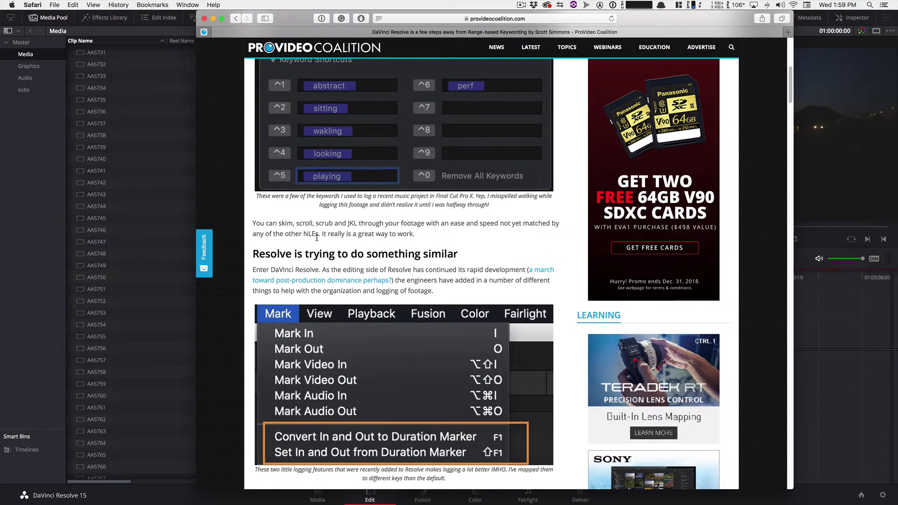
scroll(317, 240, "up", 10)
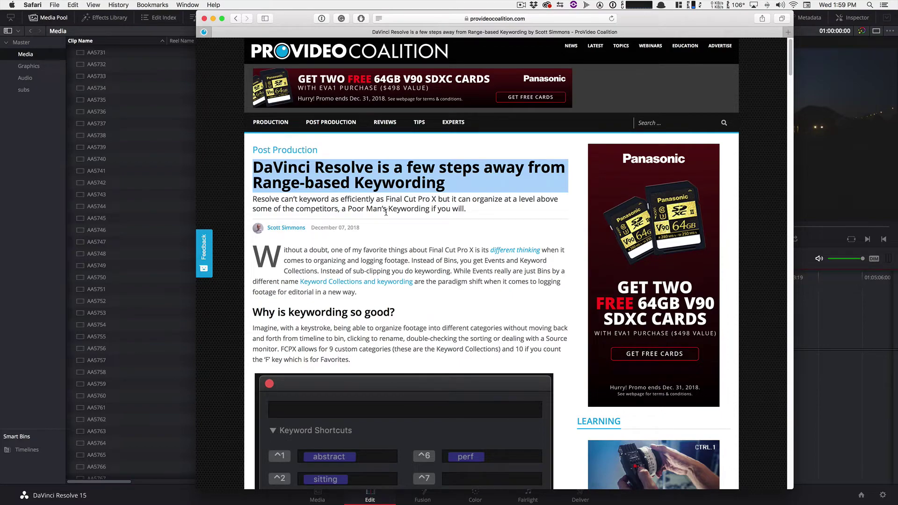
scroll(386, 212, "down", 12)
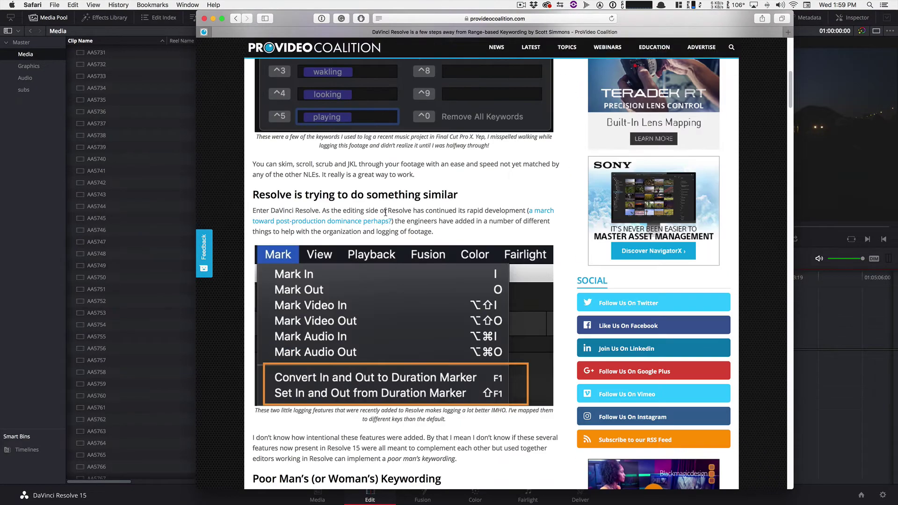
scroll(385, 212, "down", 20)
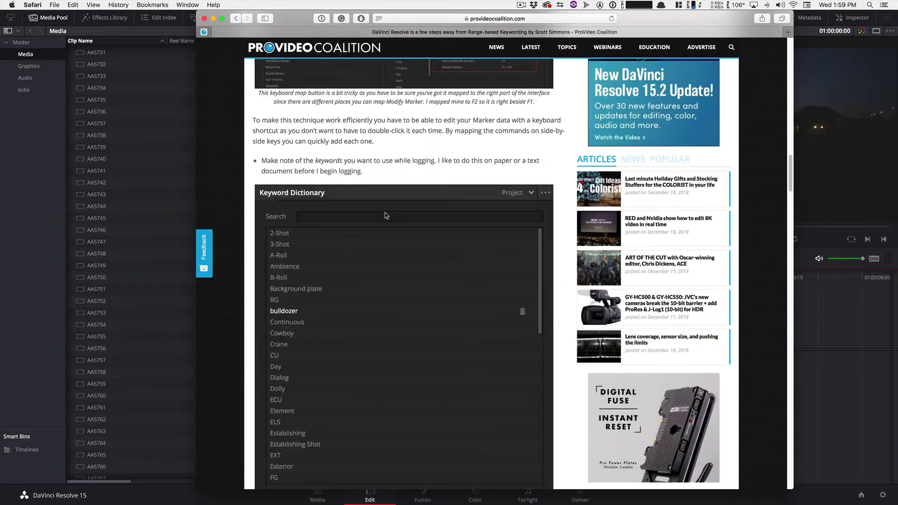
scroll(385, 213, "down", 20)
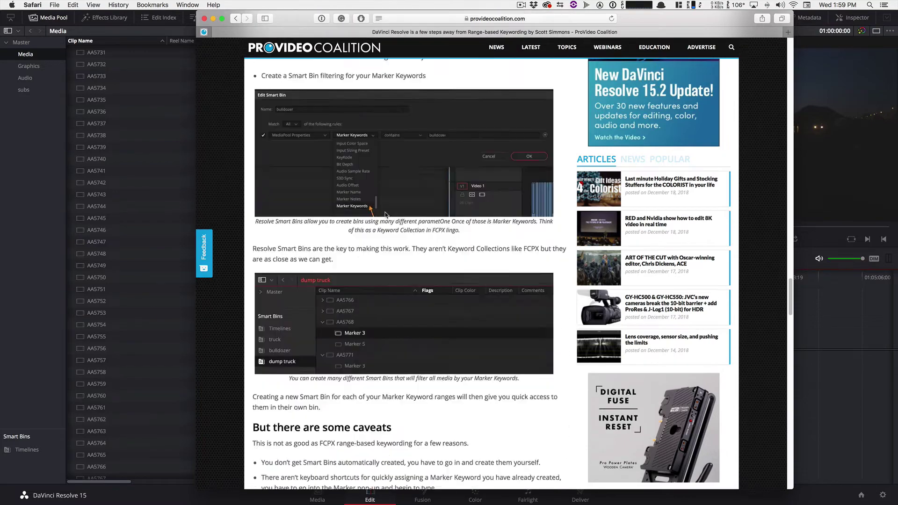
scroll(385, 214, "down", 15)
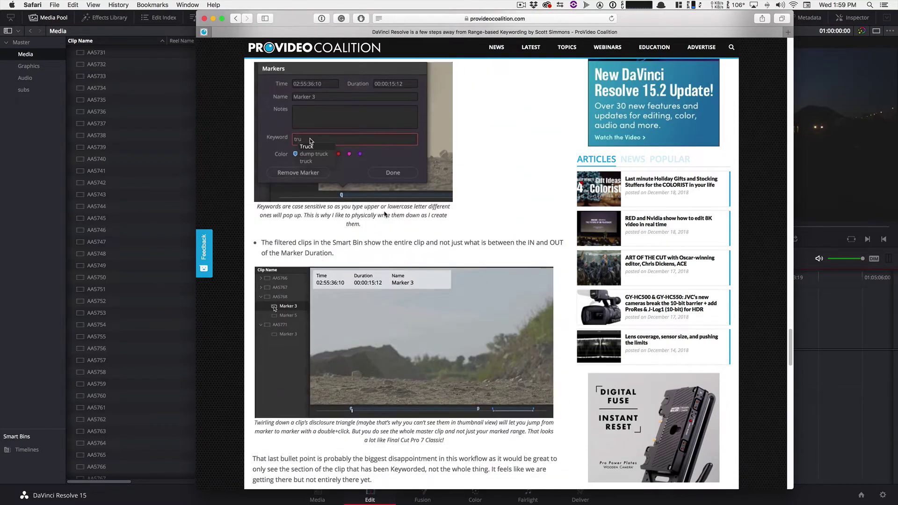
scroll(384, 214, "down", 10)
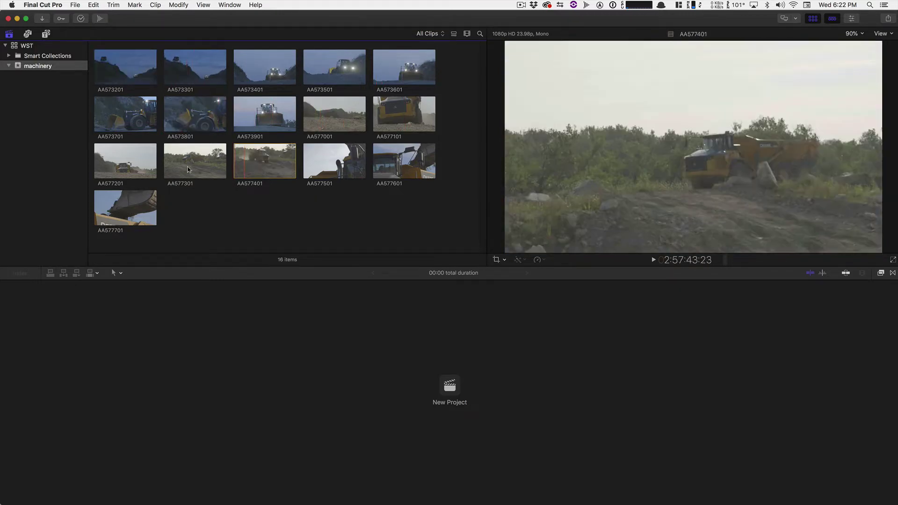
- In Final Cut Pro, open the keyword editor for clip AA577401 and add the keyword "dump truck"
key("super+k")
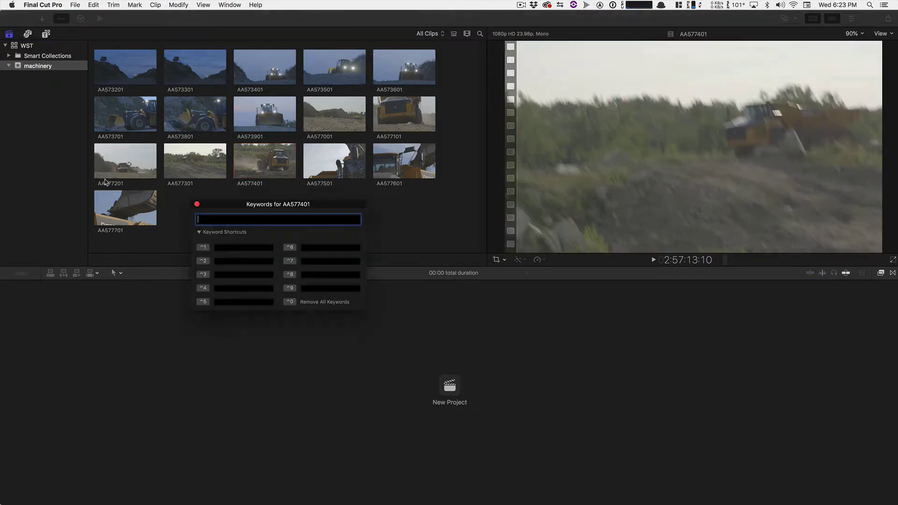
mouse_move(235, 206)
left_mouse_down()
mouse_move(255, 176)
mouse_move(276, 176)
mouse_move(269, 197)
mouse_move(247, 199)
left_mouse_up()
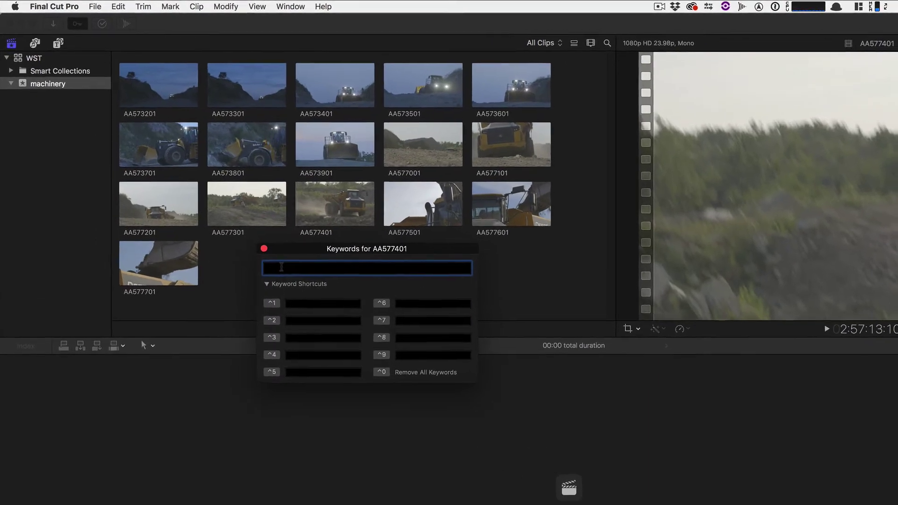
type("dup")
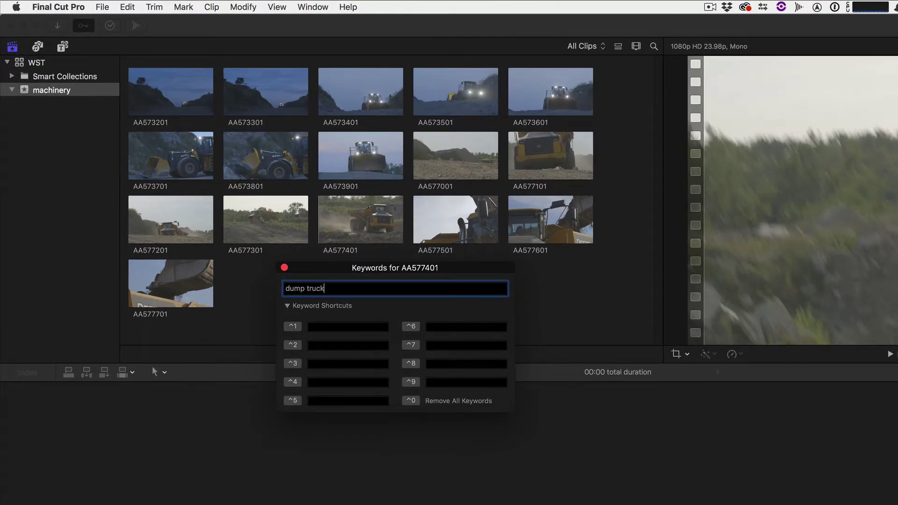
type("p truck")
key("Return")
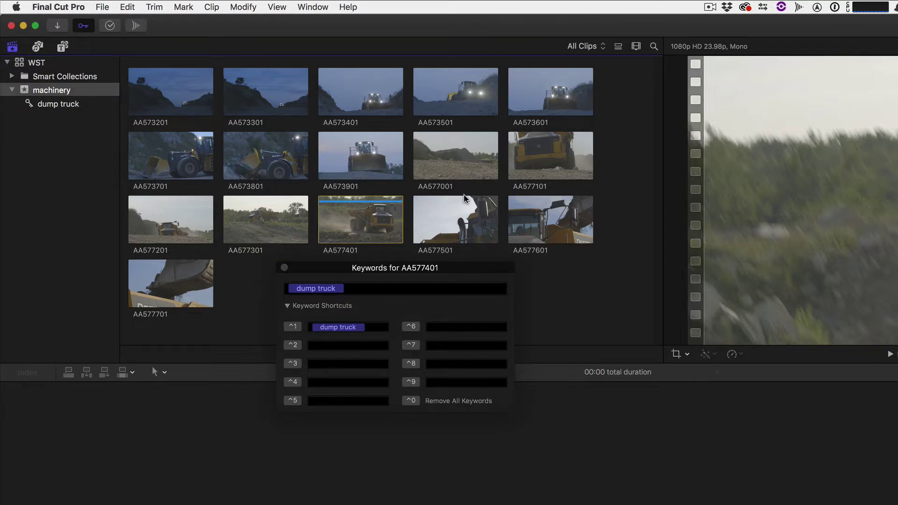
left_click(470, 269)
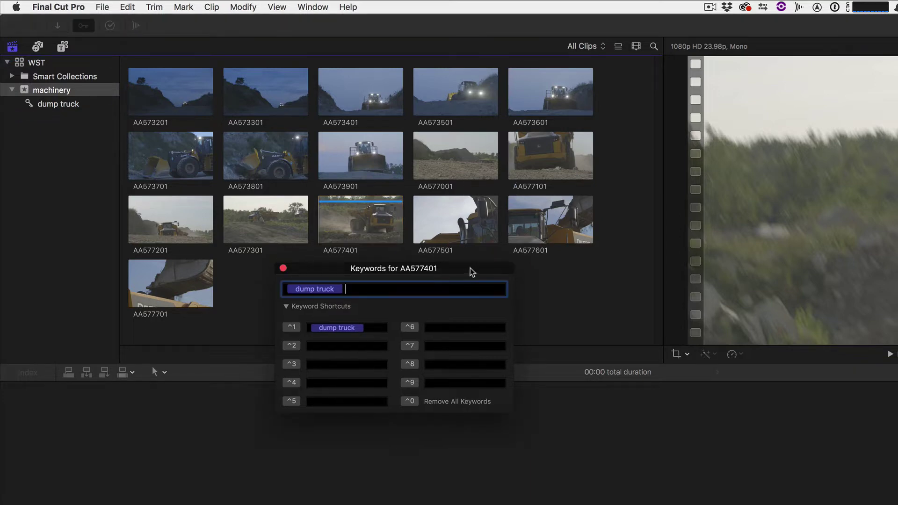
- Mark a range within each of the clips AA577101 and AA577201 and assign the "dump truck" keyword to both ranges
left_click(439, 161)
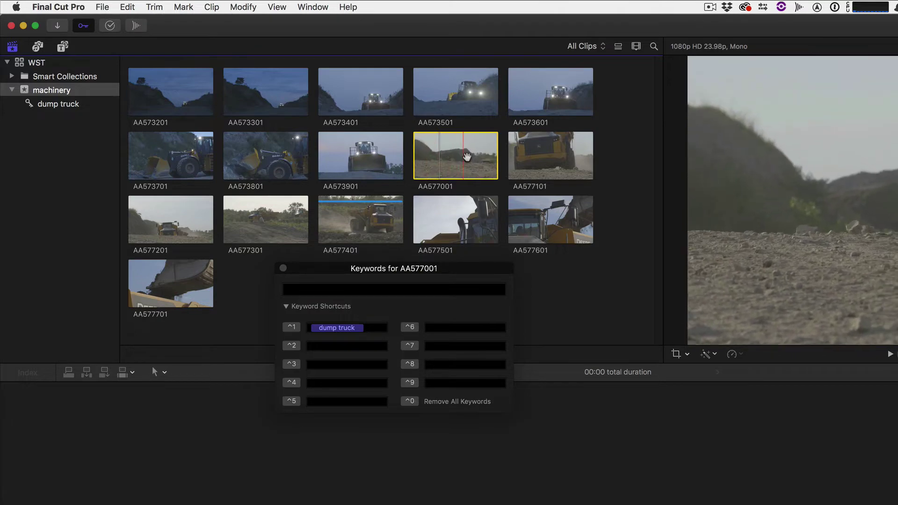
left_click(555, 149)
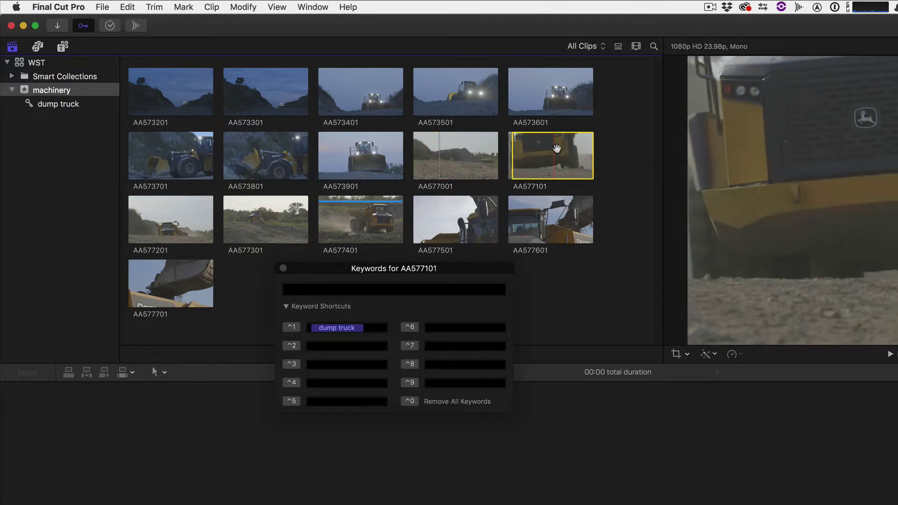
key("o")
key("ctrl+1")
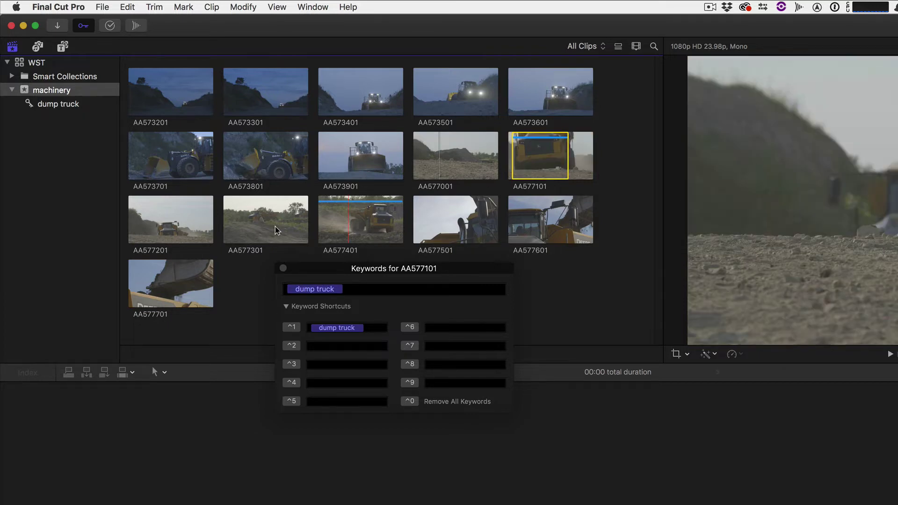
left_click(154, 223)
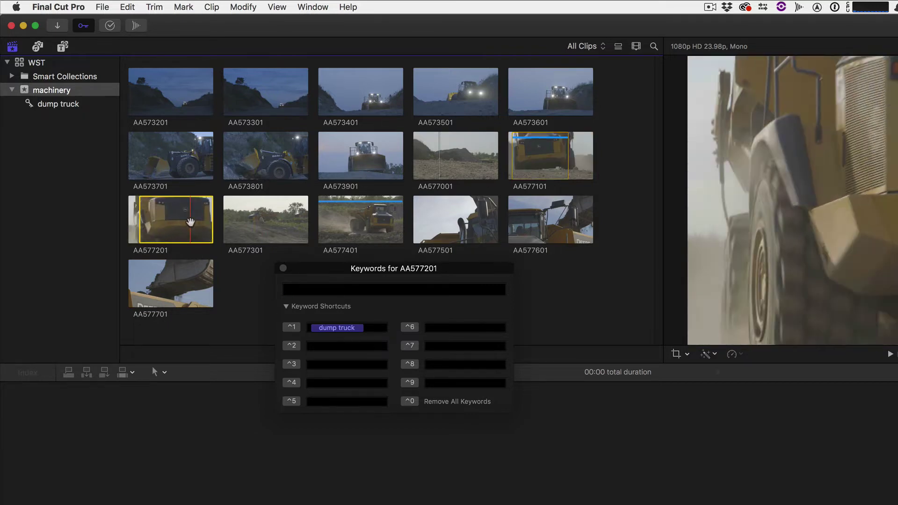
key("o")
key("ctrl+1")
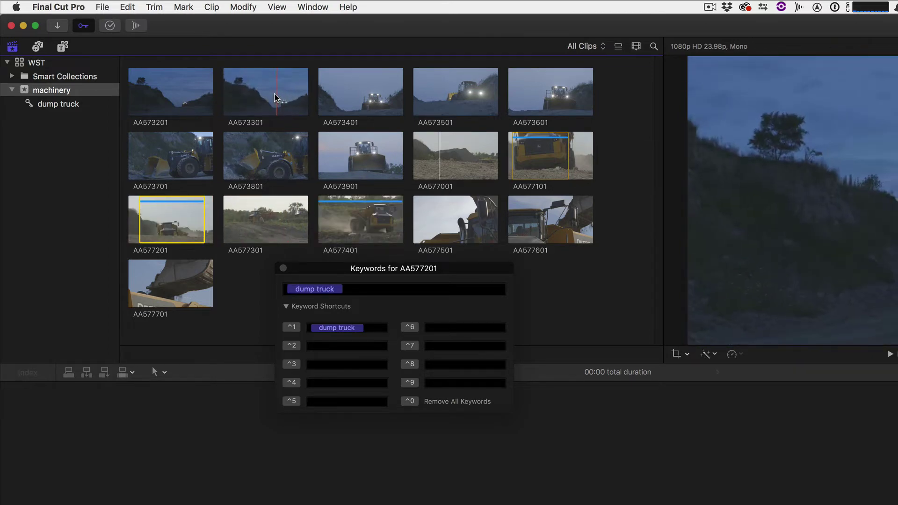
- Mark a range within clip AA573301 and add the new keyword "front loader" to it
key("i")
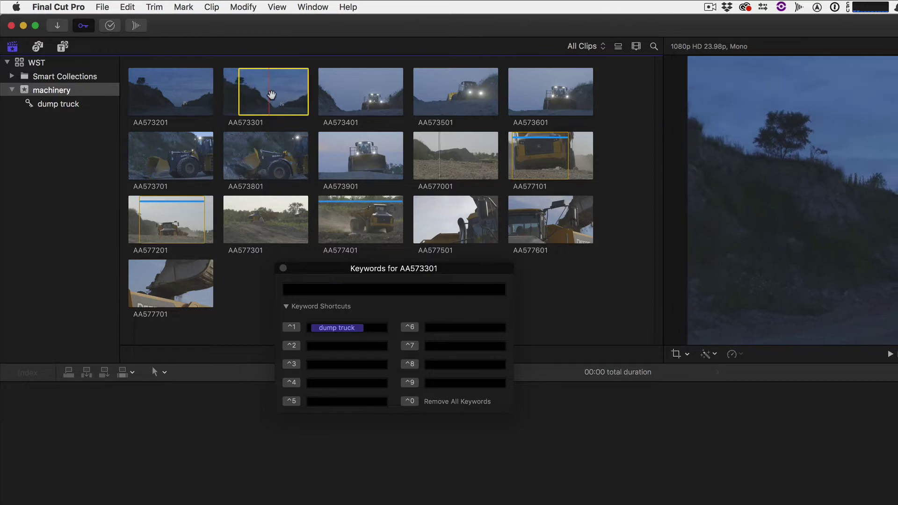
key("o")
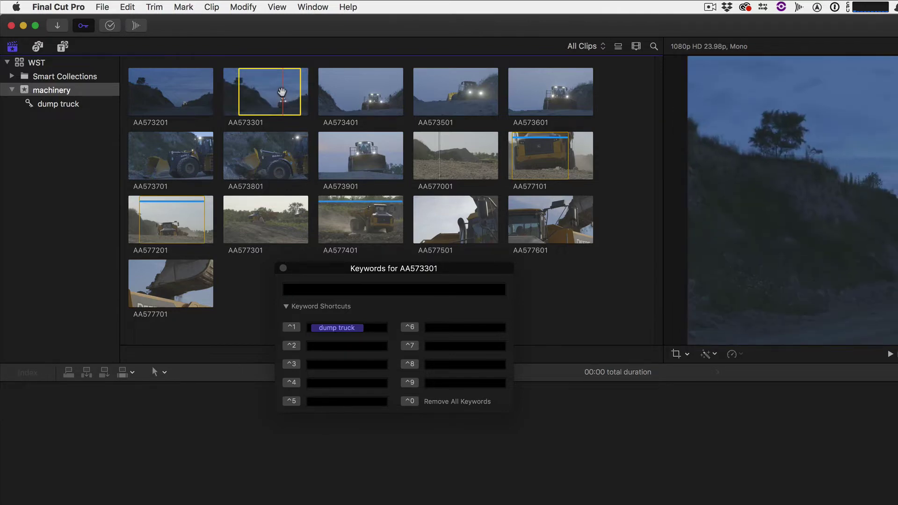
left_click(306, 289)
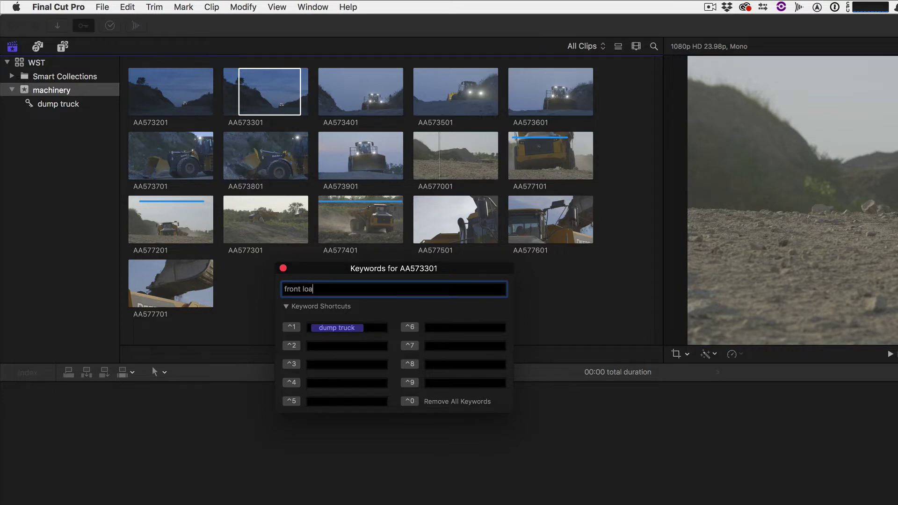
key("Return")
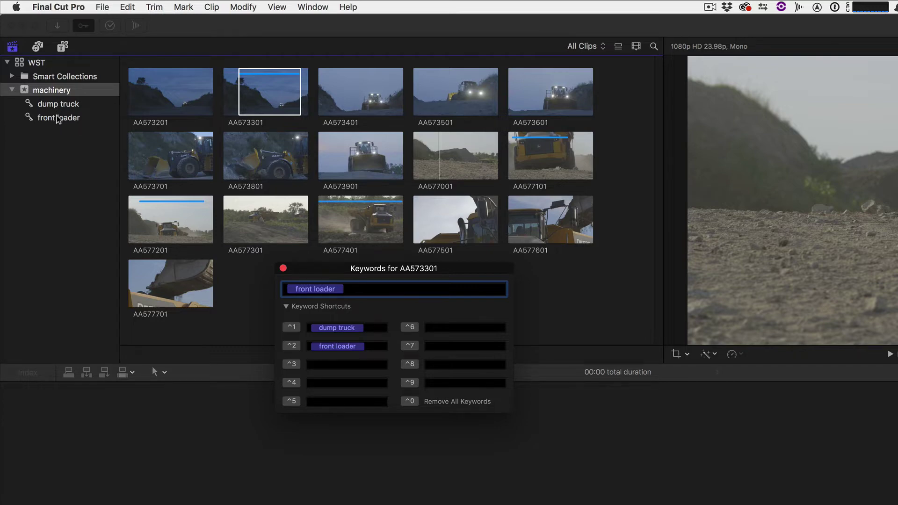
- Mark a range within each of the clips AA573201 and AA573401 and assign the "front loader" keyword to both ranges
left_click(146, 109)
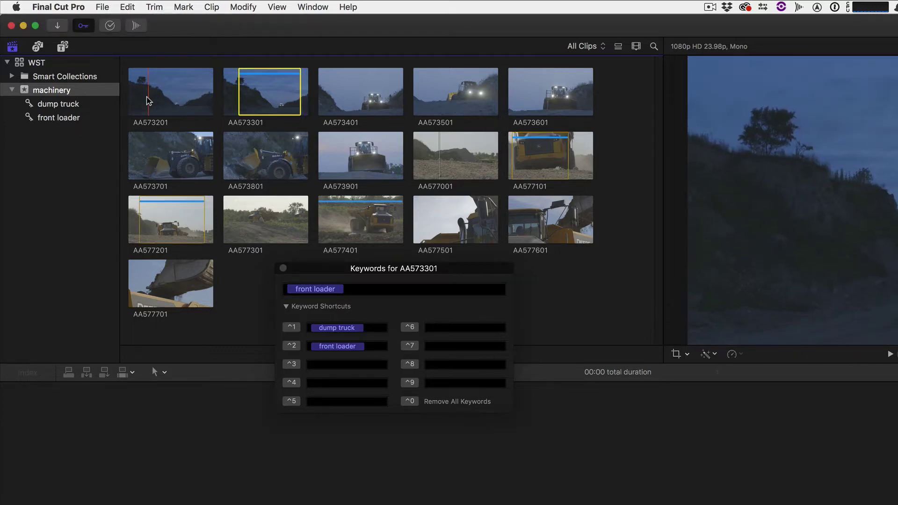
key("i")
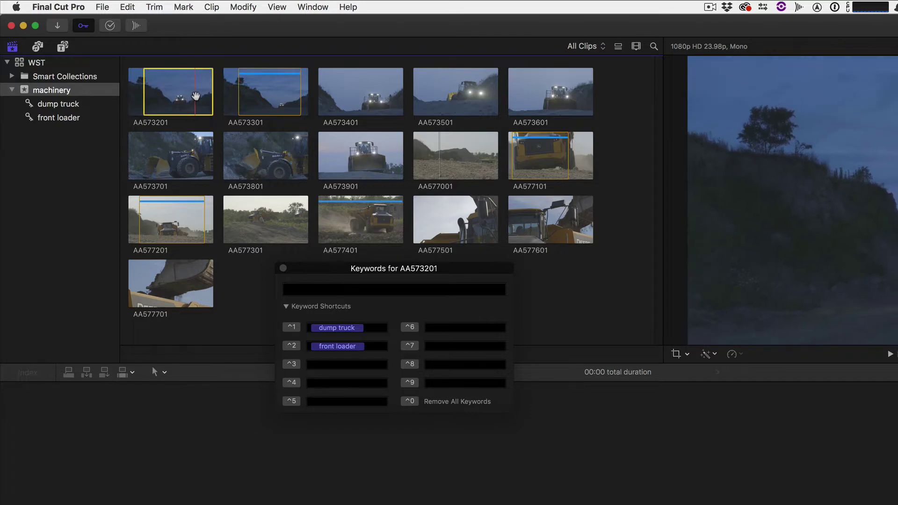
key("o")
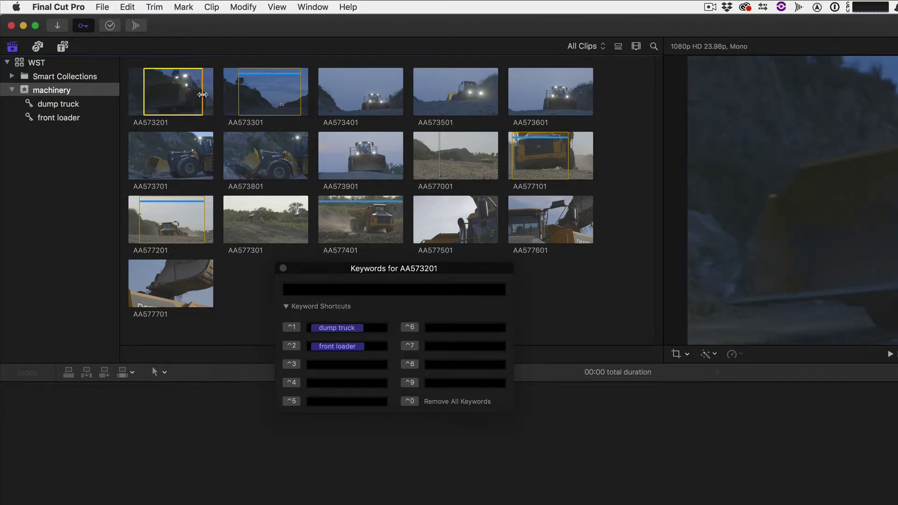
key("ctrl+2")
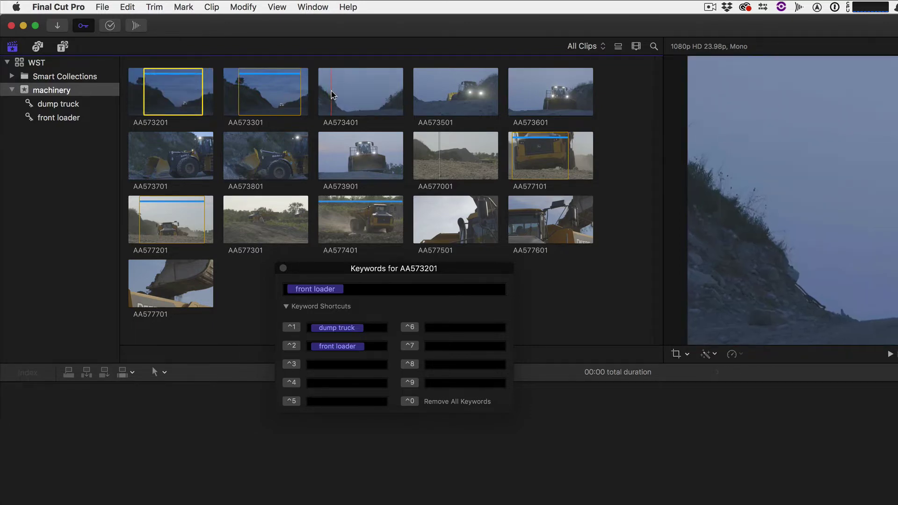
key("i")
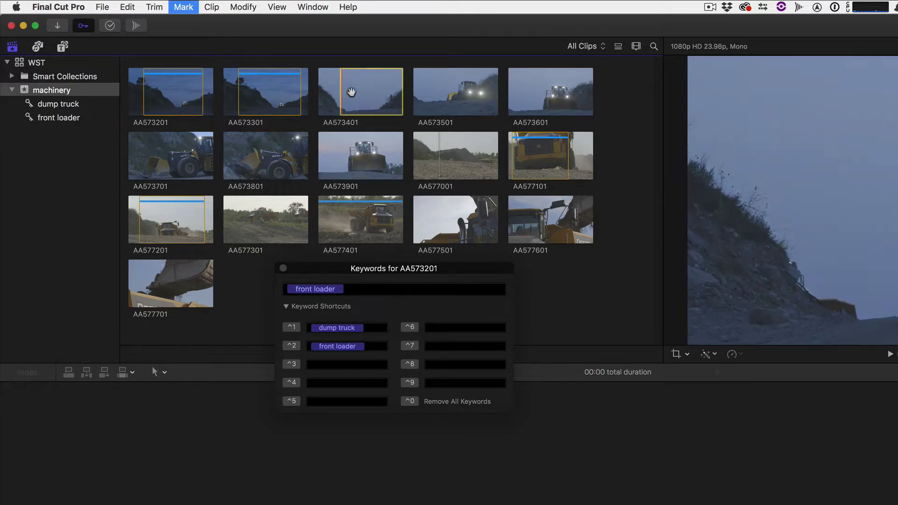
key("ctrl+2")
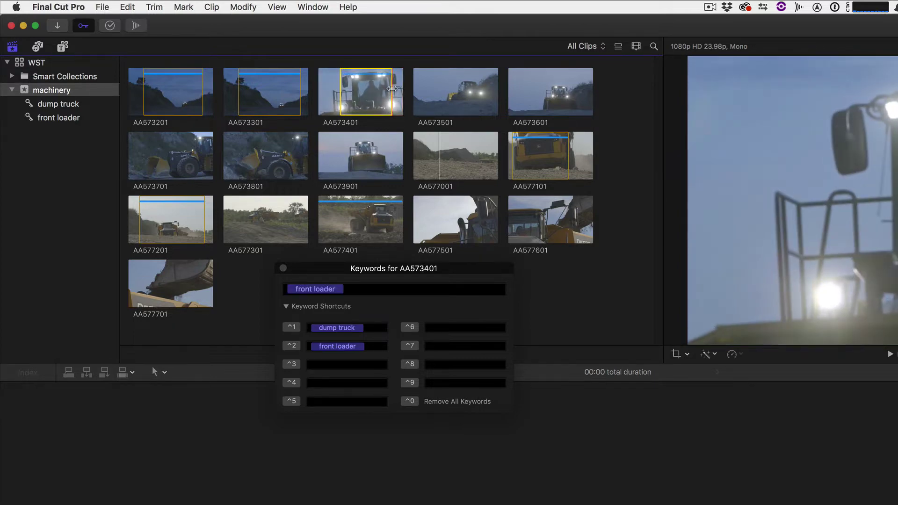
- Compare the clips collected under the "dump truck" and "front loader" keywords
left_click(58, 118)
left_click(58, 105)
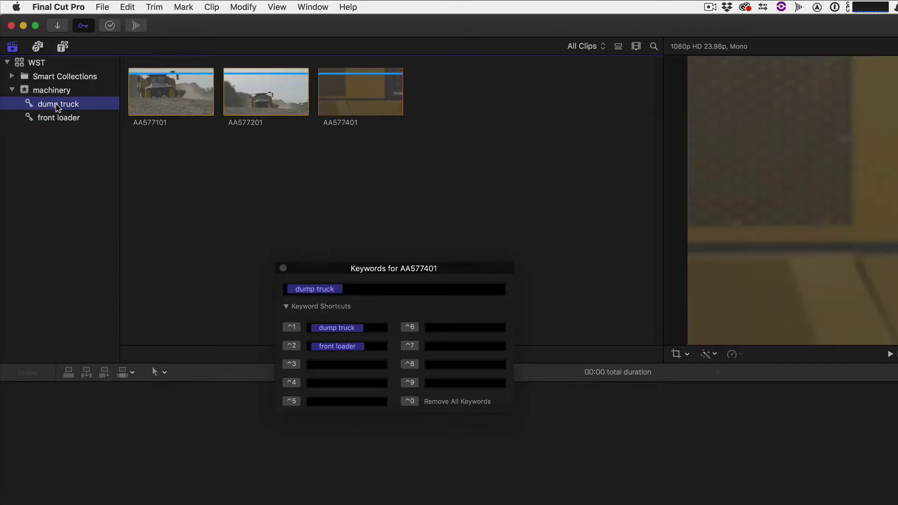
left_click(54, 118)
left_click(54, 104)
left_click(55, 118)
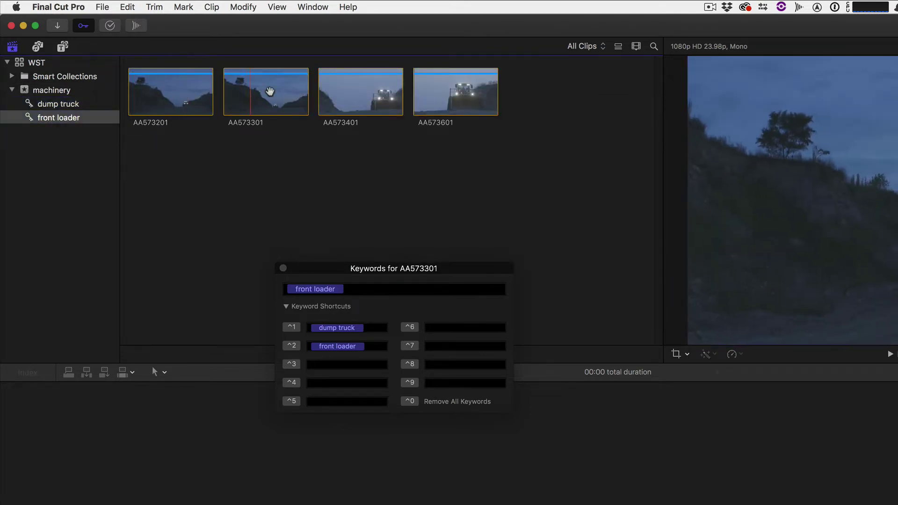
- Return to all clips of the machinery event and add the new keyword "machines" to clip AA573601
left_click(59, 91)
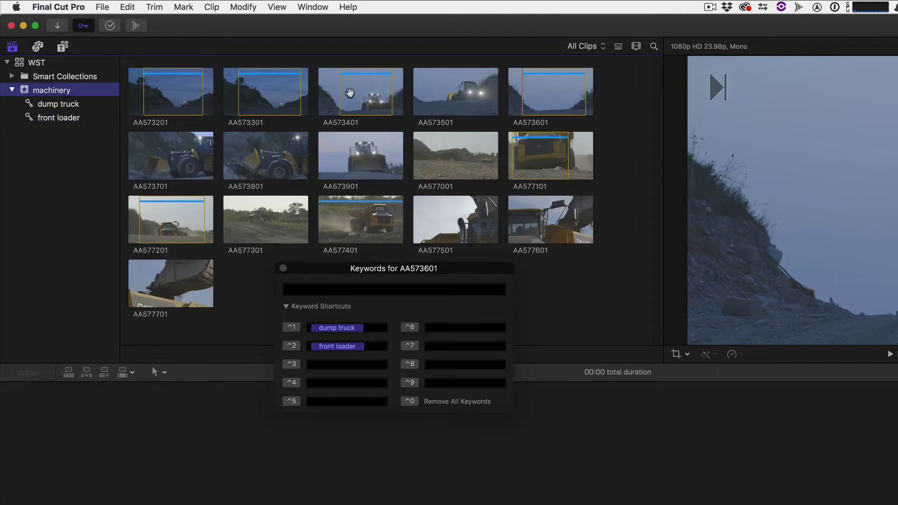
left_click(307, 291)
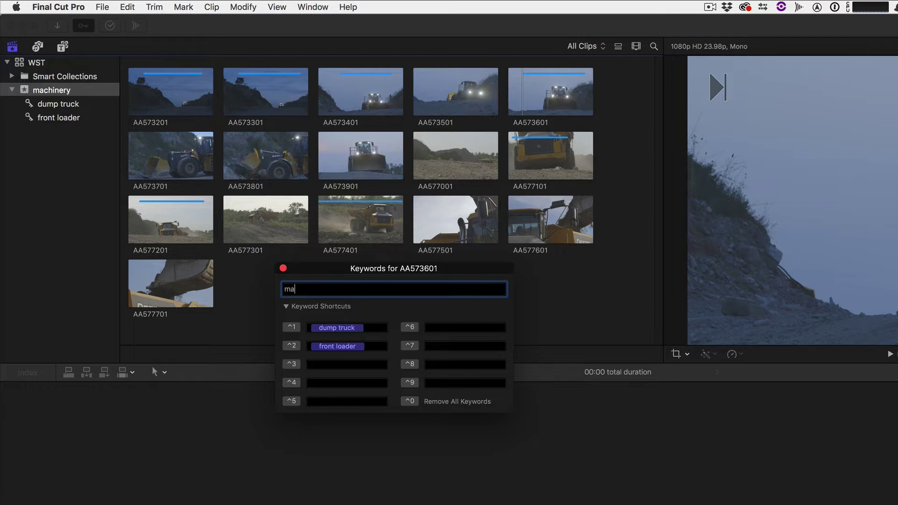
key("Return")
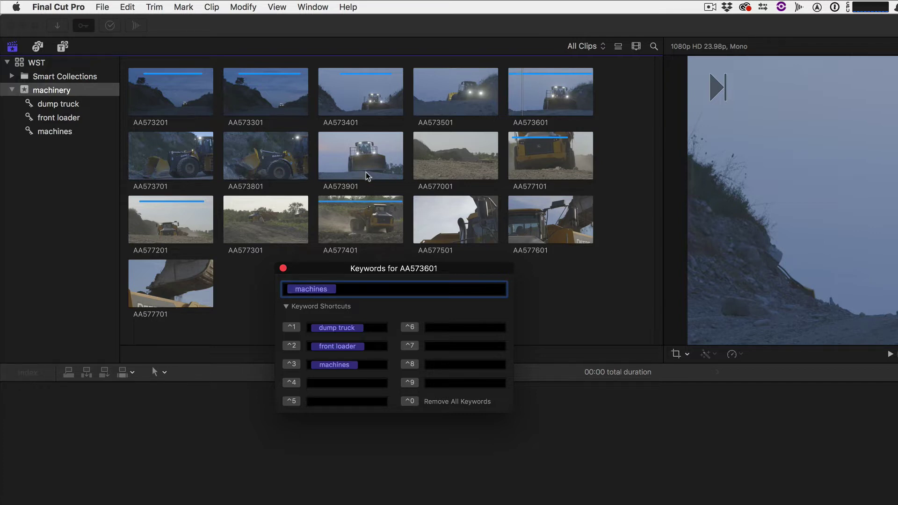
- Mark new ranges within clips AA573401 and AA573301 and assign the "machines" keyword to both
left_click(361, 89)
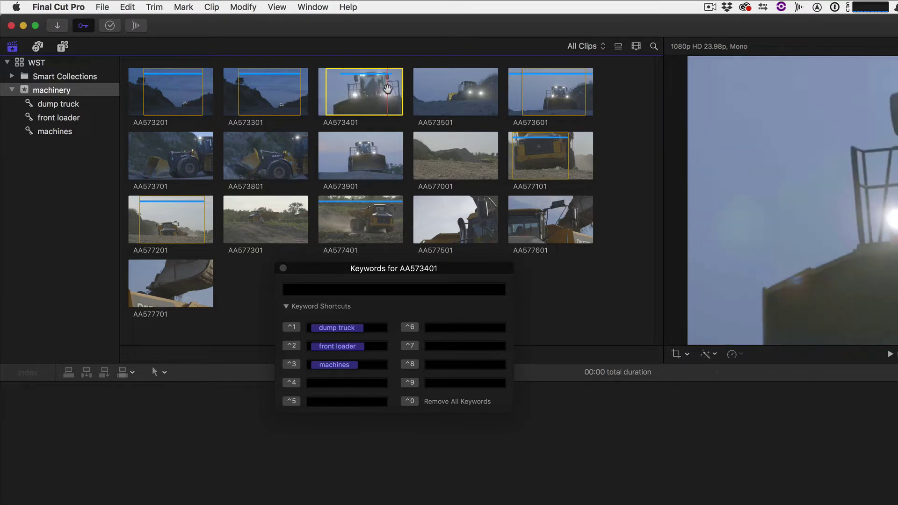
key("o")
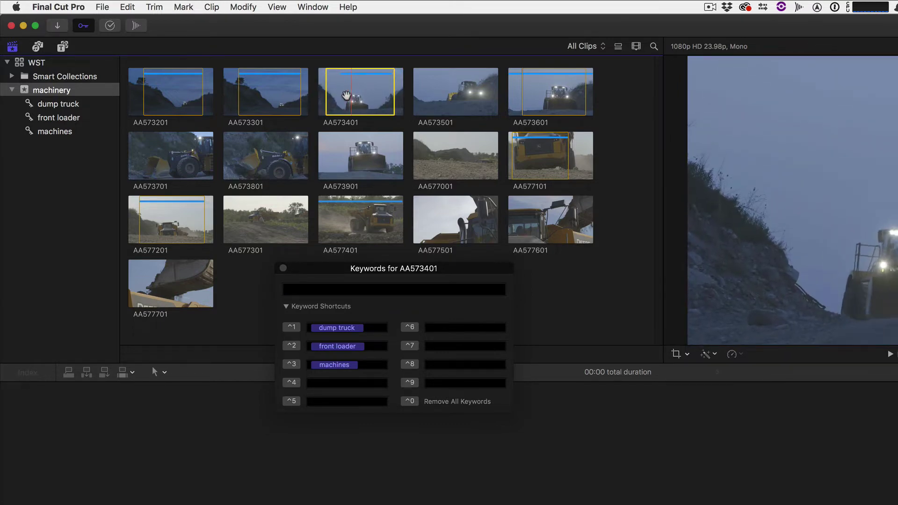
key("ctrl+2")
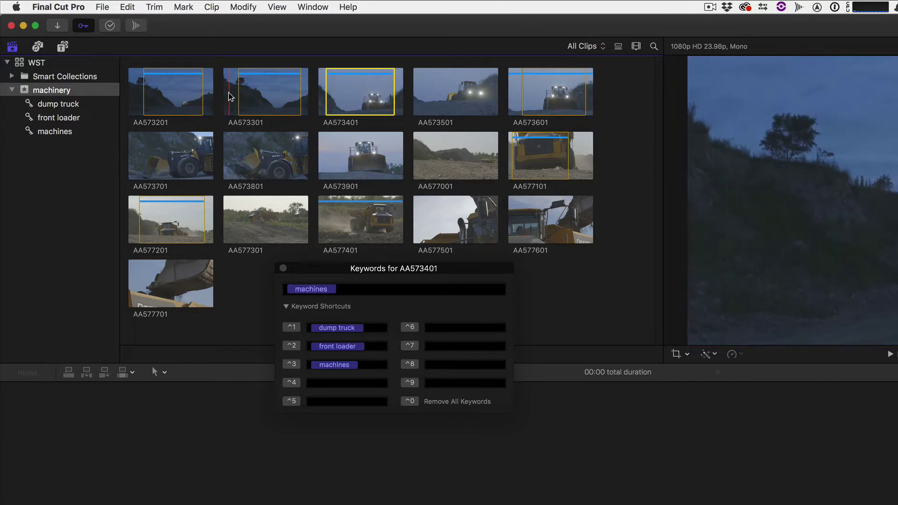
left_click(229, 93)
key("i")
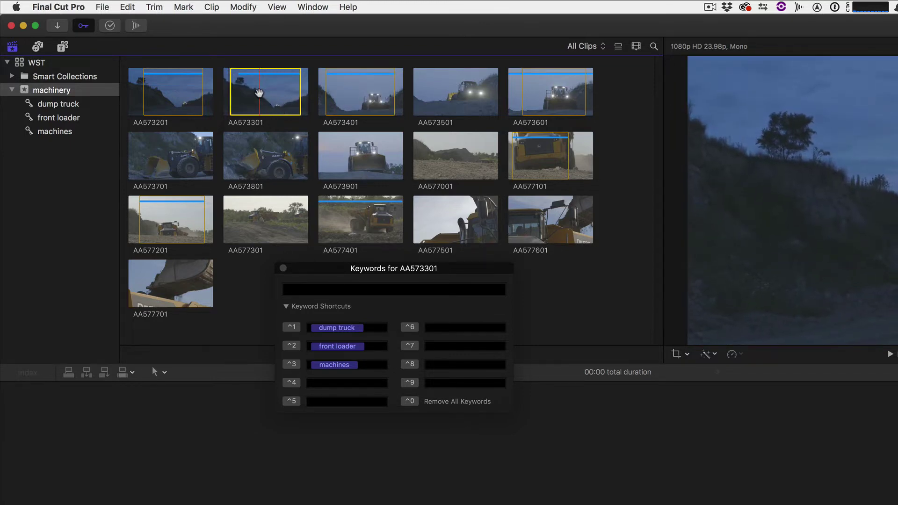
key("ctrl+3")
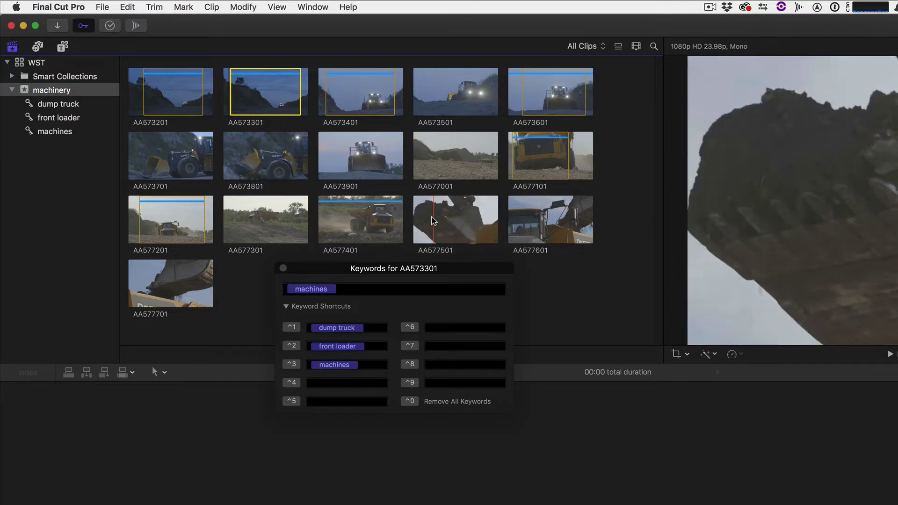
- Mark a range within each of the clips AA577501 and AA577601 and assign the "machines" keyword to both ranges
left_click(481, 213)
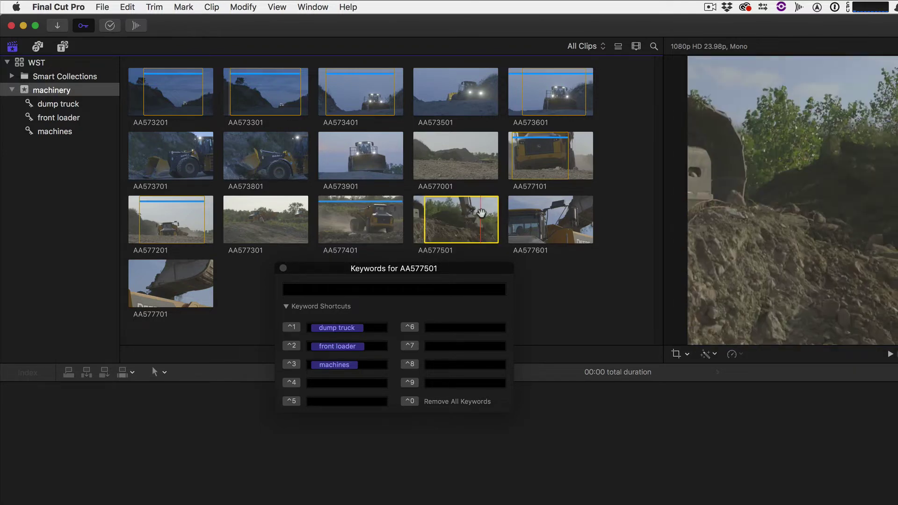
key("o")
key("ctrl+3")
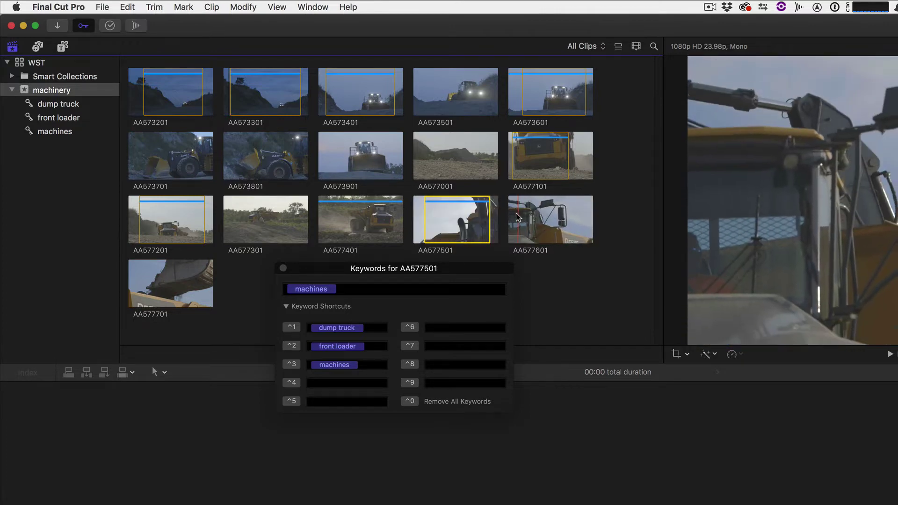
left_click(564, 217)
key("ctrl+3")
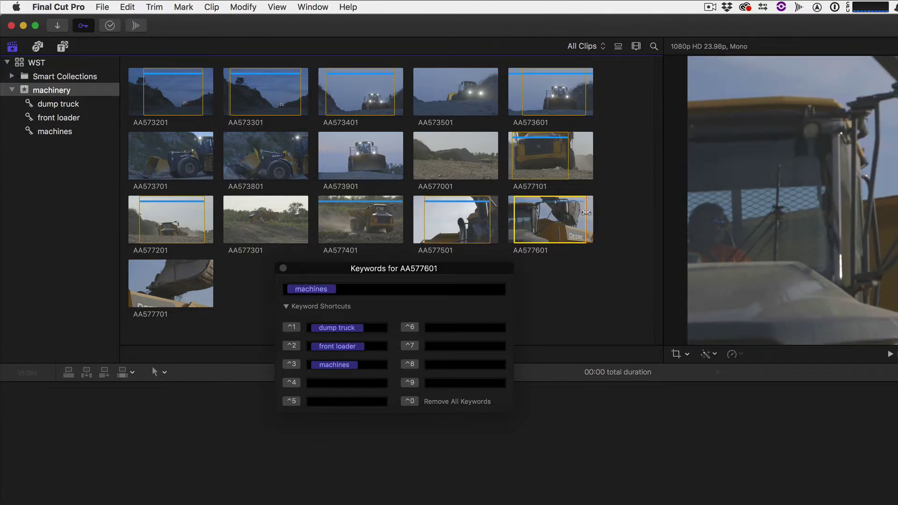
key("ctrl+1")
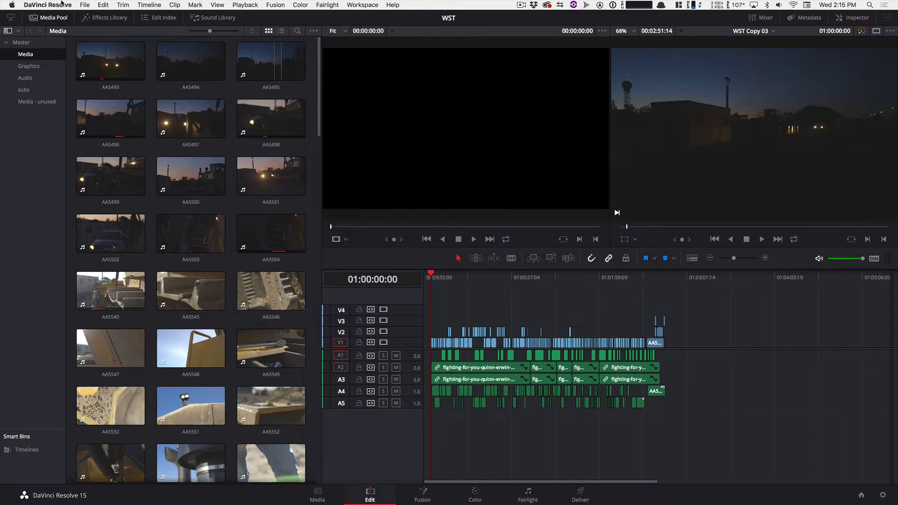
- In DaVinci Resolve, check the available marker commands and open Keyboard Customization
left_click(195, 4)
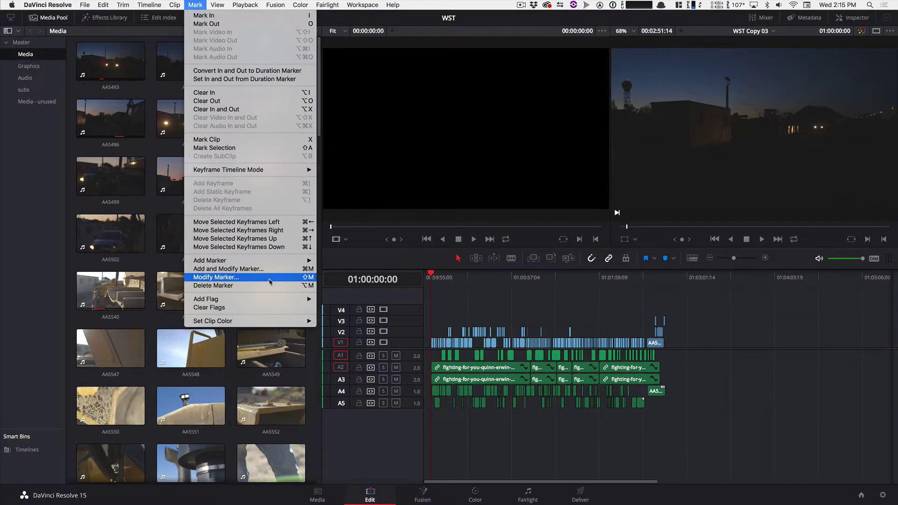
mouse_move(47, 4)
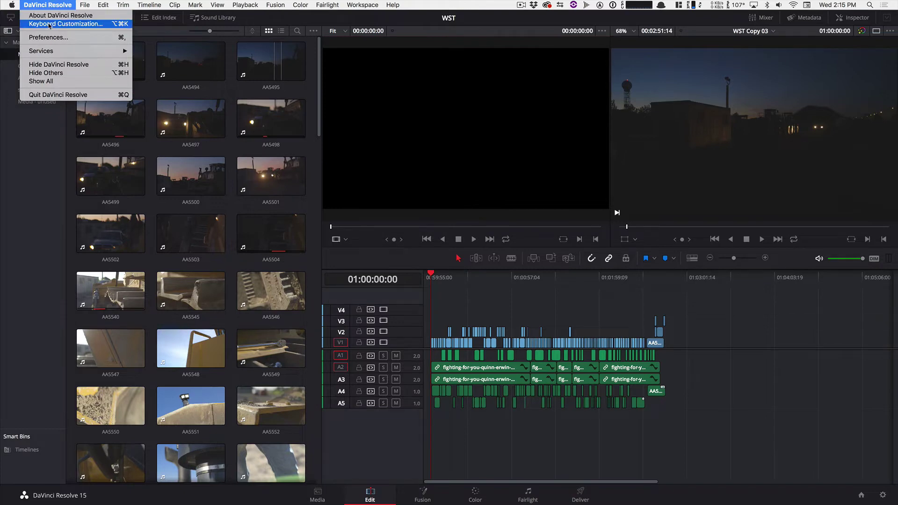
left_click(49, 24)
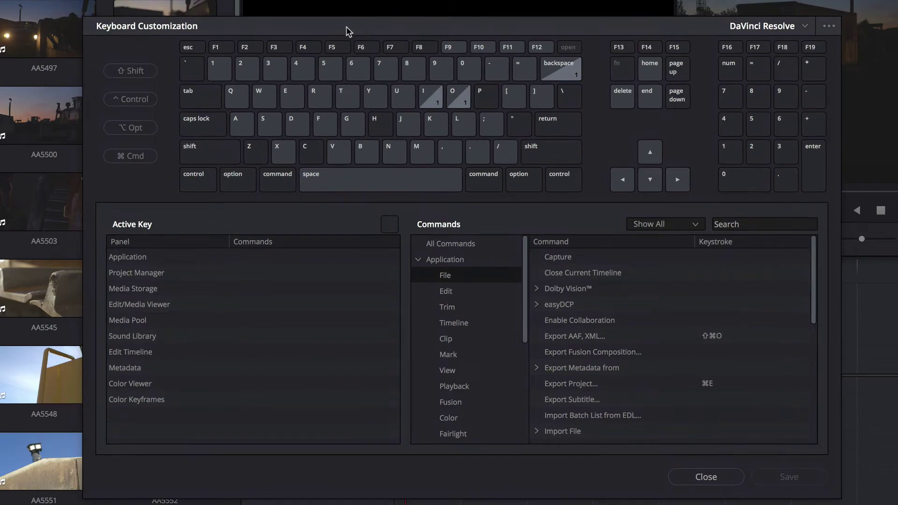
- Show all commands in Keyboard Customization and filter them by "marke"
left_click(732, 225)
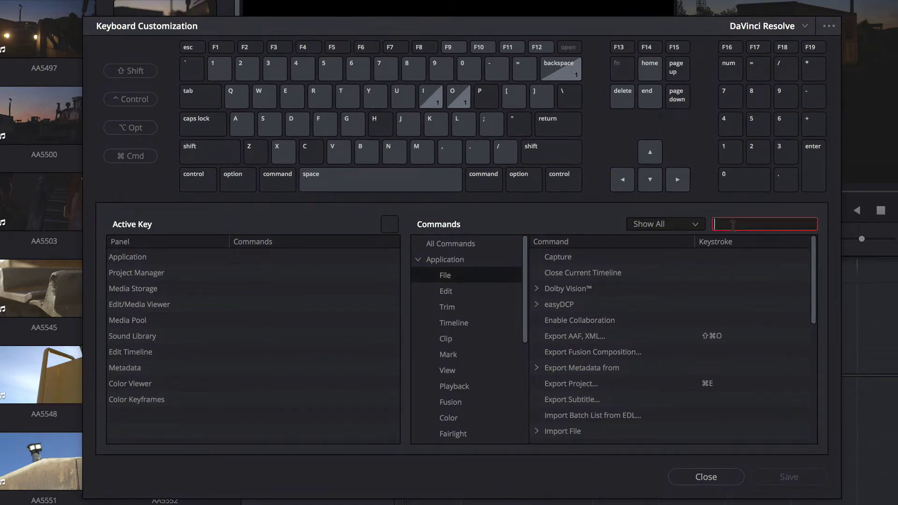
left_click(455, 247)
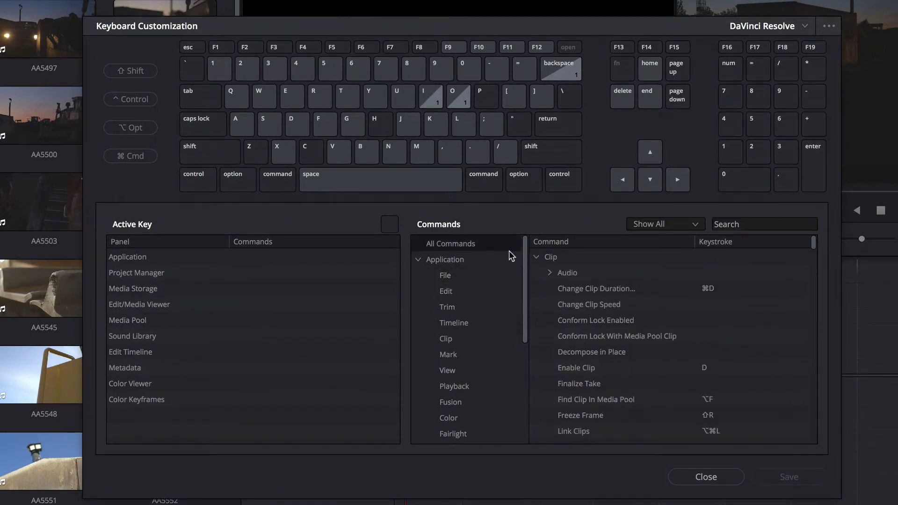
left_click(736, 221)
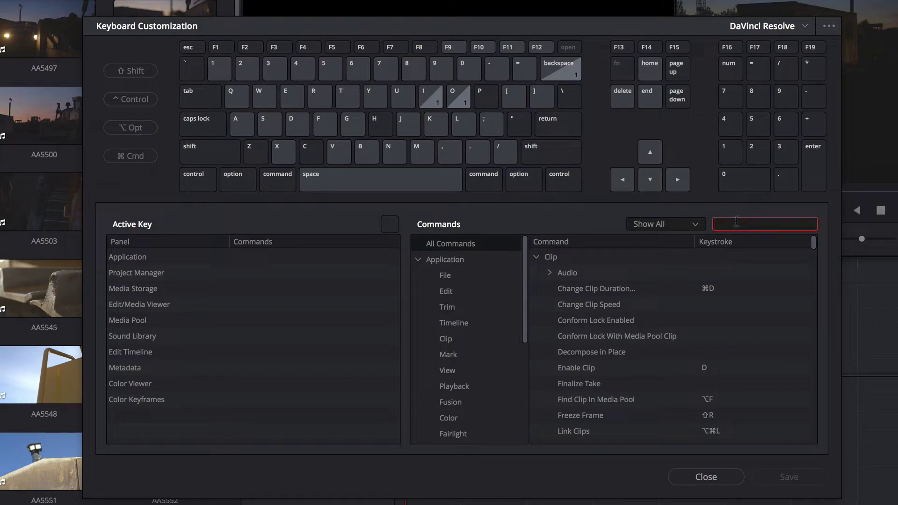
type("marke")
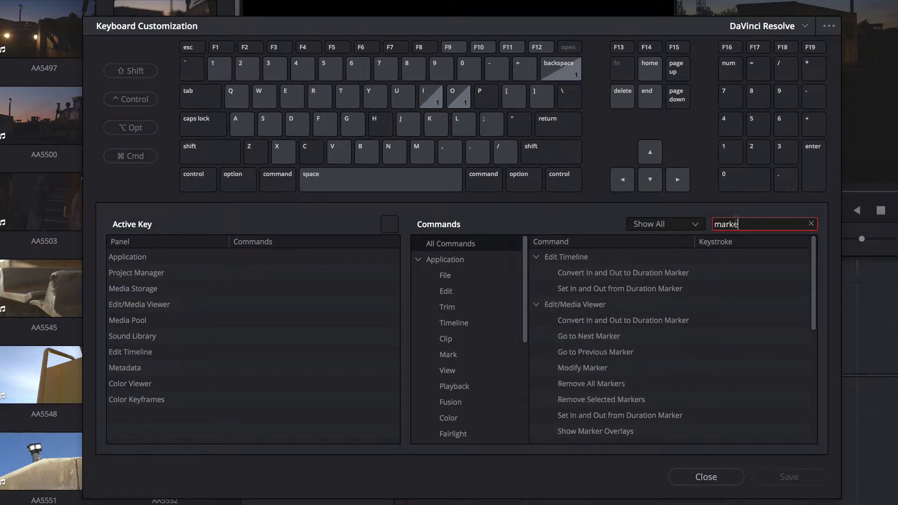
- Try assigning F1 to the Edit Timeline command Convert In and Out to Duration Marker and saving it as a preset
left_click(577, 274)
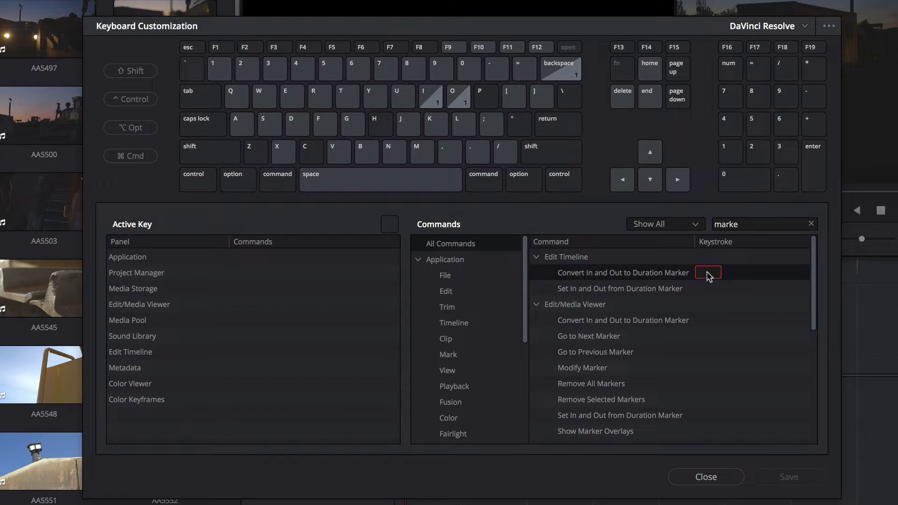
key("F1")
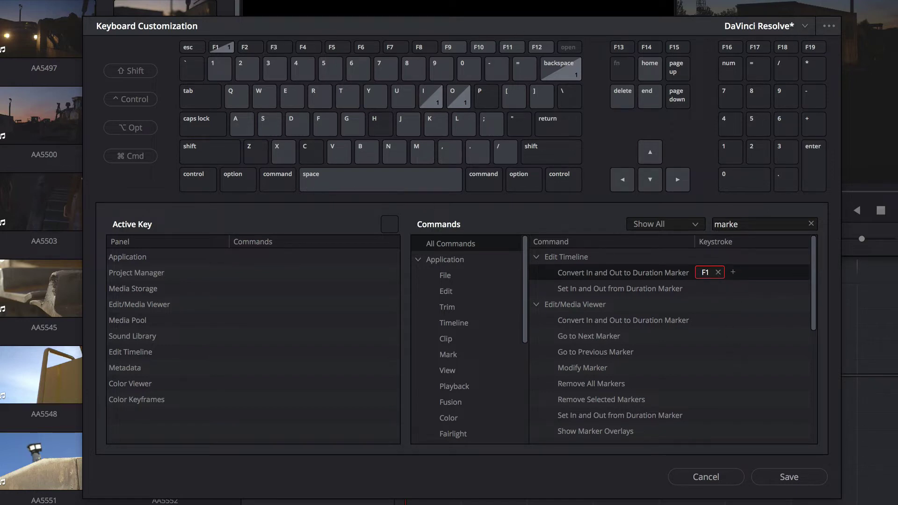
left_click(779, 477)
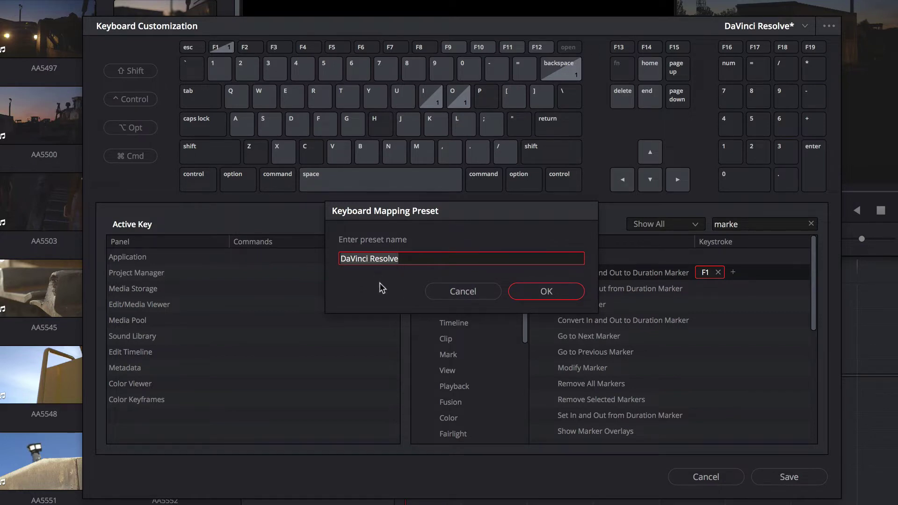
left_click(444, 292)
- Load the custom user keyboard preset, discarding the unsaved shortcut change, and check its duration marker and F2 assignments
left_click(804, 26)
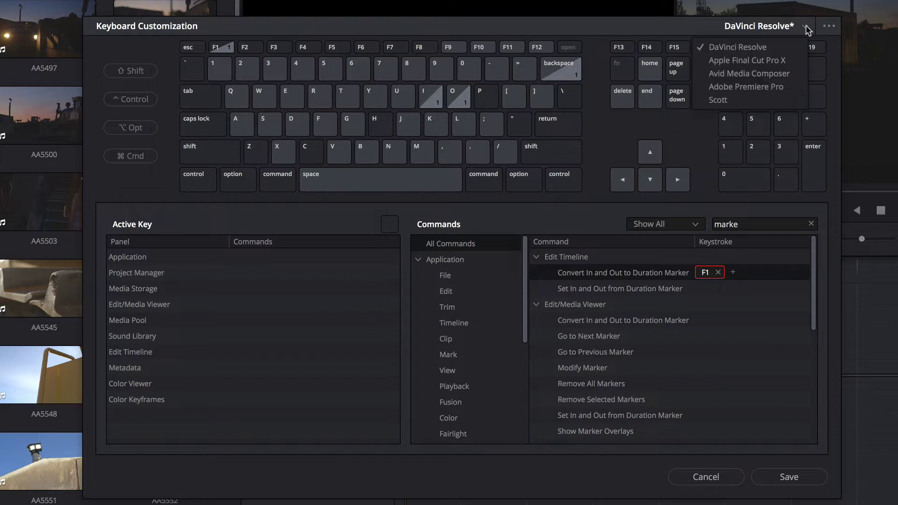
left_click(748, 99)
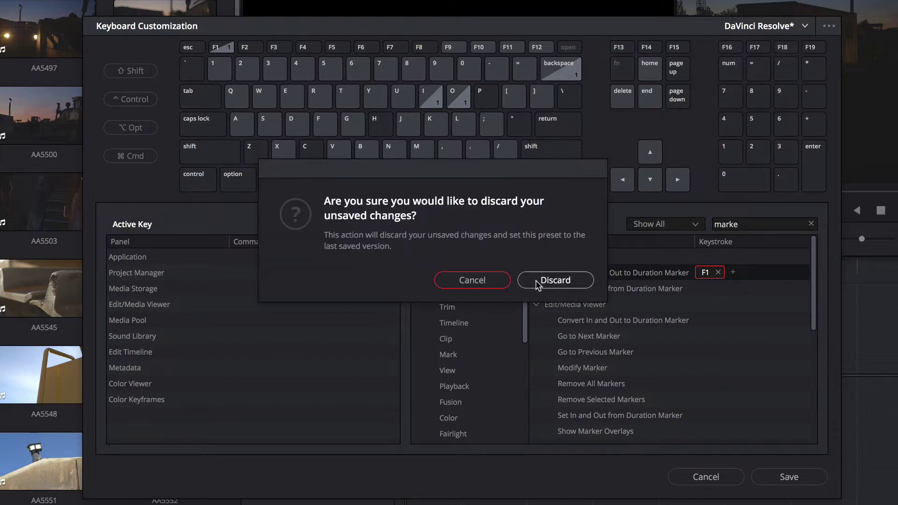
left_click(556, 282)
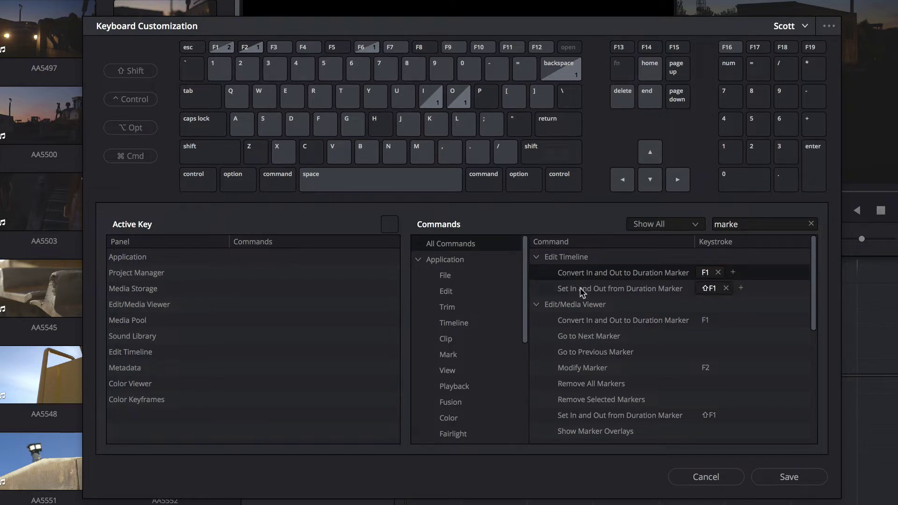
left_click(565, 288)
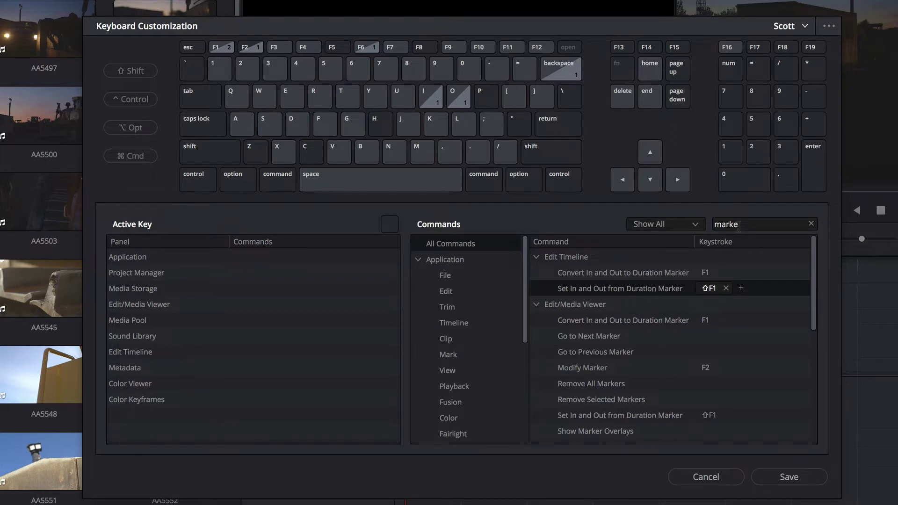
left_click(253, 46)
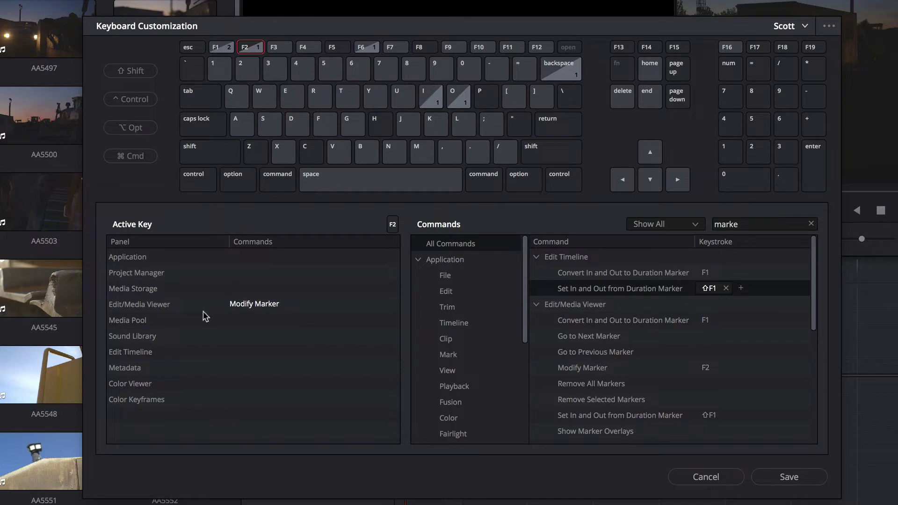
- Check which marker commands are assigned to F1 and F2 in the custom keyboard preset
left_click(747, 223)
mouse_move(595, 371)
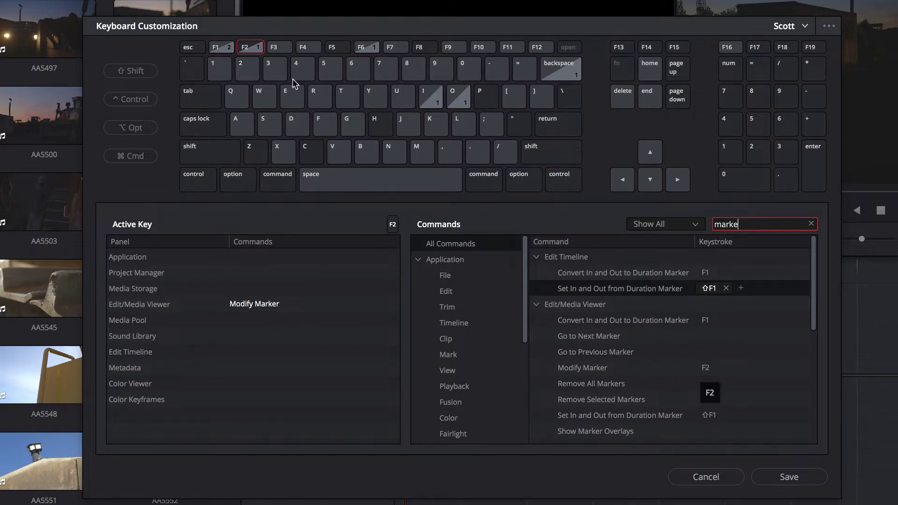
left_click(218, 47)
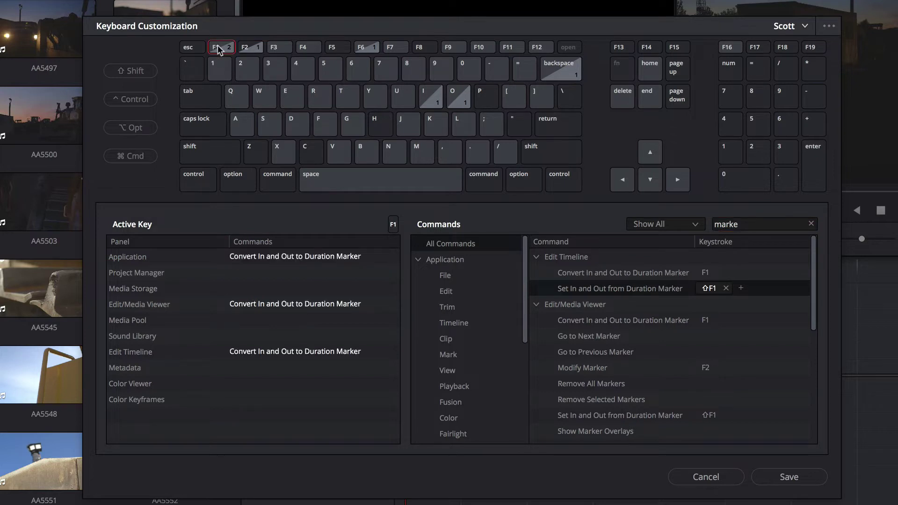
left_click(247, 48)
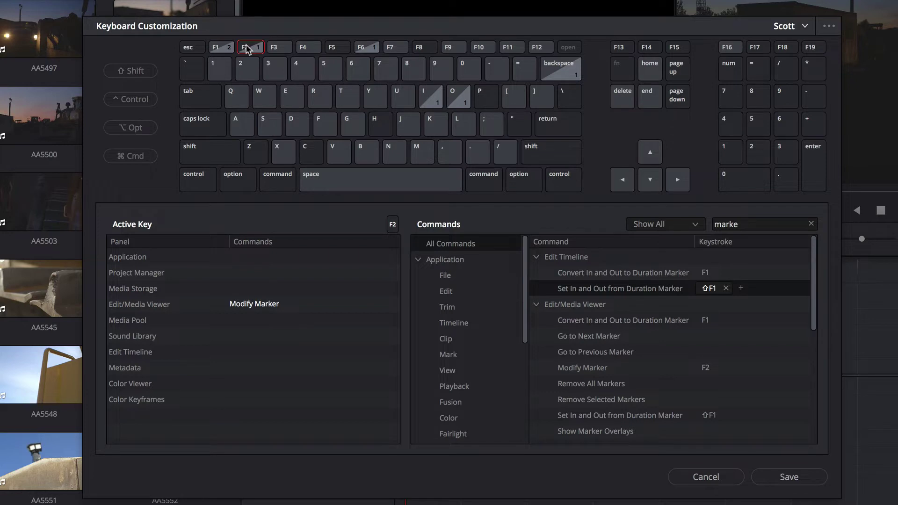
- Clear the command filter and examine the Add Marker color commands in the Mark category, closing Keyboard Customization and discarding unsaved changes
left_click(811, 225)
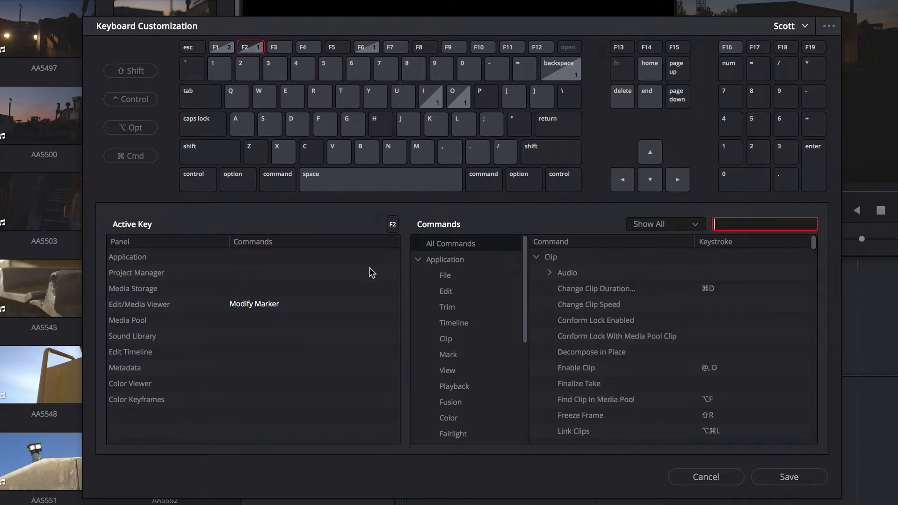
left_click(446, 356)
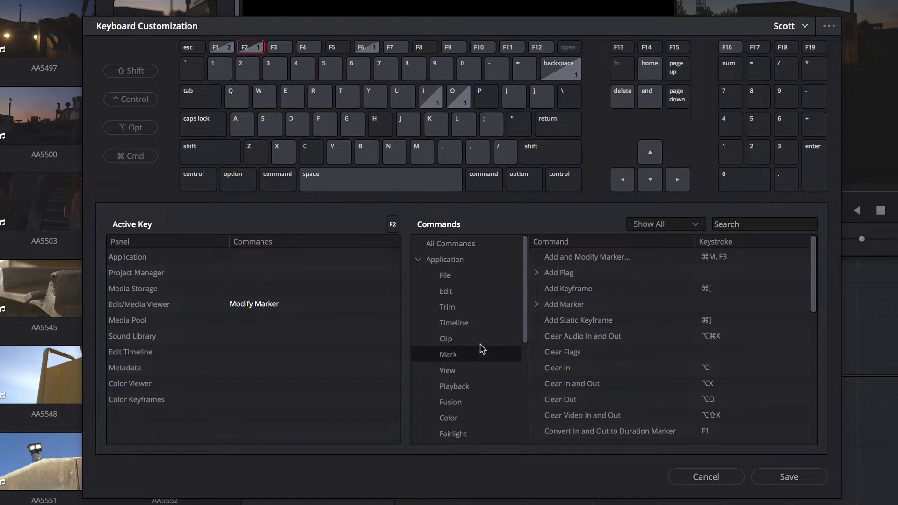
left_click(535, 304)
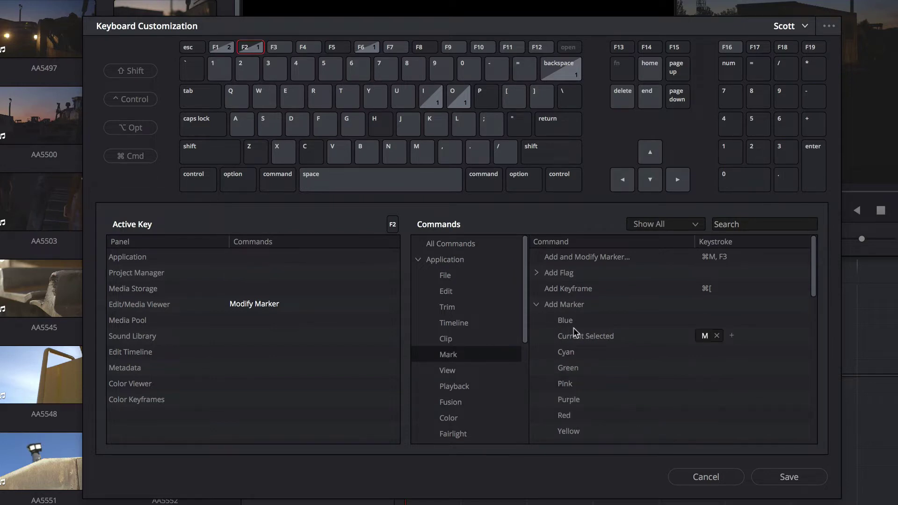
left_click_drag(812, 279, 811, 289)
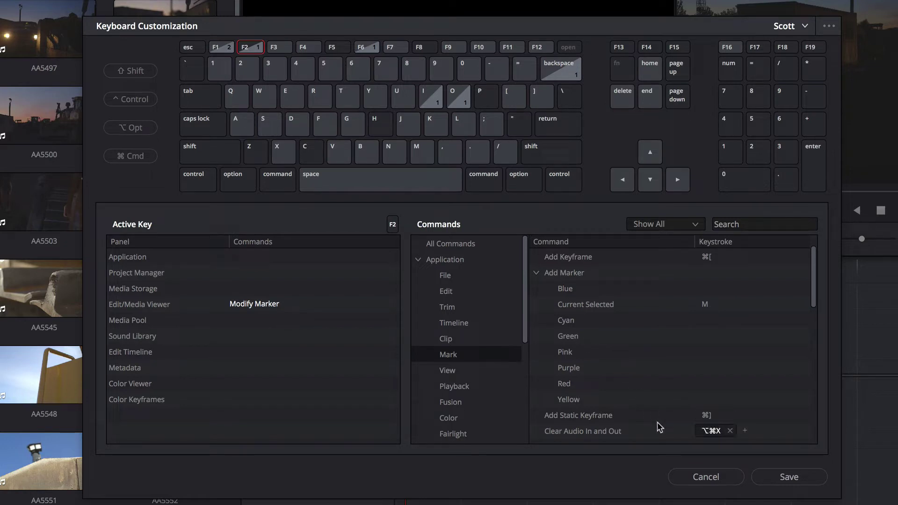
left_click(704, 477)
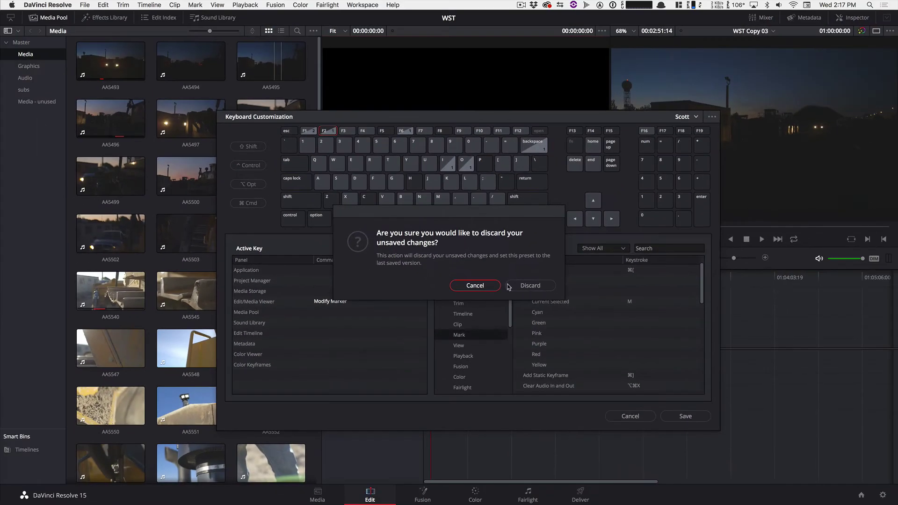
left_click(508, 286)
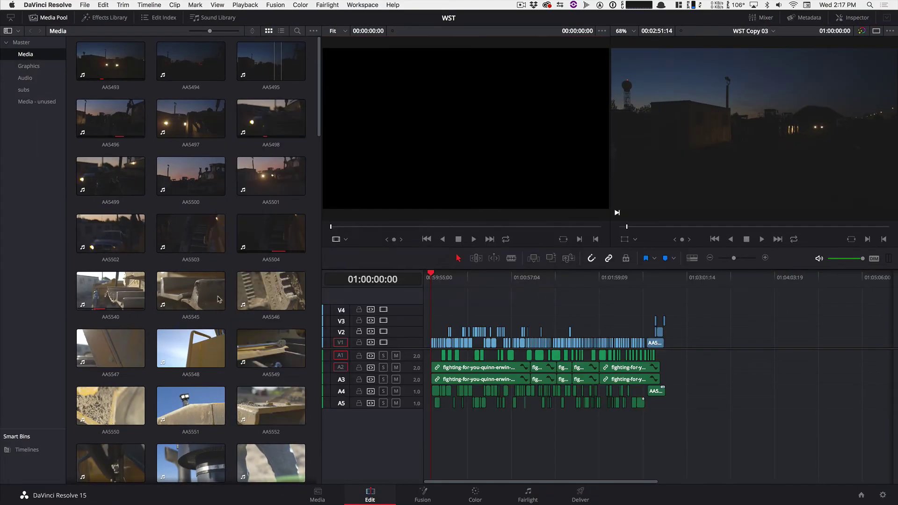
- Reopen Keyboard Customization, load the custom user preset, save it as the active keyboard layout, and close the window
left_click(48, 5)
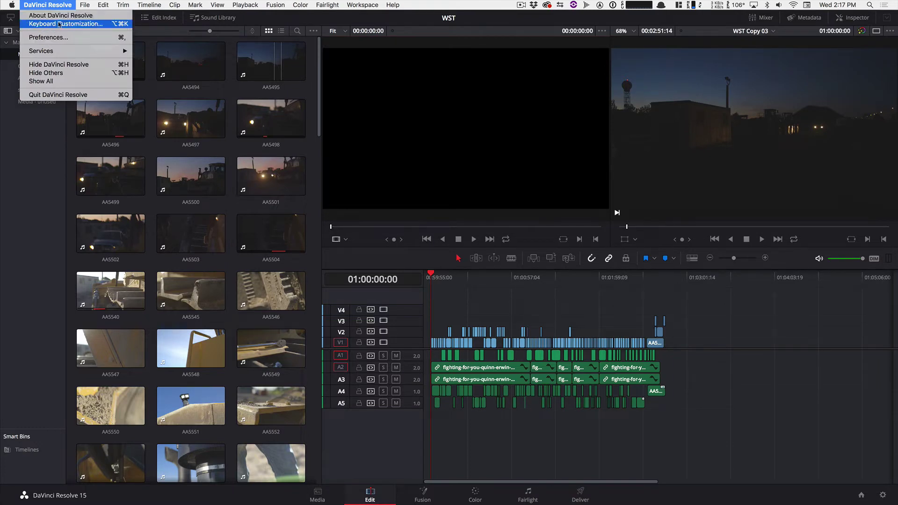
left_click(89, 27)
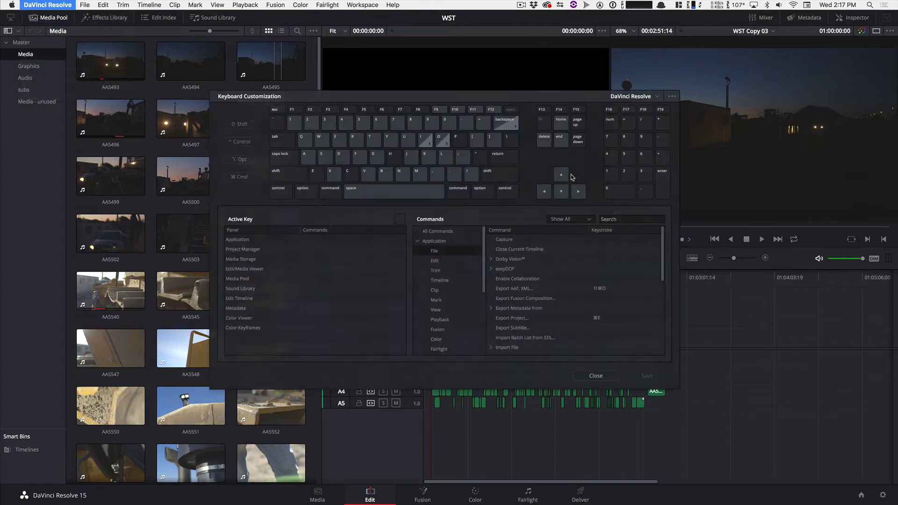
left_click(668, 86)
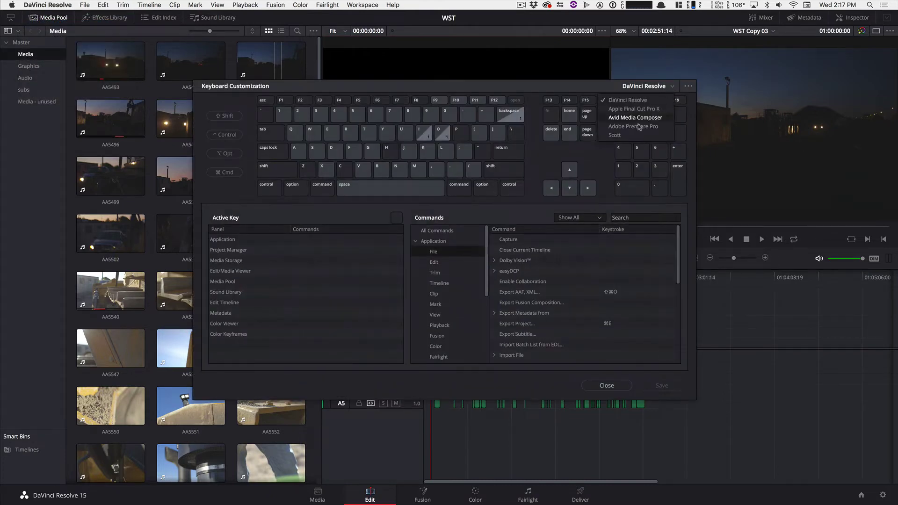
left_click(614, 135)
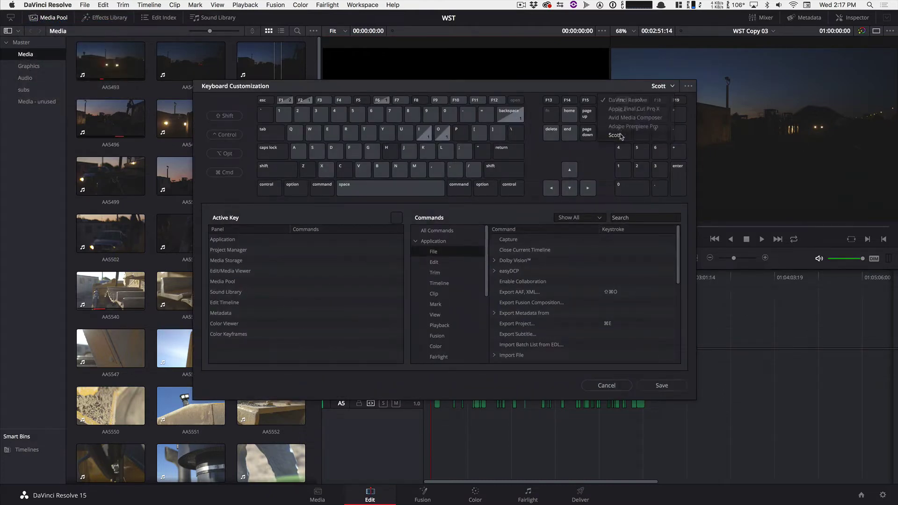
left_click(662, 386)
left_click(607, 386)
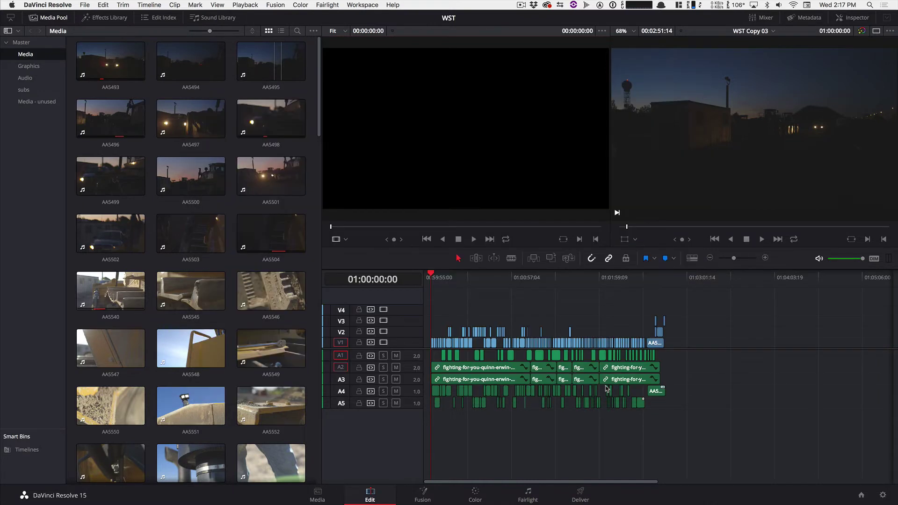
- Reopen Keyboard Customization to check which preset is active, and close it
left_click(49, 5)
left_click(47, 5)
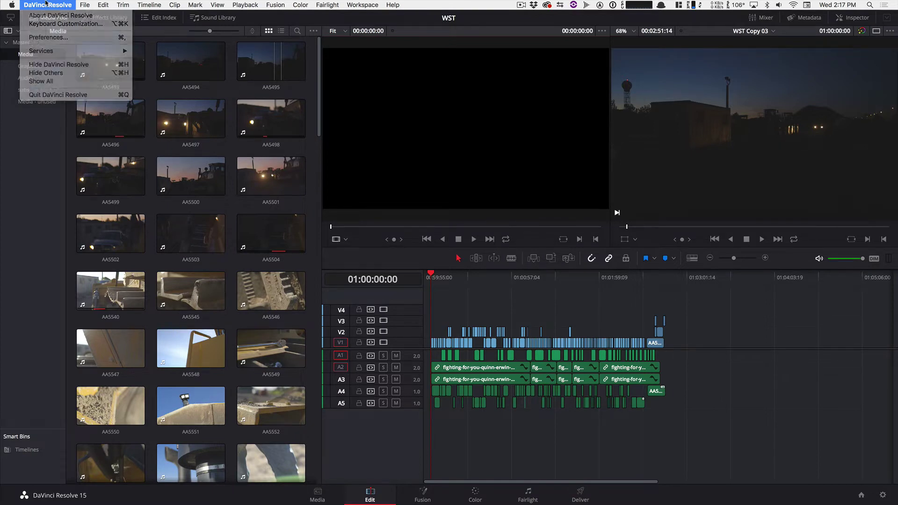
left_click(47, 4)
left_click(53, 24)
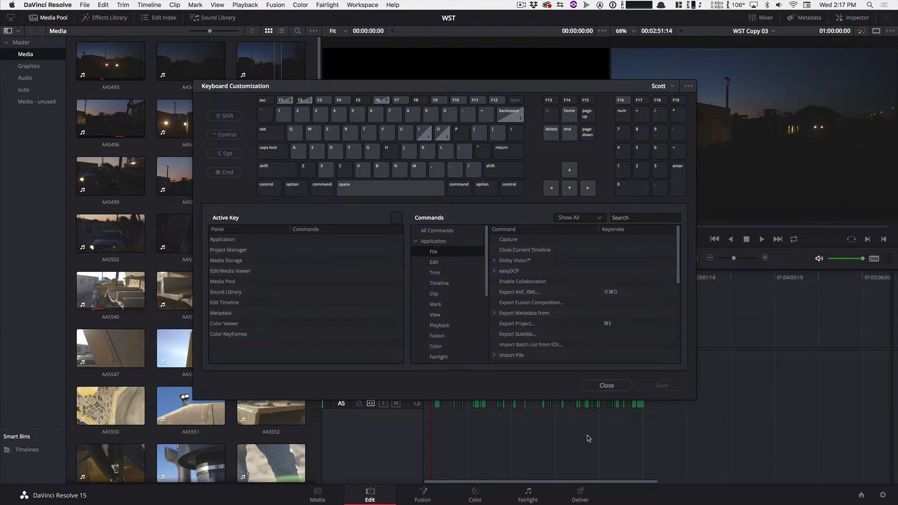
left_click(607, 387)
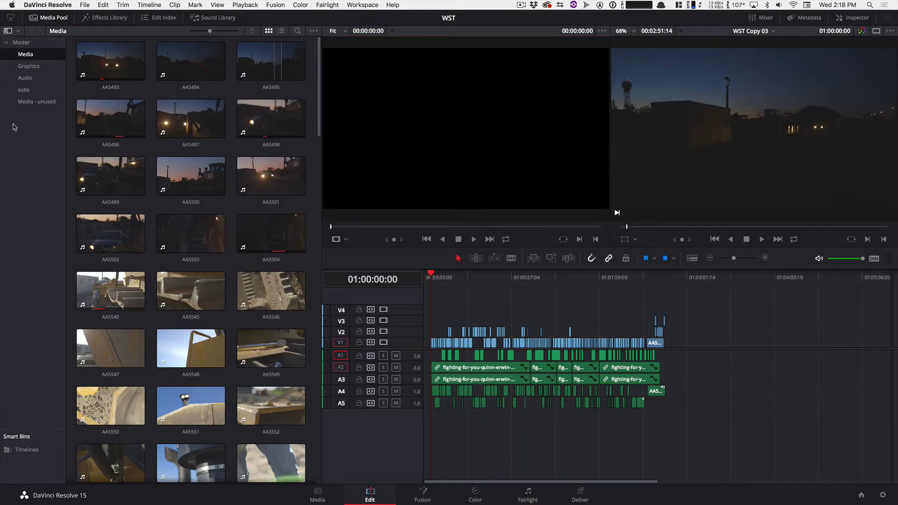
- Open the Keyword Dictionary and look through the whole list of project keywords
left_click(357, 4)
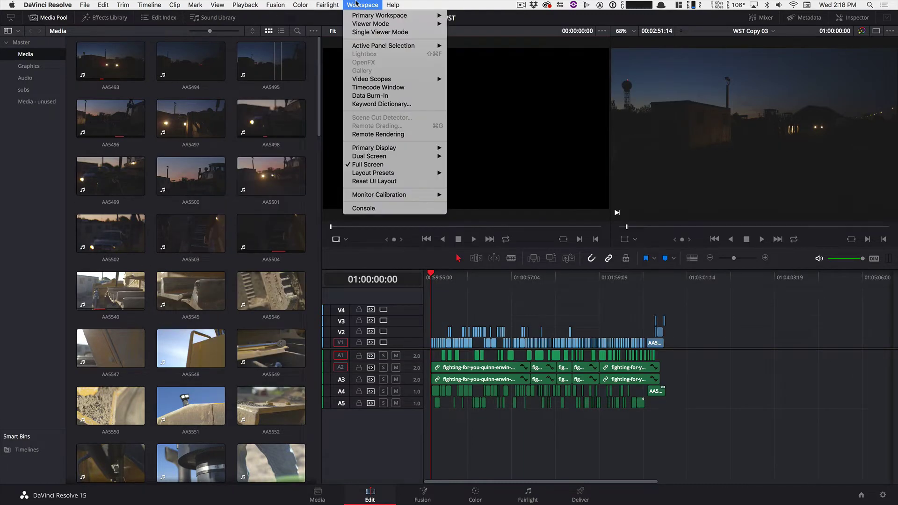
left_click(366, 105)
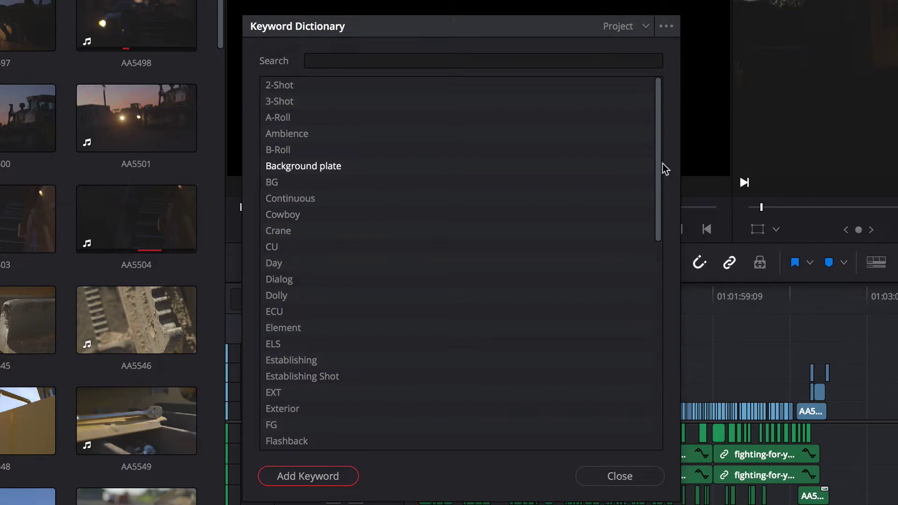
left_click_drag(661, 148, 659, 388)
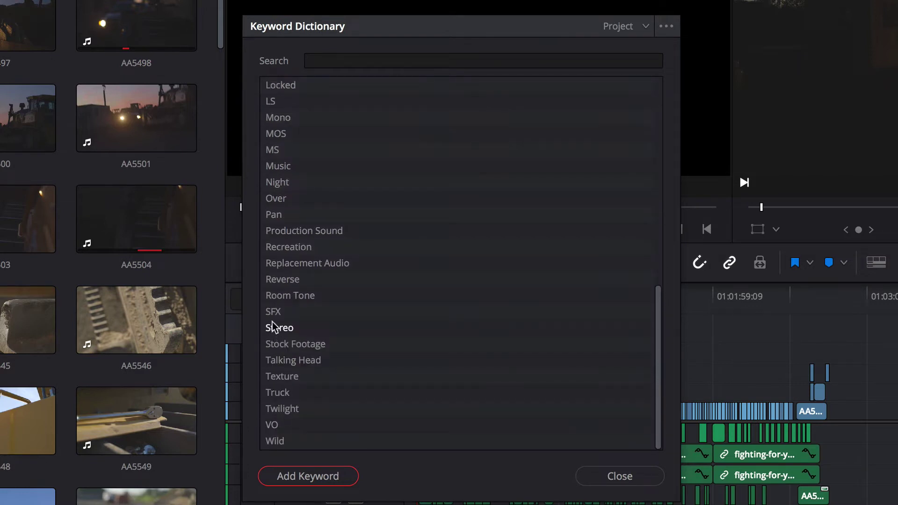
scroll(296, 311, "up", 2)
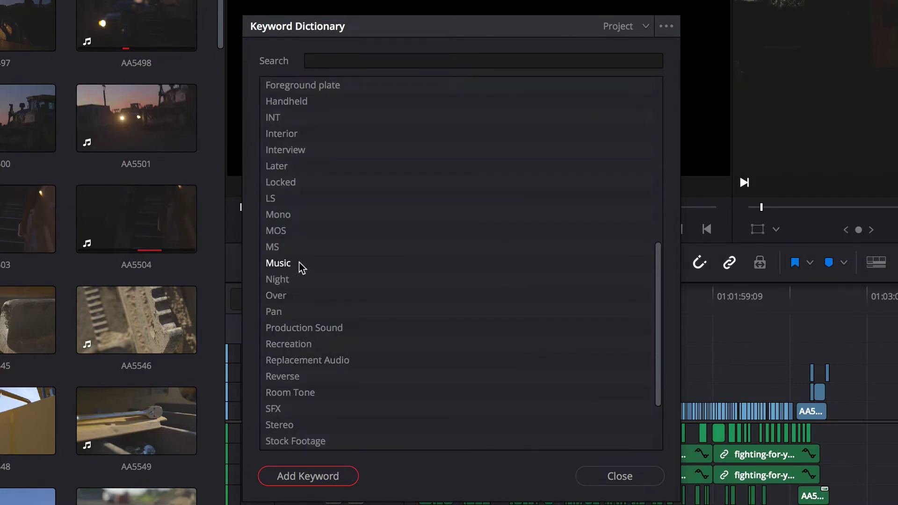
scroll(310, 248, "up", 8)
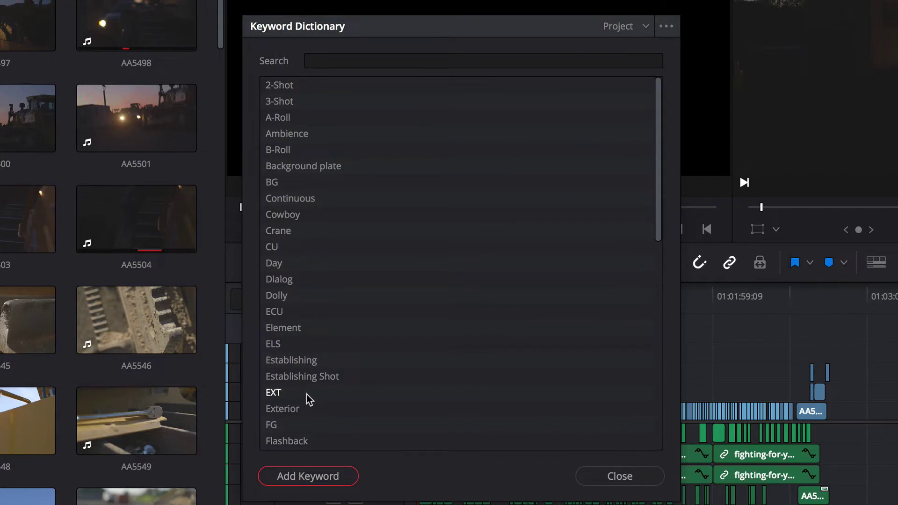
scroll(327, 310, "down", 6)
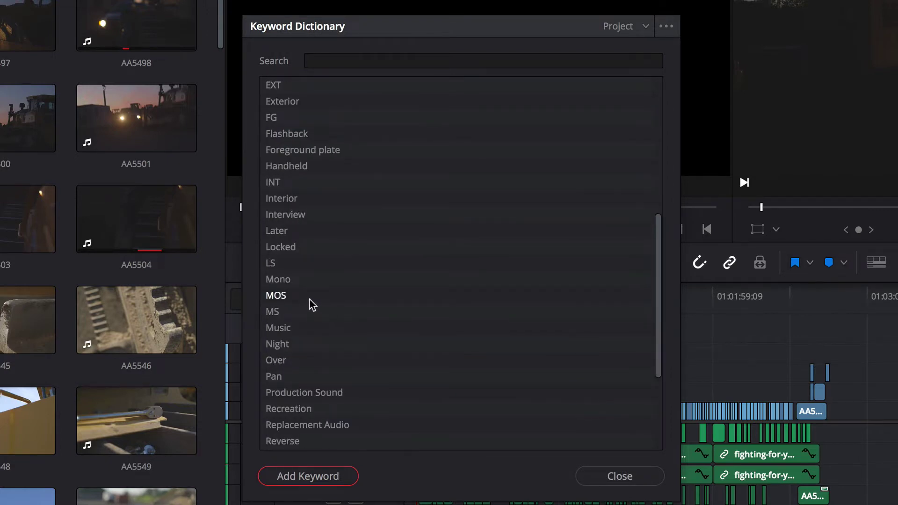
scroll(311, 304, "down", 3)
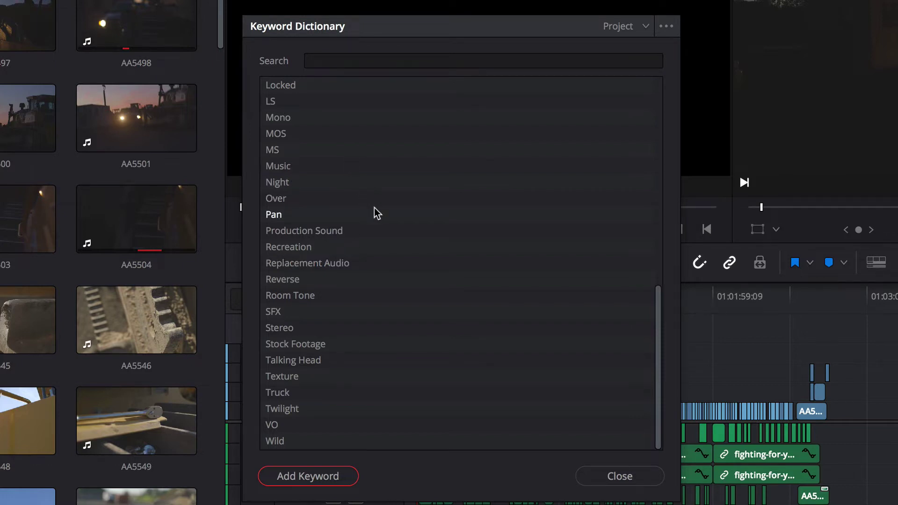
scroll(340, 275, "up", 7)
scroll(341, 275, "up", 3)
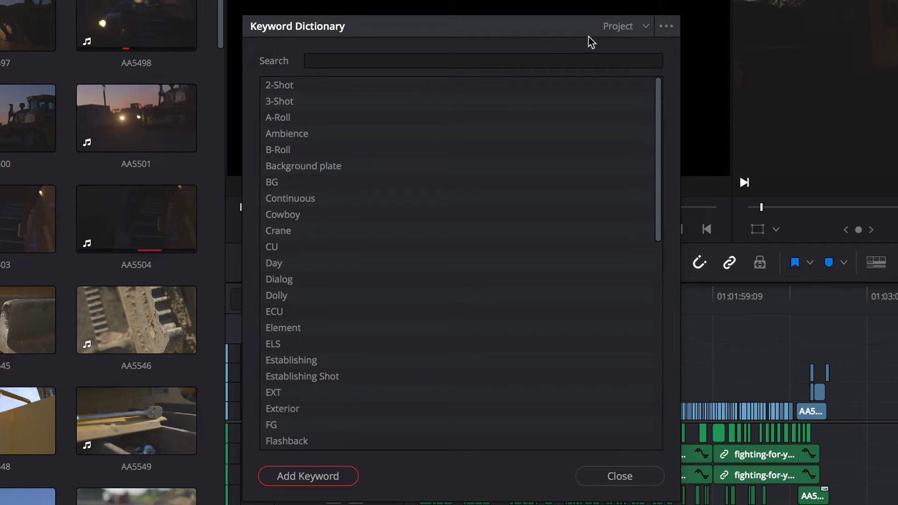
- View the User keyword dictionary and its import, export and reset options, returning to the Project dictionary and closing it
left_click(645, 26)
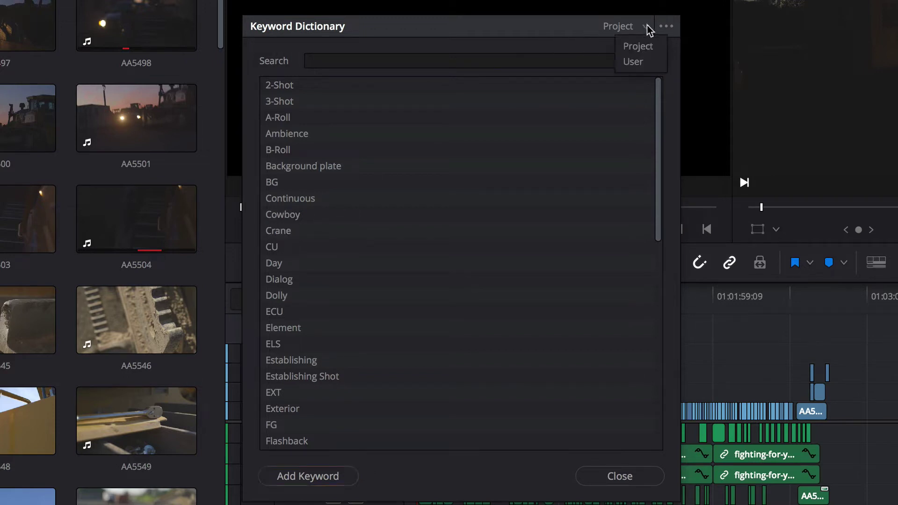
left_click(631, 60)
left_click(664, 25)
left_click(614, 24)
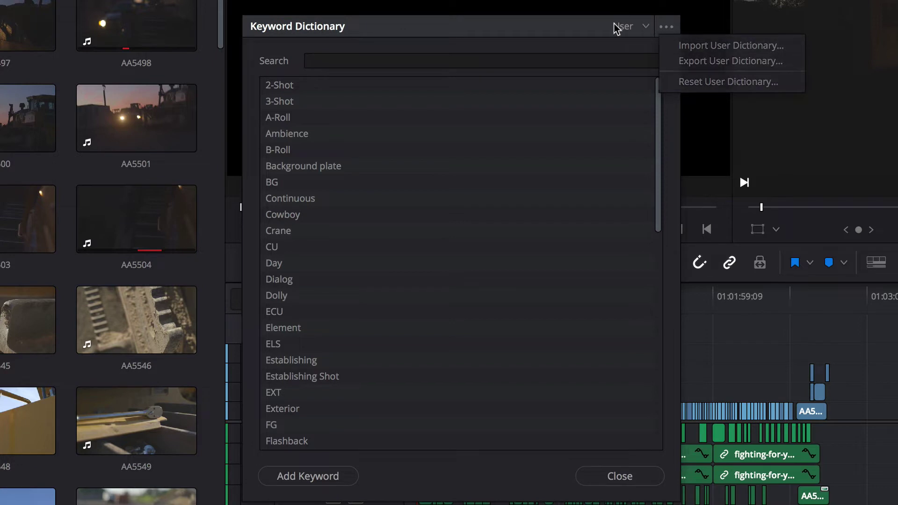
left_click(669, 26)
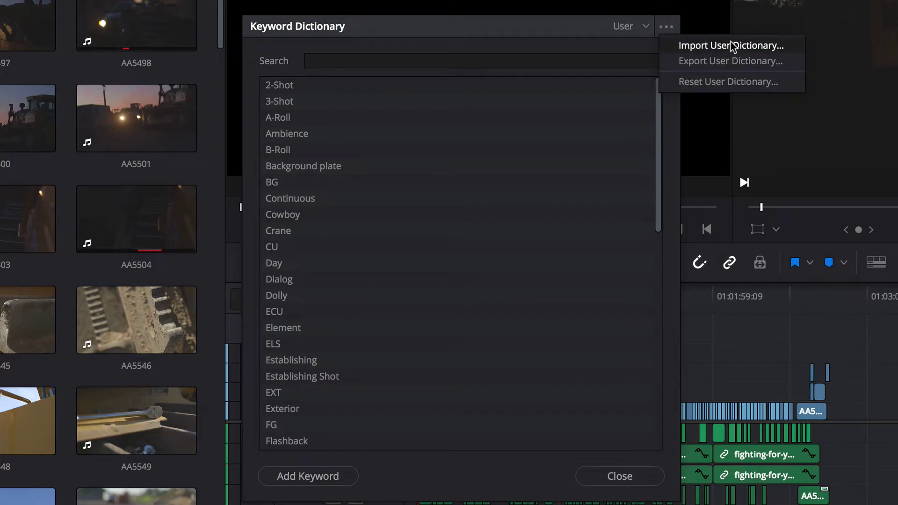
left_click(645, 25)
left_click(643, 27)
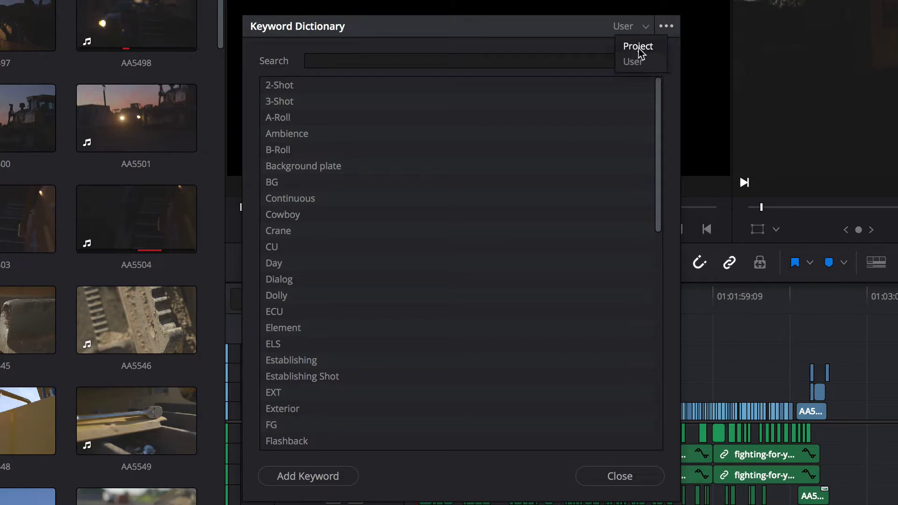
left_click(637, 47)
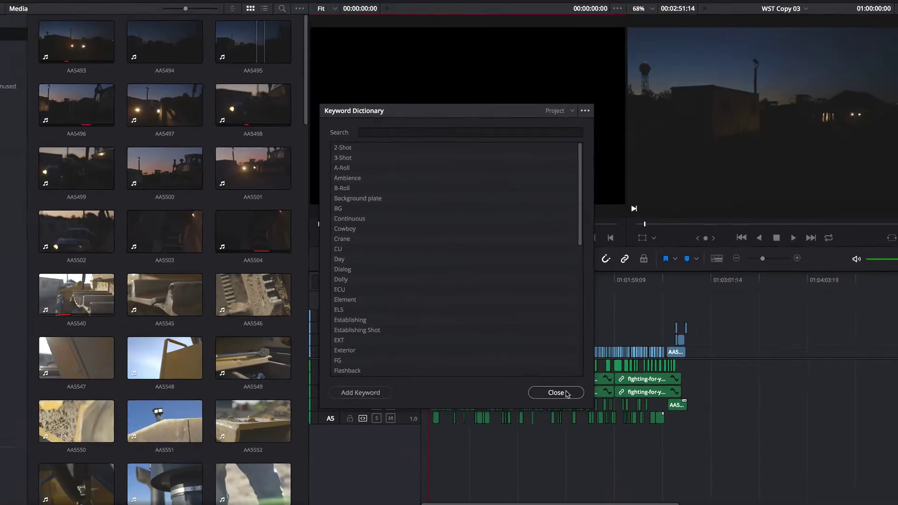
left_click(627, 476)
- Preview clips from the Media bin, including AA5503, in the source viewer and turn off its Live Media Preview option
left_click(183, 183)
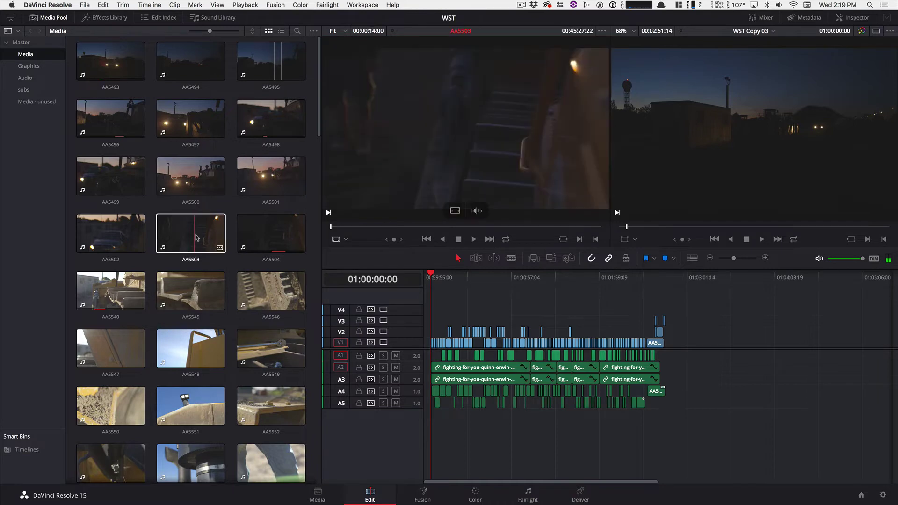
left_click(102, 295)
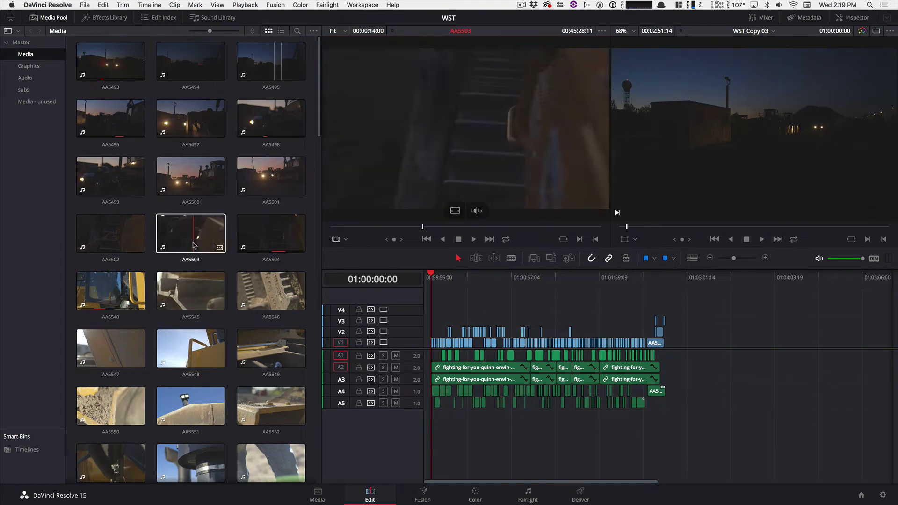
left_click(261, 243)
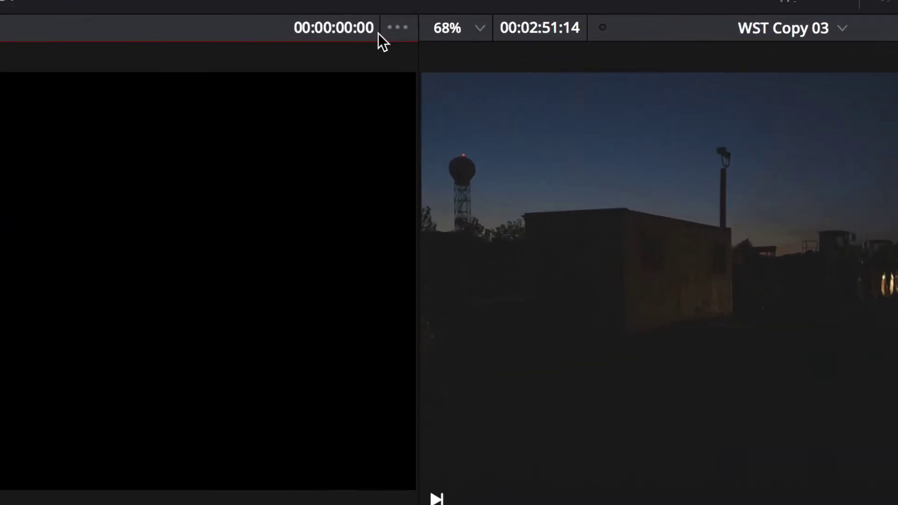
left_click(403, 32)
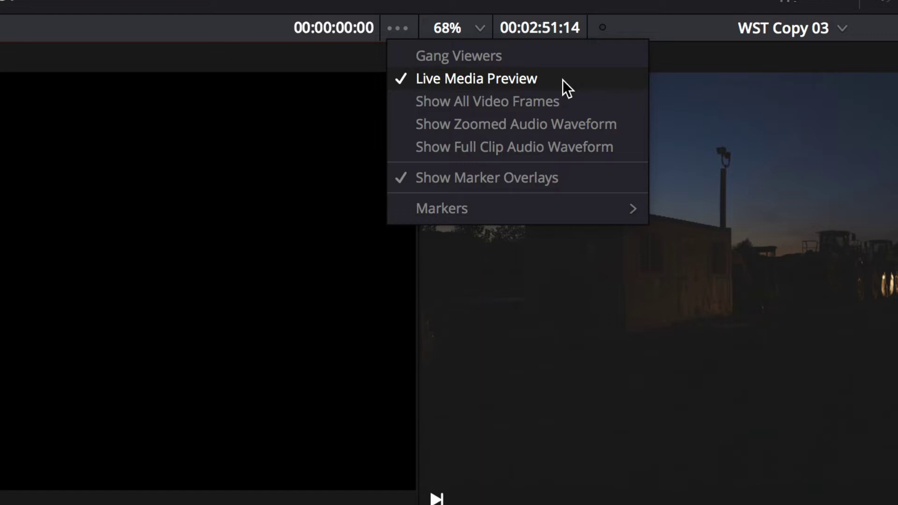
left_click(562, 80)
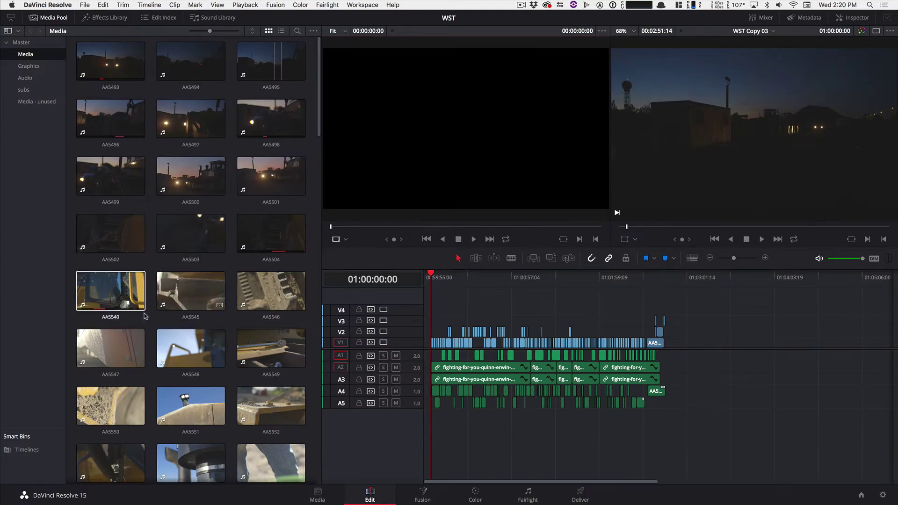
- Load clips AA5497, AA5545 and AA5549 into the source viewer and switch back to AA5545 through its recent clips
left_click(167, 124)
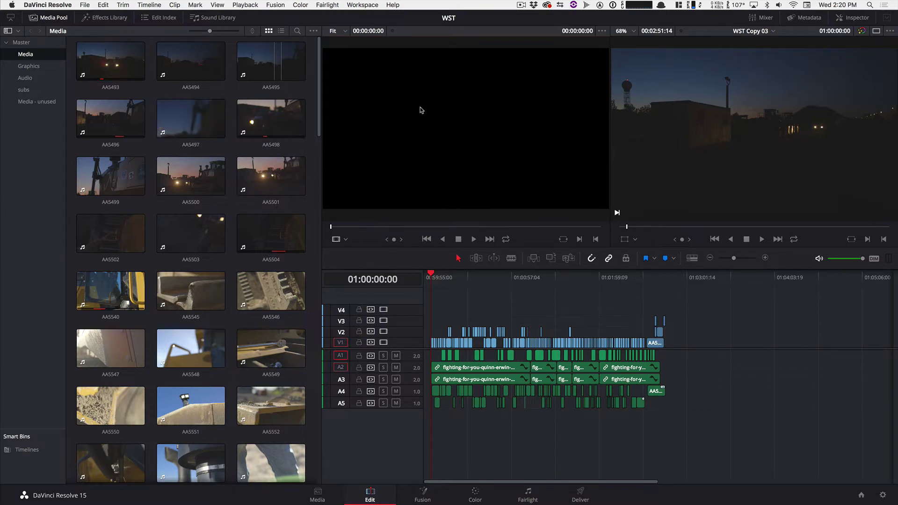
double_click(201, 119)
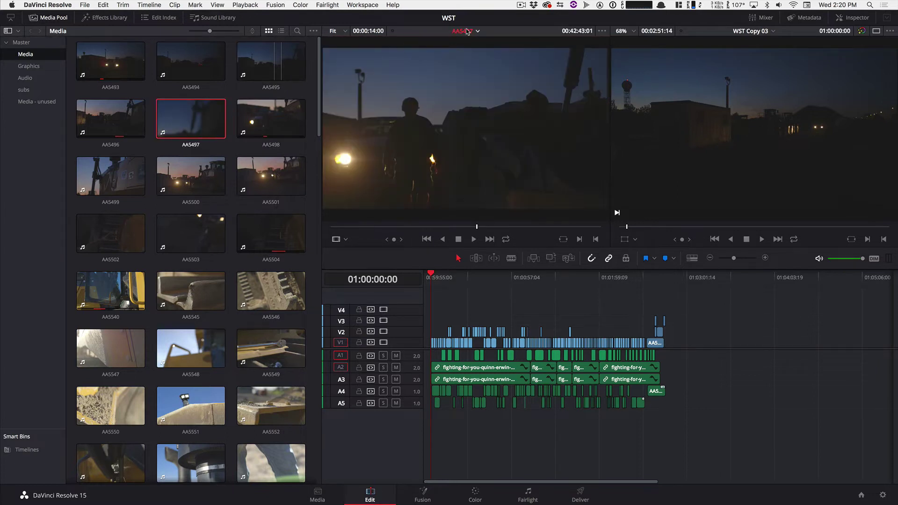
left_click(191, 283)
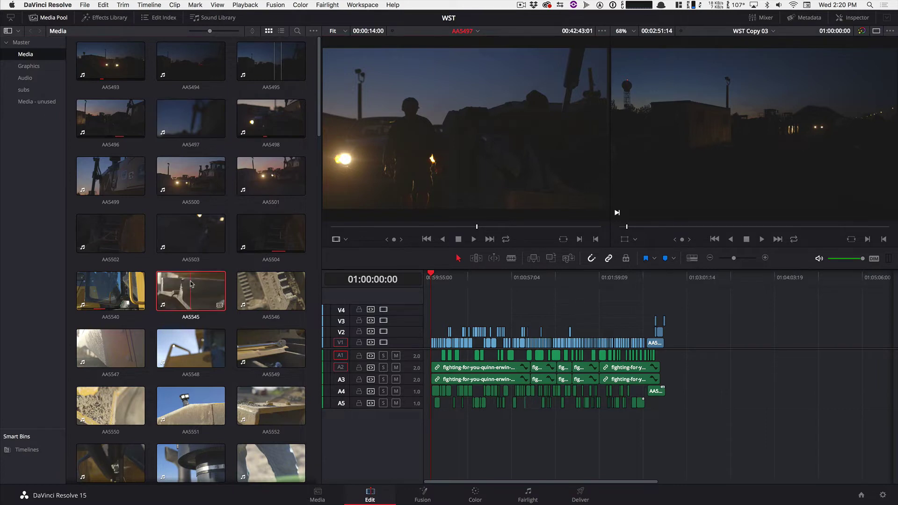
double_click(190, 283)
double_click(271, 348)
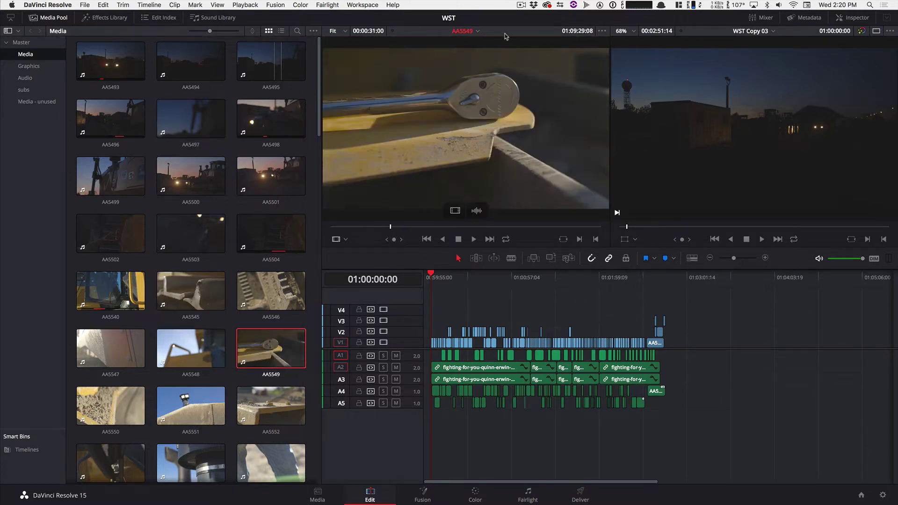
left_click(476, 31)
left_click(474, 54)
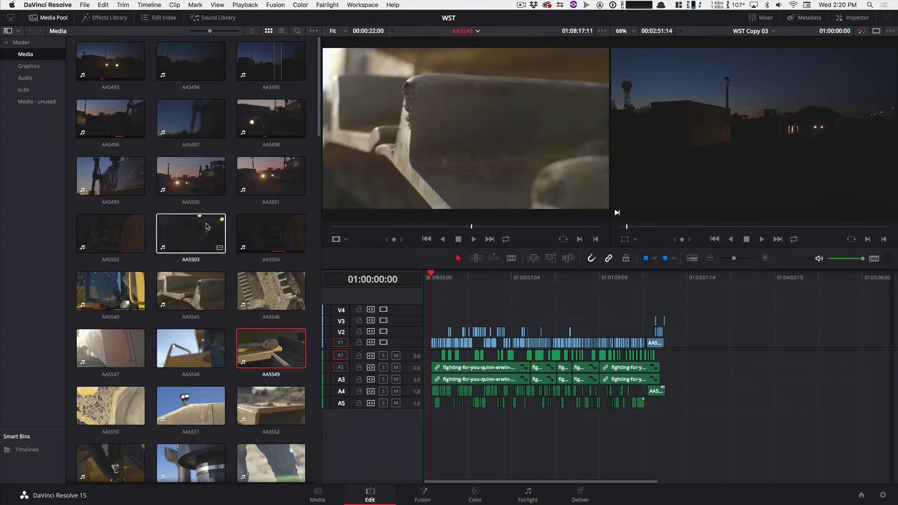
- Turn on Live Media Preview for the source viewer and switch through its recent clips AA5549 and AA5497
left_click(601, 31)
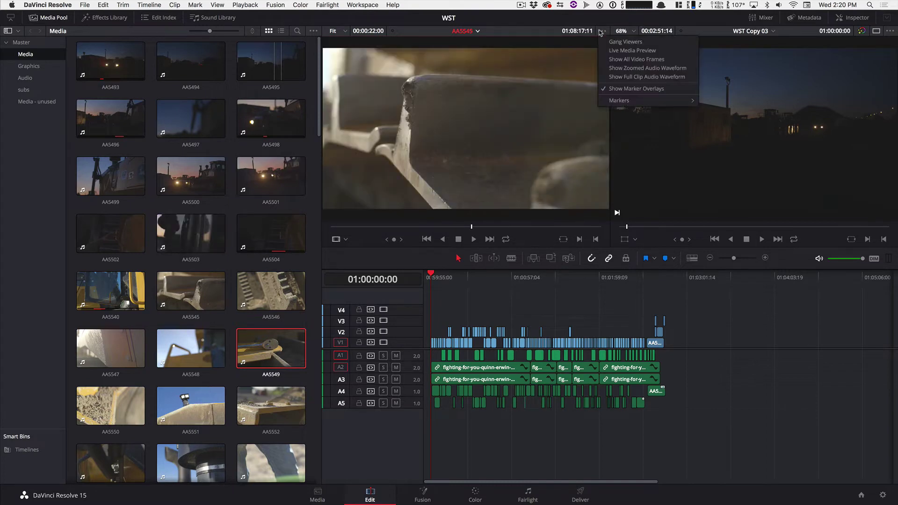
left_click(615, 53)
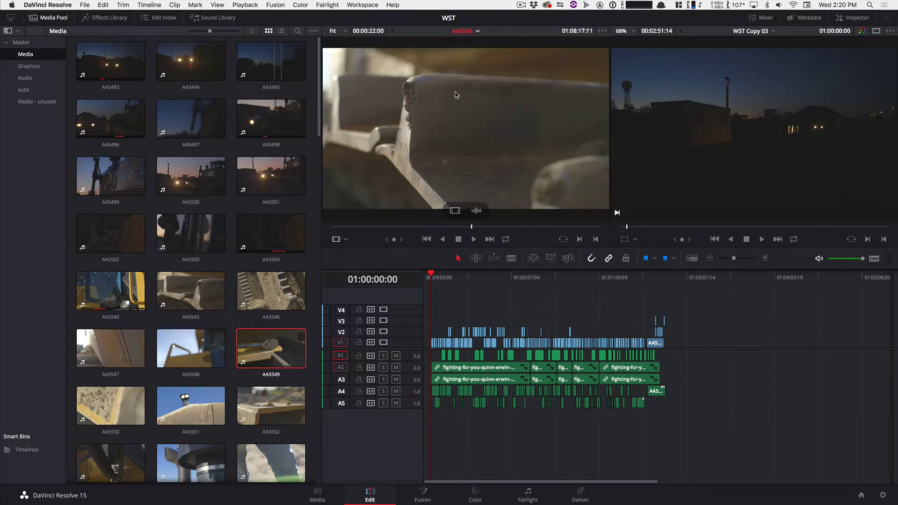
left_click(477, 31)
left_click(480, 56)
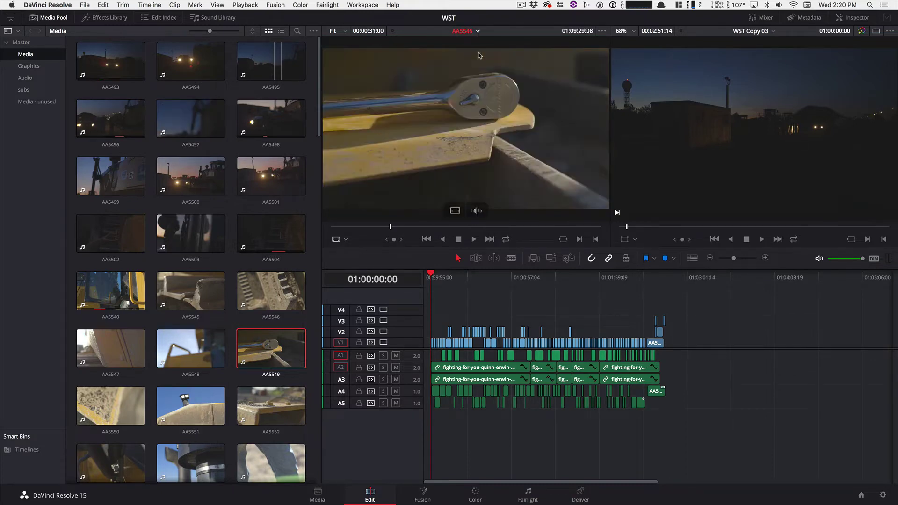
left_click(477, 32)
left_click(479, 45)
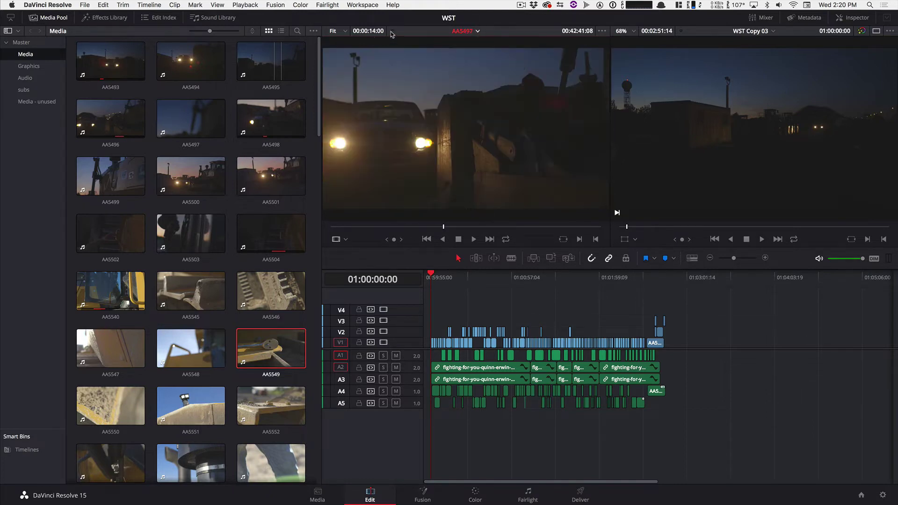
left_click(477, 32)
left_click(450, 94)
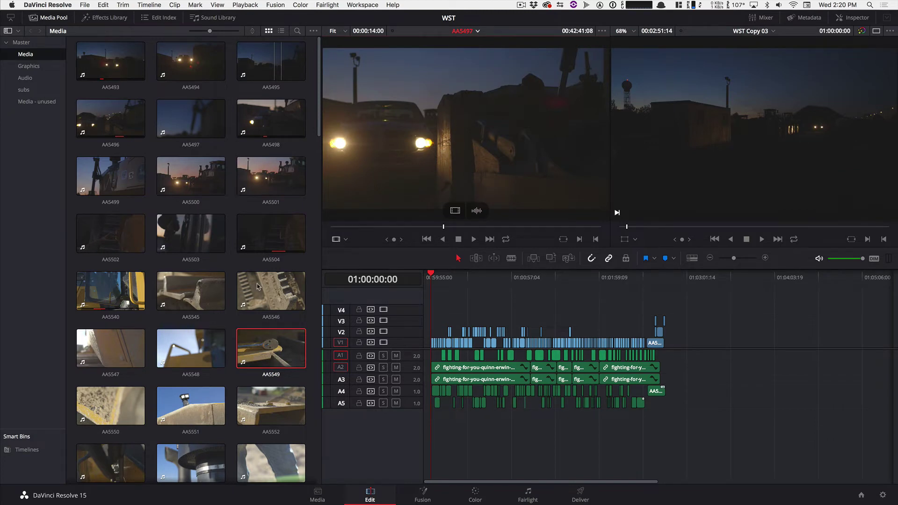
- Skim clip AA5739 further down the Media bin and check which clips the source viewer keeps as recent
scroll(111, 348, "down", 15)
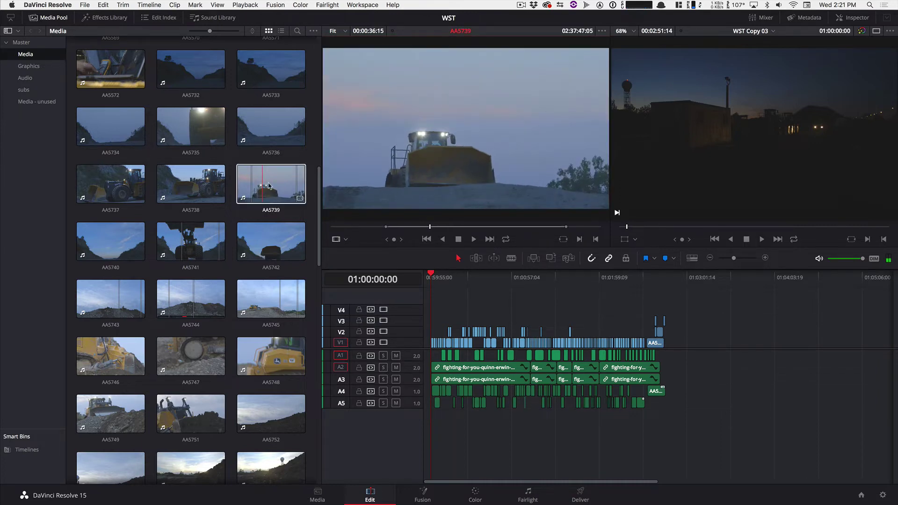
left_click(477, 31)
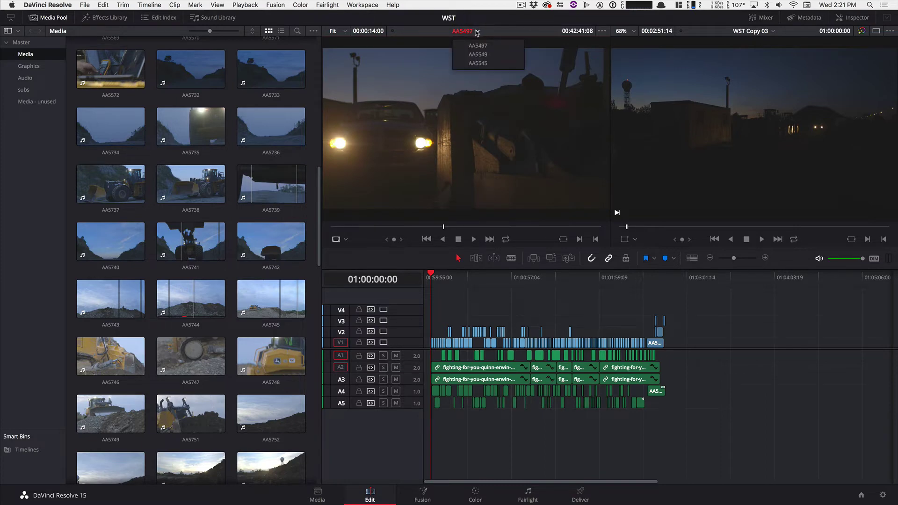
left_click(477, 32)
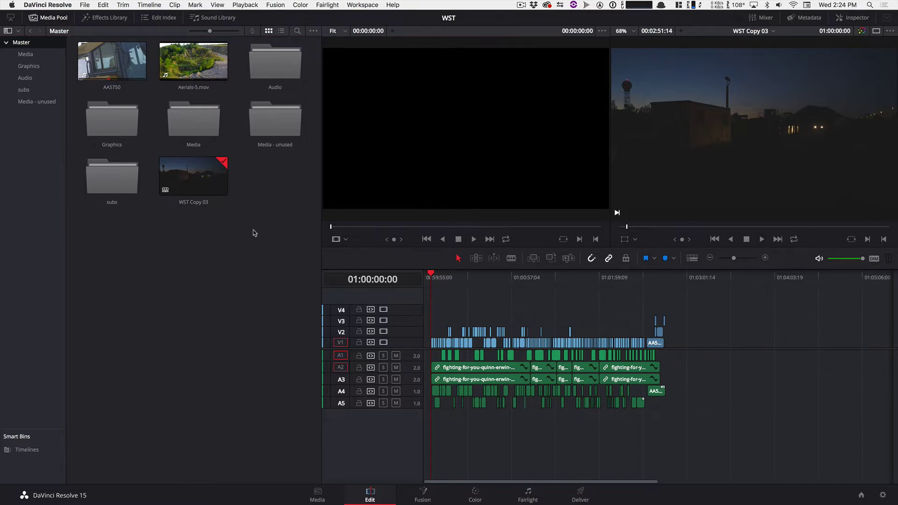
- Open the Media bin and check the source viewer's Live Media Preview setting
left_click(25, 54)
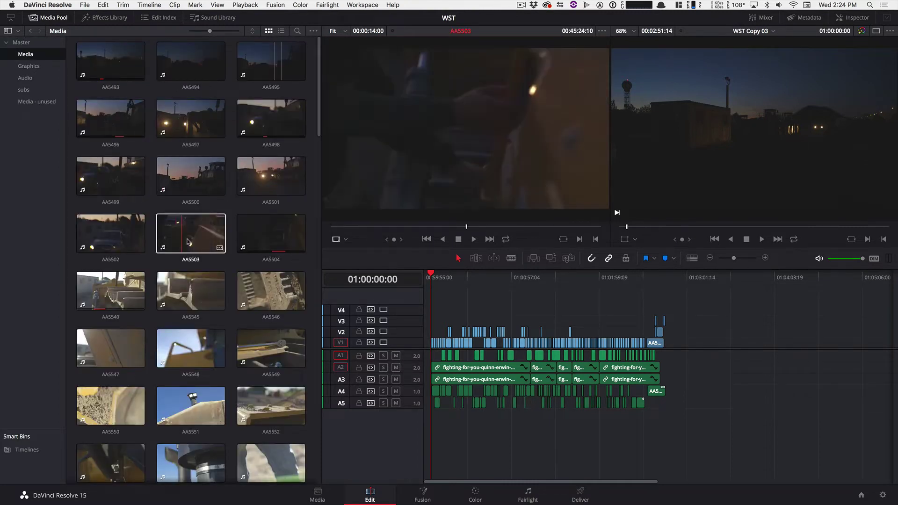
left_click(599, 31)
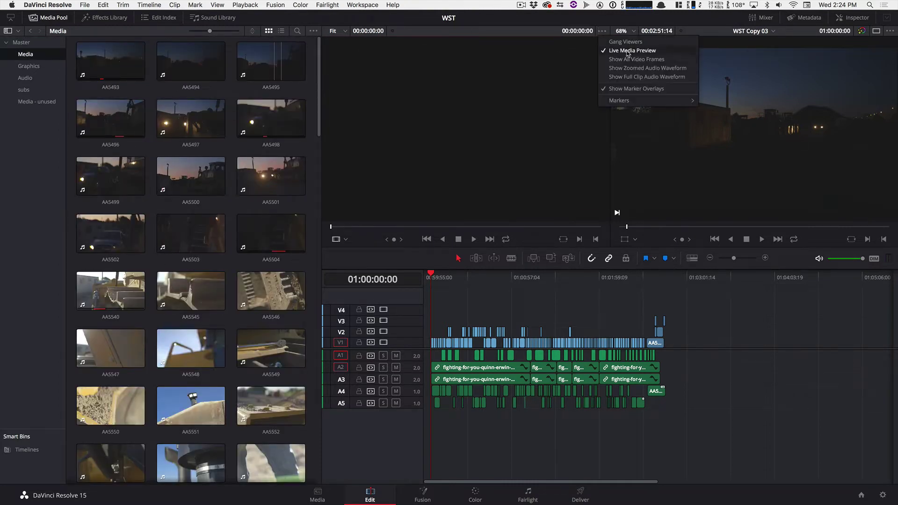
left_click(32, 195)
- Skim through the Media bin's clips in the source viewer, including AA5500, AA5785, AA5771 and AA5757
scroll(191, 280, "down", 2)
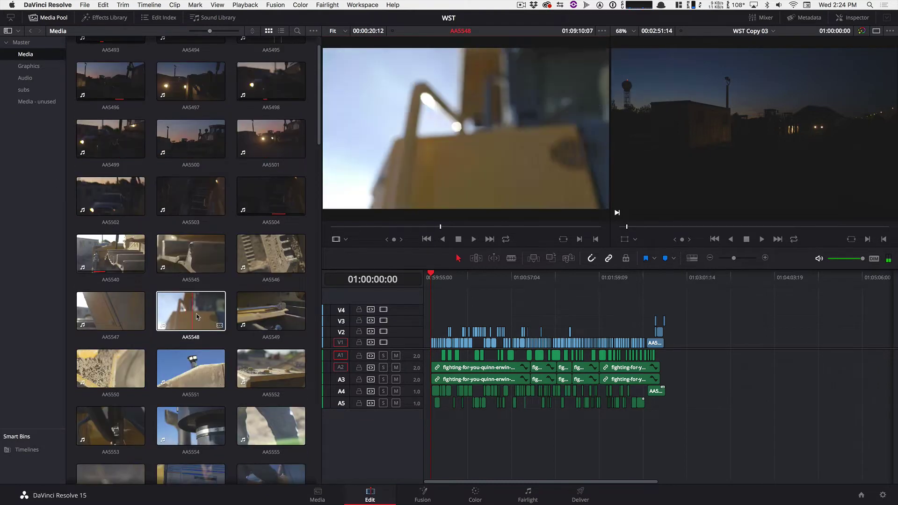
scroll(191, 327, "up", 2)
left_click(208, 178)
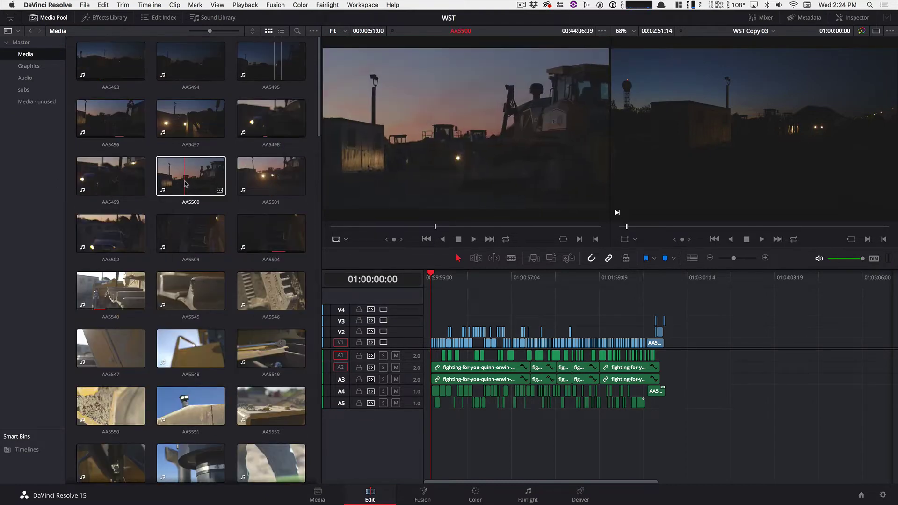
scroll(206, 226, "down", 20)
left_click(190, 224)
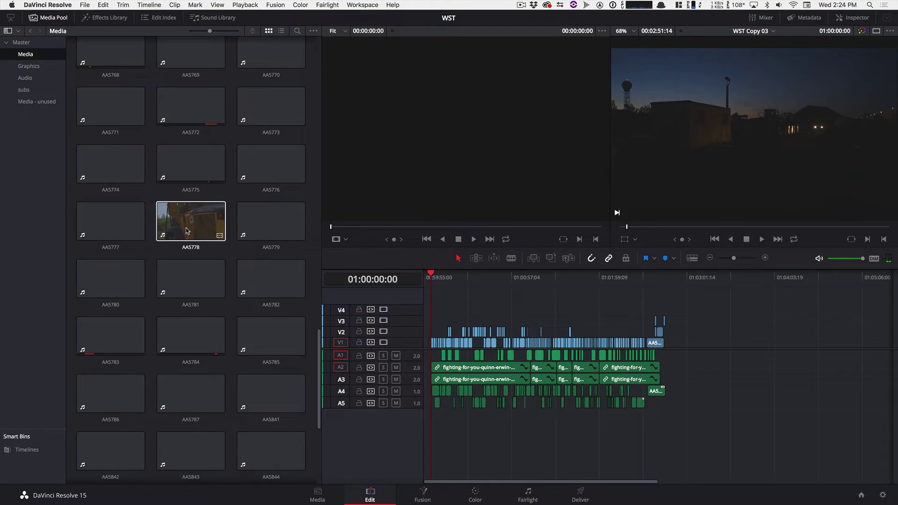
left_click(189, 176)
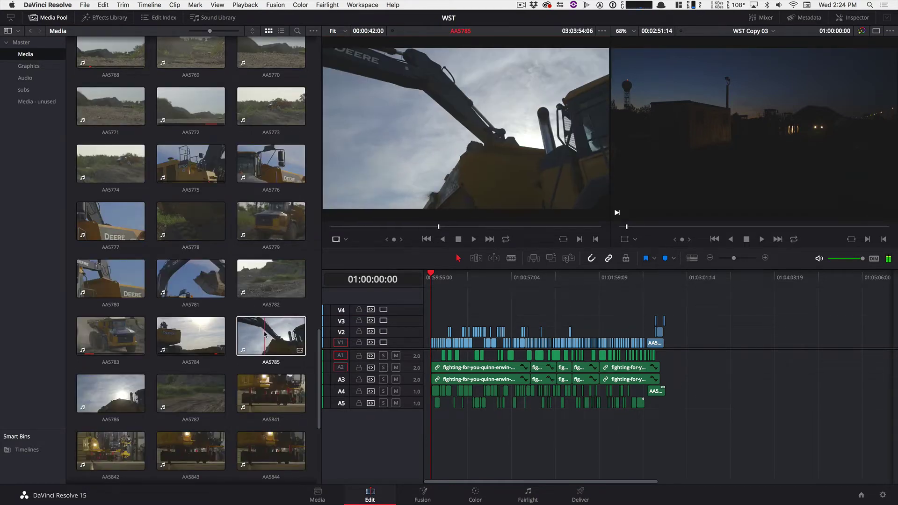
scroll(104, 173, "up", 5)
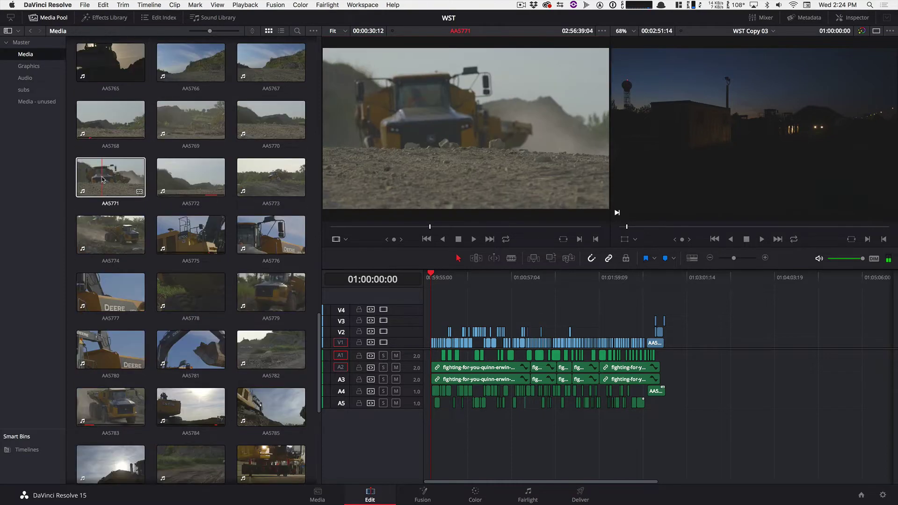
scroll(104, 173, "up", 6)
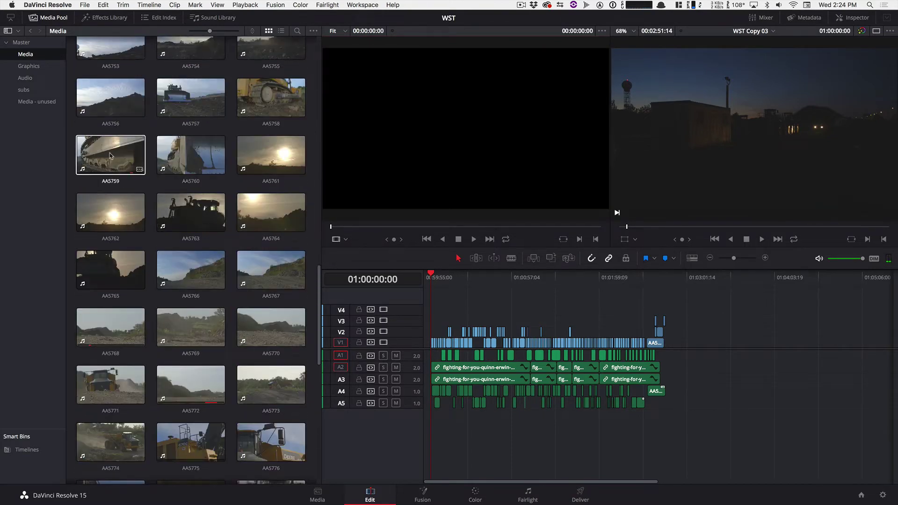
left_click(189, 160)
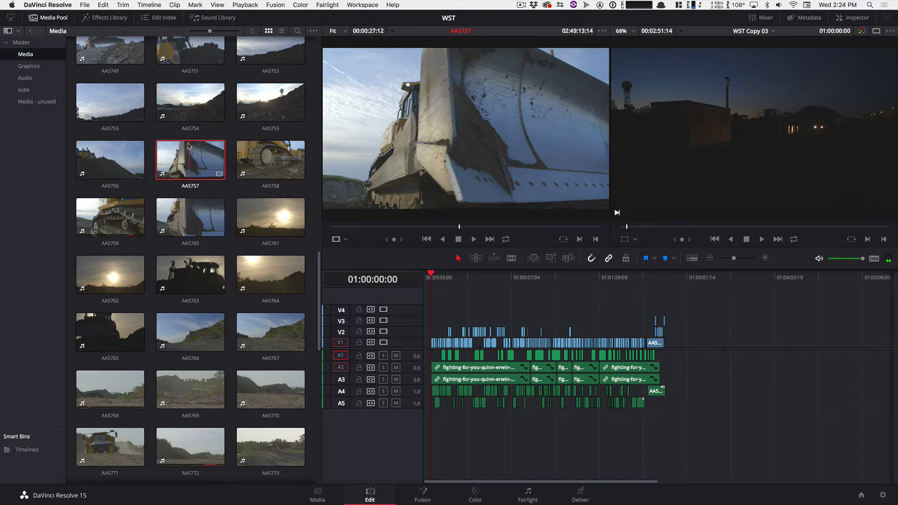
- Add the keyword "bulldozer" to the project's Keyword Dictionary and close it
left_click(362, 5)
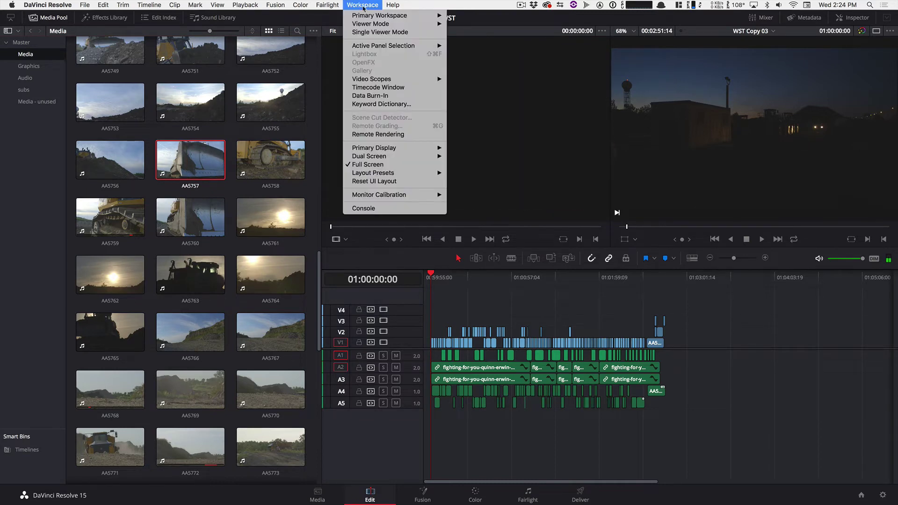
left_click(372, 109)
left_click_drag(406, 110, 393, 145)
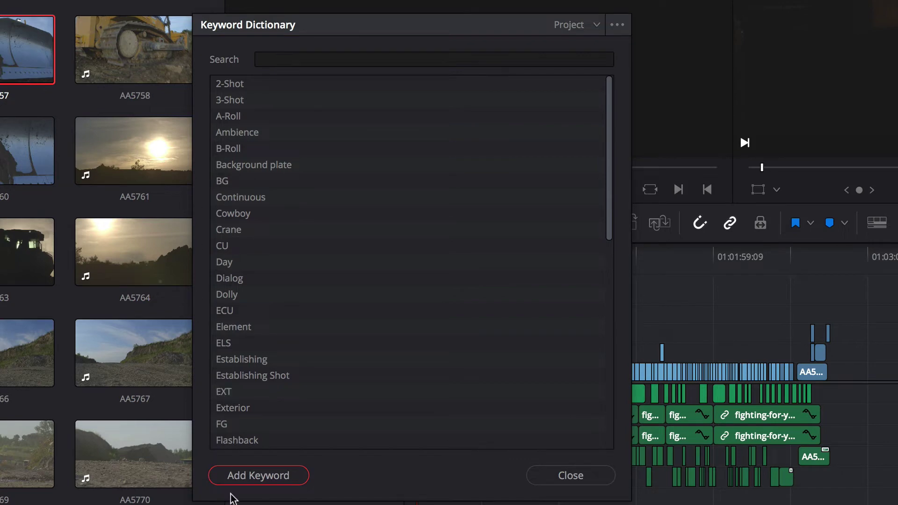
left_click(248, 477)
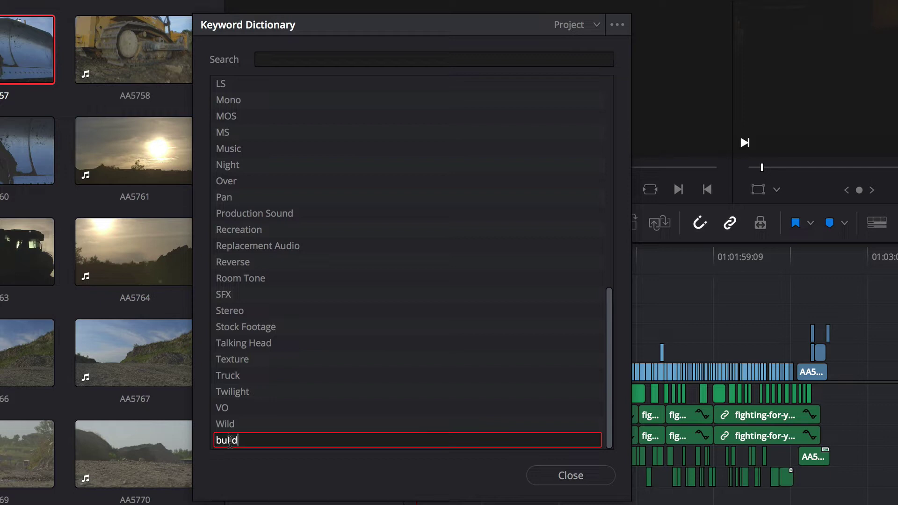
key("Return")
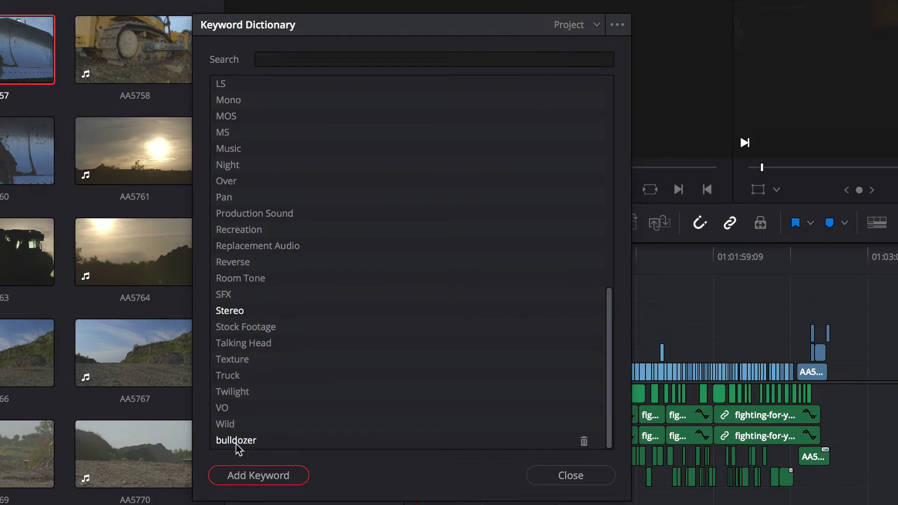
mouse_move(288, 438)
mouse_move(583, 443)
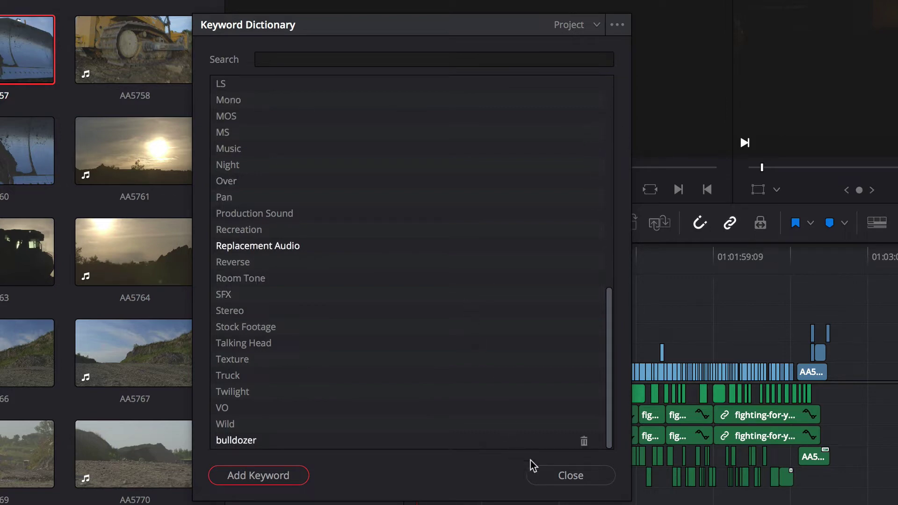
left_click(566, 476)
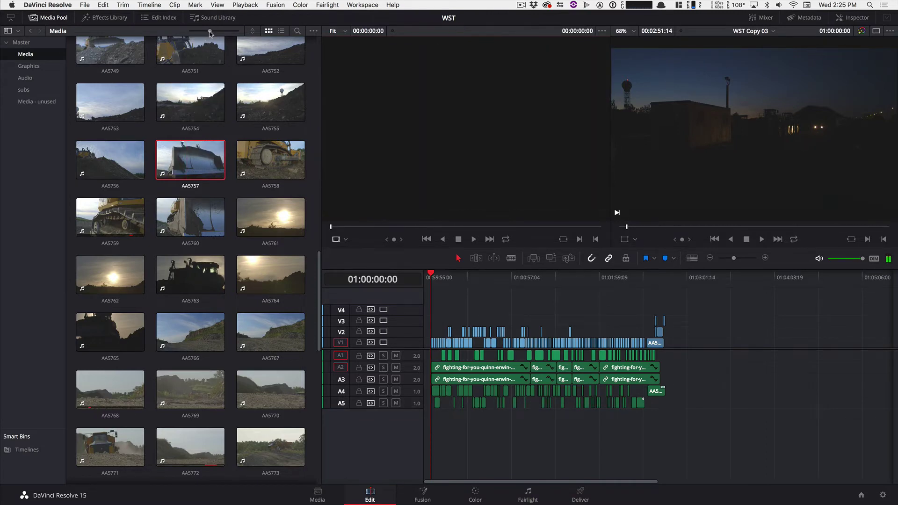
- Enlarge the Media Pool thumbnails to the maximum size and hide the bin list
left_click_drag(209, 31, 242, 29)
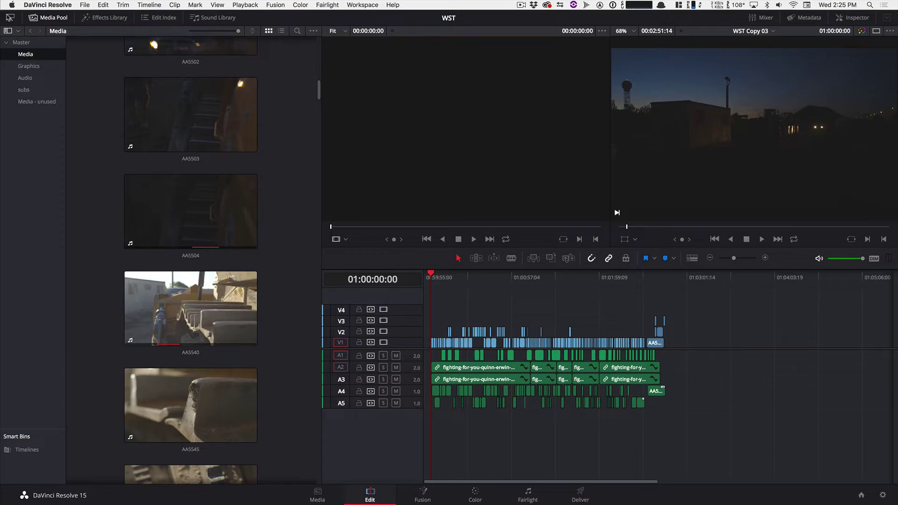
left_click(7, 31)
left_click(107, 115)
- Browse the enlarged thumbnails in the Media bin and skim the bulldozer clips AA5751, AA5752 and AA5749
scroll(113, 187, "down", 10)
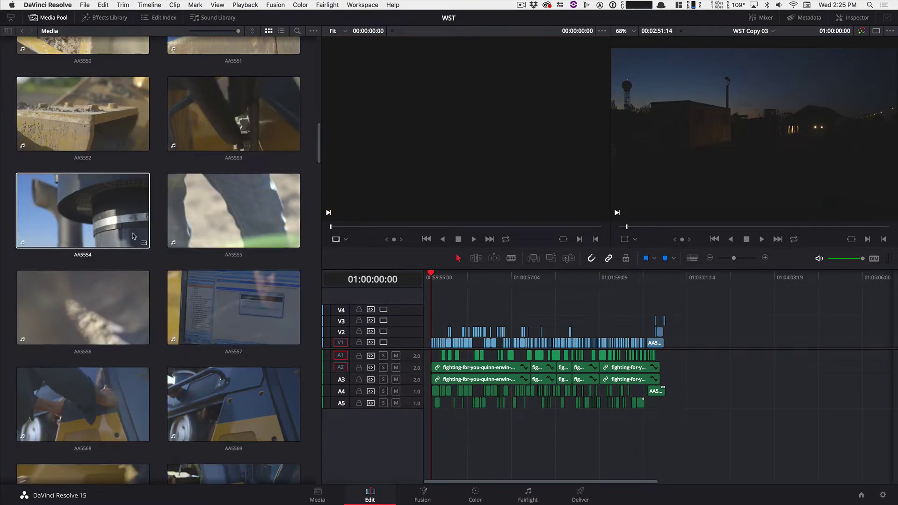
left_click(134, 236)
scroll(133, 236, "down", 20)
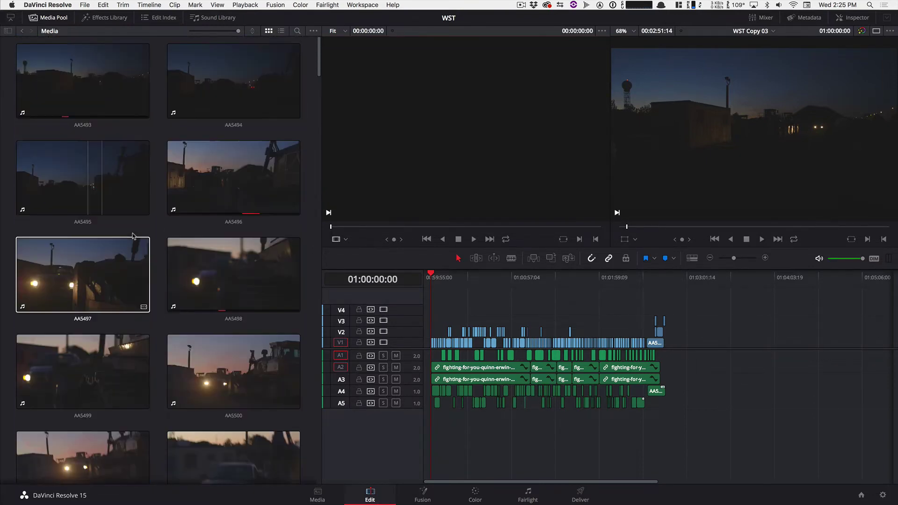
scroll(133, 235, "up", 15)
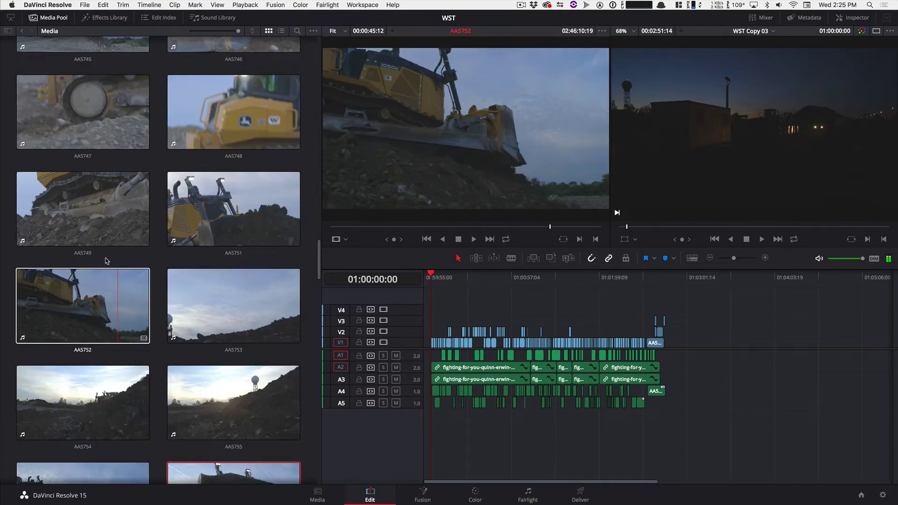
left_click(117, 213)
left_click(187, 217)
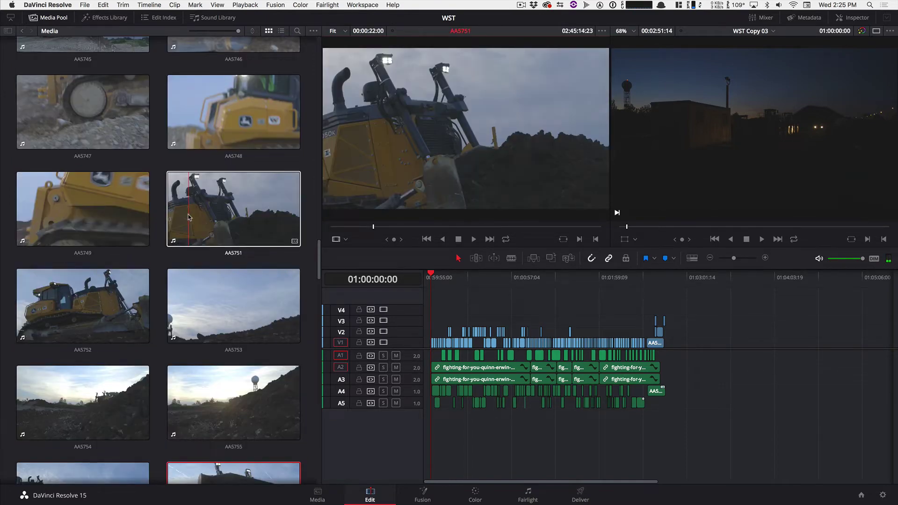
left_click(97, 314)
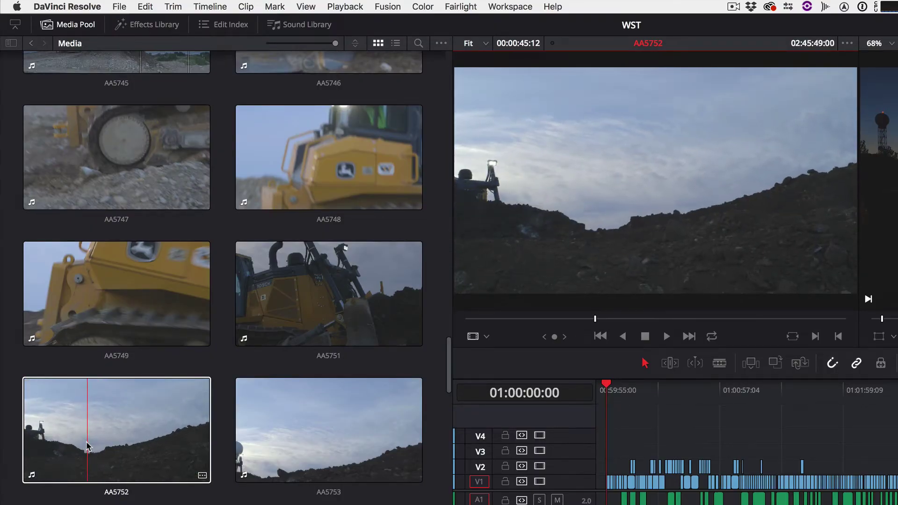
left_click(309, 301)
left_click(159, 303)
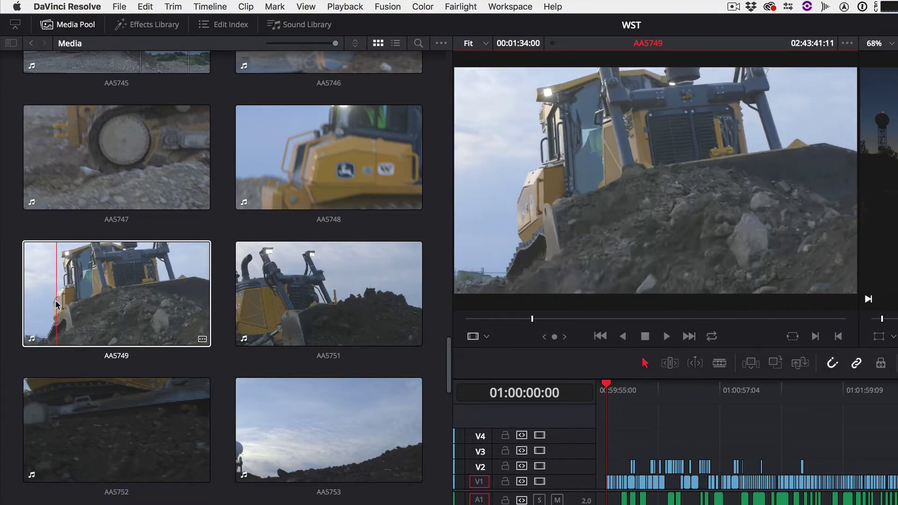
- Mark a range of about 1 min 4 s starting at 02:43:36:12 in clip AA5749 and add a blue duration marker over it
key("i")
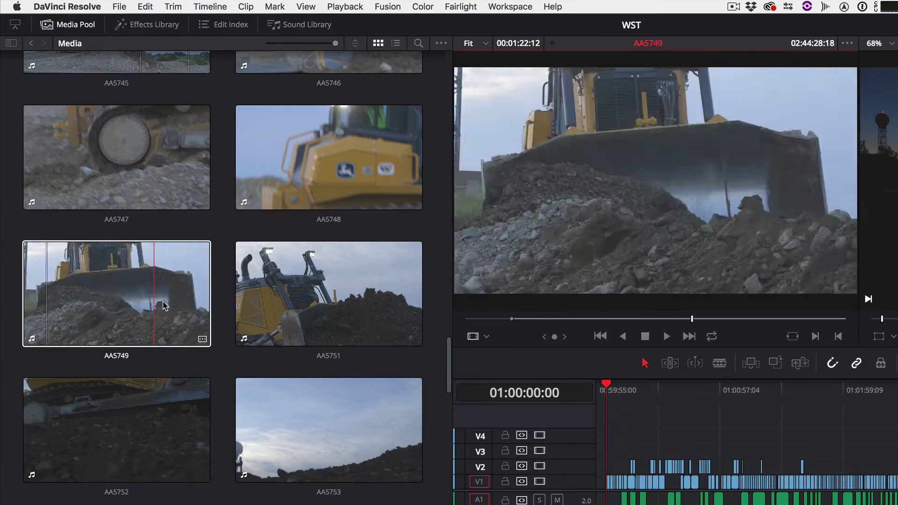
key("o")
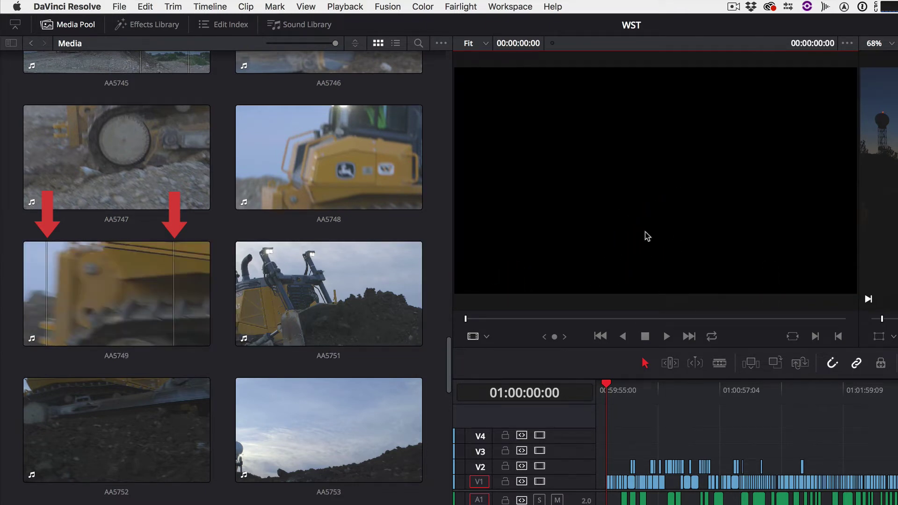
left_click(845, 44)
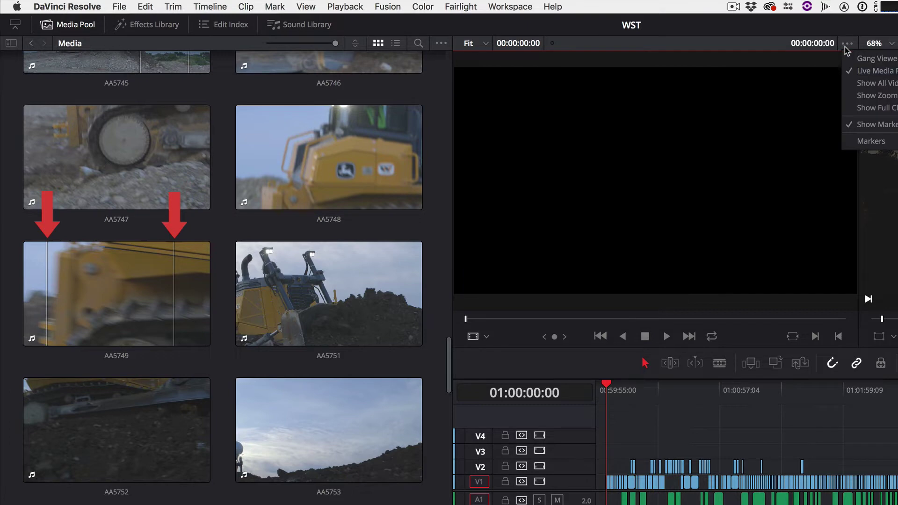
left_click(728, 129)
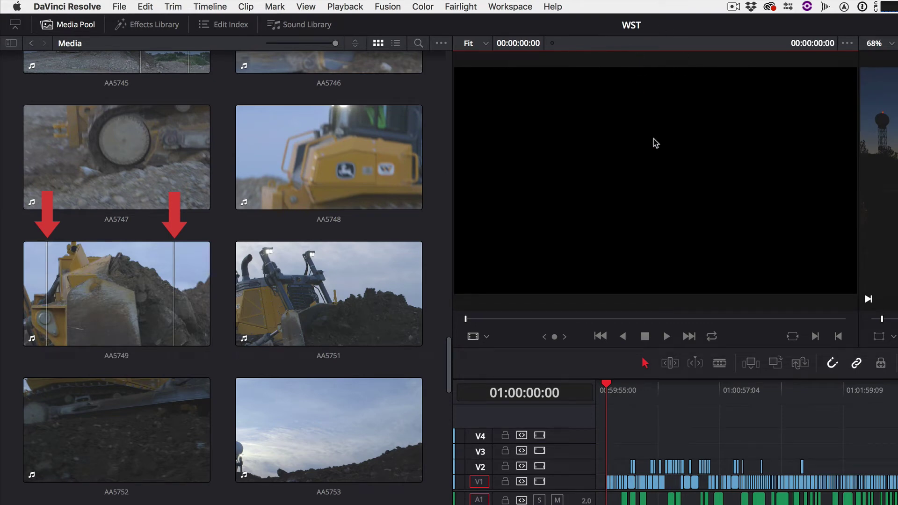
left_click(128, 300)
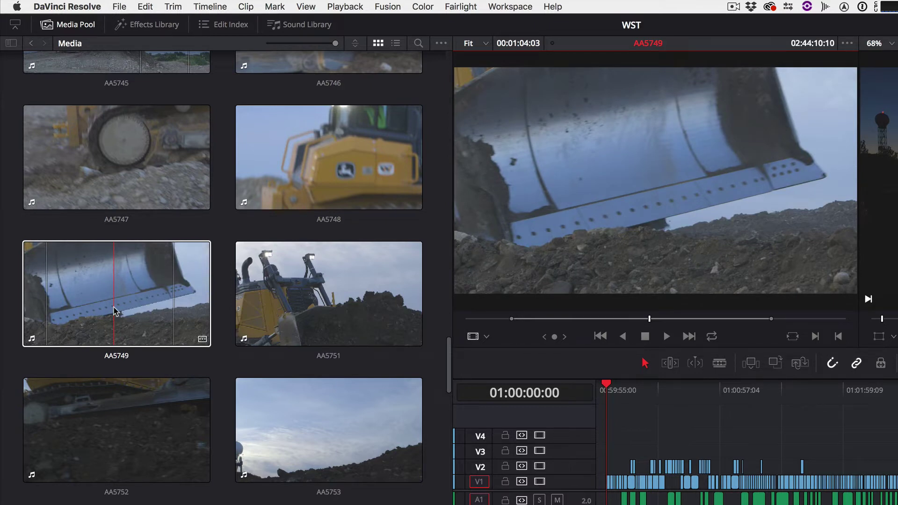
key("F1")
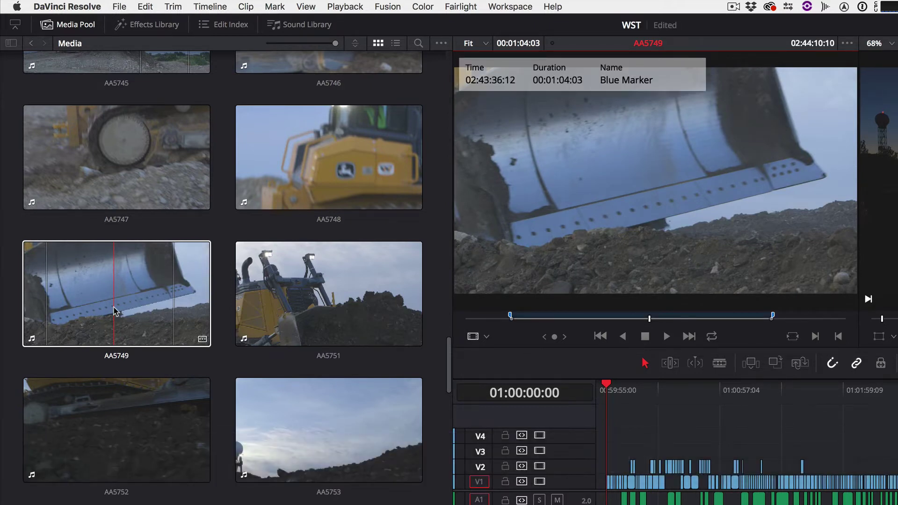
- Assign the keyword "bulldozer" to the blue marker on AA5749 and close its details
key("F2")
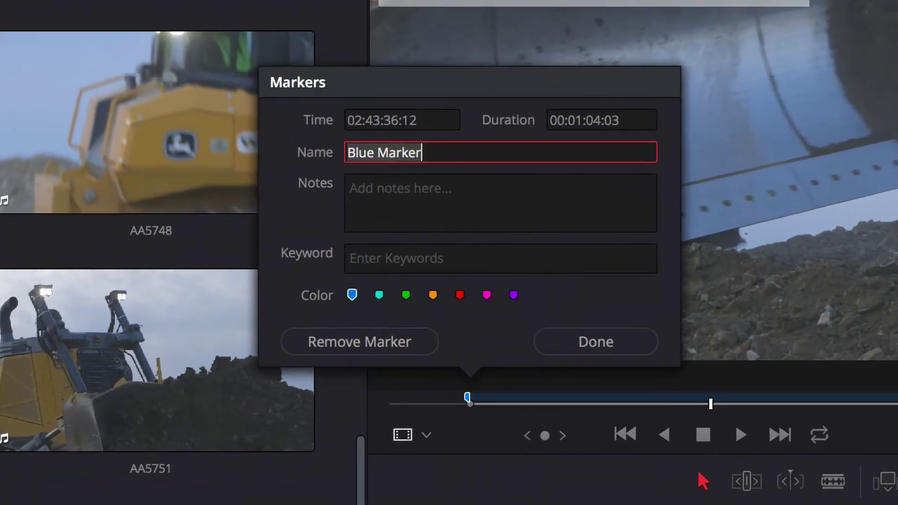
left_click(350, 258)
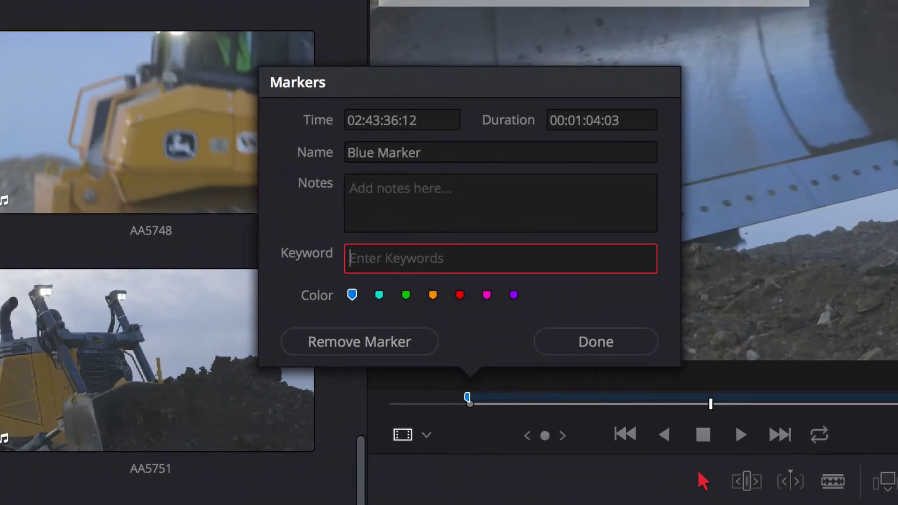
type("bu")
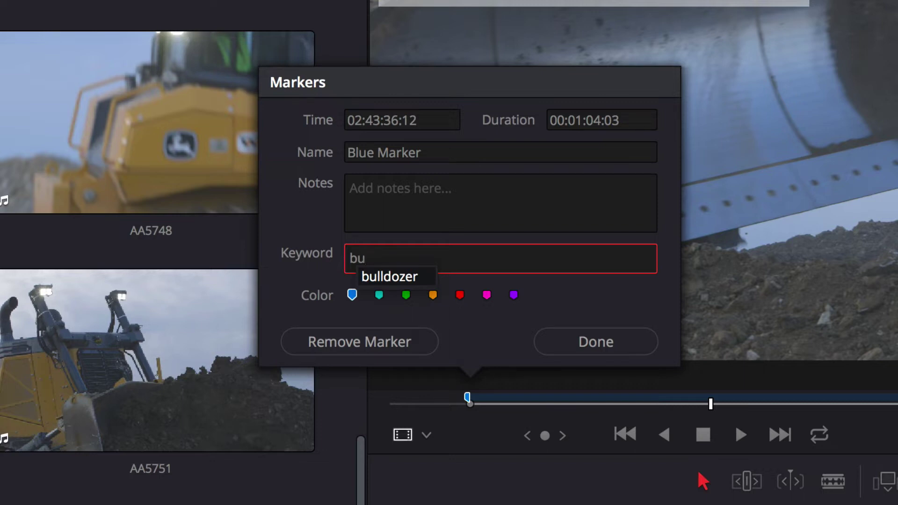
key("Return")
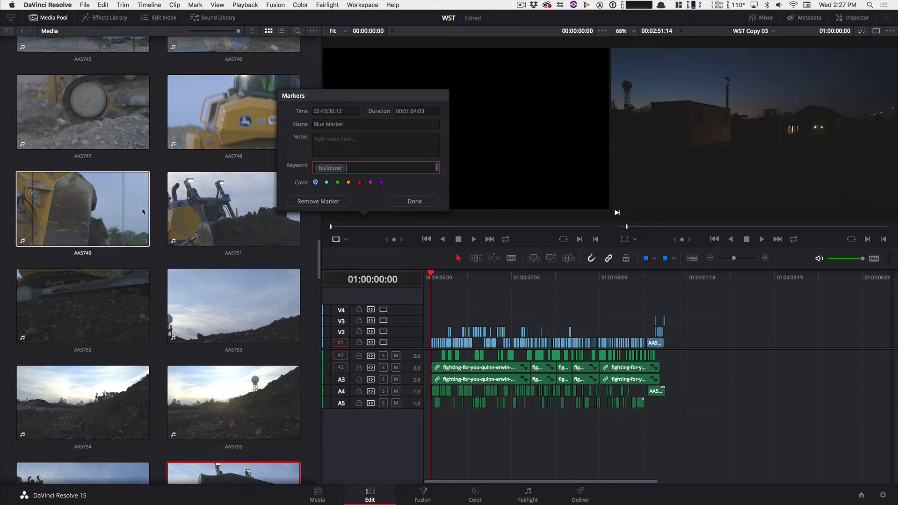
left_click(131, 213)
key("Return")
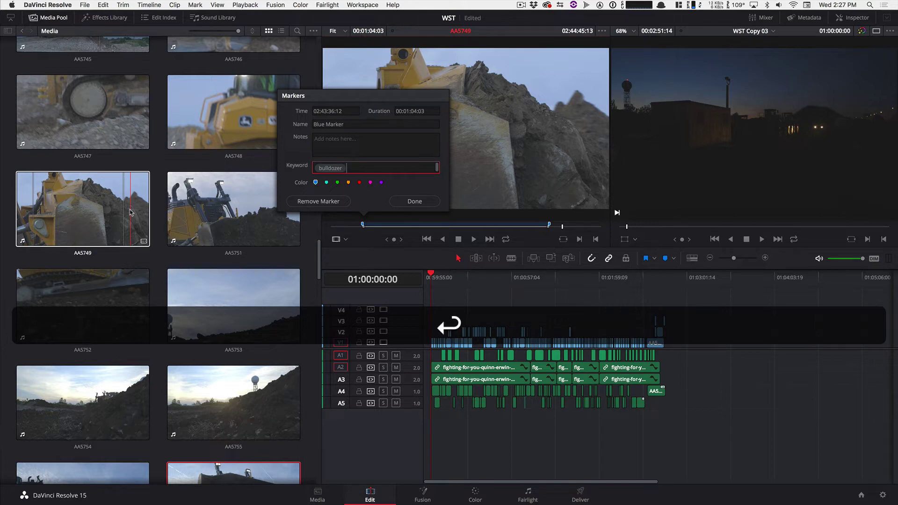
key("Tab")
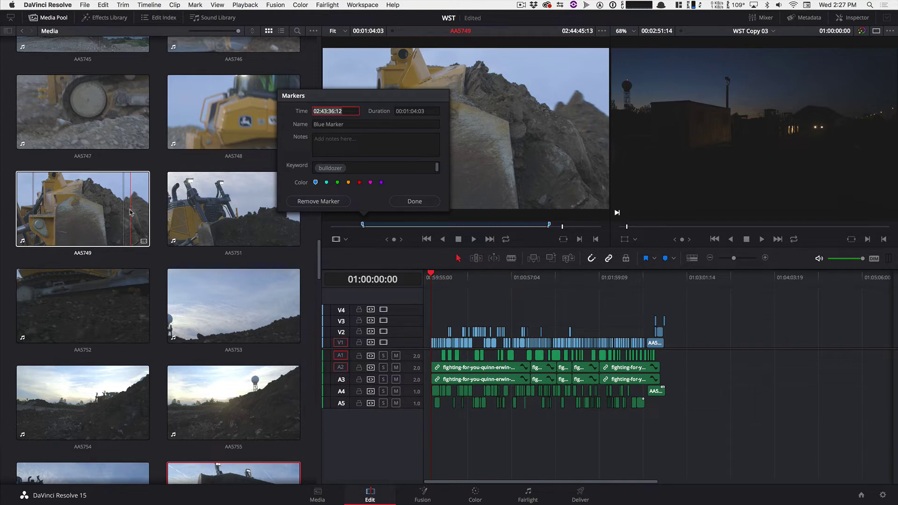
key("Return")
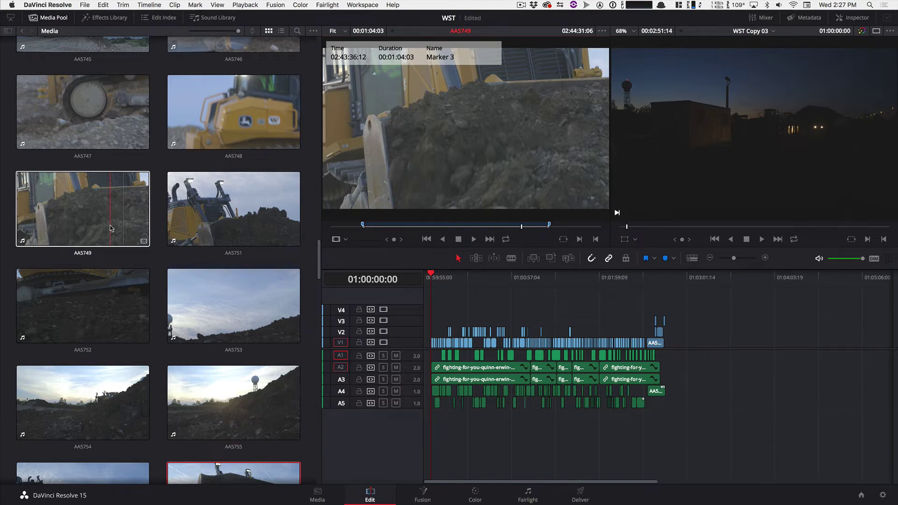
- Add a blue duration marker over a range of about 12 s starting at 02:45:14:15 in AA5751 and open its details
left_click(192, 227)
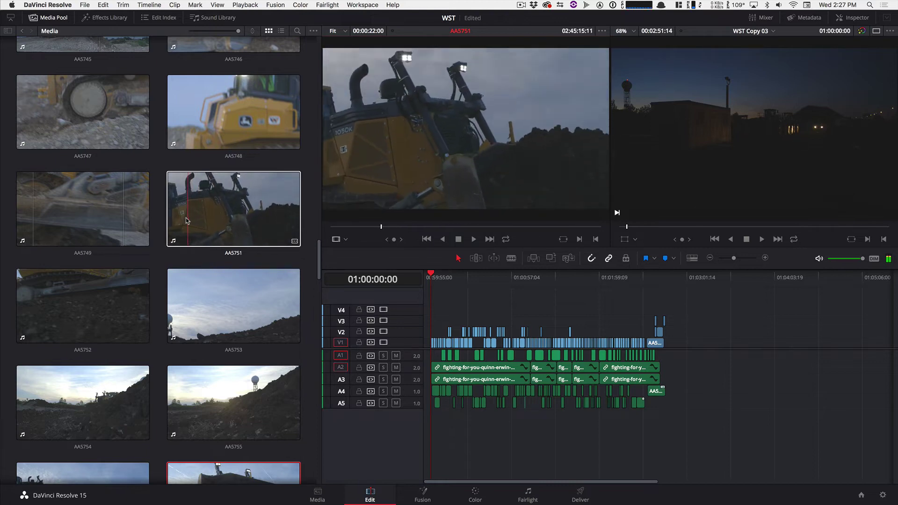
key("i")
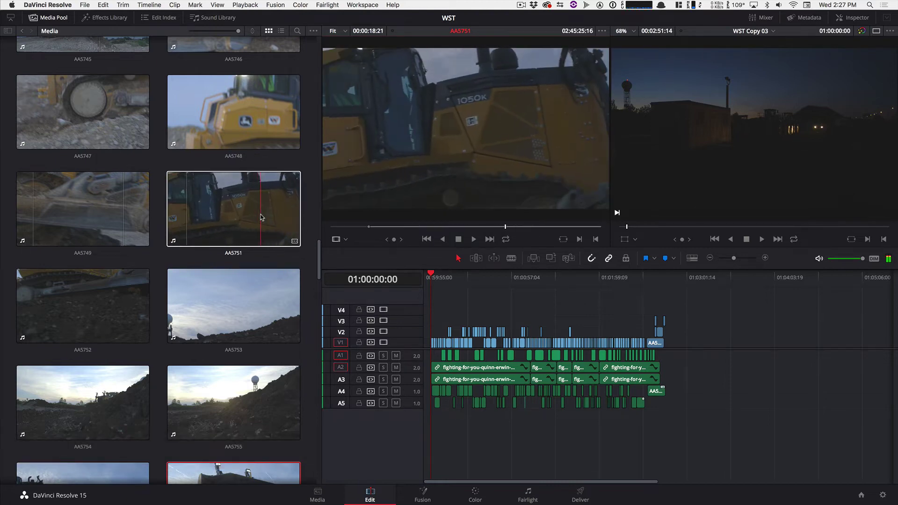
key("o")
key("F1")
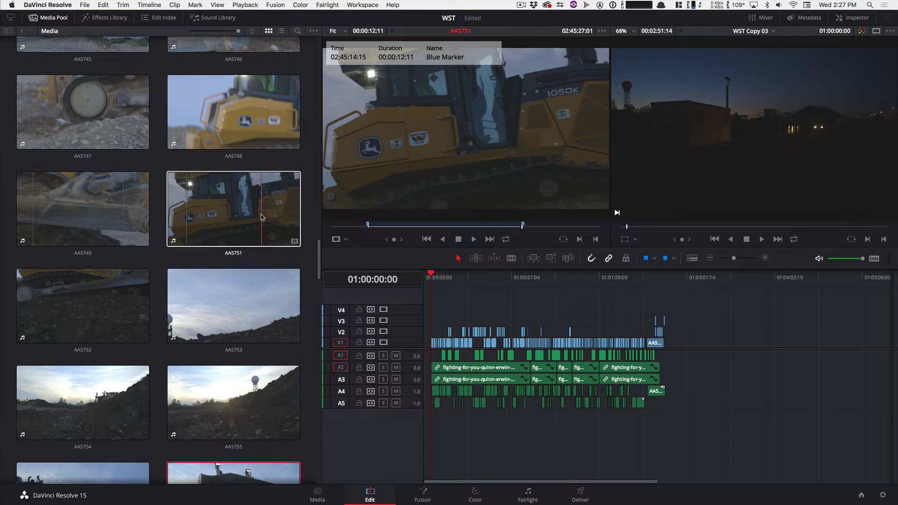
key("F2")
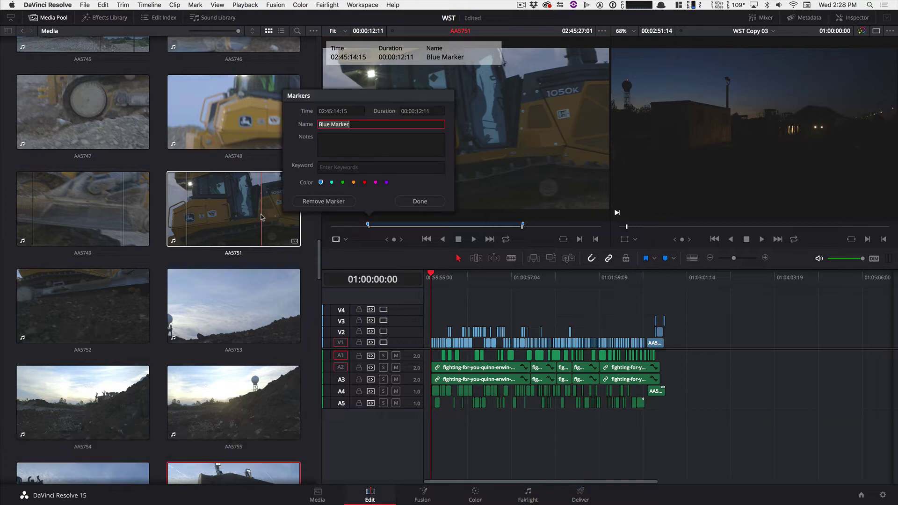
key("Tab")
key("Tab")
type("v")
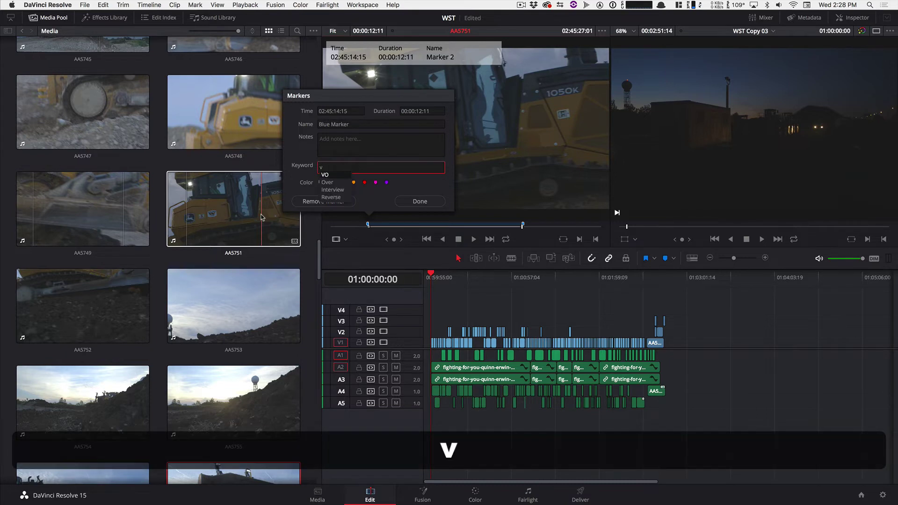
key("BackSpace")
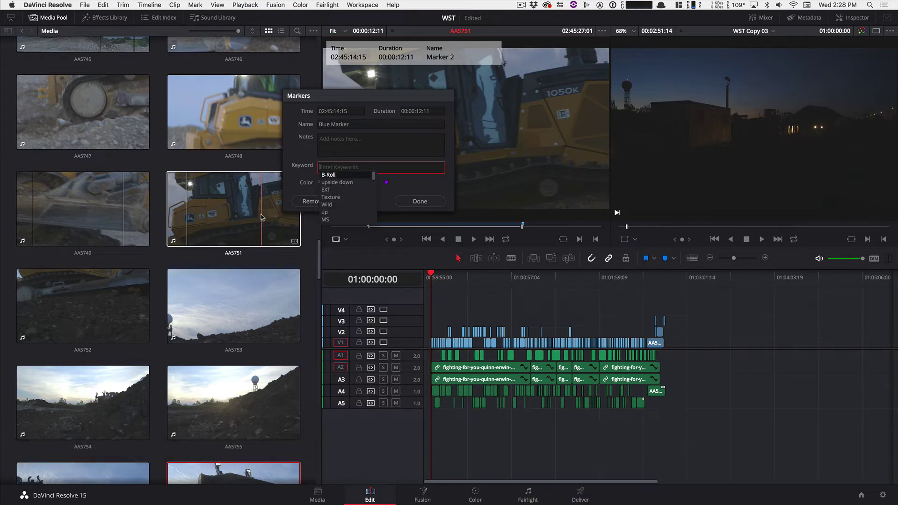
type("v")
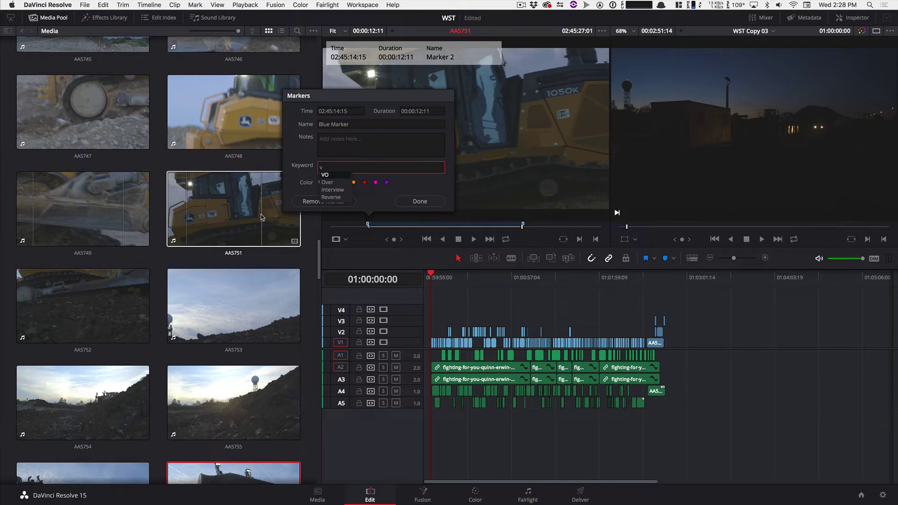
key("BackSpace")
- Assign the keyword "bulldozer" to the blue marker on AA5751 and close its details
type("b")
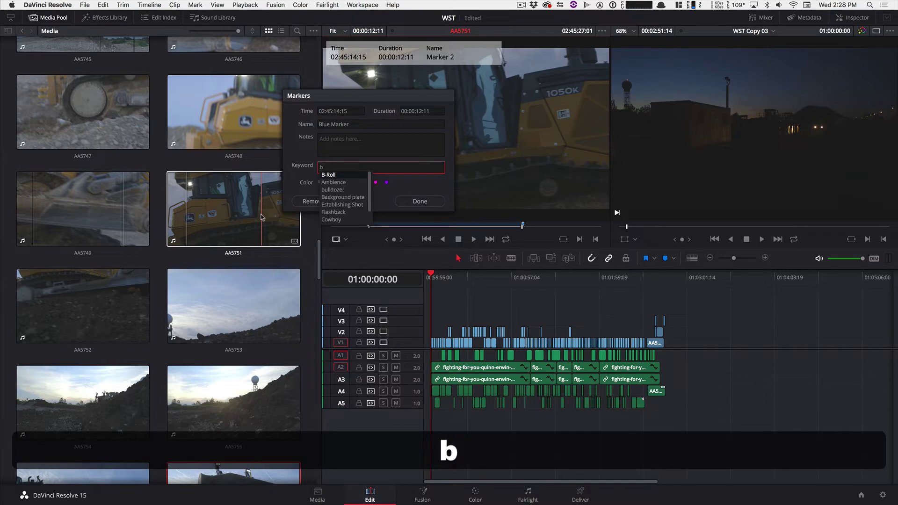
type("u")
key("Return")
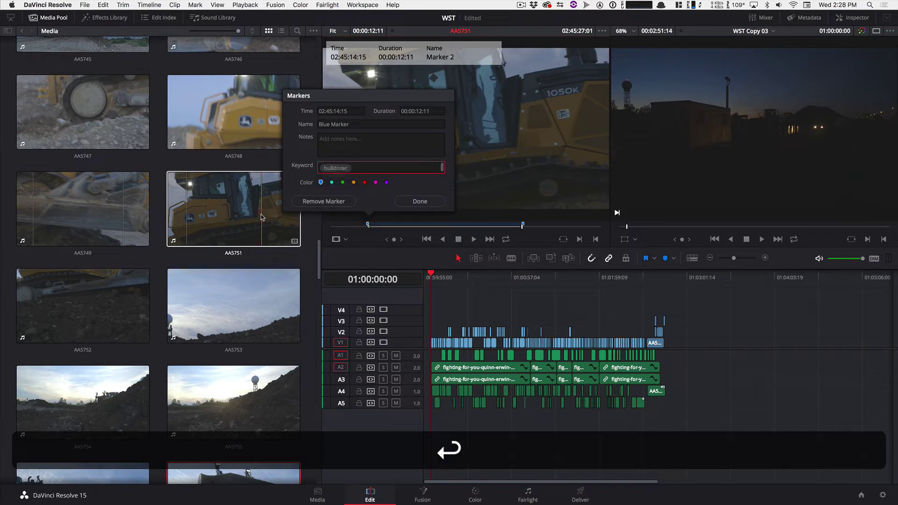
key("Tab")
key("KP_Enter")
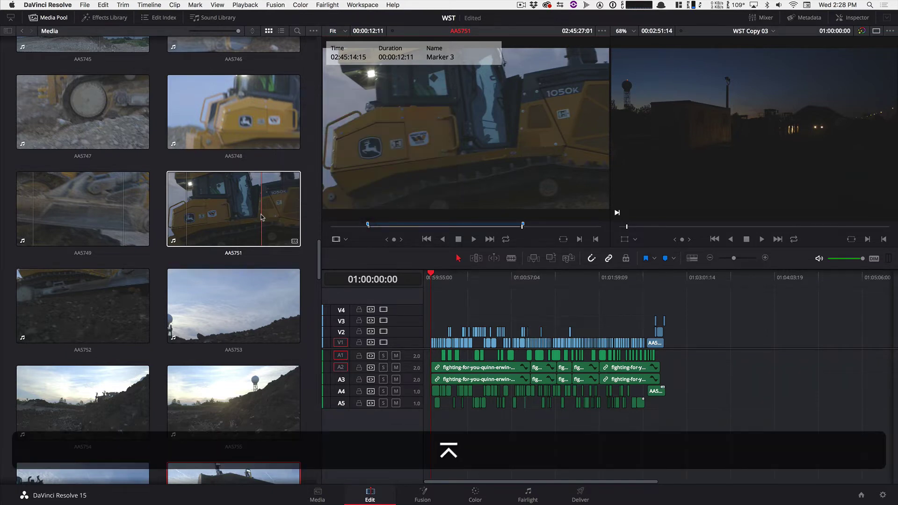
- Set the in point of AA5752 at 02:45:42:09 and readjust its out point repeatedly until the range spans about 28 s
left_click(54, 308)
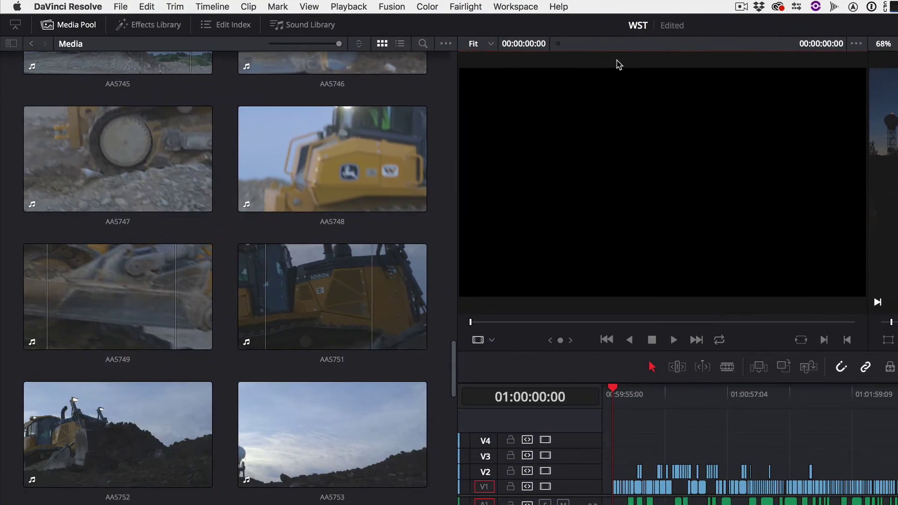
double_click(29, 436)
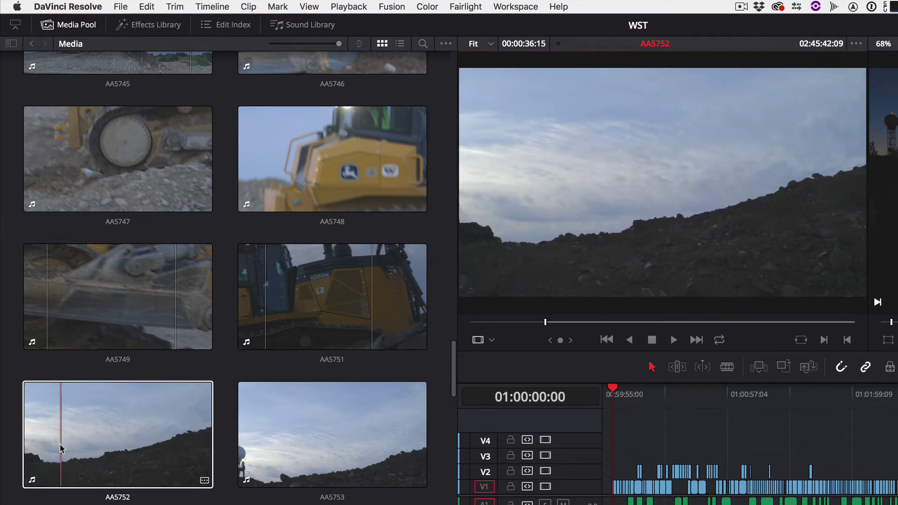
key("i")
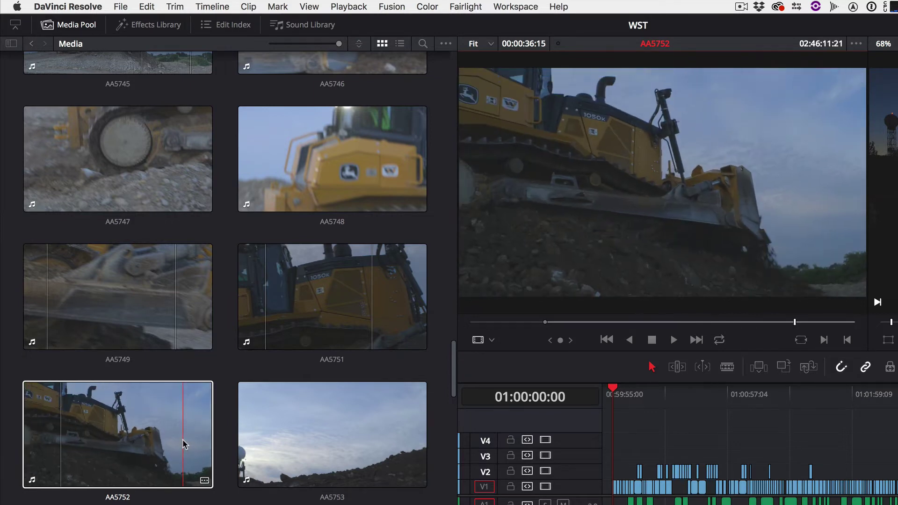
key("o")
key("o")
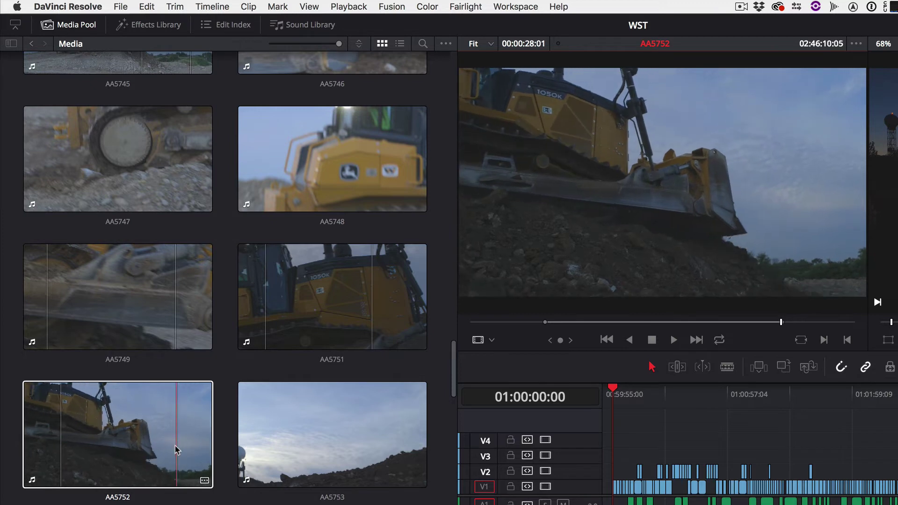
key("o")
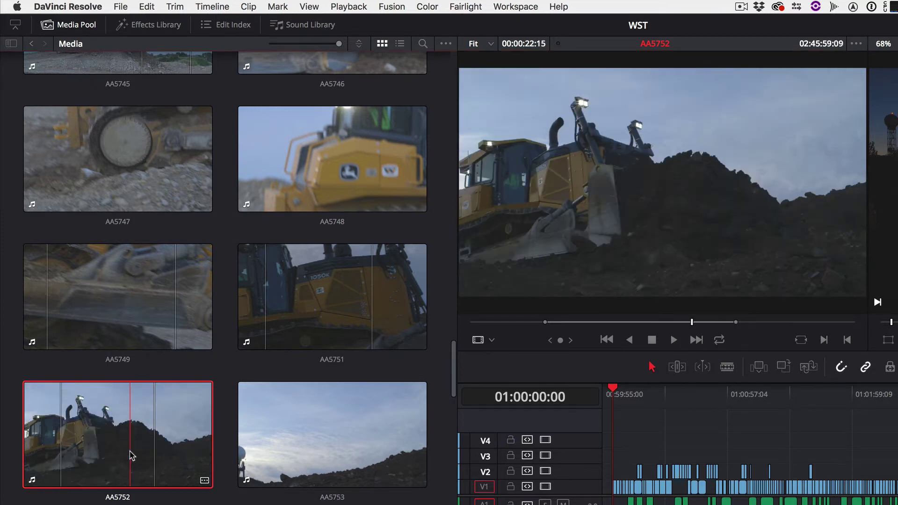
key("o")
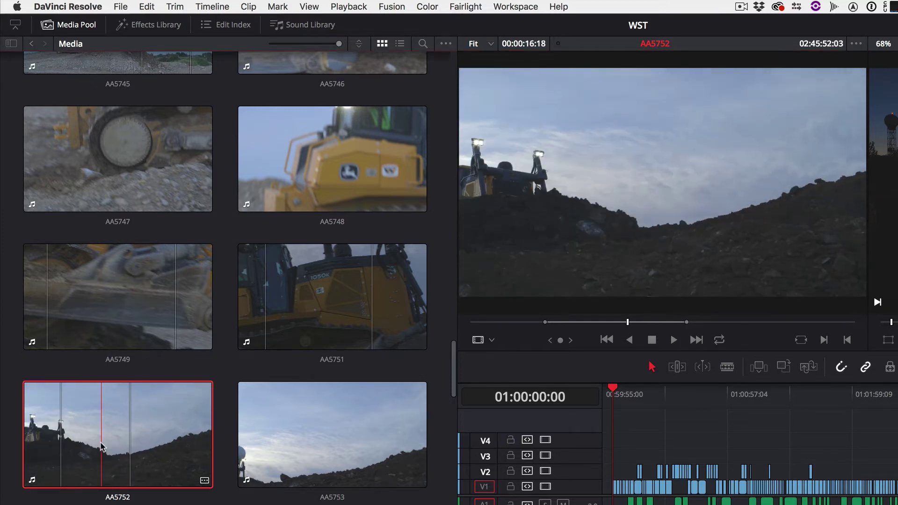
key("o")
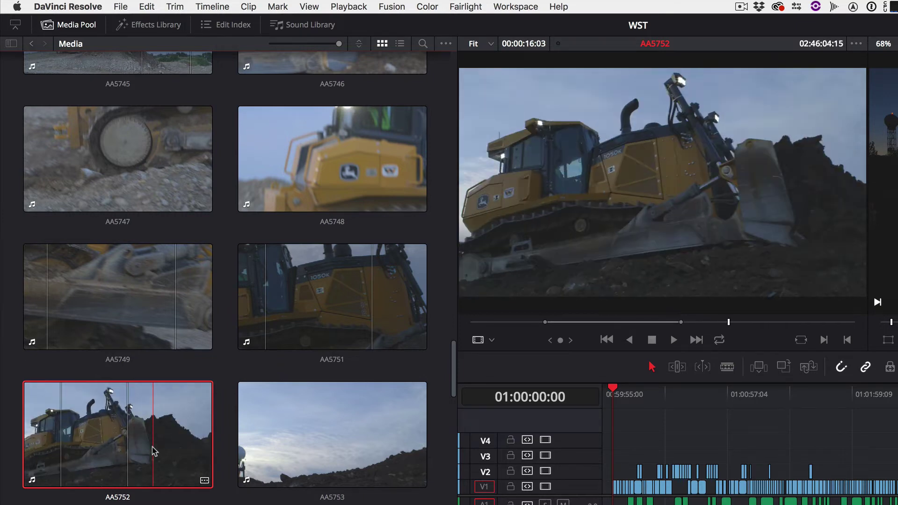
key("o")
key("o")
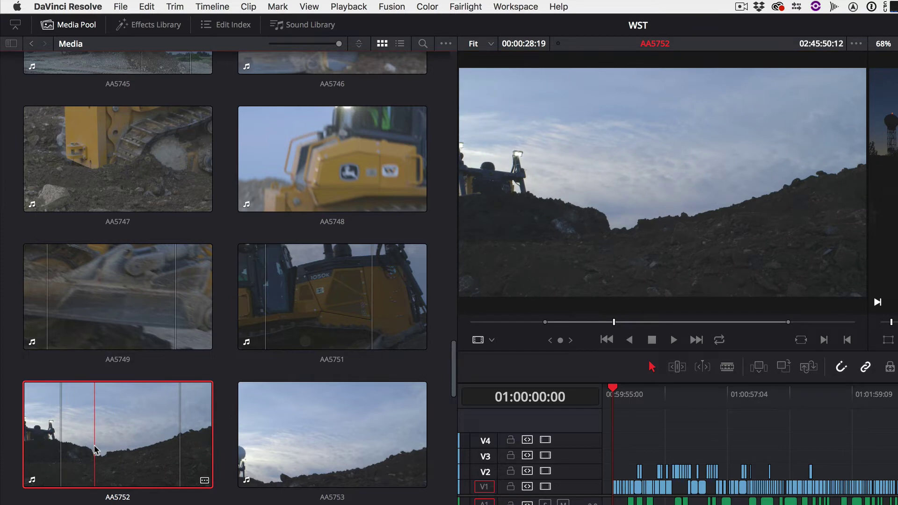
- Convert the marked range in AA5752 into a blue duration marker and open its details
key("F1")
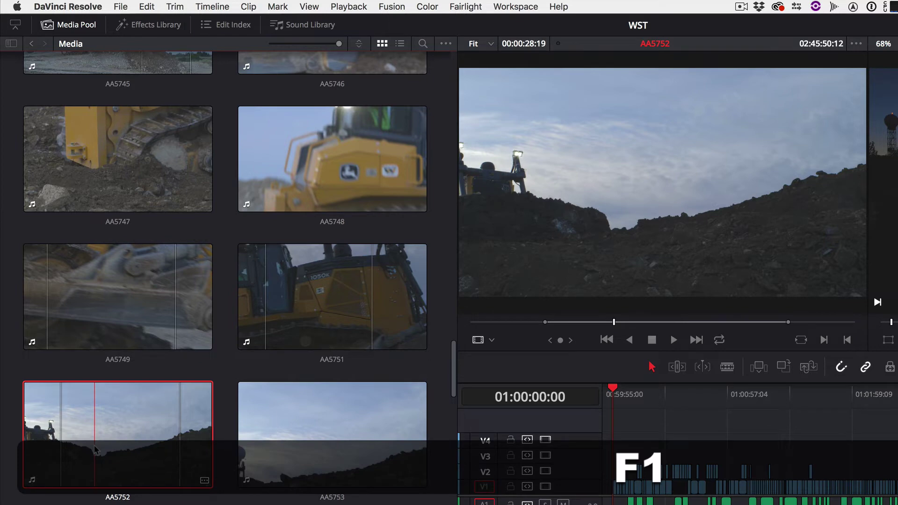
key("F2")
key("F1")
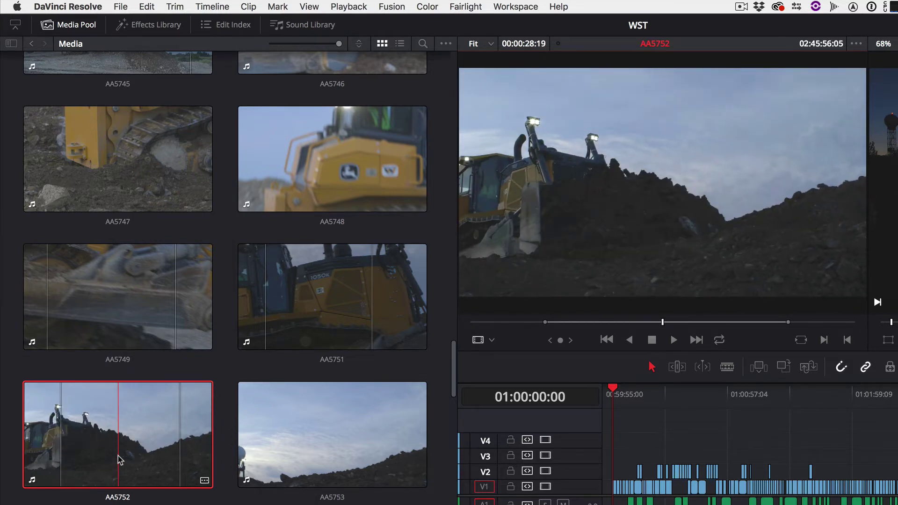
key("F1")
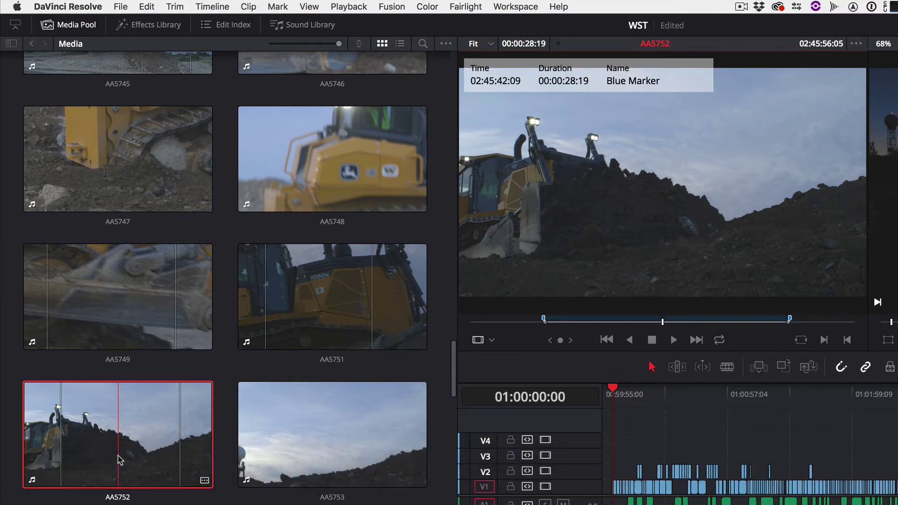
key("F2")
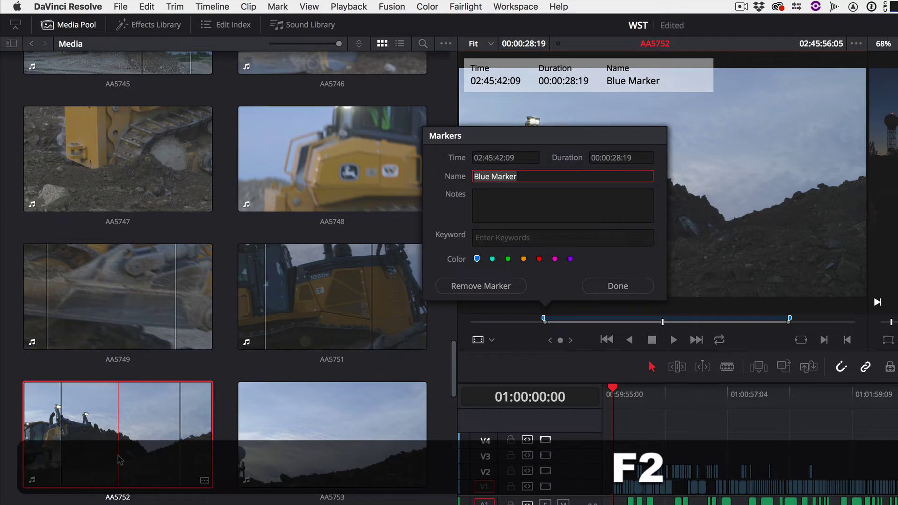
- Assign the keyword "bulldozer" to the blue marker on AA5752 and close its details
key("Tab")
key("Tab")
type("b")
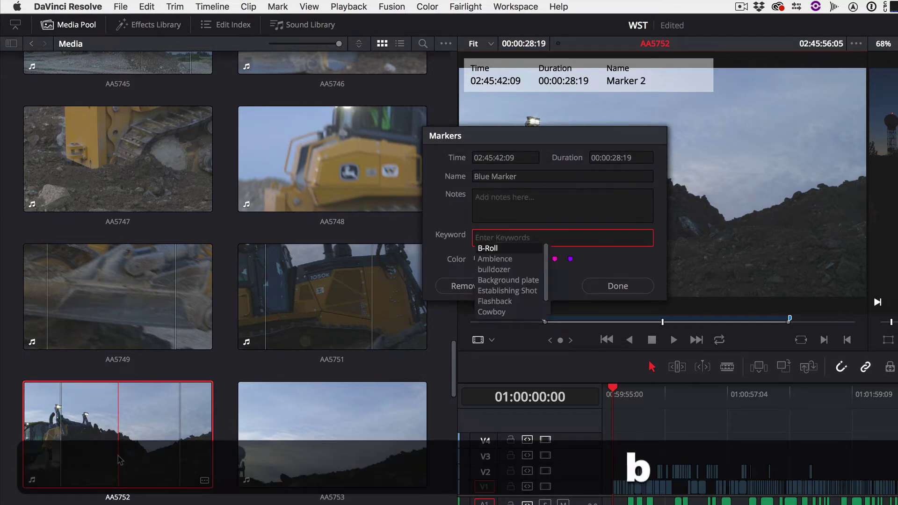
type("ul")
key("Return")
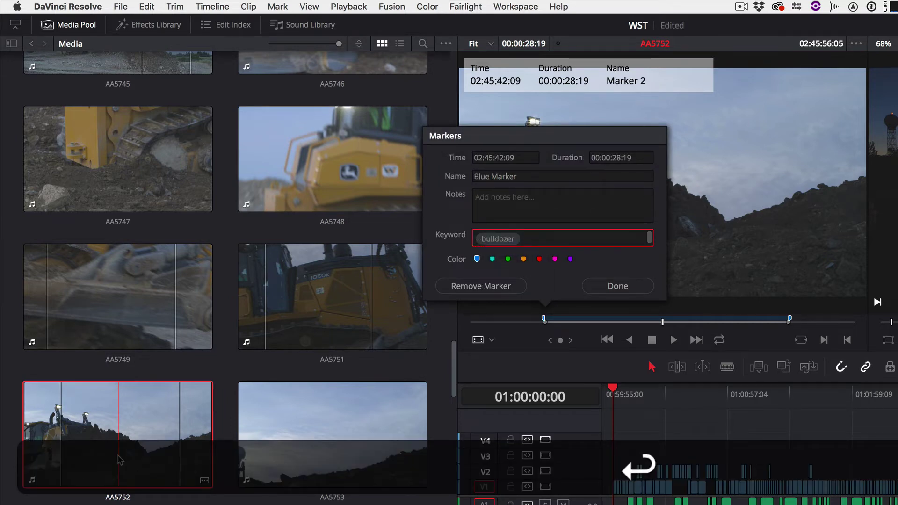
key("Tab")
key("KP_Enter")
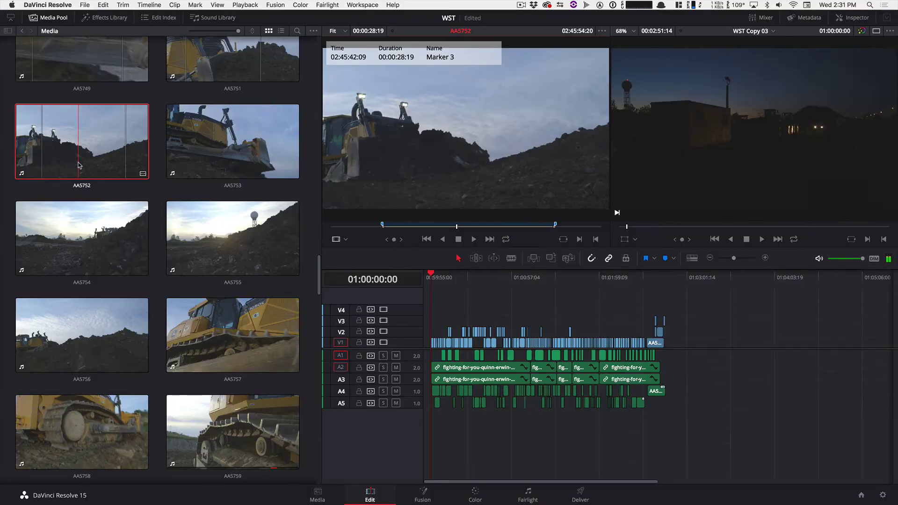
- Browse ahead to clip AA5766, then check the Keyword Dictionary and close it
scroll(79, 183, "down", 5)
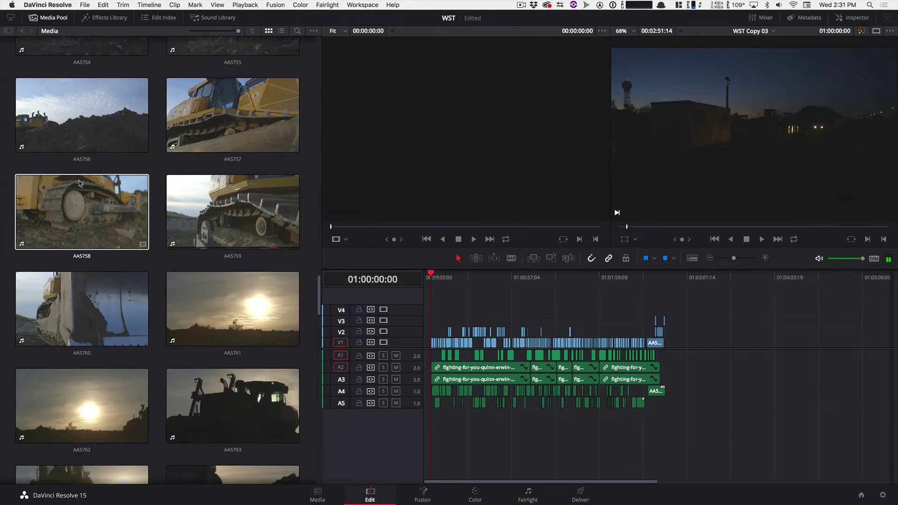
scroll(80, 183, "down", 5)
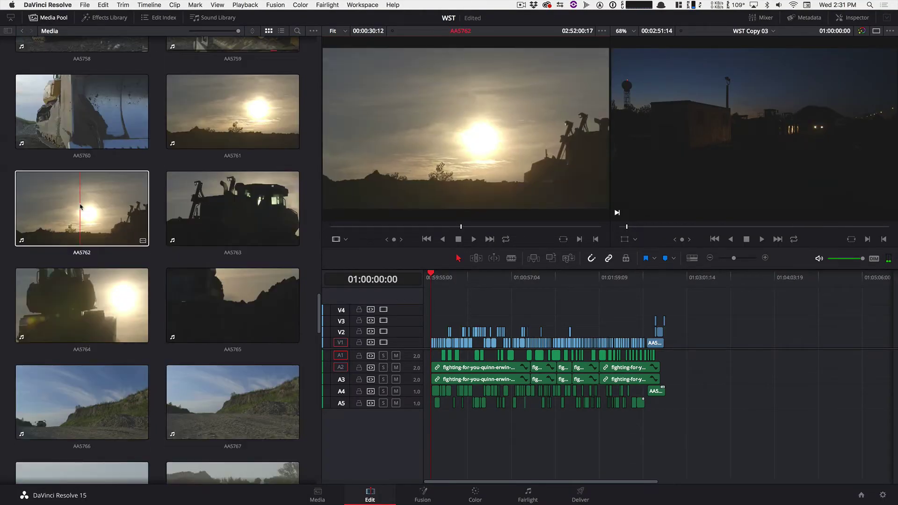
scroll(80, 206, "down", 1)
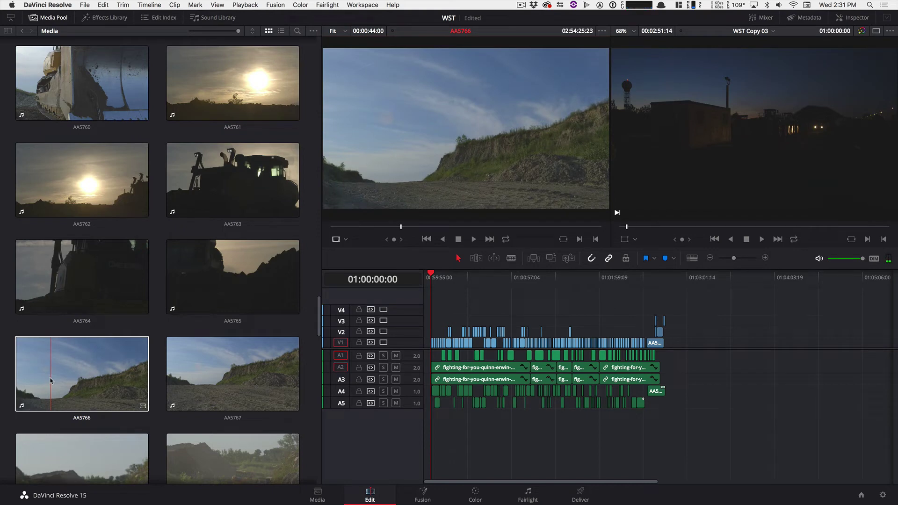
left_click(362, 5)
left_click(364, 104)
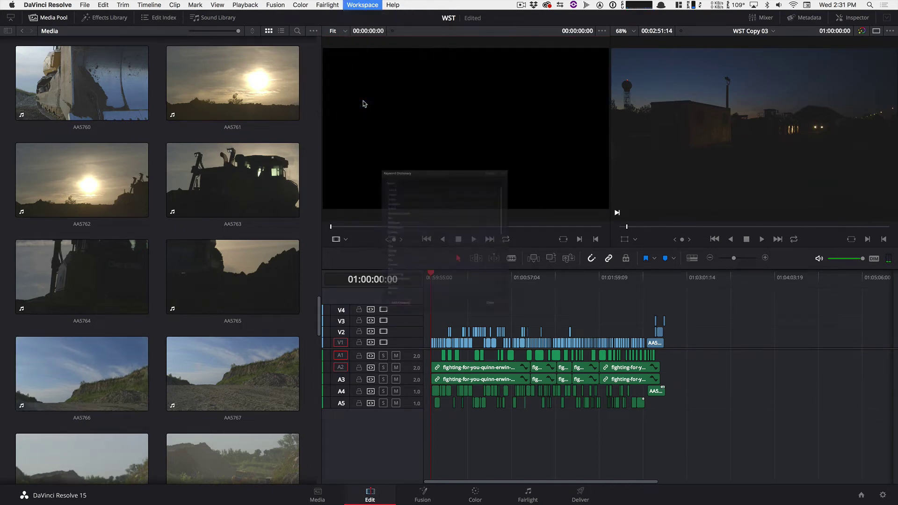
left_click(534, 364)
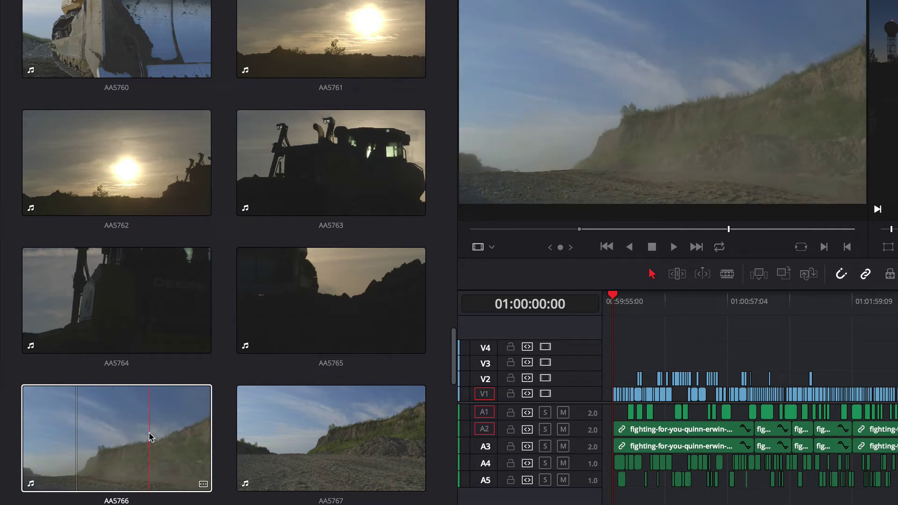
- Mark a range of about 15 s starting at 02:54:29:04 in AA5766
key("o")
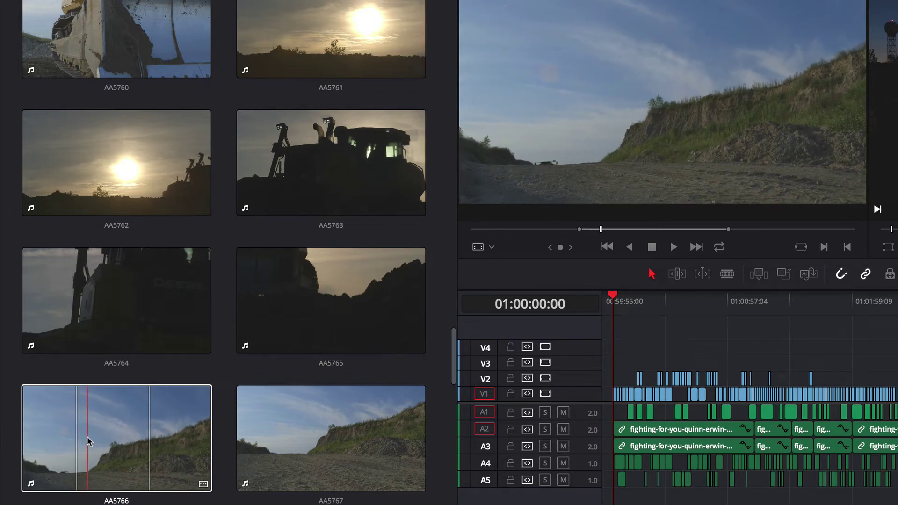
key("i")
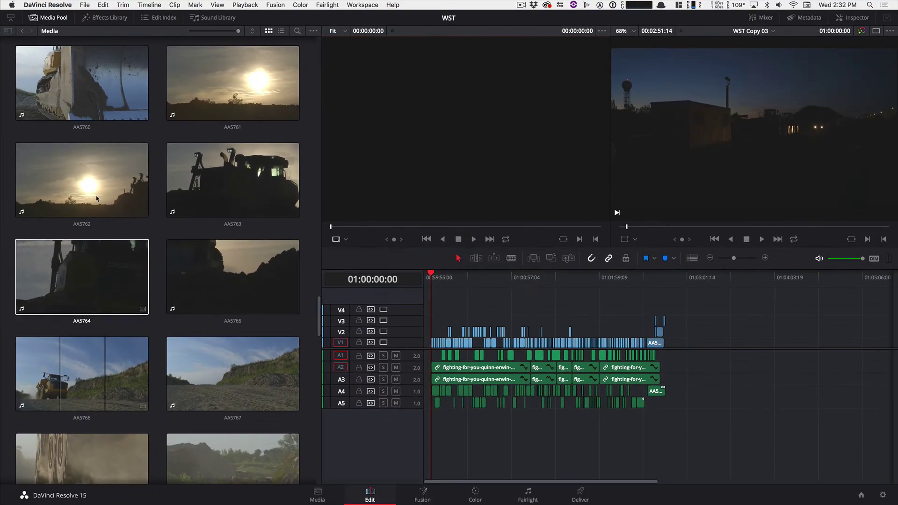
- Try to convert the in and out points of AA5766 to a duration marker
left_click(195, 4)
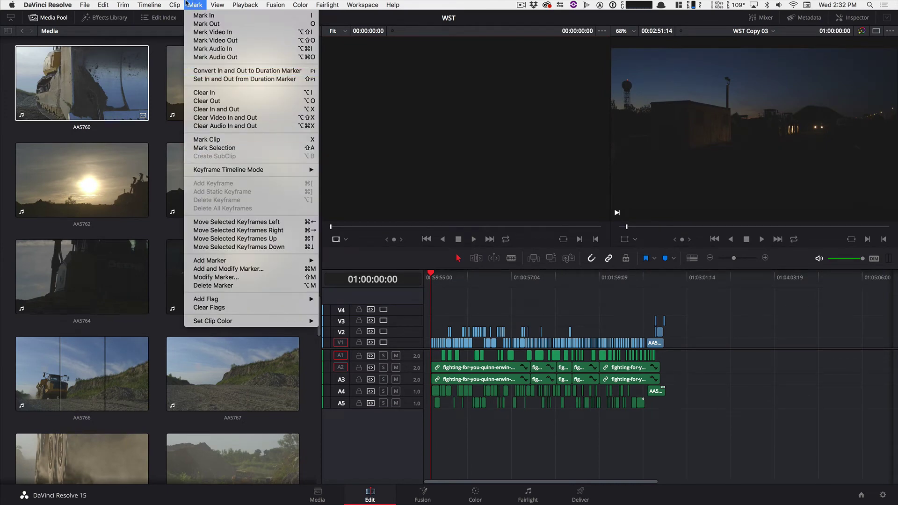
left_click(335, 165)
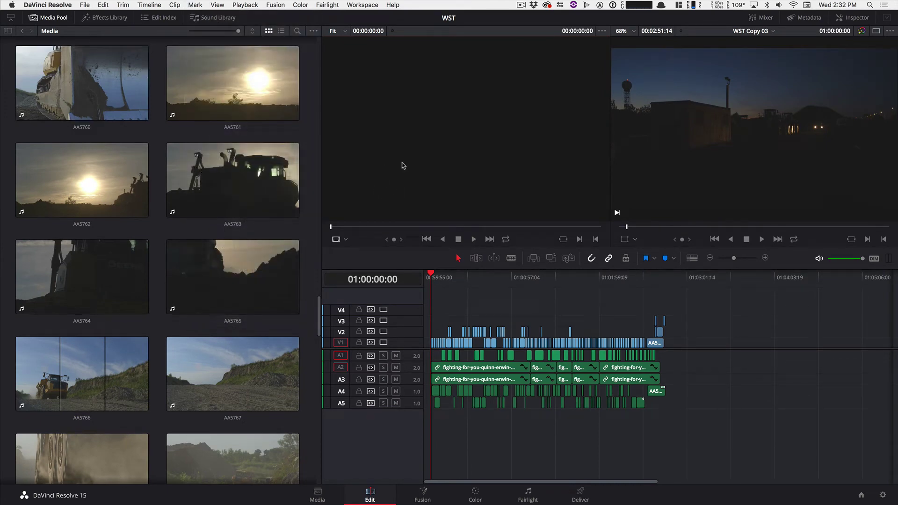
left_click(70, 379)
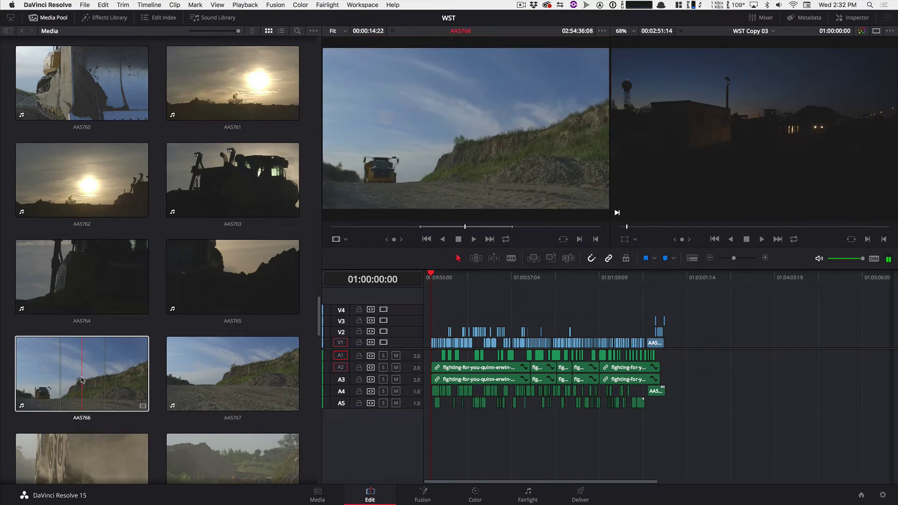
left_click(189, 5)
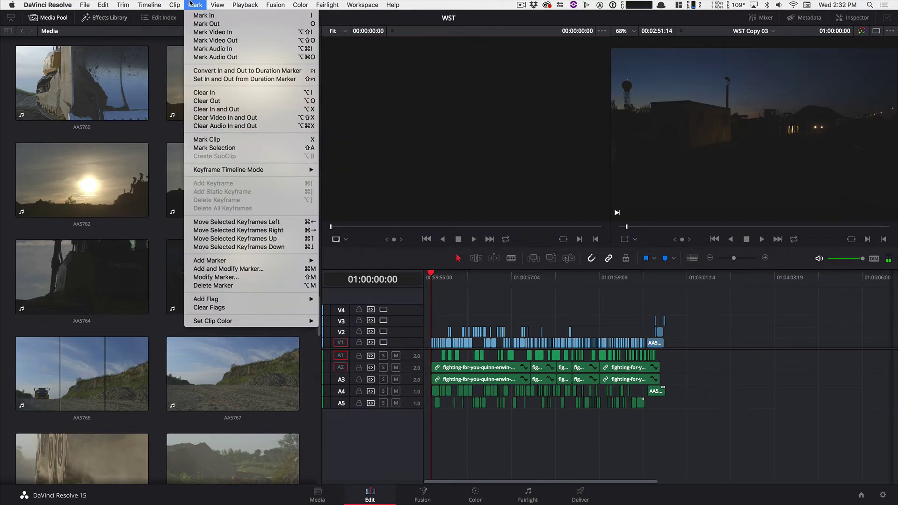
left_click(203, 73)
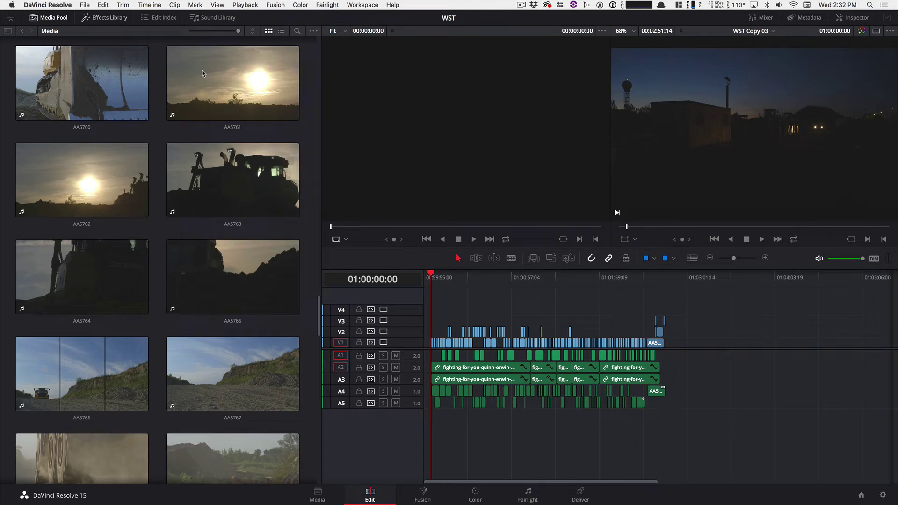
left_click(195, 5)
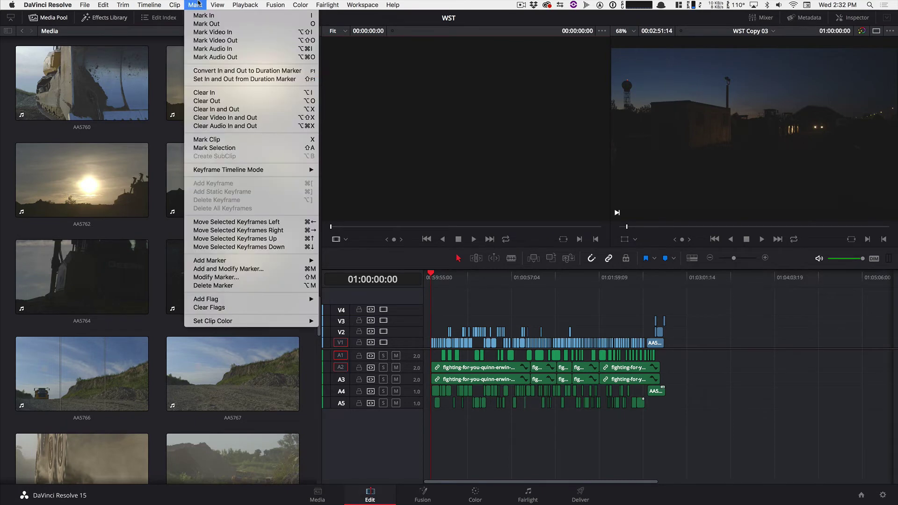
left_click(215, 70)
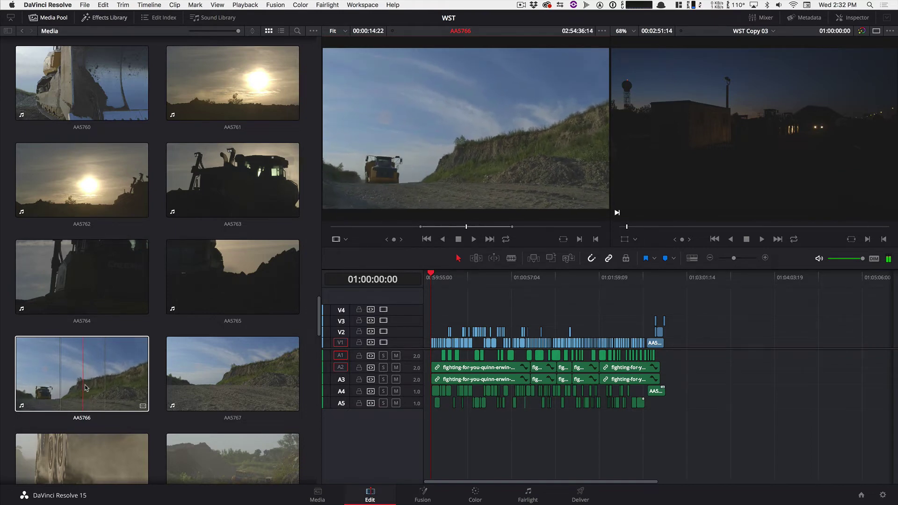
- Add a blue duration marker over the marked range in AA5766 and assign it the keyword "dumpp truck"
key("m")
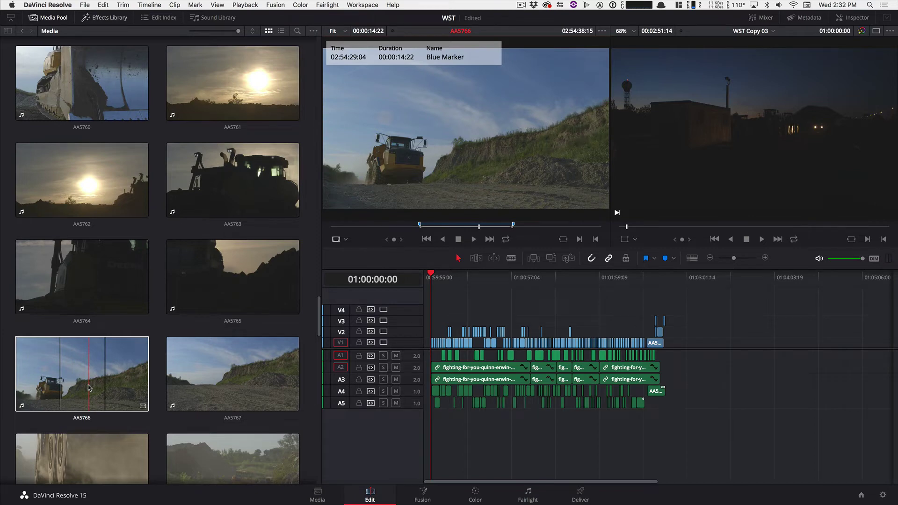
key("m")
key("Tab")
key("Tab")
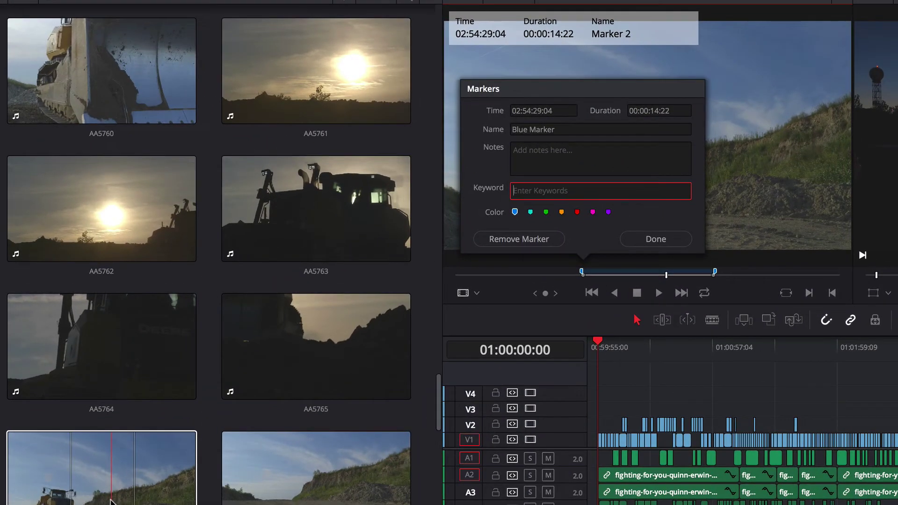
type("dumpp truck")
key("Tab")
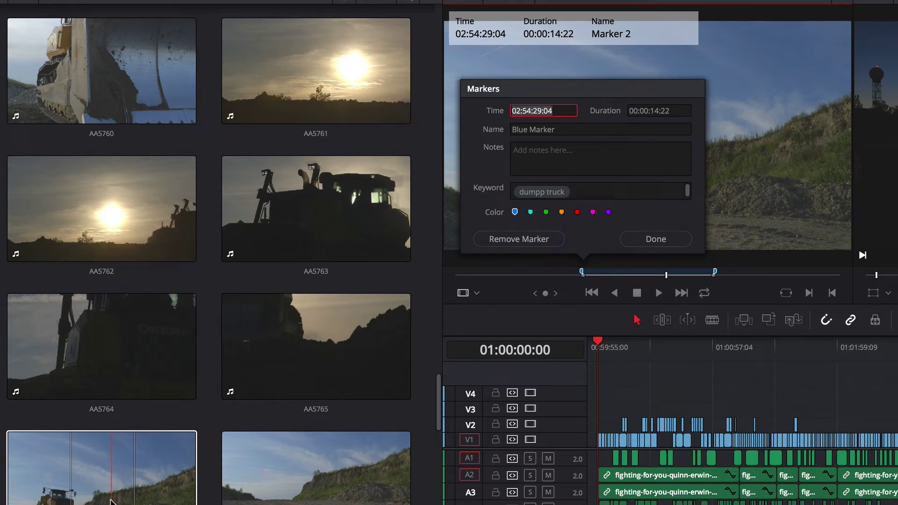
key("Return")
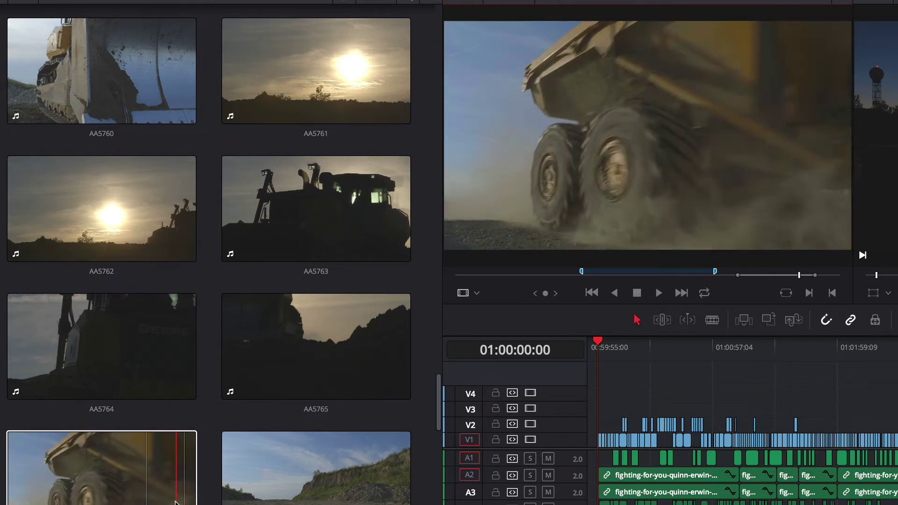
- Add a second blue duration marker of about 9 s at 02:54:46:19 in AA5766 and assign it the keyword "dump truck"
key("m")
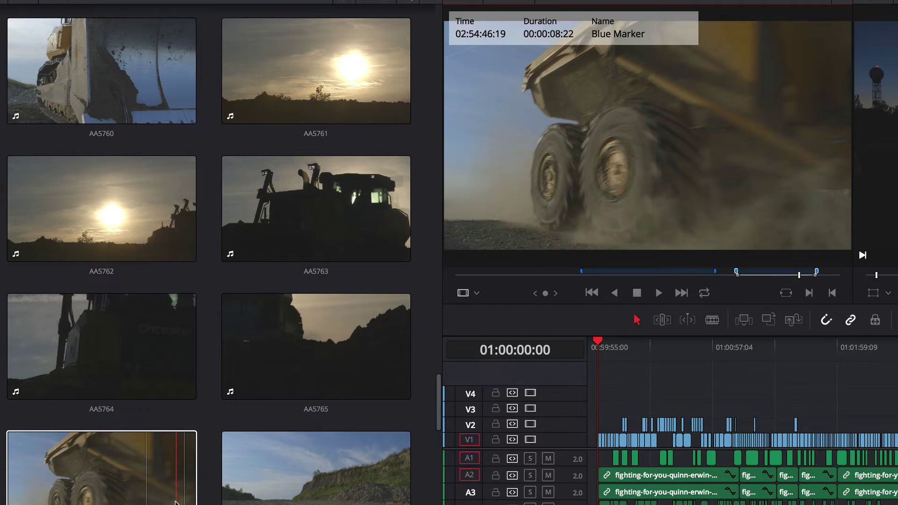
key("m")
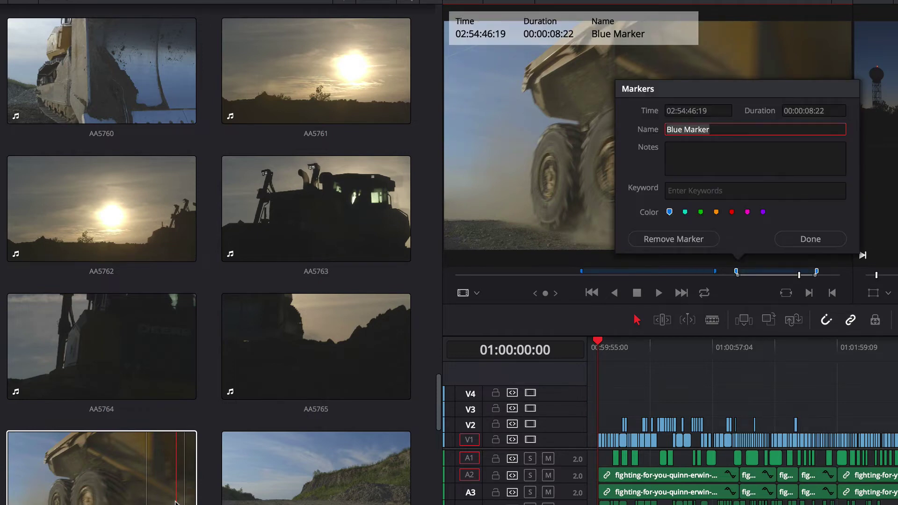
key("Tab")
key("Tab")
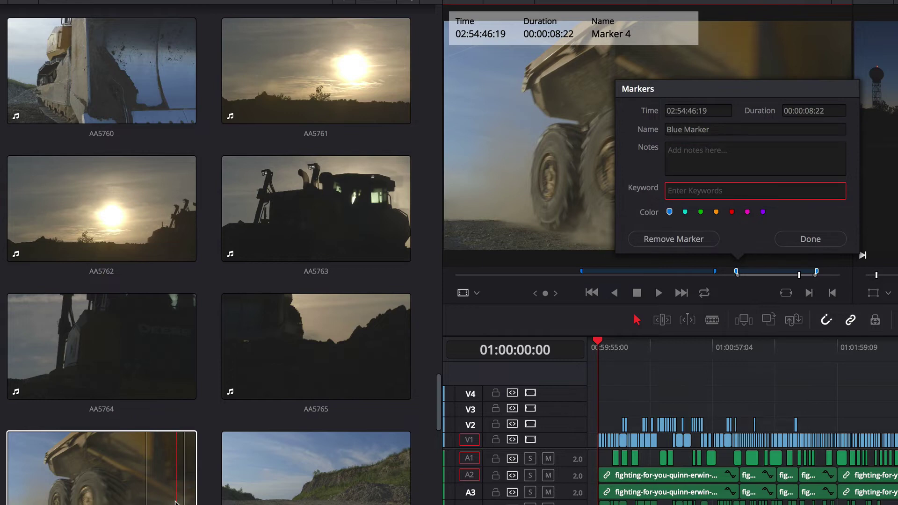
type("dum")
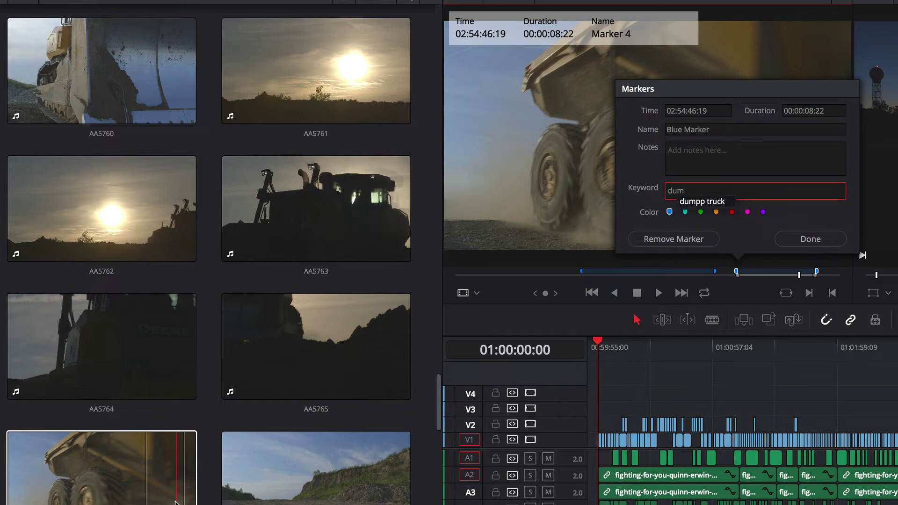
type("p truc")
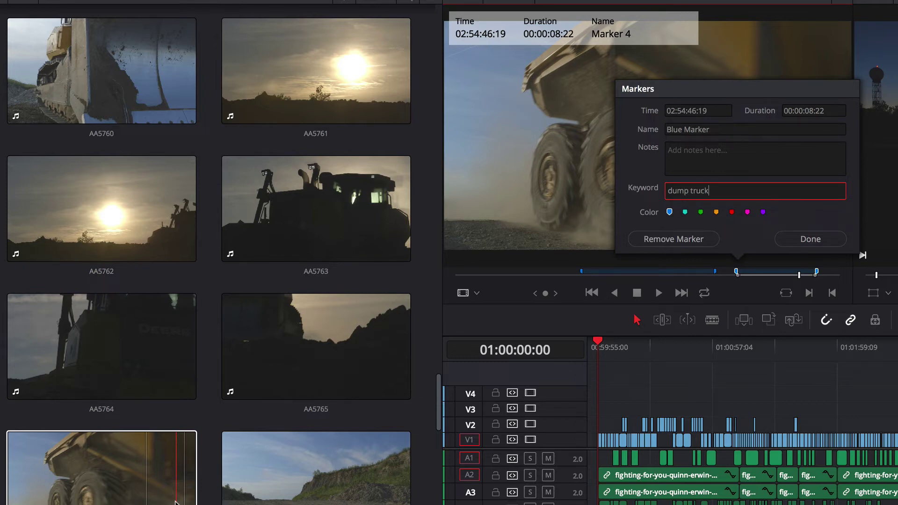
type("k")
key("Tab")
key("Return")
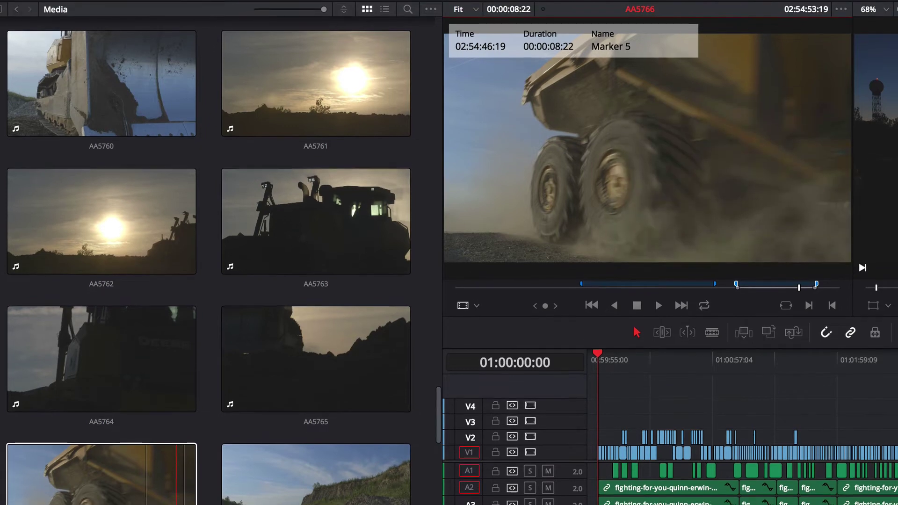
- Delete the misspelled keyword "dumpp truck" from the Keyword Dictionary and close the dictionary
left_click(214, 332)
left_click(519, 6)
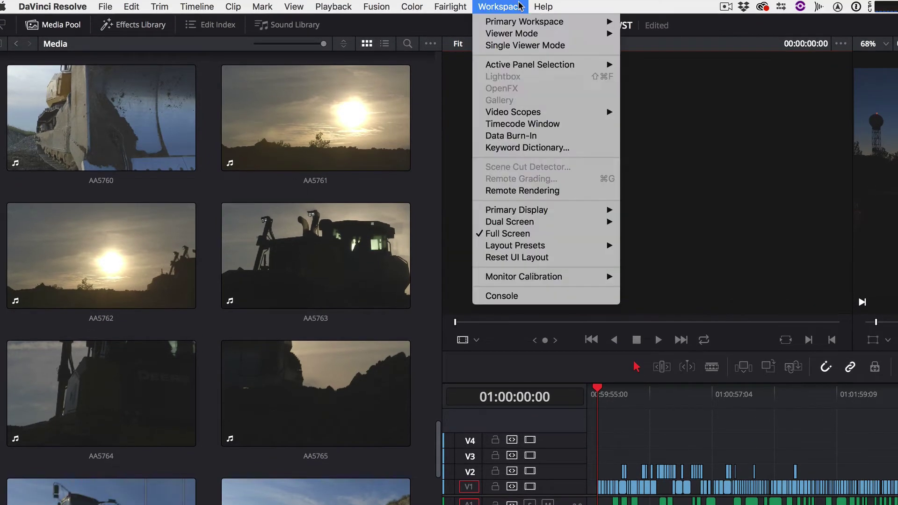
left_click(520, 148)
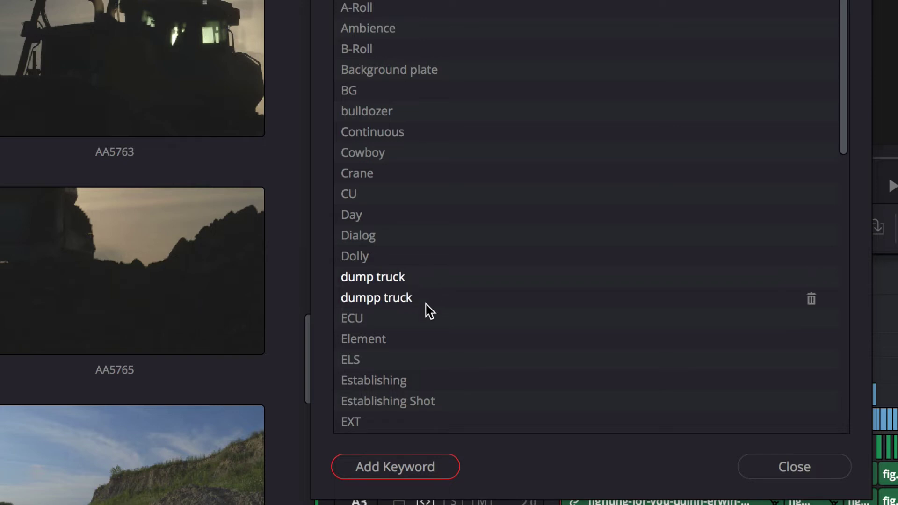
left_click(811, 301)
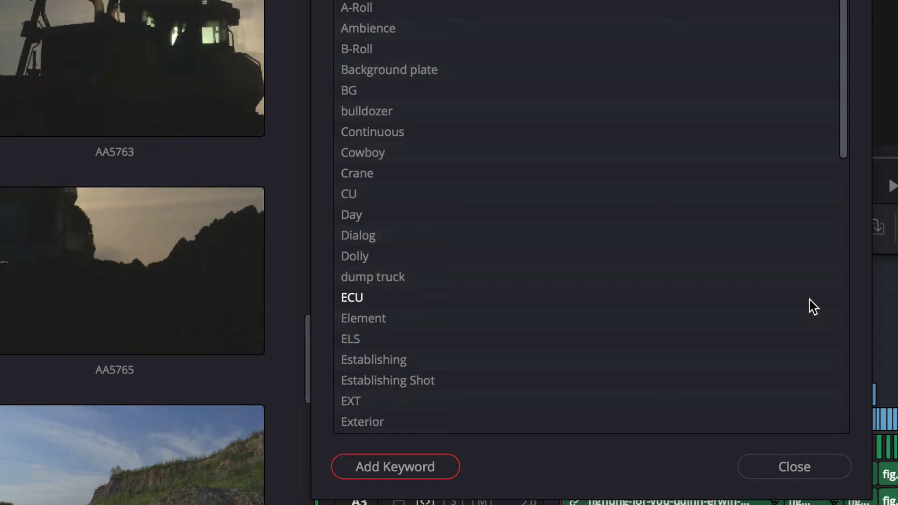
left_click(809, 477)
- Remove the keyword "dumpp truck" from AA5766's marker at 02:54:29:04 and enter "dum" in its place
left_click(64, 385)
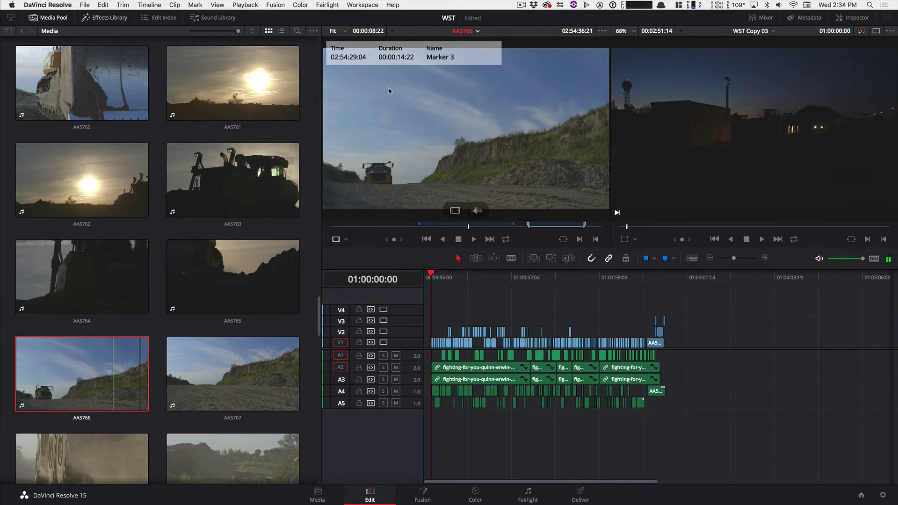
double_click(453, 226)
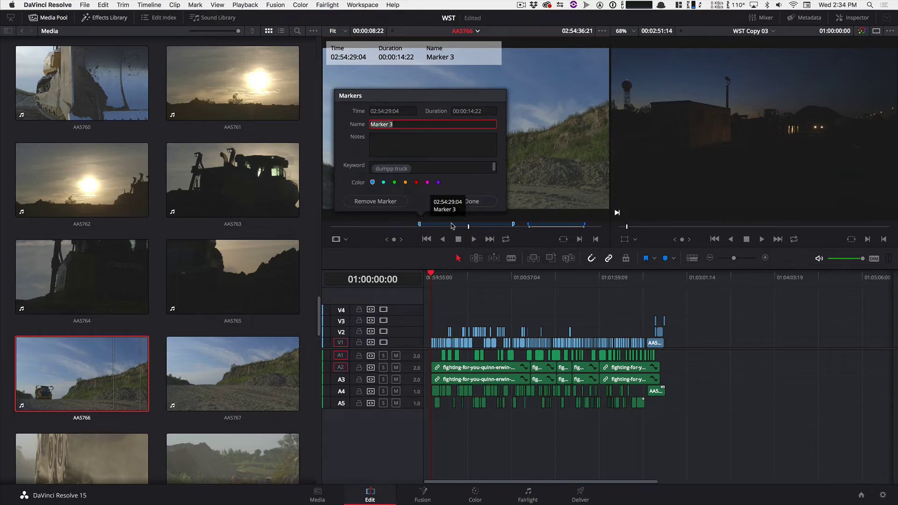
left_click(421, 168)
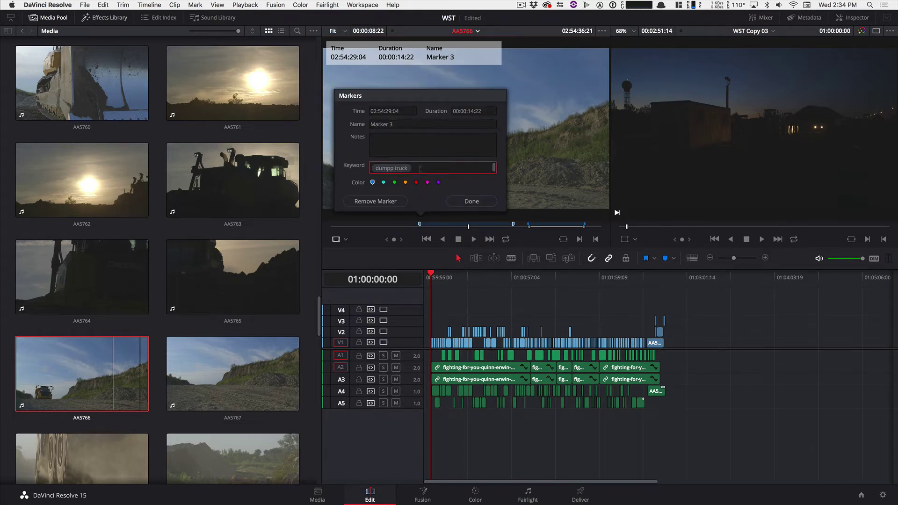
key("BackSpace")
type("dum")
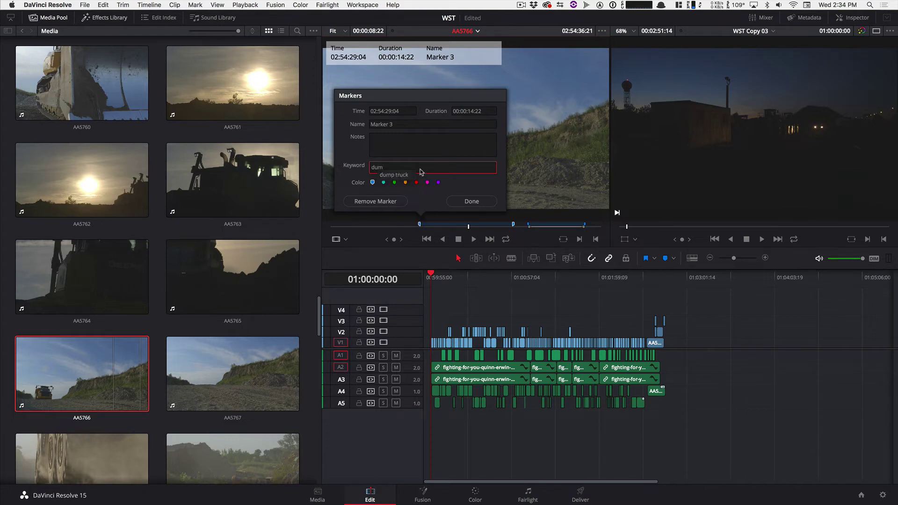
key("Return")
- Replace the keyword "dum" on AA5766's first duration marker with the suggested "dump truck" and save the marker
key("BackSpace")
type("dum")
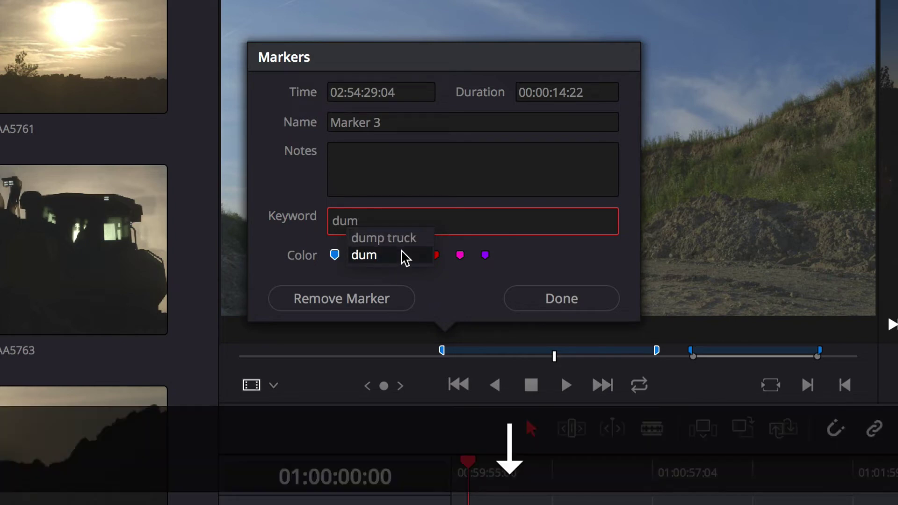
key("Up")
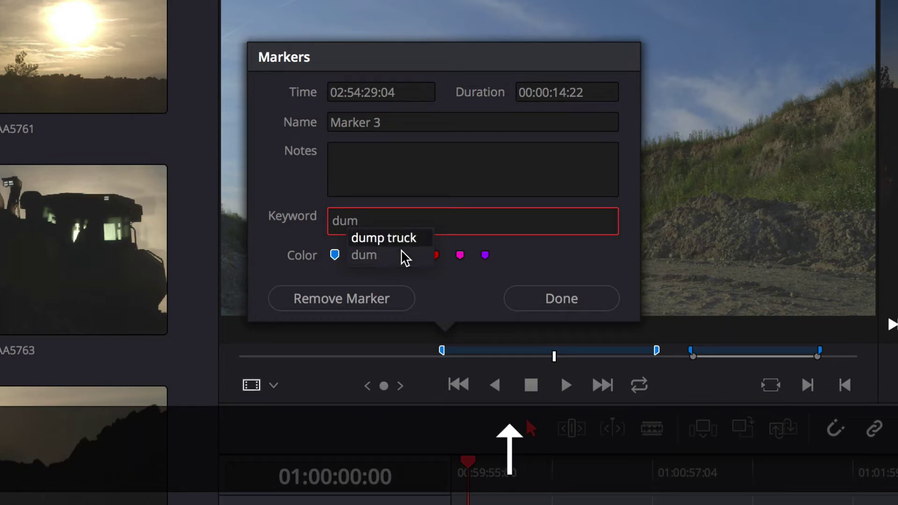
key("Down")
key("Up")
key("Down")
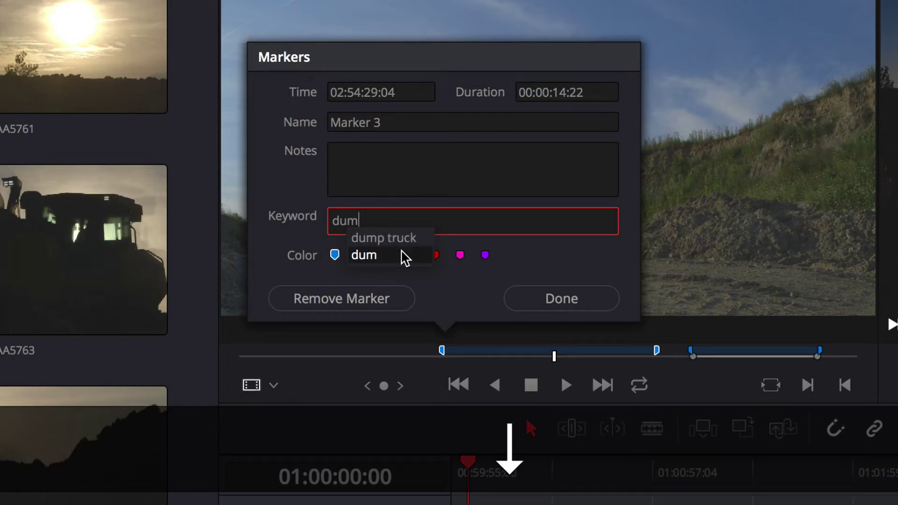
key("Up")
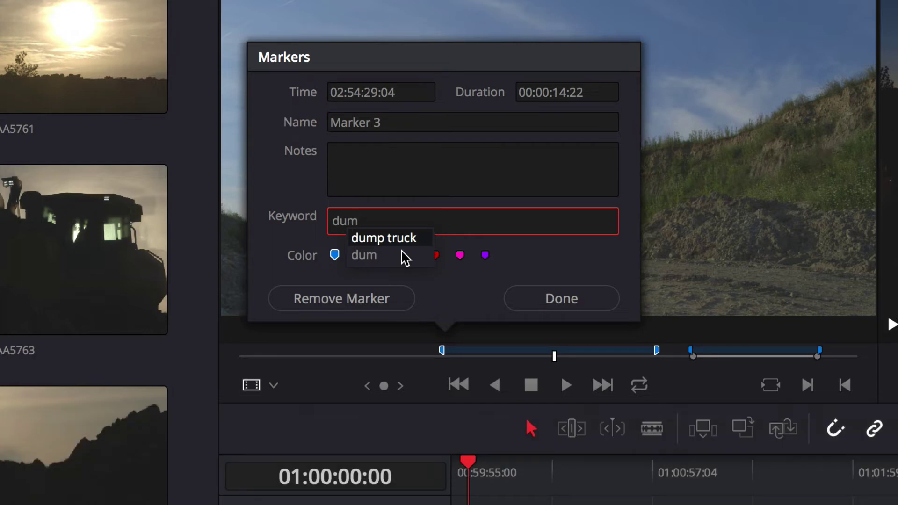
key("Return")
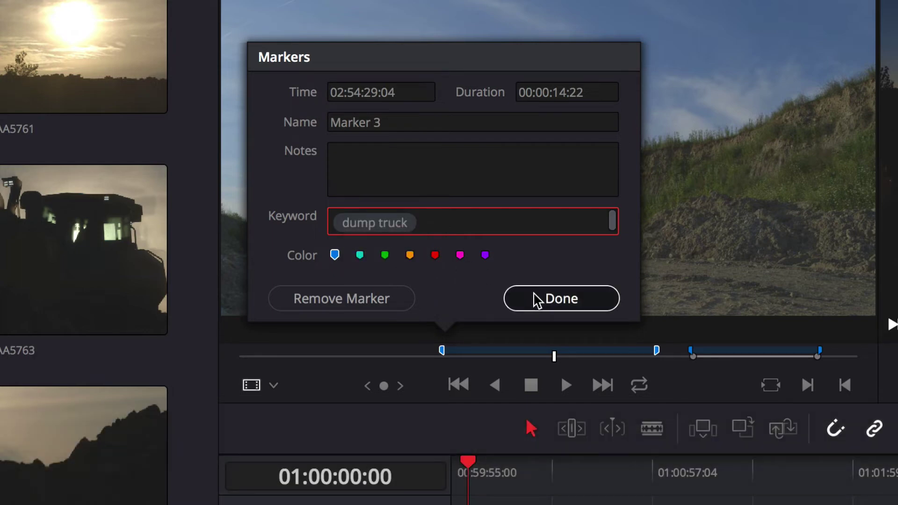
left_click(538, 298)
- Delete the incomplete keyword "dum" from the Keyword Dictionary and close the dictionary
left_click(363, 5)
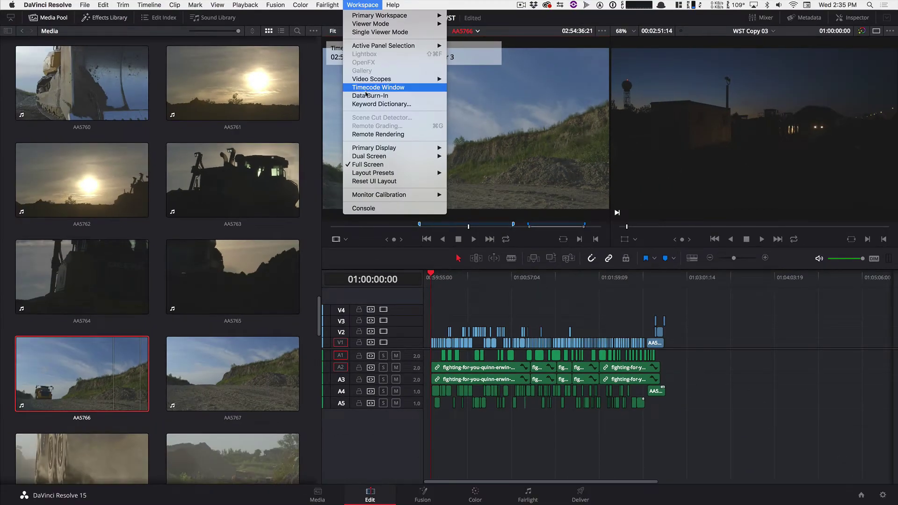
left_click(377, 104)
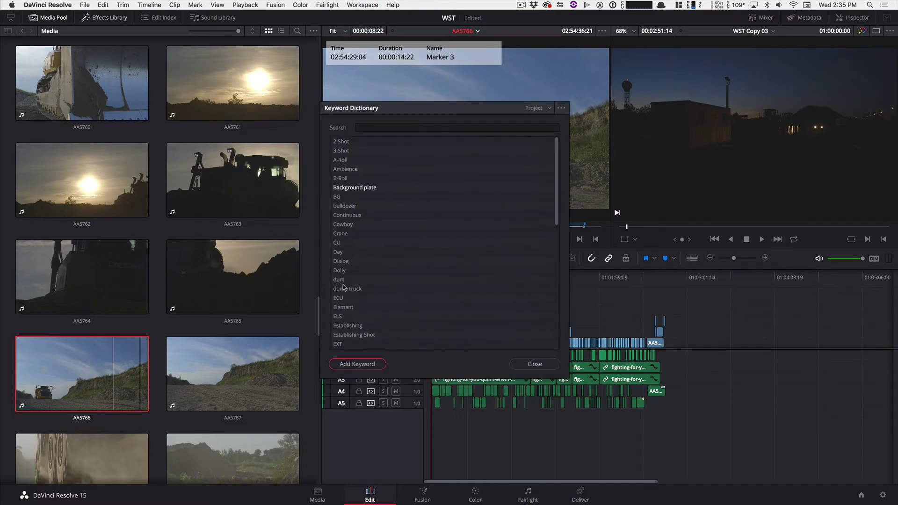
left_click(365, 280)
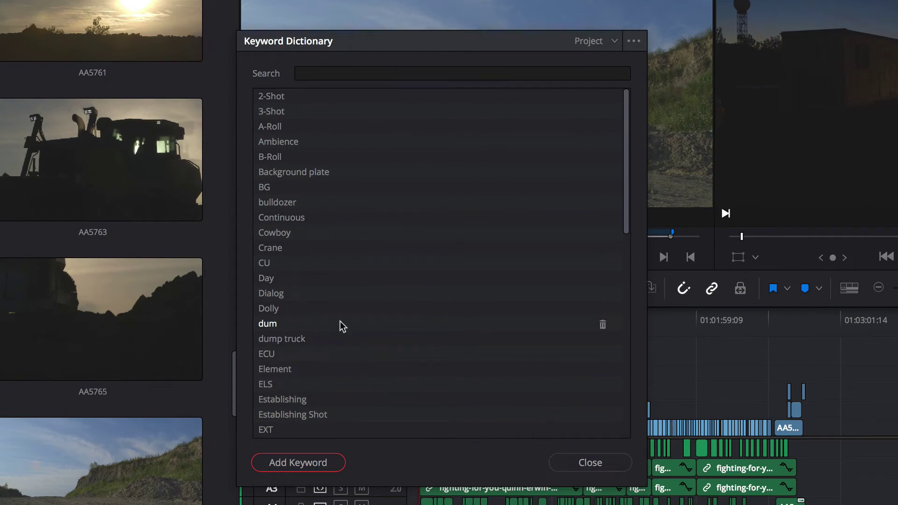
left_click(602, 325)
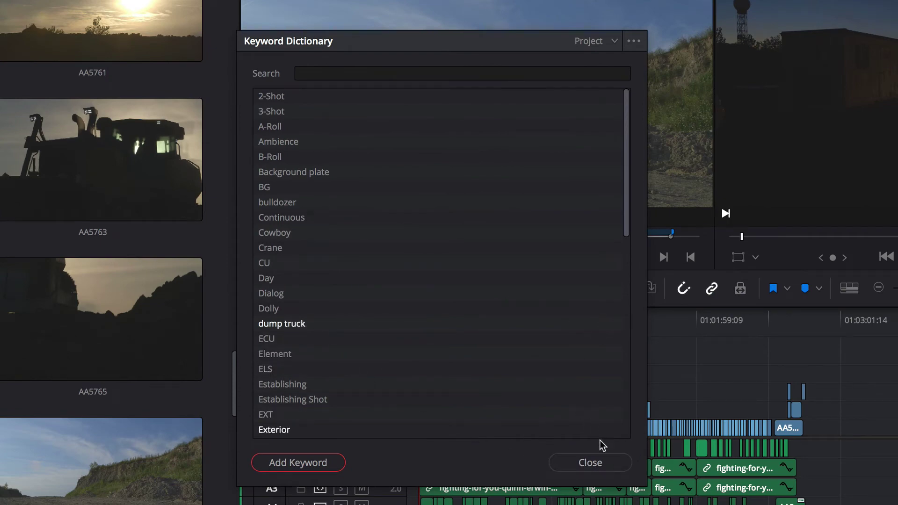
left_click(589, 463)
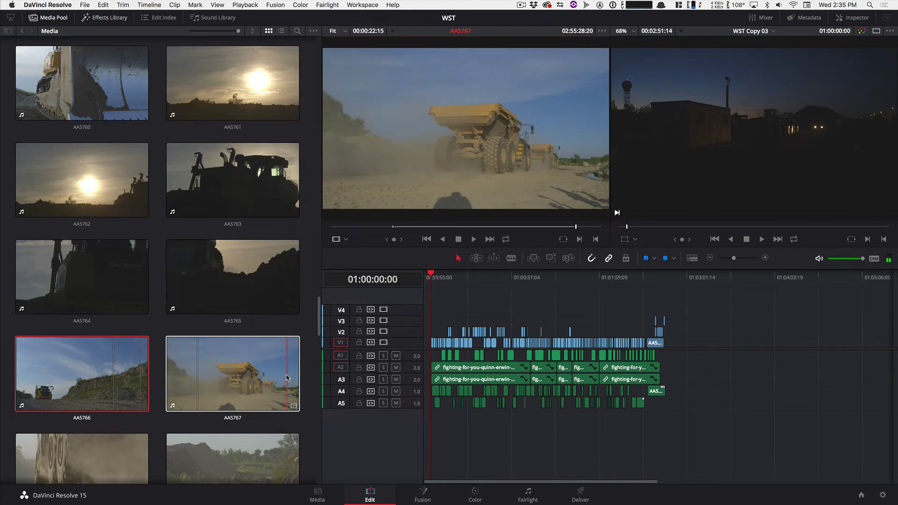
- Add a blue duration marker over the marked range in AA5767 and assign it the keyword "dump truck"
key("m")
key("m")
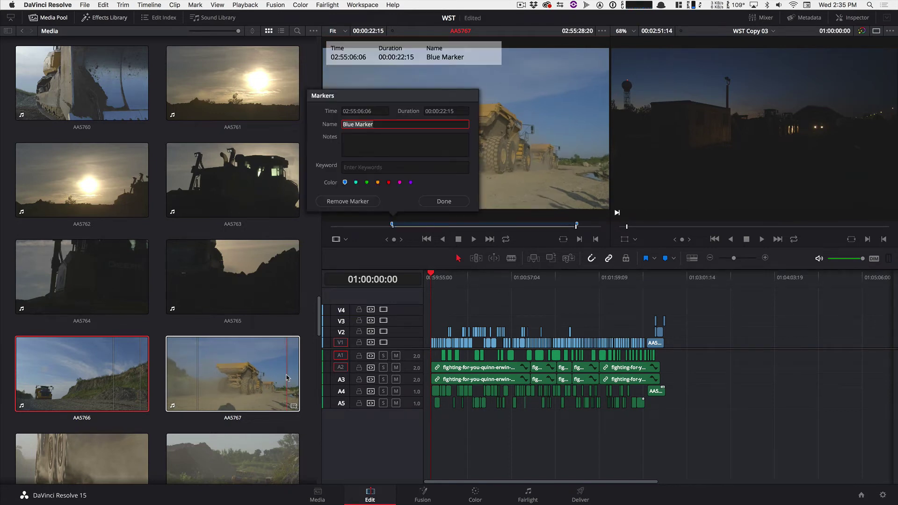
key("Tab")
key("Tab")
type("dump truck")
key("Return")
key("Return")
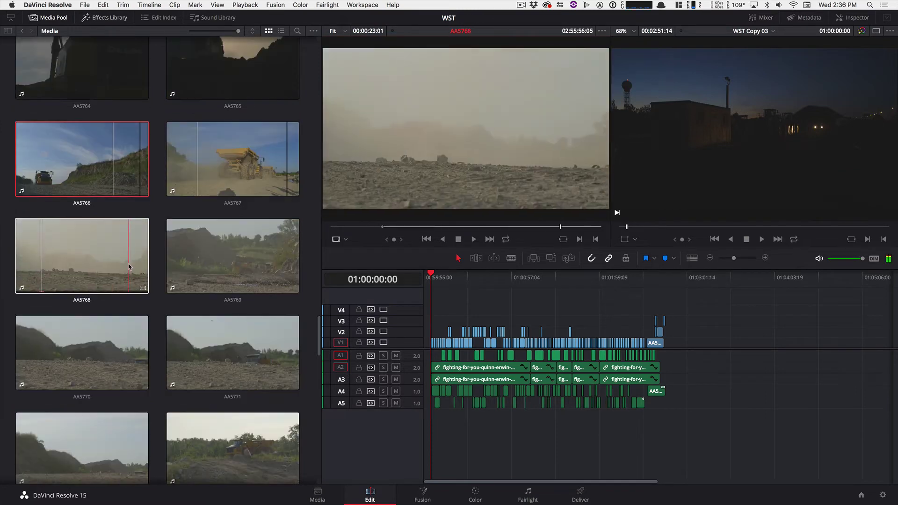
- Set AA5768's out point at 02:55:56:05, then add a duration marker over the range with the keyword "dump truck"
key("o")
key("m")
key("m")
key("Tab")
key("Tab")
type("dump truck")
key("Return")
key("Return")
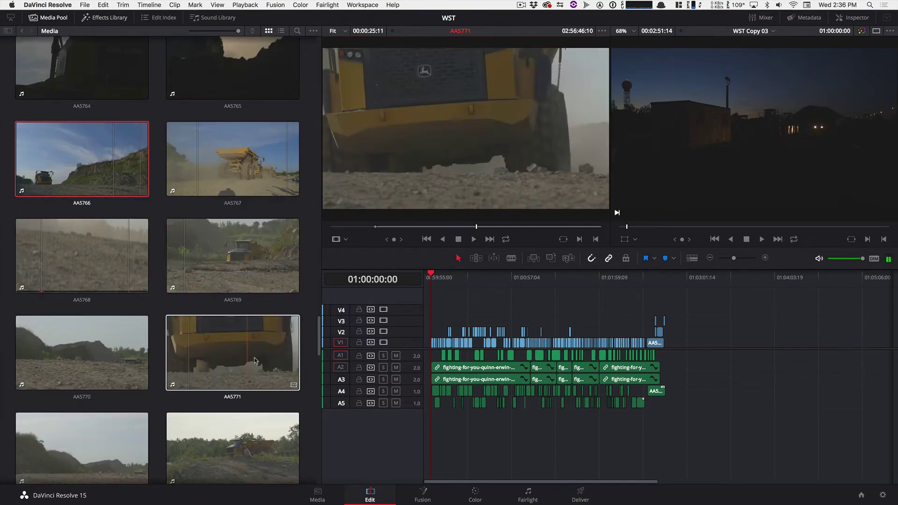
- Set AA5771's out point at 02:56:46:10 and add a duration marker over the marked range
key("o")
key("m")
key("m")
key("Tab")
key("Tab")
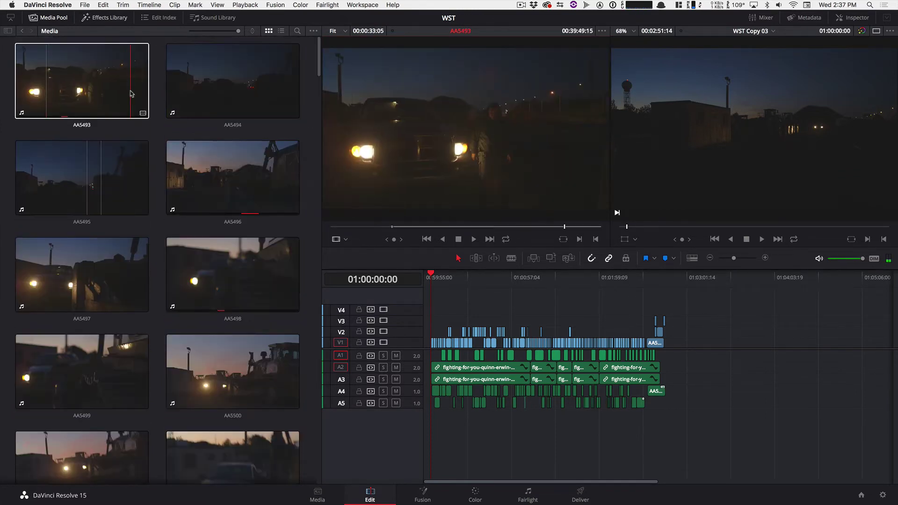
- Add a duration marker over the marked range of clip AA5493 and tag it with the keyword "pickup"
key("m")
key("m")
key("Tab")
key("Tab")
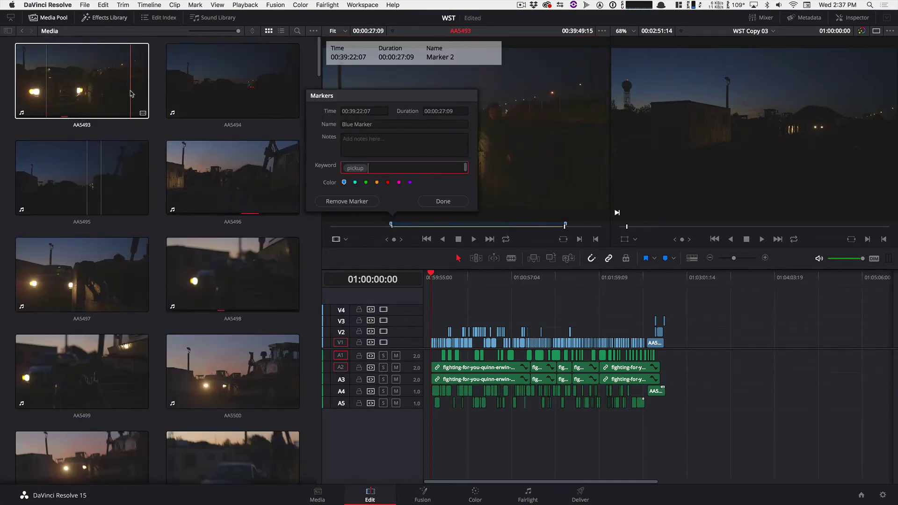
type("pickup")
key("Return")
key("Return")
- Add duration markers with the keyword "pickup" over the marked ranges of the following clips, through AA5496
key("m")
key("m")
key("Tab")
key("Tab")
type("pickup")
key("Return")
key("Return")
key("m")
key("m")
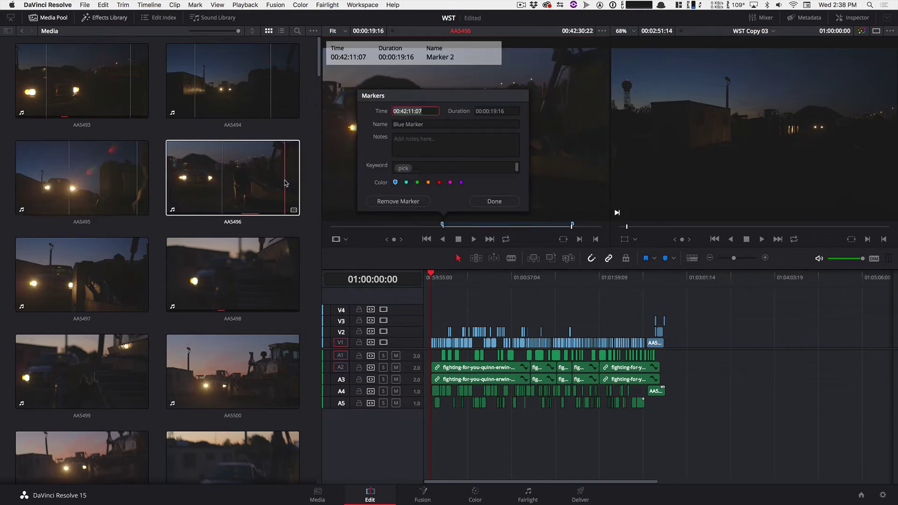
- Mark an in-to-out range on the next clip and add a duration marker with the keyword "pickup"
key("i")
key("o")
key("m")
key("m")
key("Tab")
key("Tab")
type("pickup")
key("Return")
key("Return")
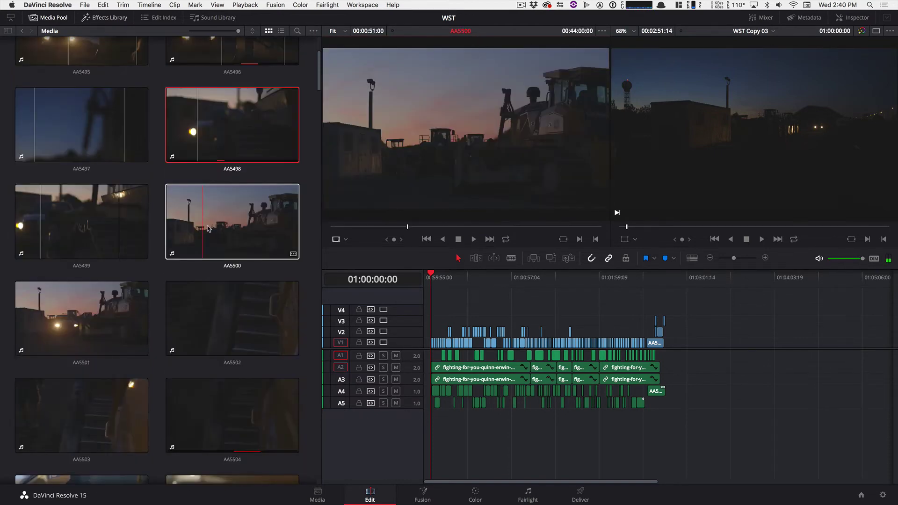
- Mark a range of about 22 seconds starting at 00:44:00:00 on clip AA5500 and add a duration marker over it
key("i")
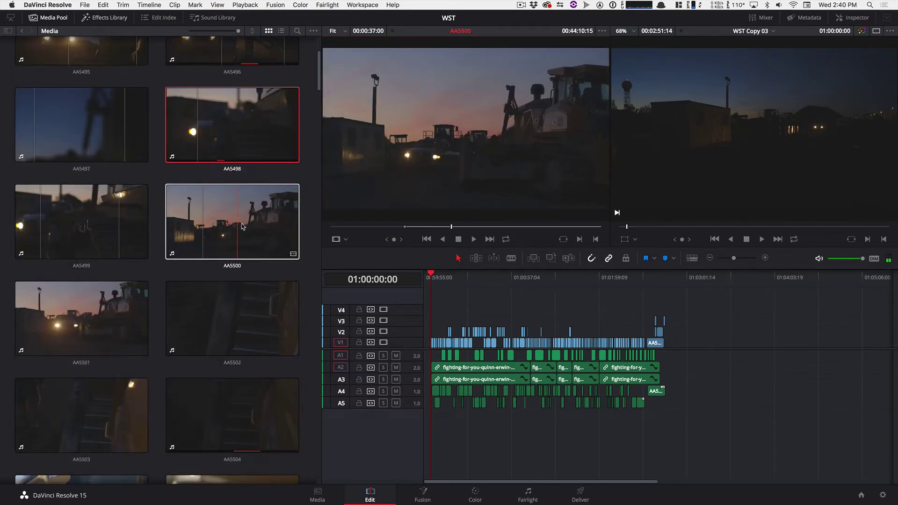
key("o")
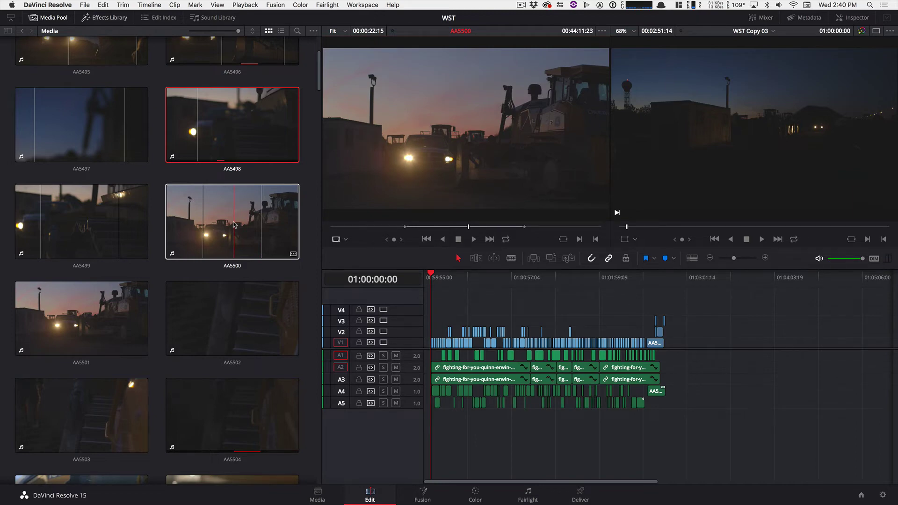
key("m")
key("m")
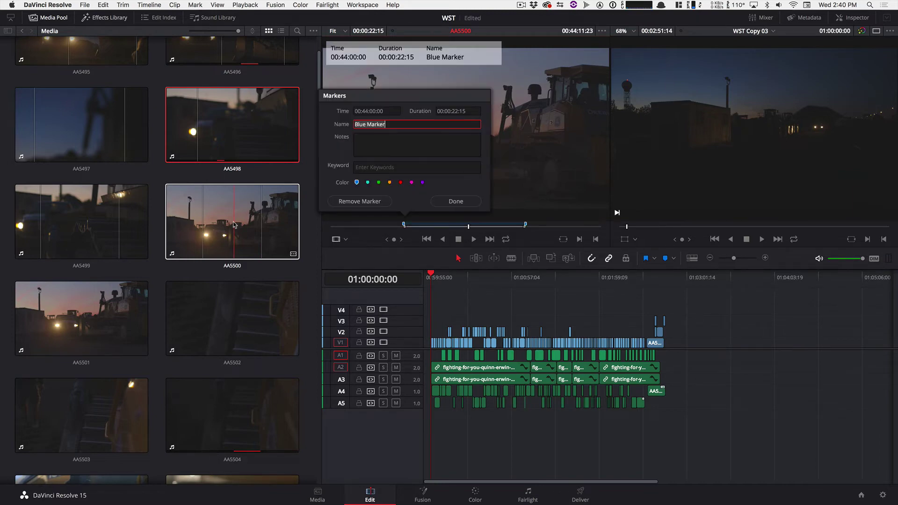
- Assign the existing keyword "pickup" to the new marker on AA5500 and confirm the marker
key("Tab")
key("Tab")
type("pi")
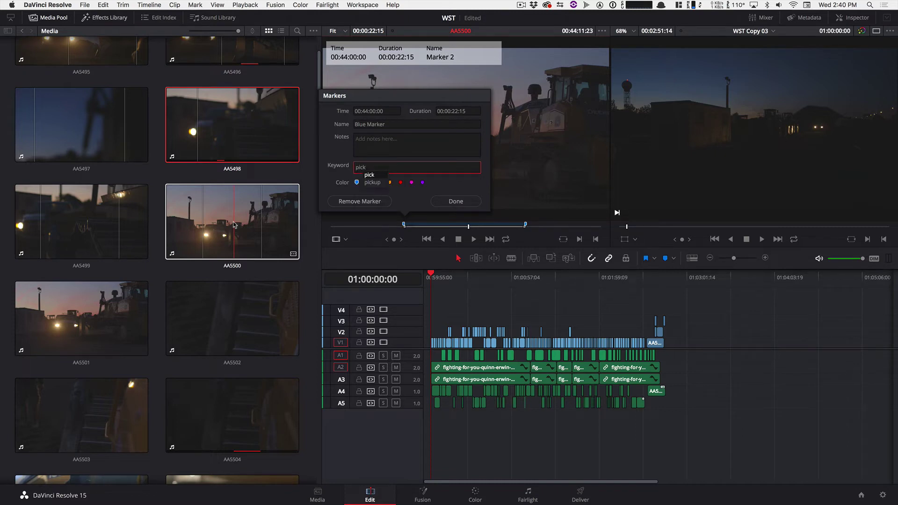
key("Down")
key("Return")
key("Tab")
key("Tab")
key("Tab")
key("Tab")
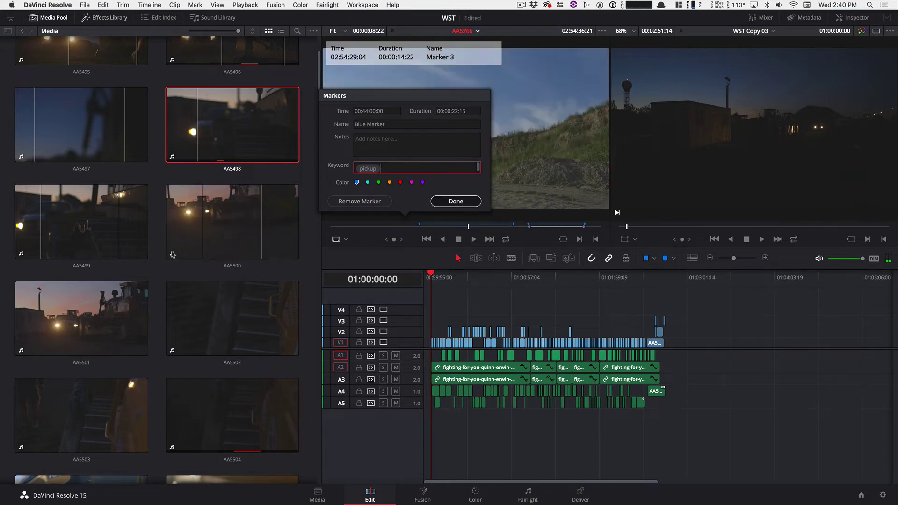
key("Return")
left_click(225, 237)
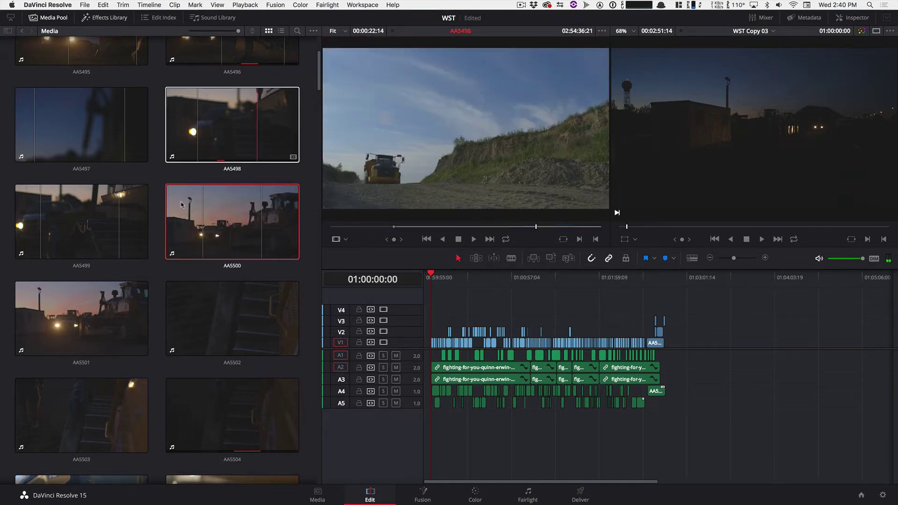
- Delete the mistaken keyword "pick" from the project's Keyword Dictionary
left_click(363, 5)
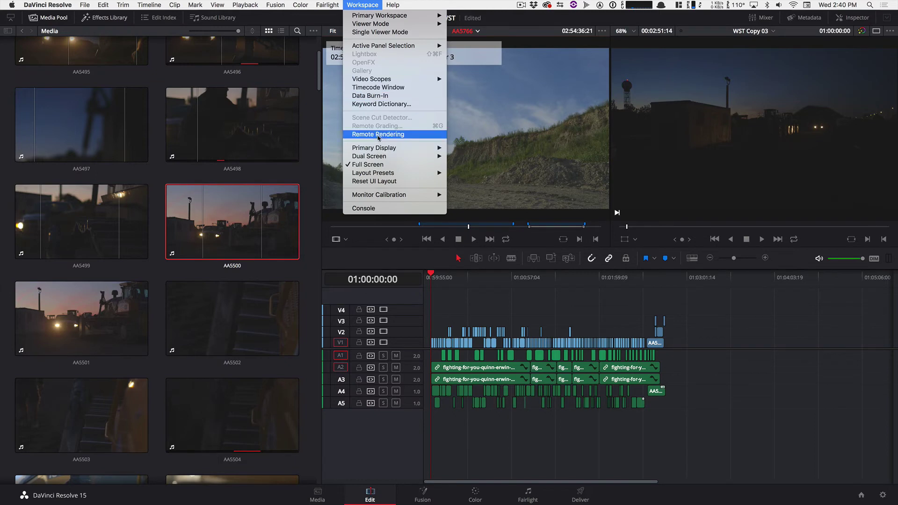
left_click(380, 104)
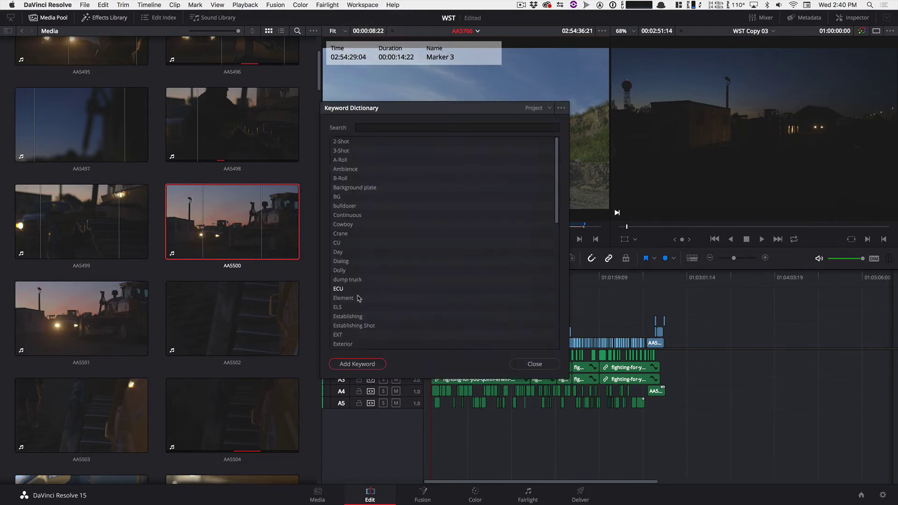
scroll(363, 242, "down", 5)
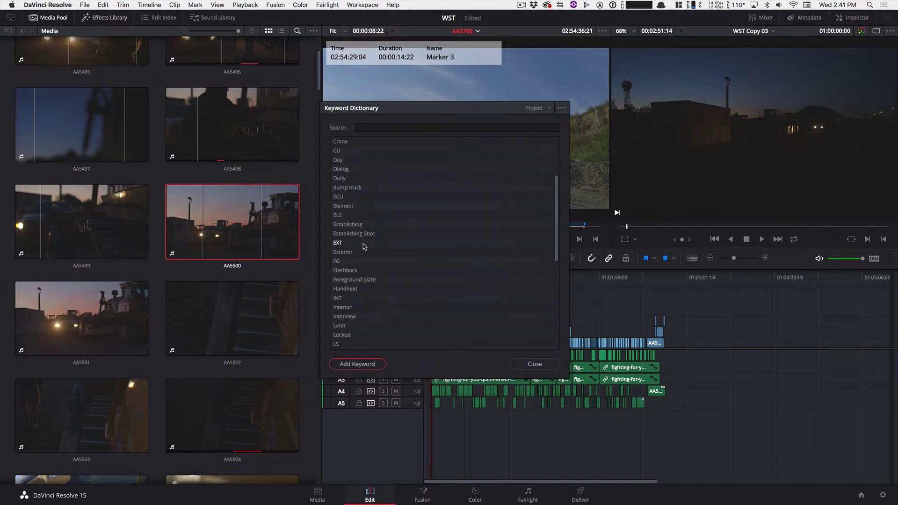
scroll(363, 291, "up", 1)
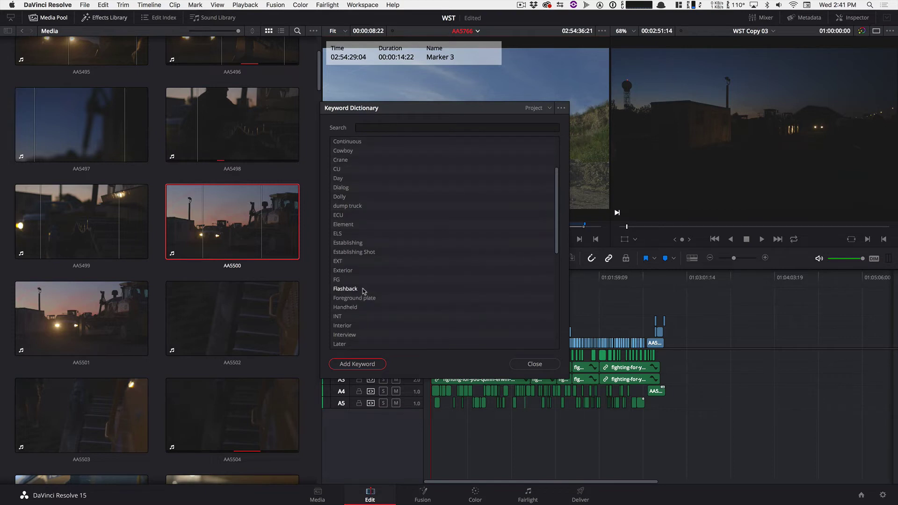
scroll(364, 291, "down", 8)
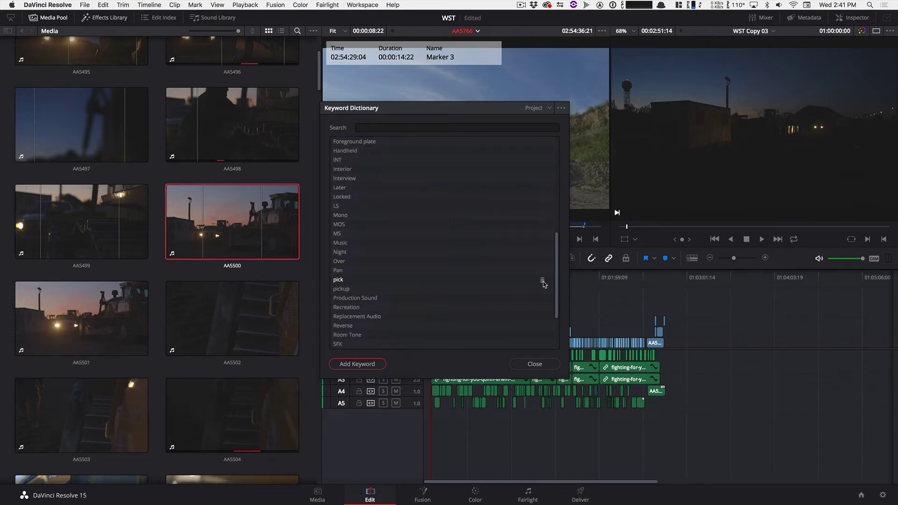
left_click(543, 282)
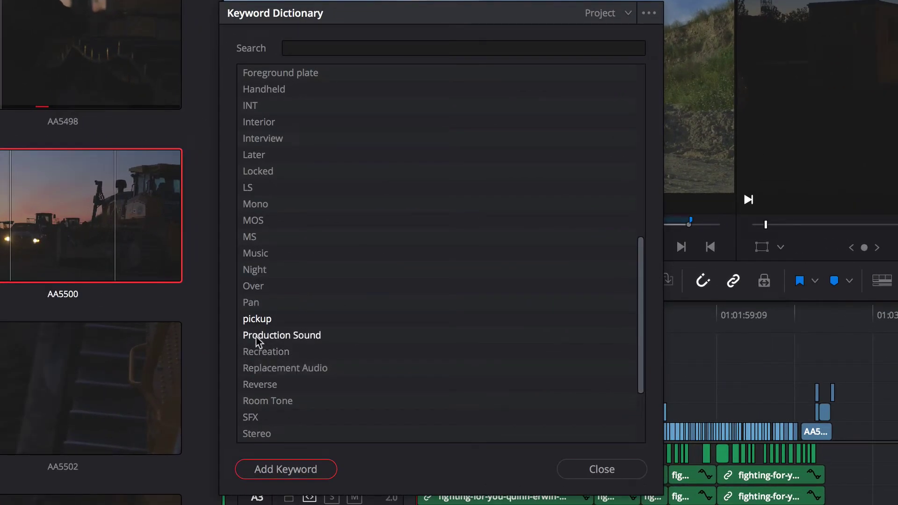
- Look through the available keywords in the Keyword Dictionary, including "pickup", and close it
scroll(266, 305, "up", 10)
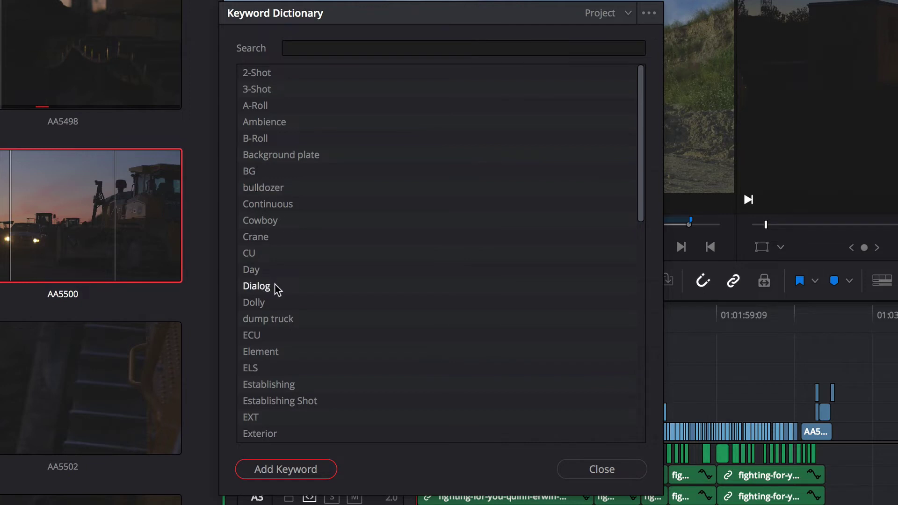
scroll(277, 318, "down", 4)
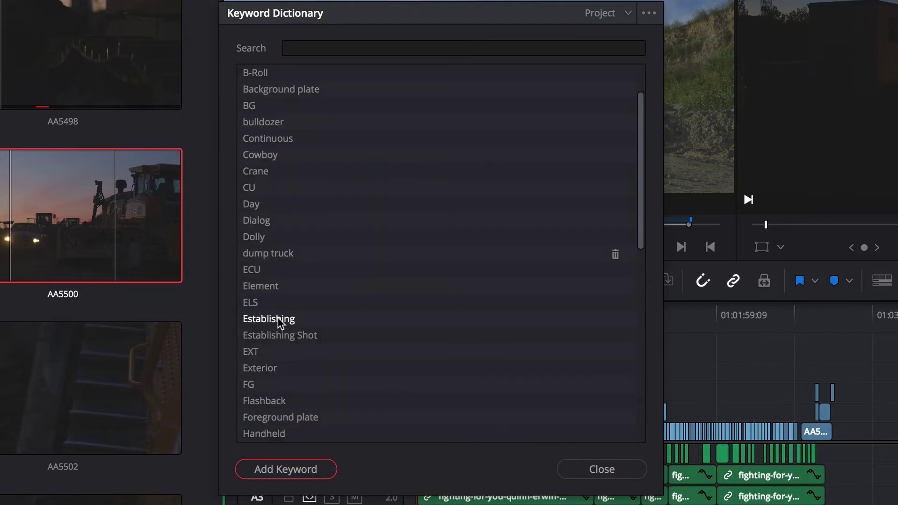
scroll(277, 318, "down", 4)
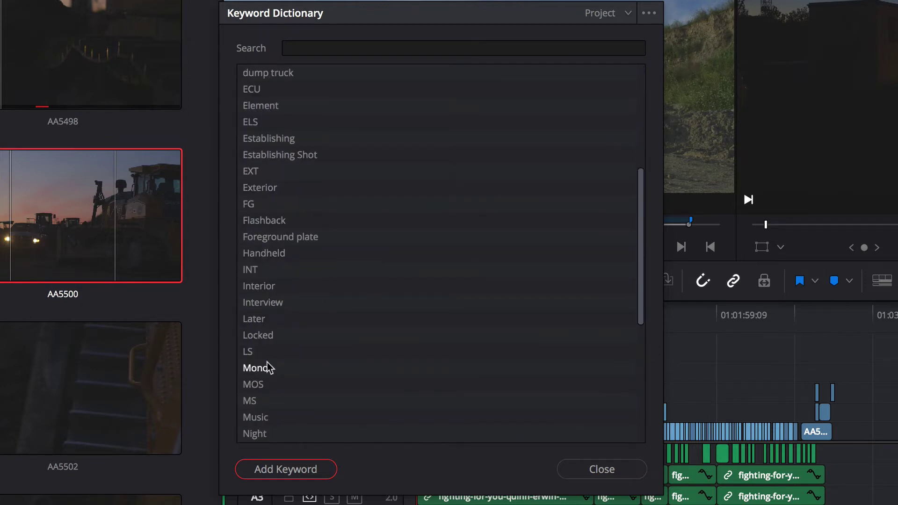
scroll(280, 245, "down", 2)
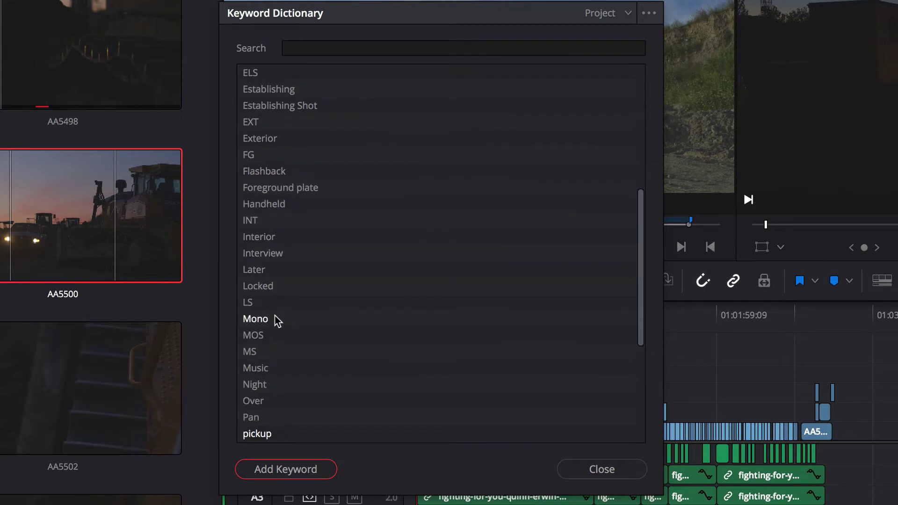
scroll(276, 320, "down", 2)
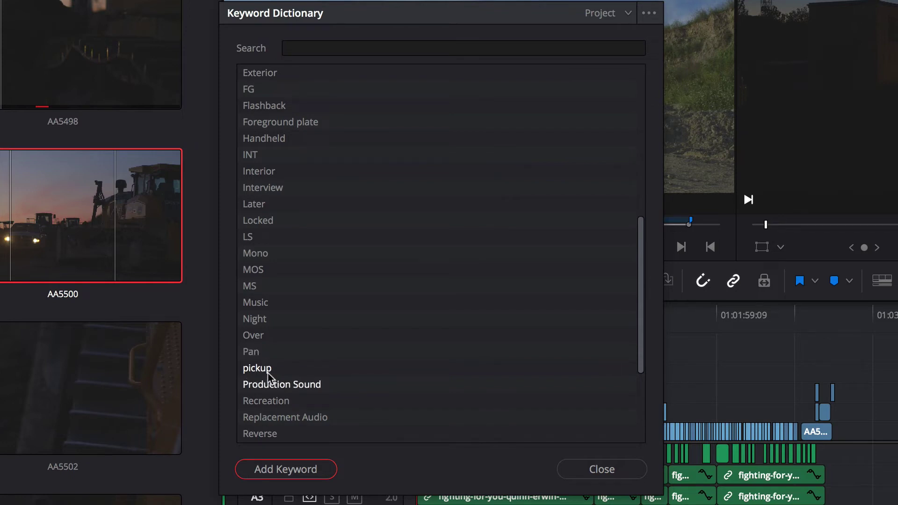
scroll(277, 371, "up", 3)
scroll(276, 371, "down", 1)
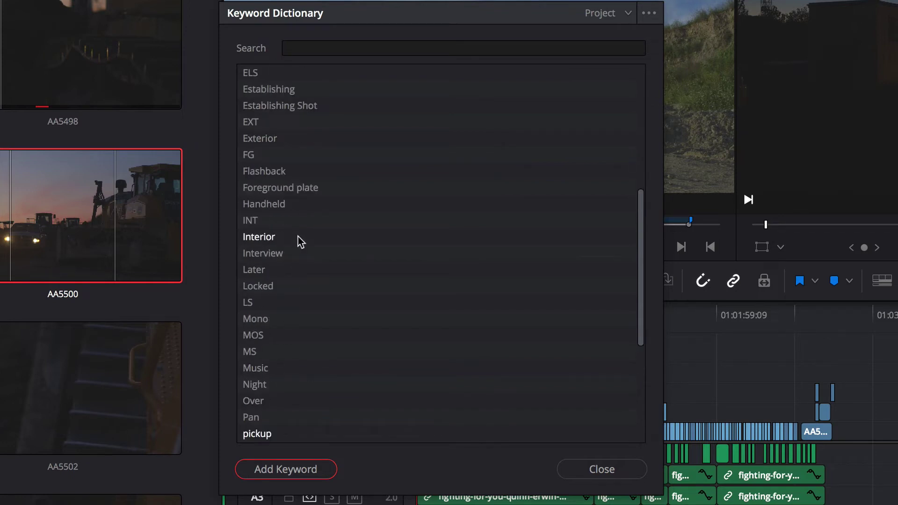
left_click(594, 470)
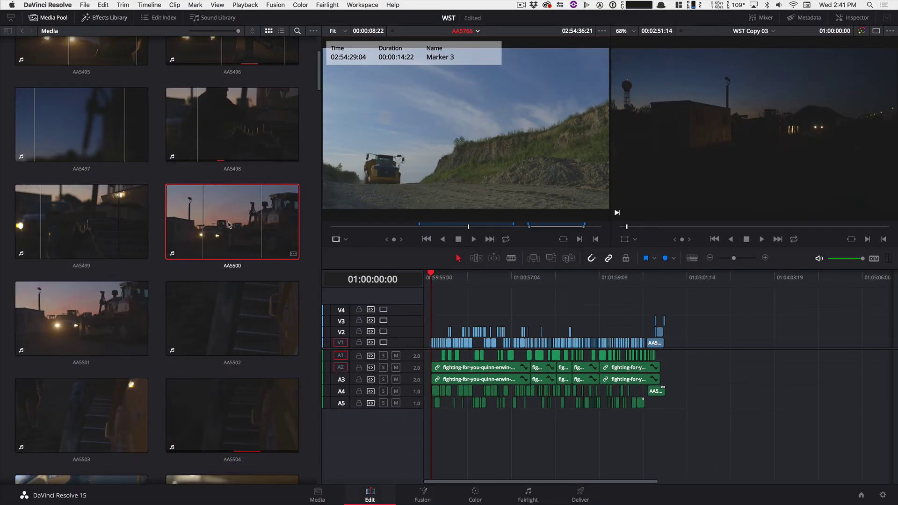
- Show the bin list beside the AA5500 clip thumbnails and enlarge its Smart Bins area
double_click(229, 225)
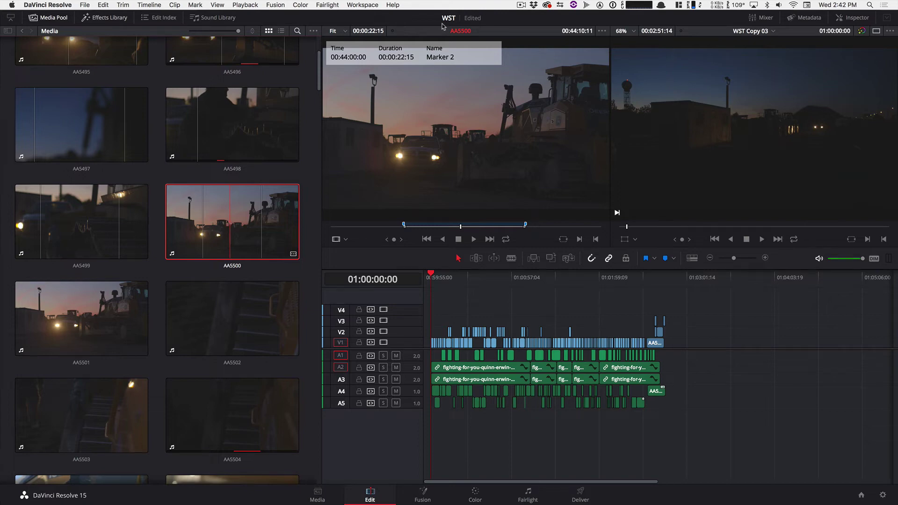
left_click(7, 32)
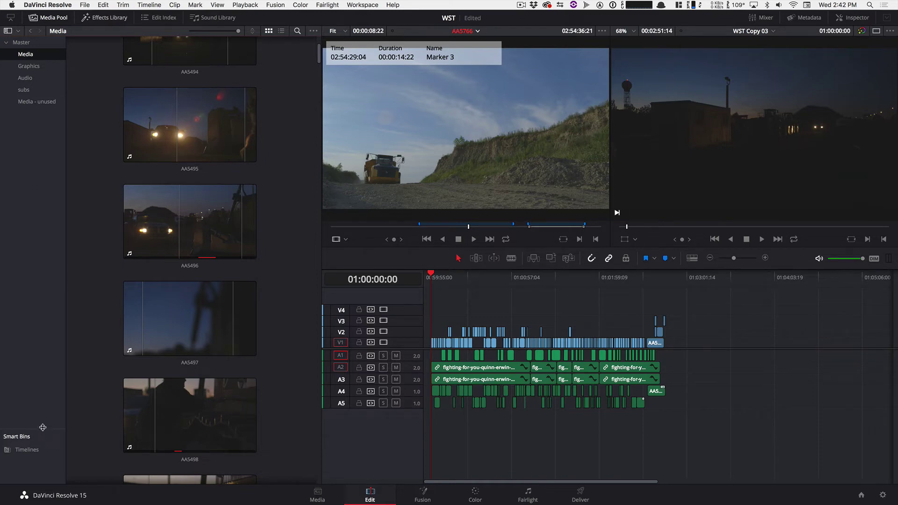
left_click_drag(42, 426, 42, 366)
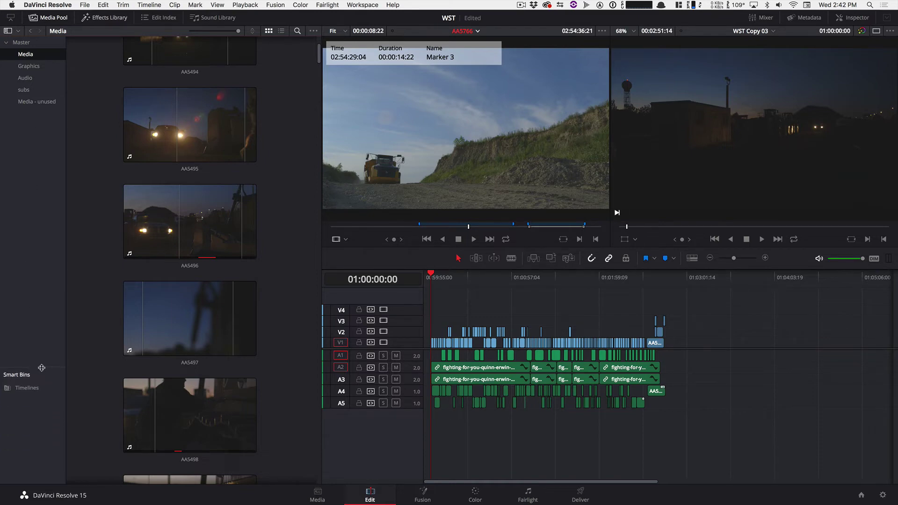
right_click(16, 408)
left_click(37, 413)
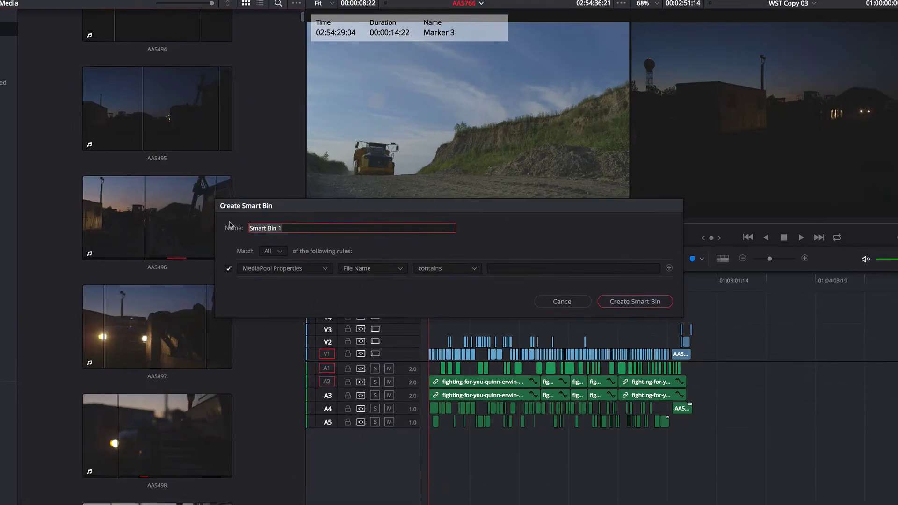
type("pickup")
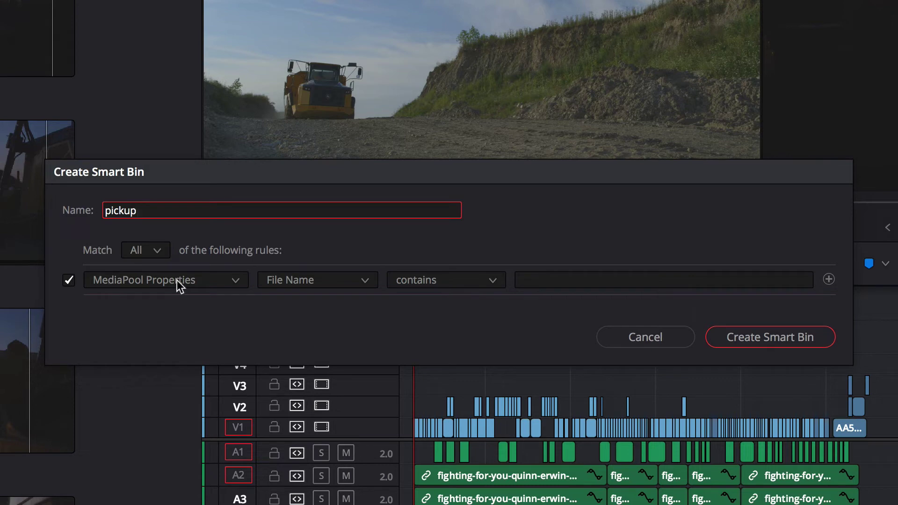
left_click(366, 280)
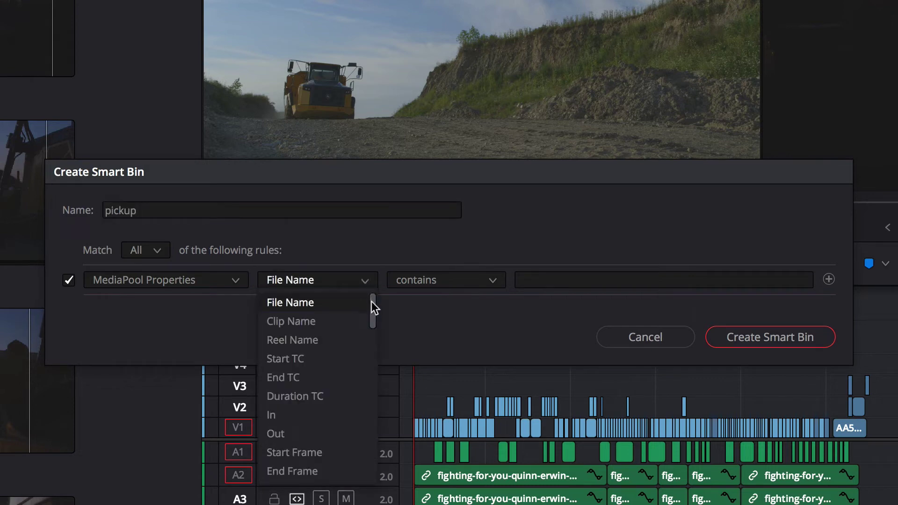
left_click_drag(371, 301, 369, 472)
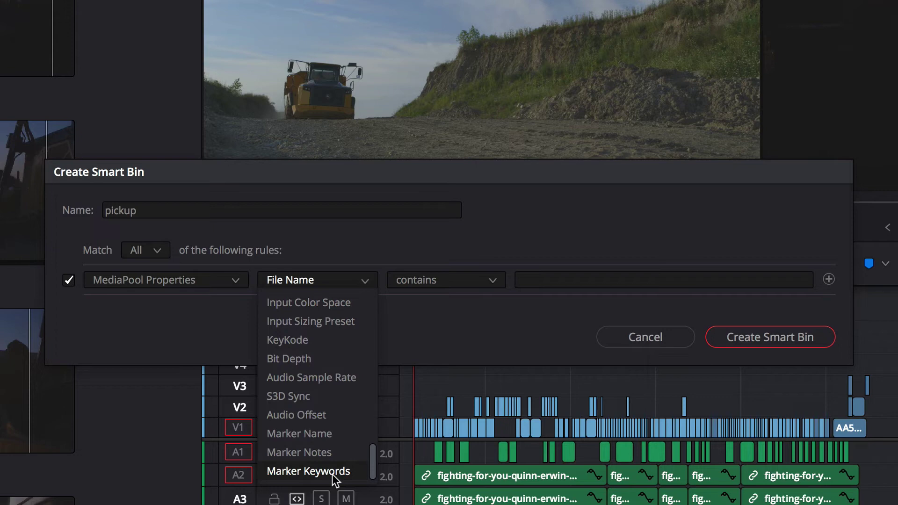
left_click(640, 337)
left_click(640, 337)
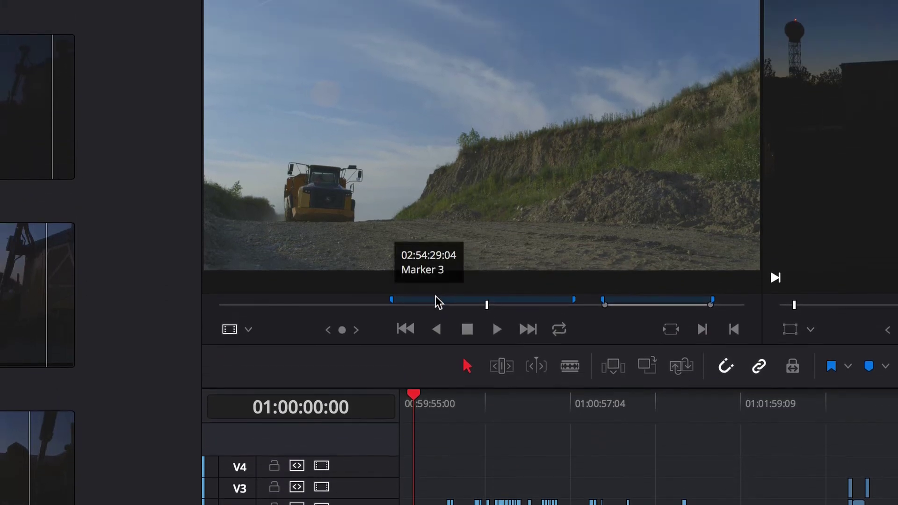
- Try the keywords "pick" and "pickup" on AA5766's Marker 3, remove both again, and close the marker
double_click(437, 254)
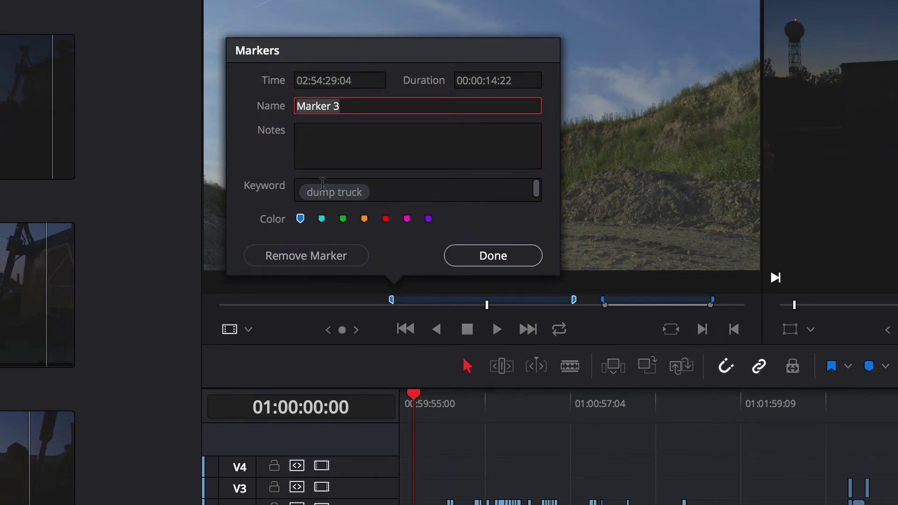
left_click(391, 193)
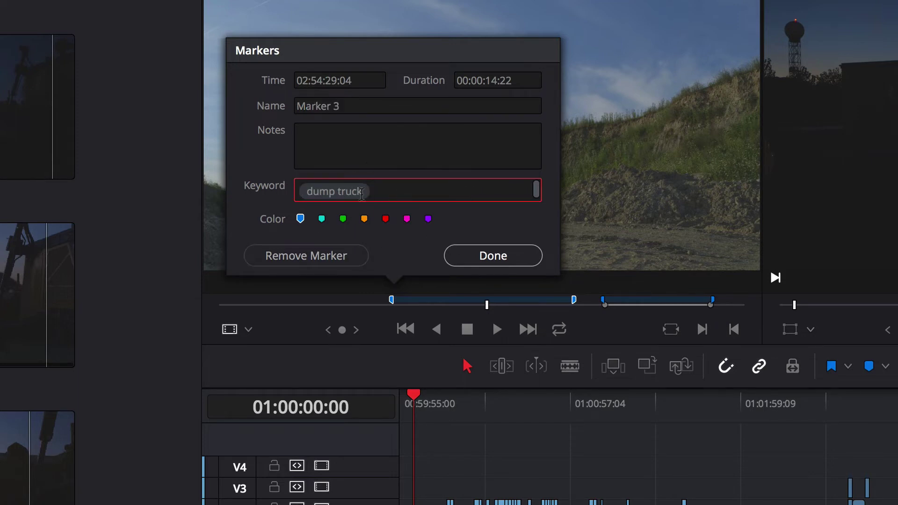
left_click(382, 195)
type("pick")
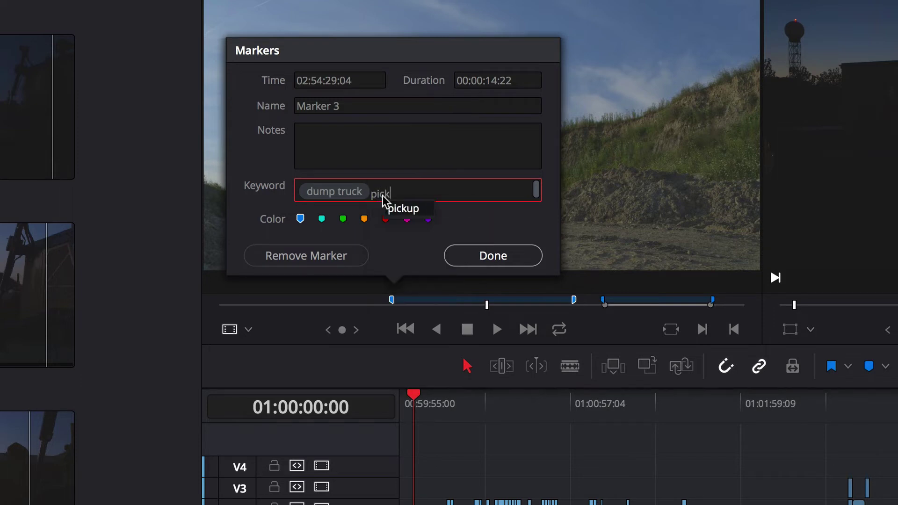
key("Return")
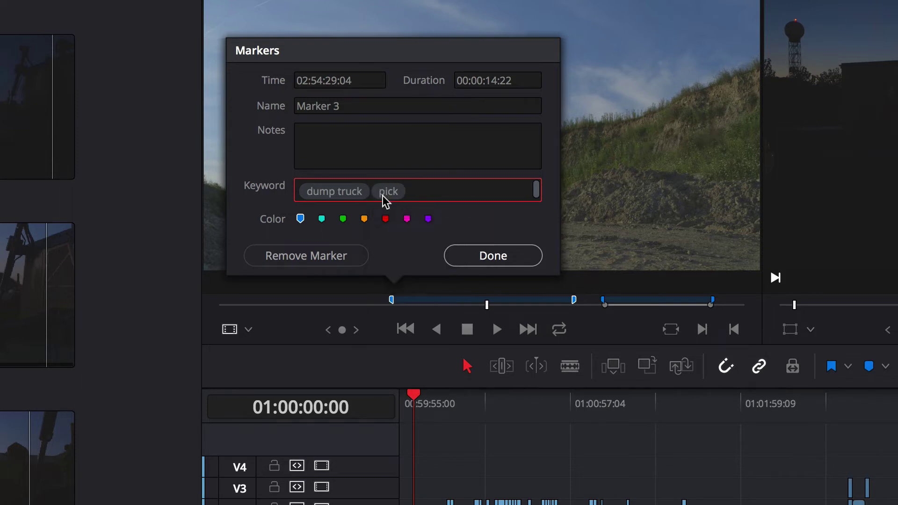
key("BackSpace")
type("pick")
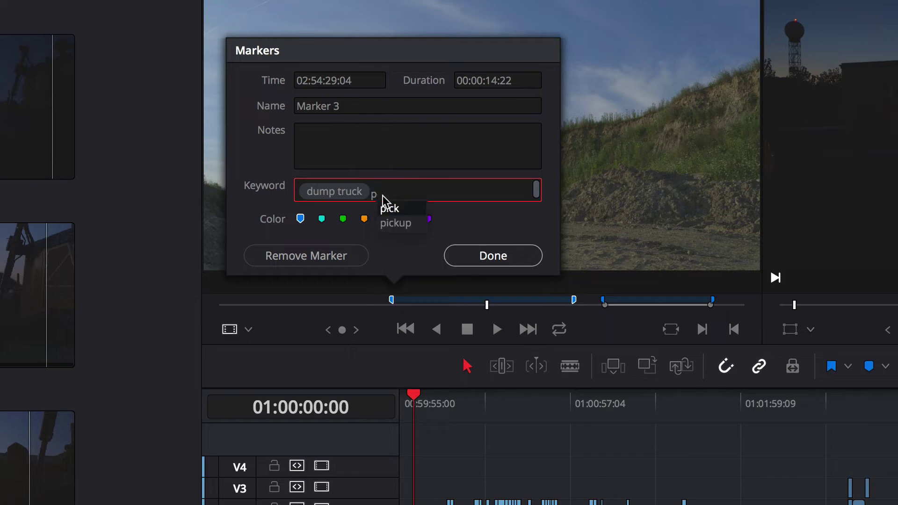
left_click(393, 225)
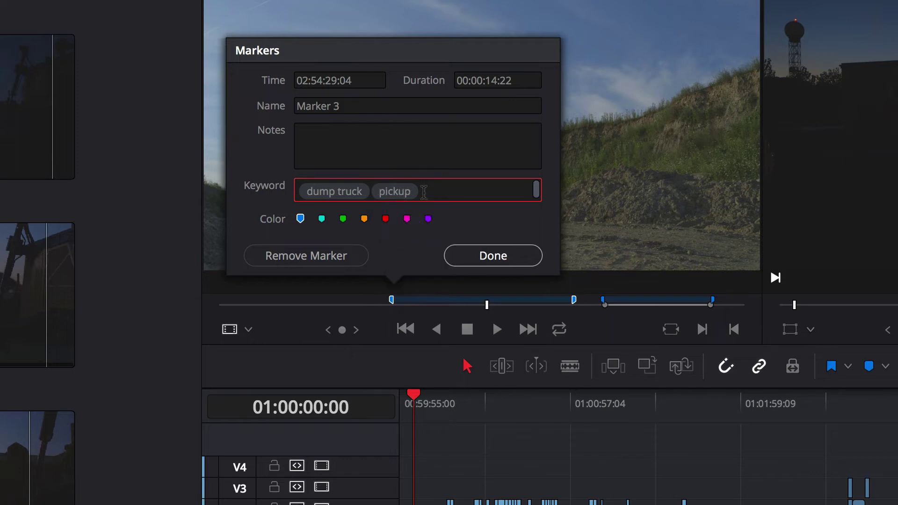
key("BackSpace")
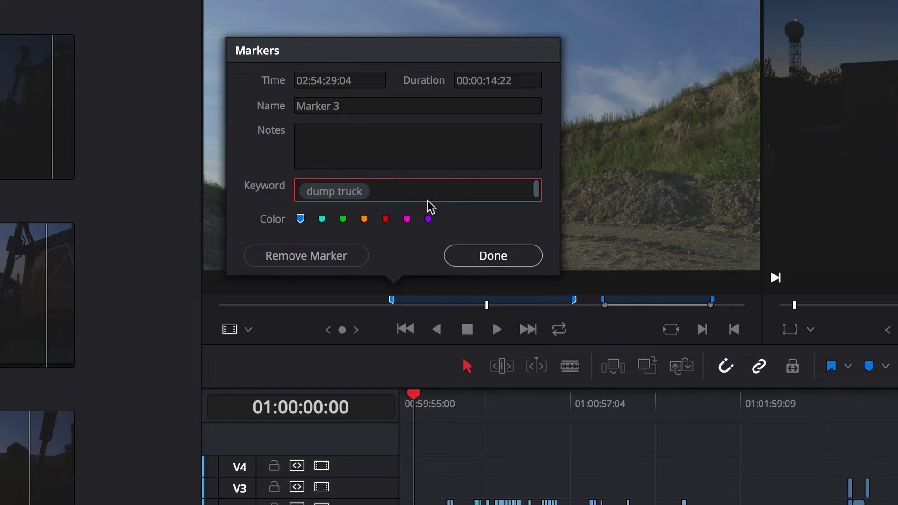
left_click(468, 256)
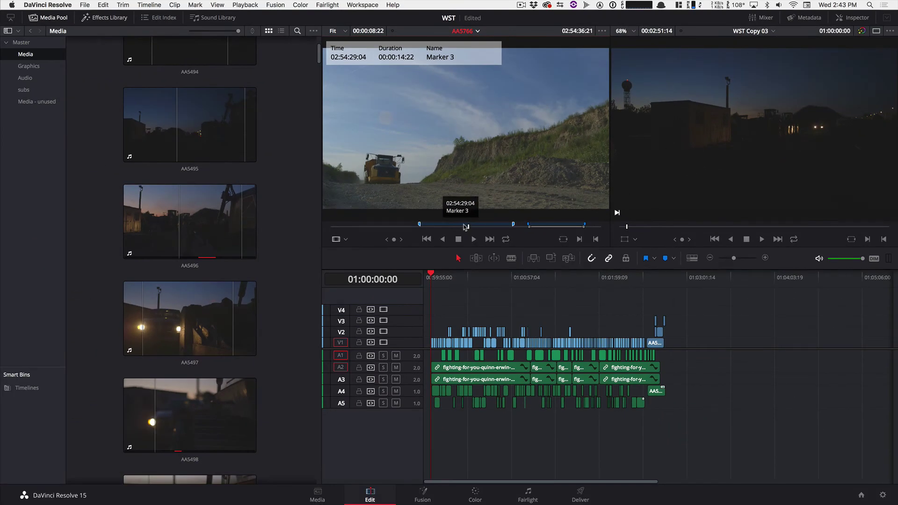
- Add a smart bin named "pickup" and set its rule to match the Marker Keywords property
right_click(13, 426)
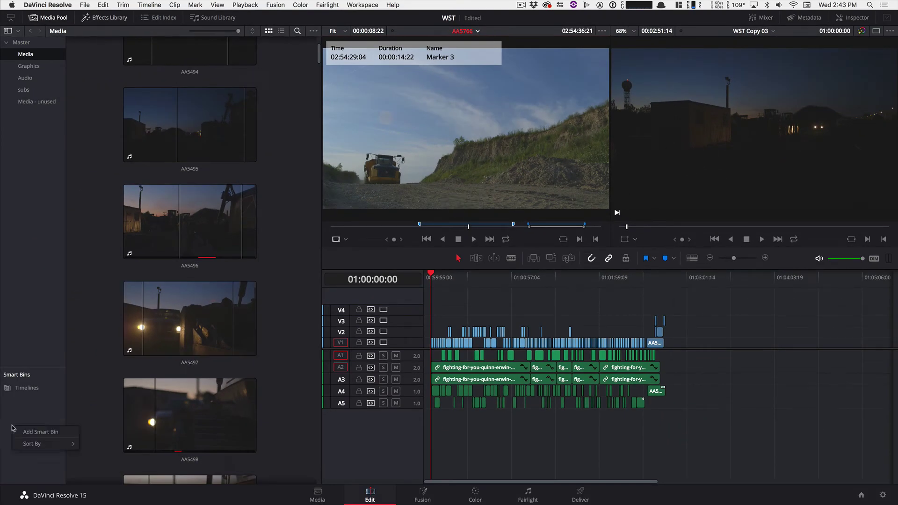
left_click(33, 431)
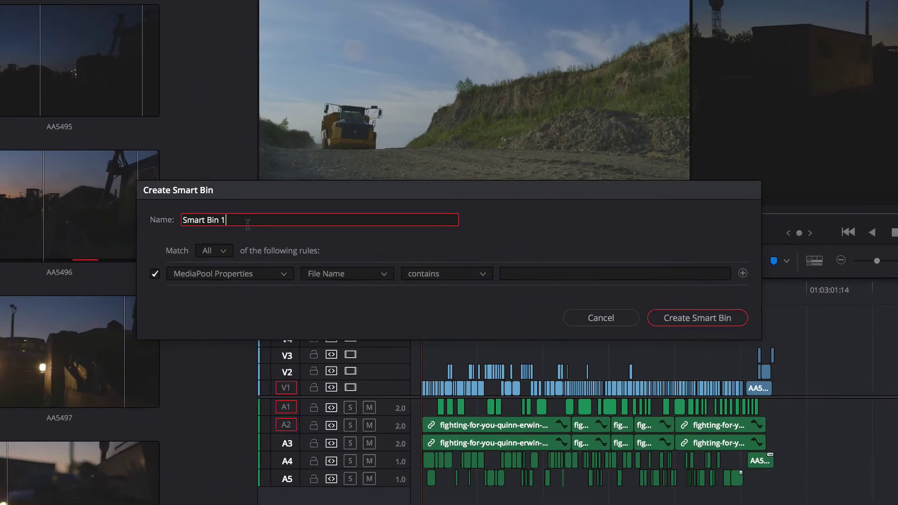
type("pickup")
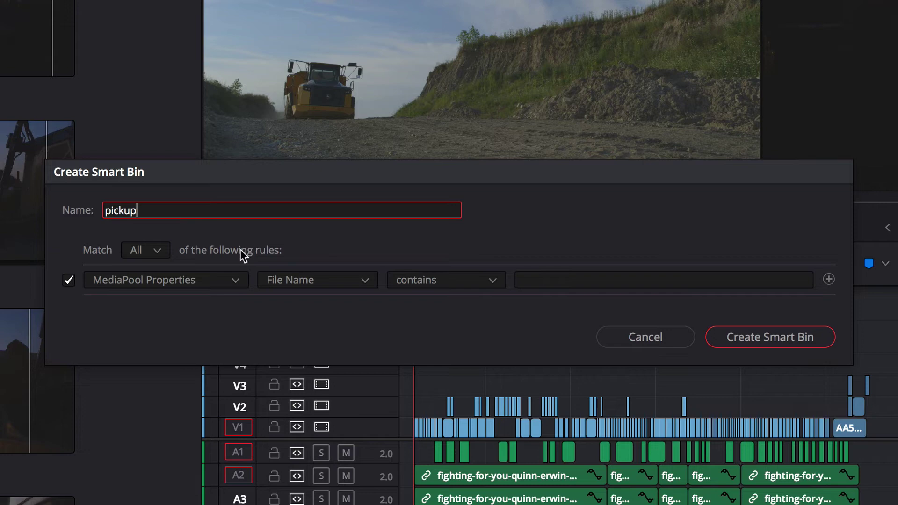
left_click(293, 280)
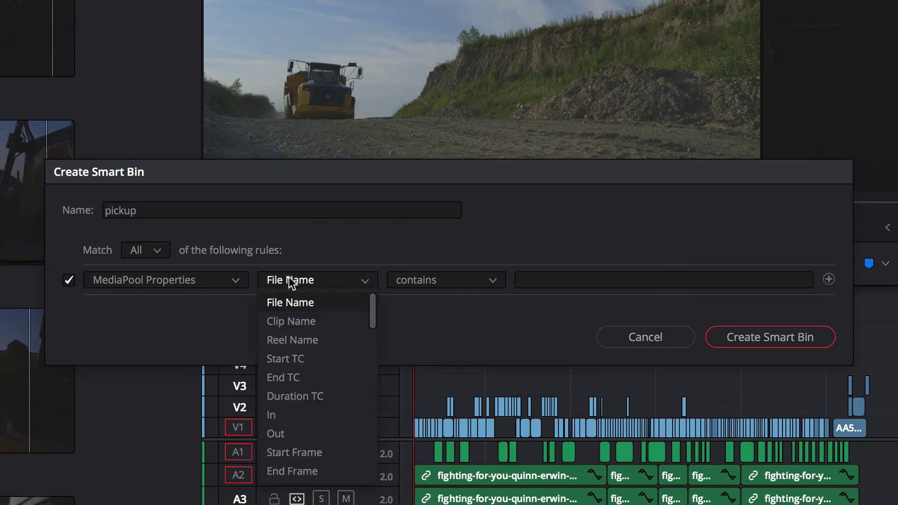
scroll(307, 462, "down", 4)
scroll(306, 462, "down", 4)
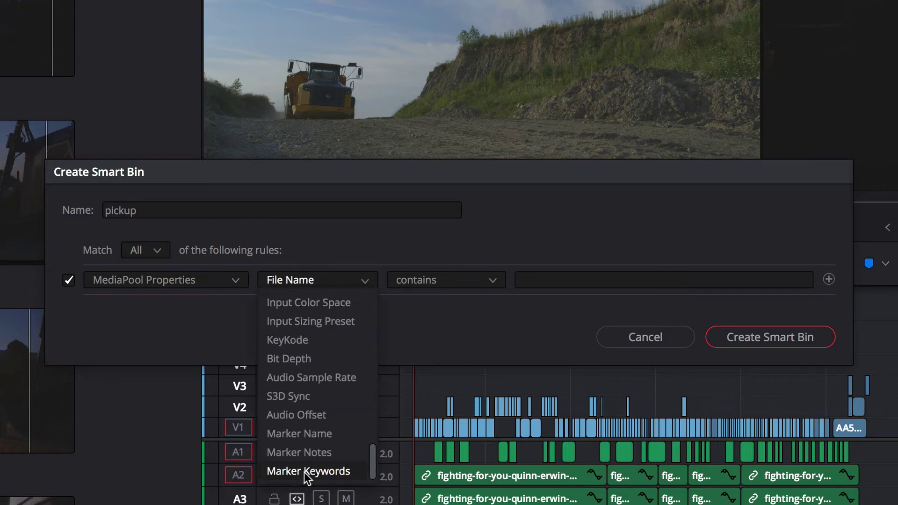
left_click(302, 467)
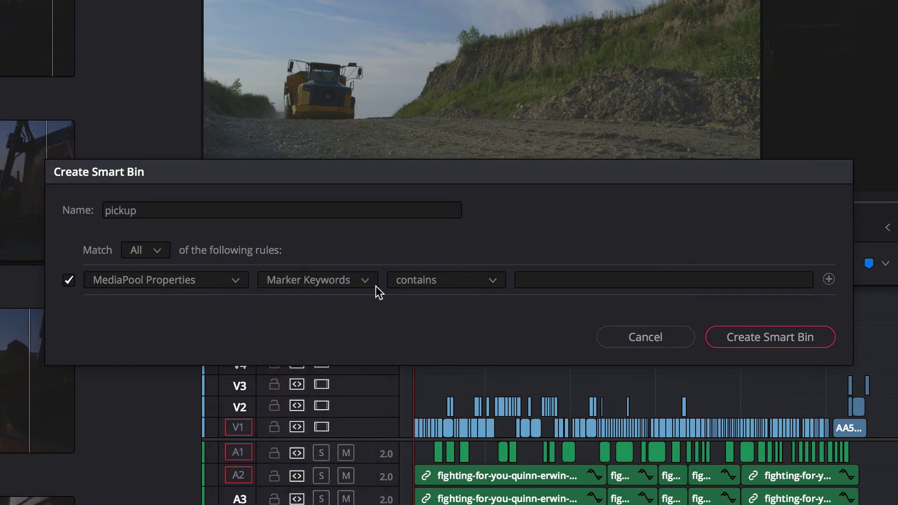
- Make the rule require marker keywords containing "pickup" and create the smart bin
left_click(544, 280)
type("pikcup")
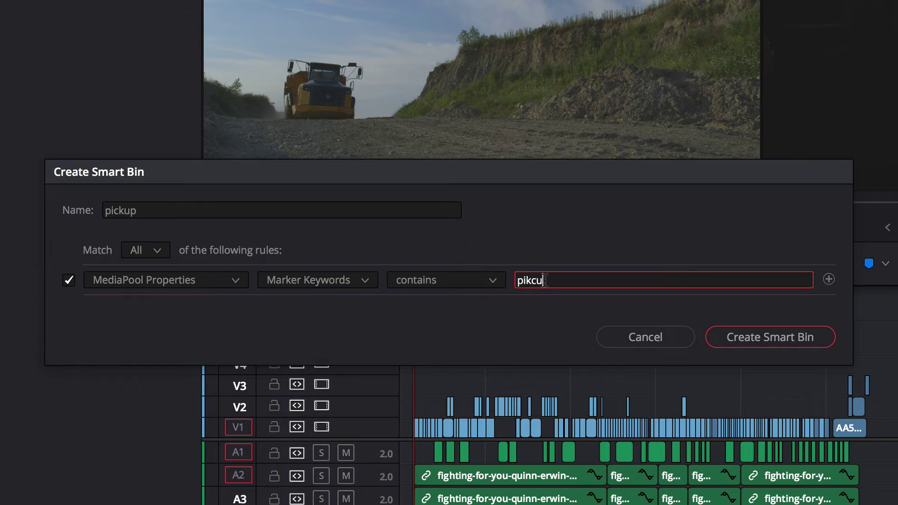
key("BackSpace")
key("BackSpace")
key("BackSpace")
key("BackSpace")
type("ckup")
left_click(715, 337)
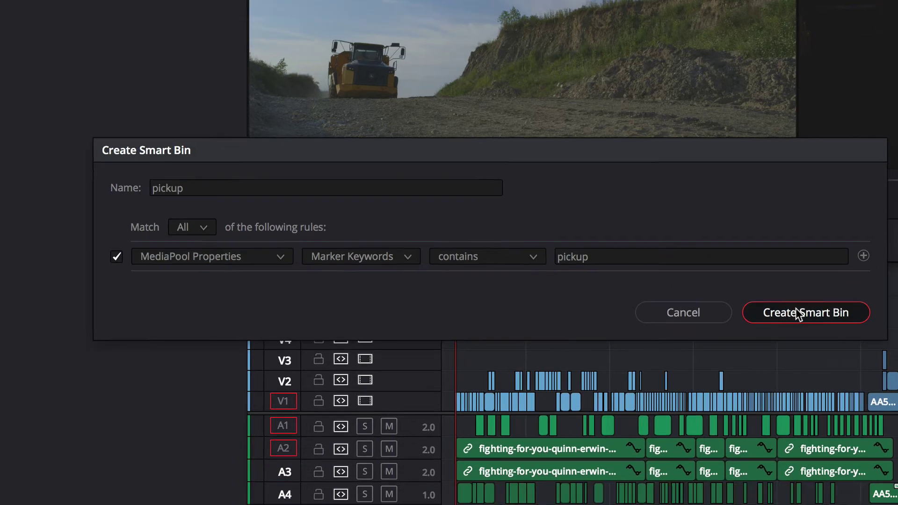
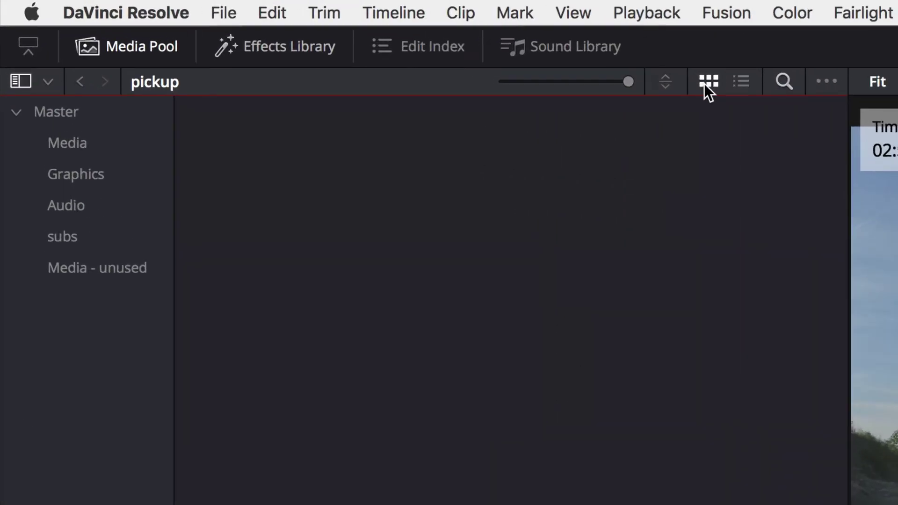
- Show the pickup smart bin as a list and expand clips AA5493 and AA5494 down to their markers
left_click(745, 87)
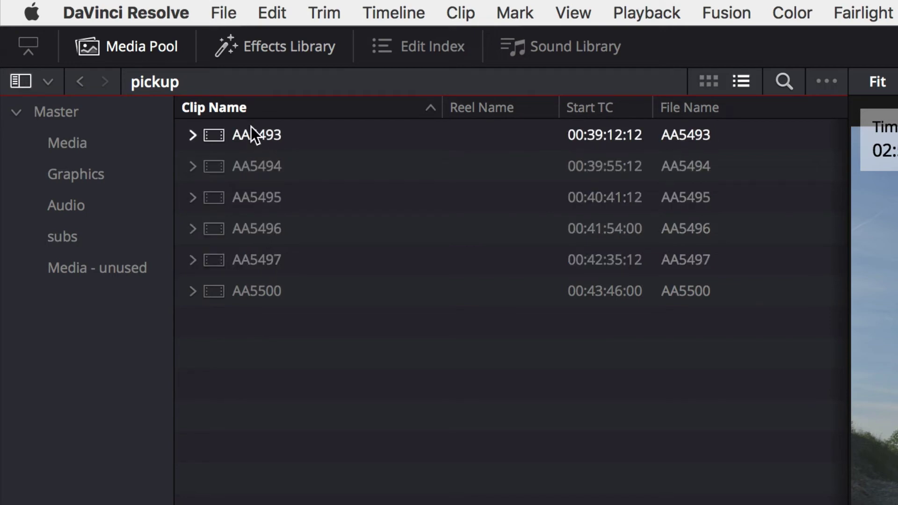
left_click(192, 135)
left_click(192, 197)
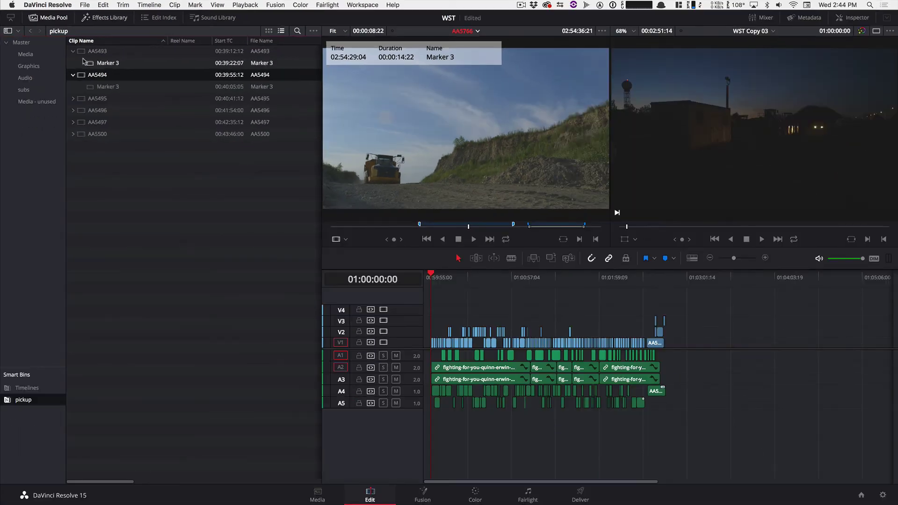
- Preview the marked ranges of AA5493 and AA5494 in the source viewer
left_click(85, 61)
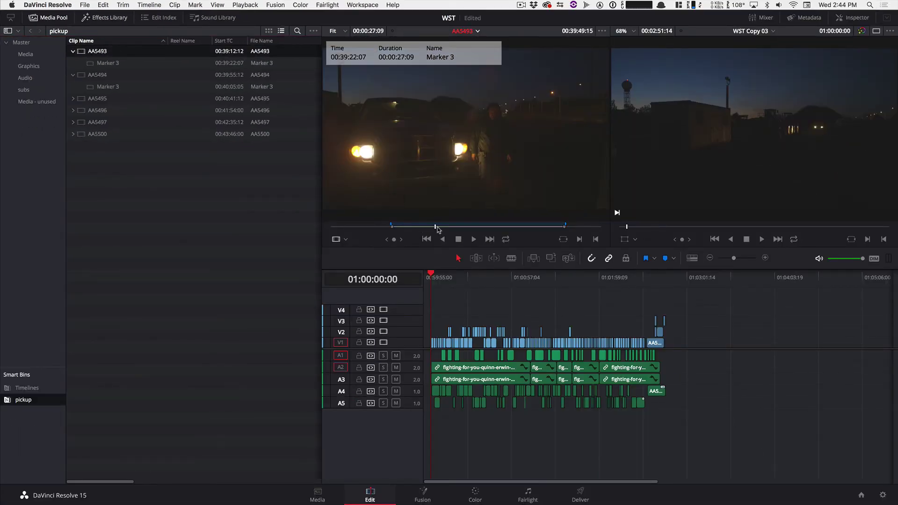
mouse_move(437, 227)
left_mouse_down()
mouse_move(496, 228)
mouse_move(423, 227)
left_mouse_up()
left_click(82, 86)
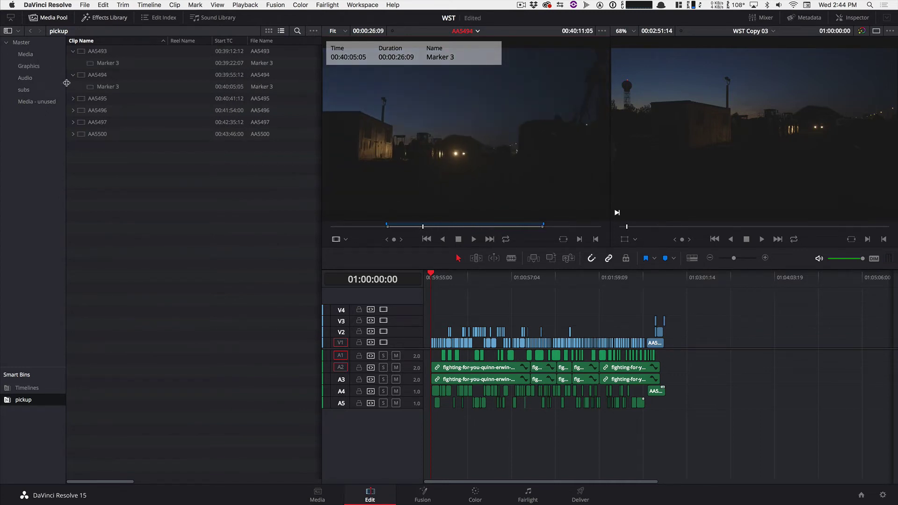
- Expand AA5496 and AA5500 and load AA5500's Marker 2 range into the source viewer
left_click(72, 112)
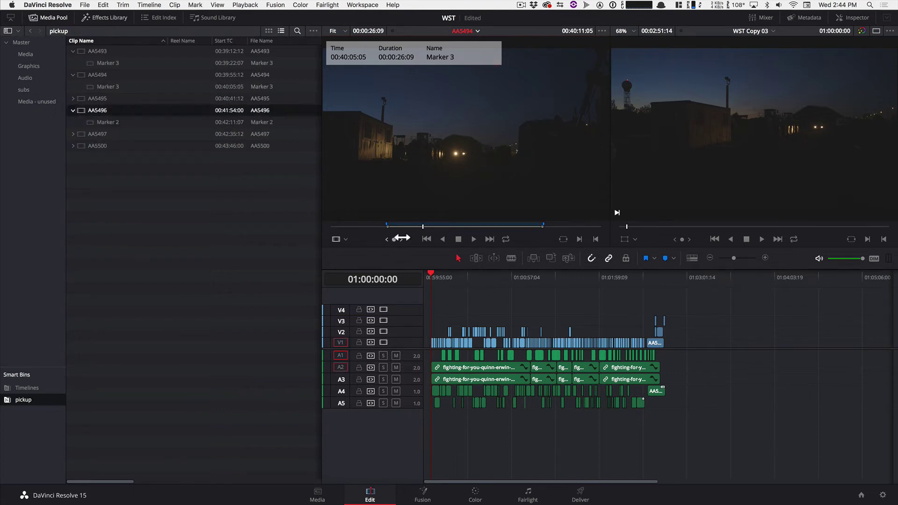
left_click(73, 111)
left_click(72, 147)
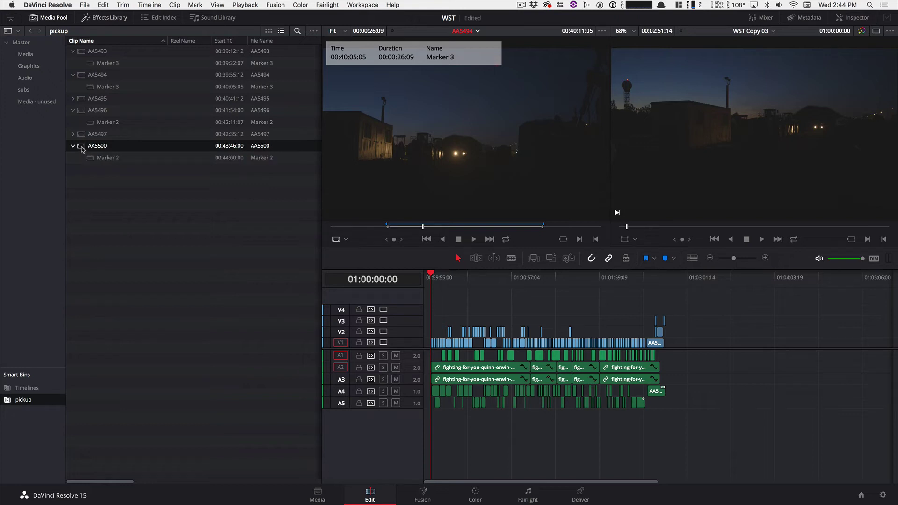
left_click(90, 160)
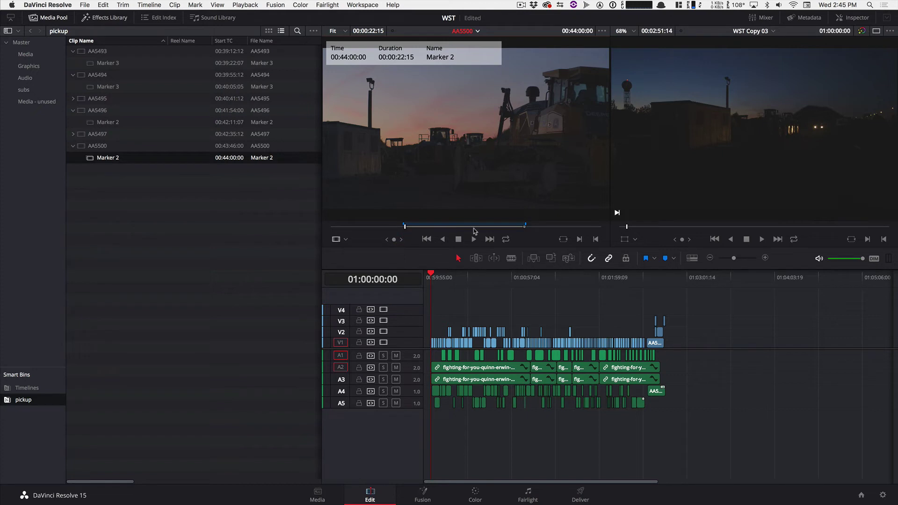
- Expand AA5497, view clip AA5495, and scrub through AA5497's Marker 3 range in the source viewer
left_click(73, 134)
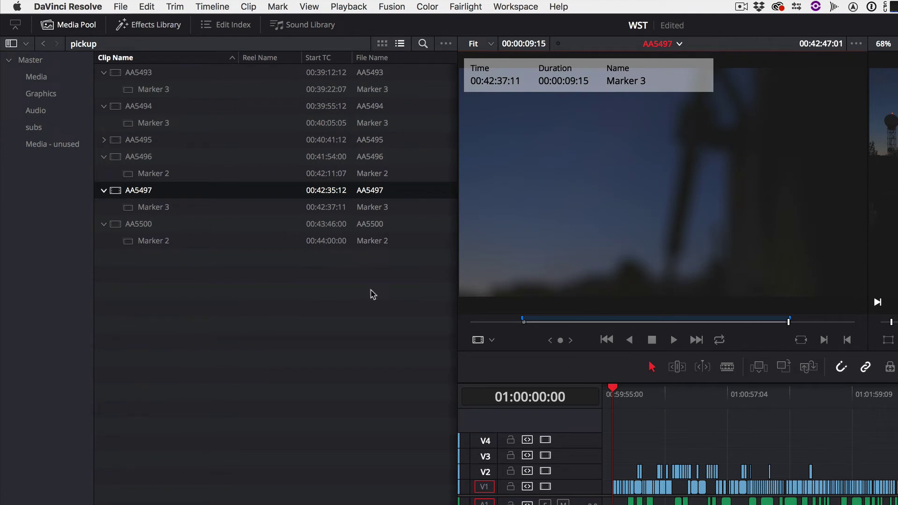
left_click(121, 141)
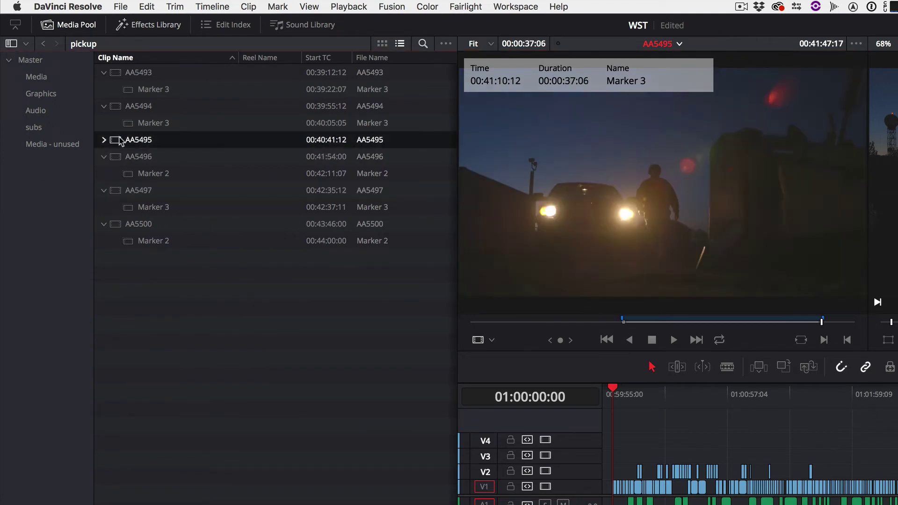
left_click(127, 209)
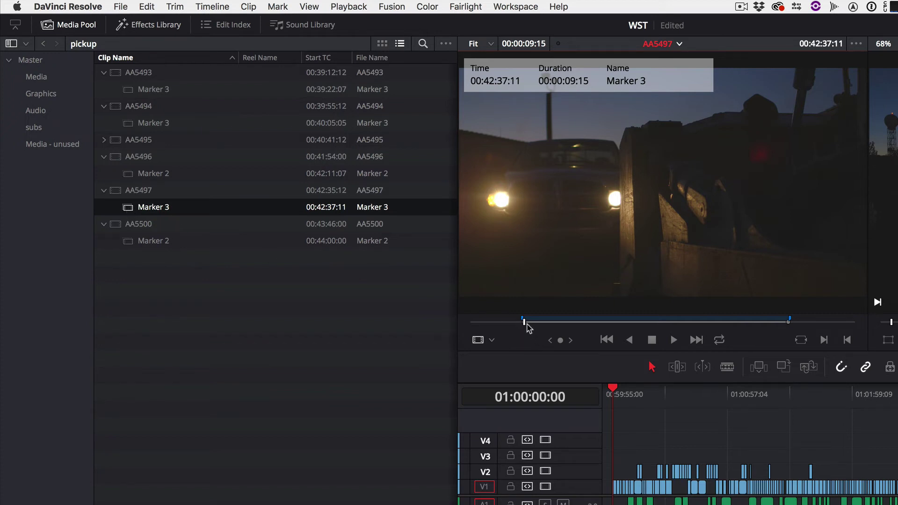
left_click_drag(526, 323, 595, 324)
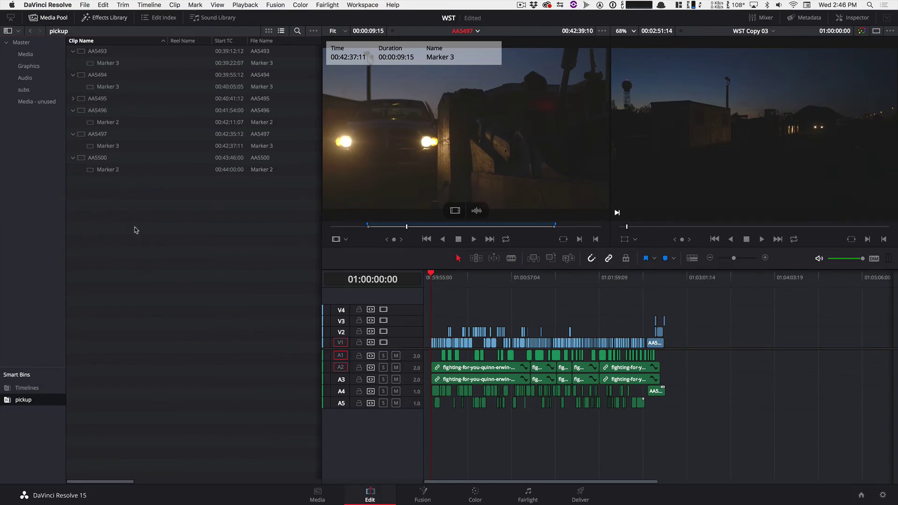
- Look through the project's Keyword Dictionary for keywords such as "bulldozer" and close it
left_click(360, 5)
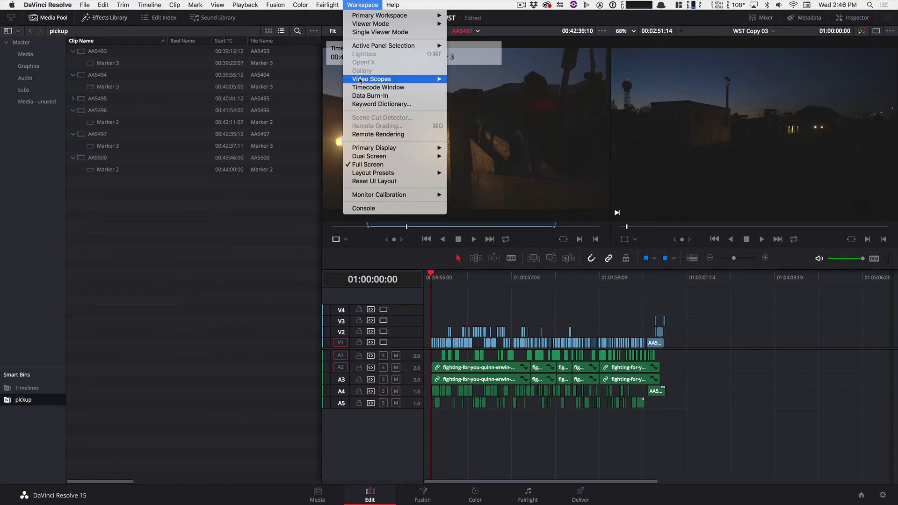
left_click(360, 104)
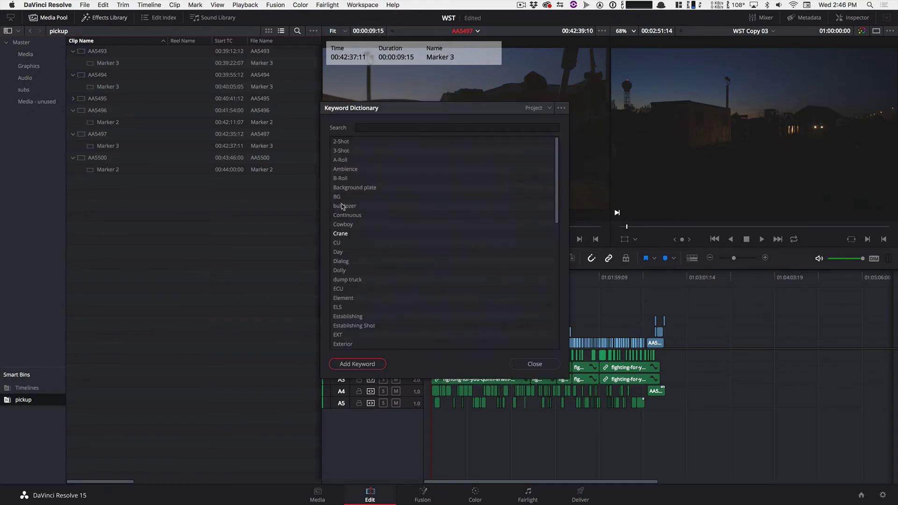
scroll(360, 285, "down", 5)
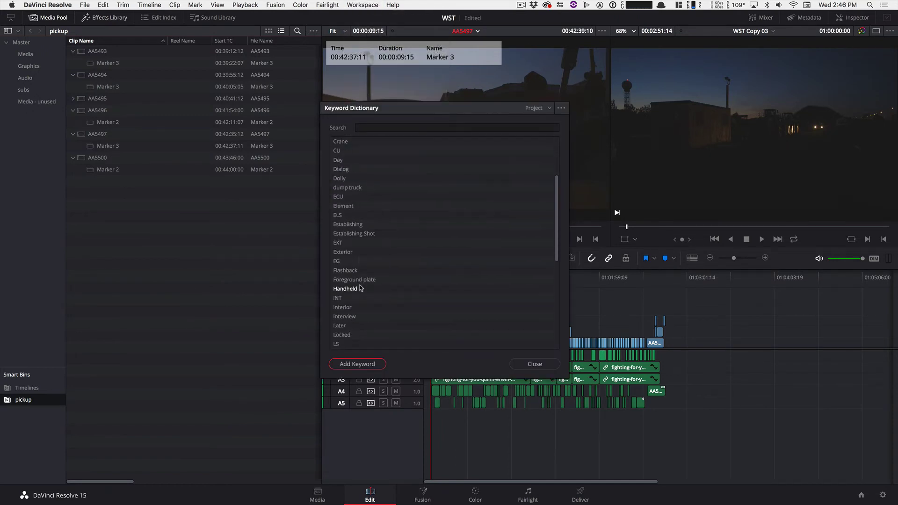
scroll(361, 284, "up", 5)
left_click(533, 364)
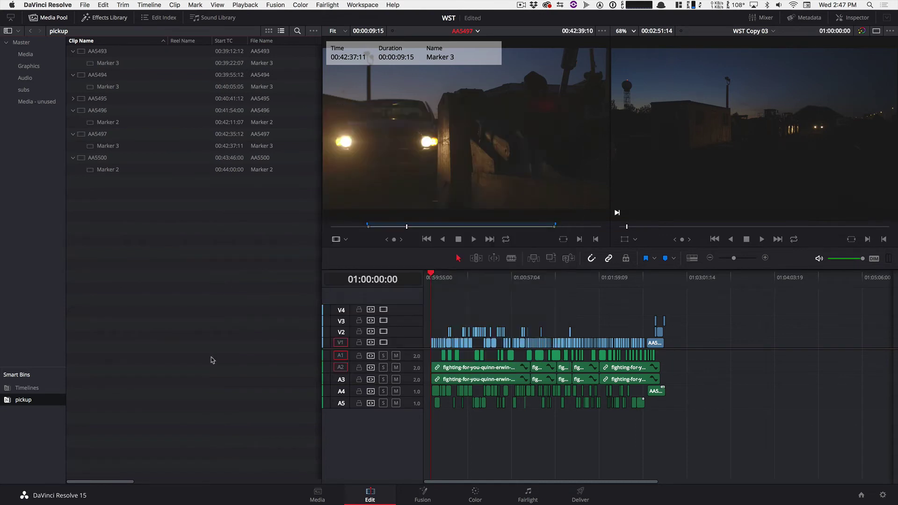
- Start a new smart bin and name it "bulldozer"
right_click(26, 422)
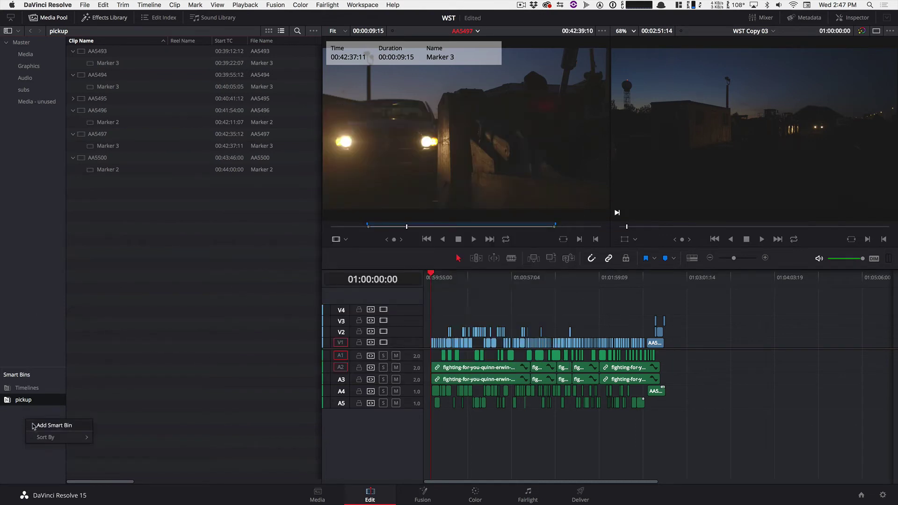
left_click(42, 425)
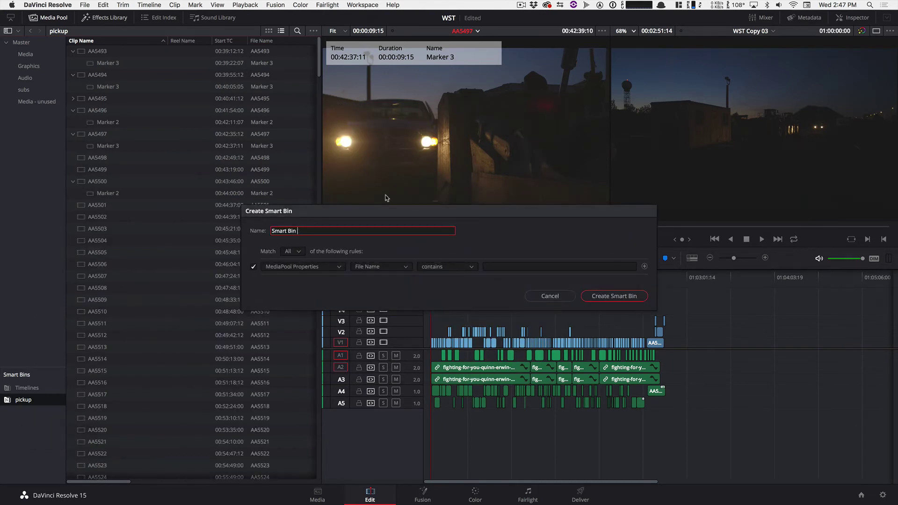
key("BackSpace")
key("BackSpace")
key("BackSpace")
type("bulldozer")
- Set the smart bin's rule to Marker Keywords contains "bulldozer" and create the bin
left_click(369, 267)
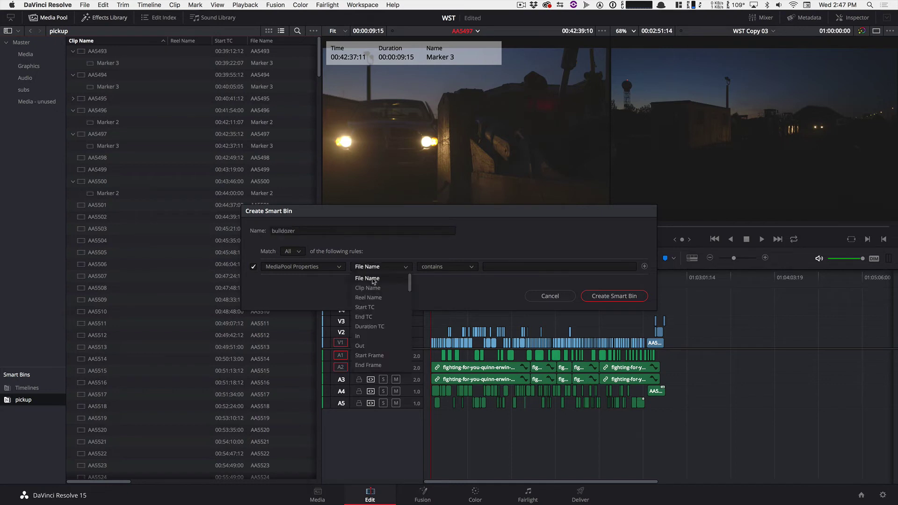
scroll(371, 327, "down", 5)
left_click(374, 364)
left_click(488, 266)
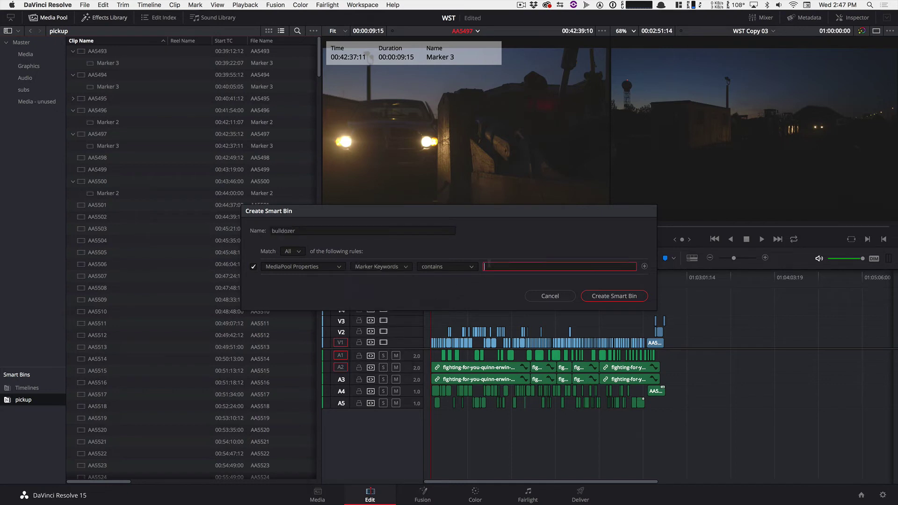
type("bulldo")
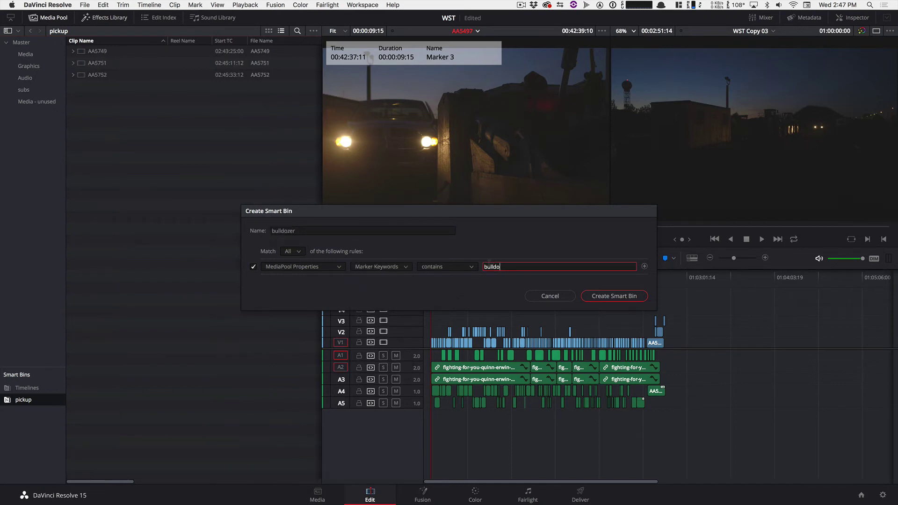
type("zer")
key("Return")
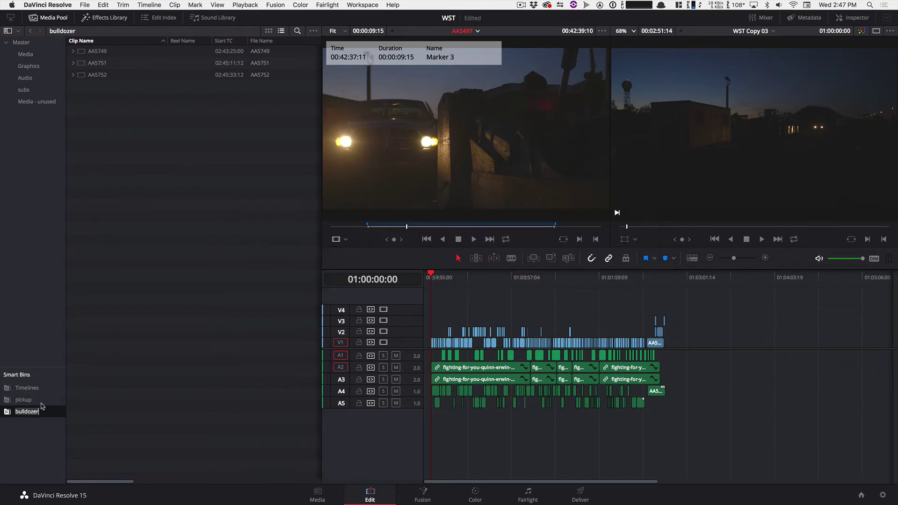
- Set up a new smart bin named "dump truck" with the rule Marker Keywords contains "dump truck"
right_click(22, 430)
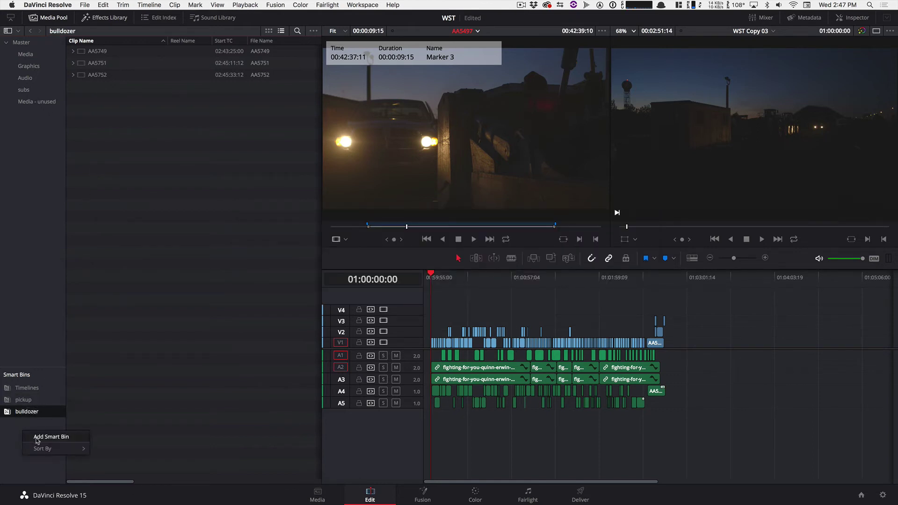
left_click(37, 437)
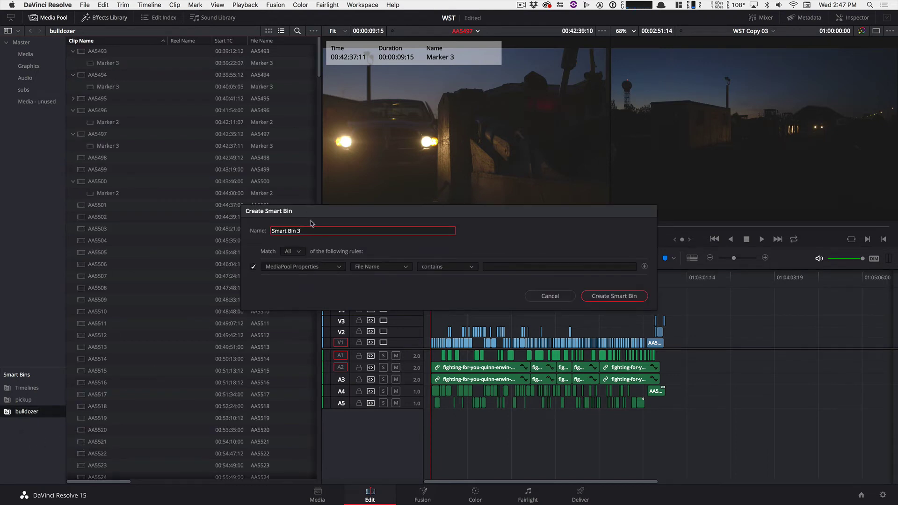
left_click_drag(313, 231, 257, 226)
type("dump truck")
left_click(376, 267)
scroll(373, 353, "down", 10)
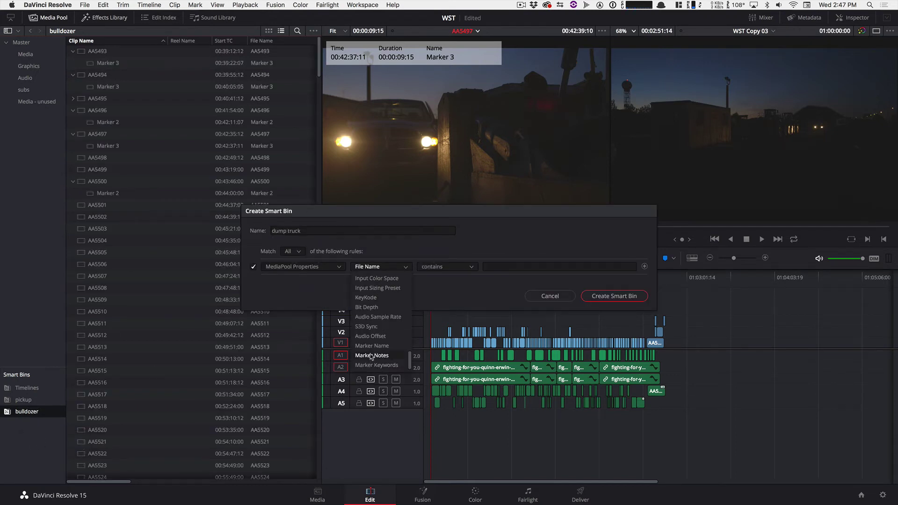
left_click(374, 365)
left_click(495, 266)
type("dump truck")
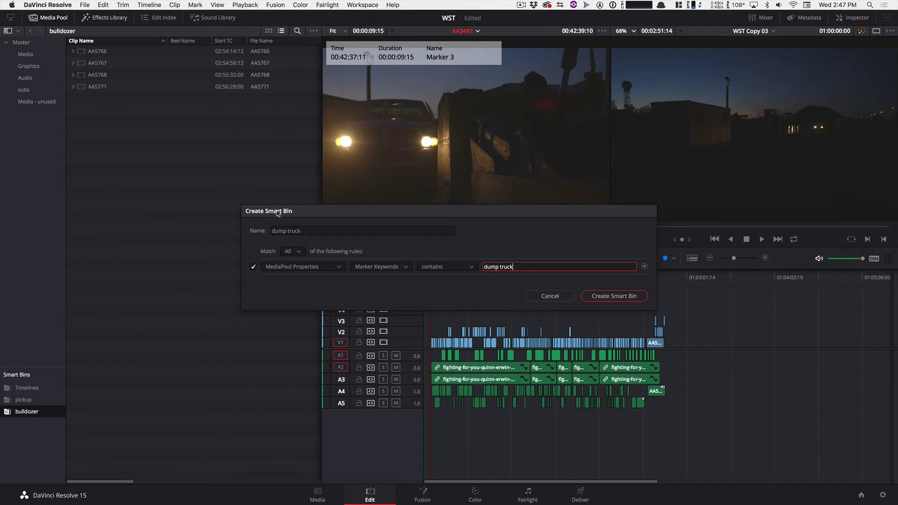
- Examine the smart bin rule's available properties, metadata categories and match conditions, and try adding a second rule before removing it
left_click(376, 267)
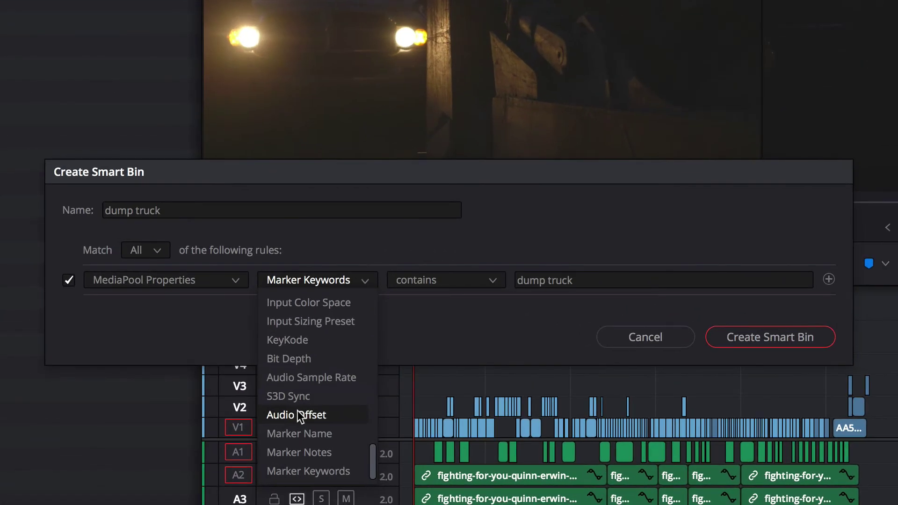
scroll(301, 394, "up", 5)
scroll(303, 388, "down", 5)
left_click(304, 471)
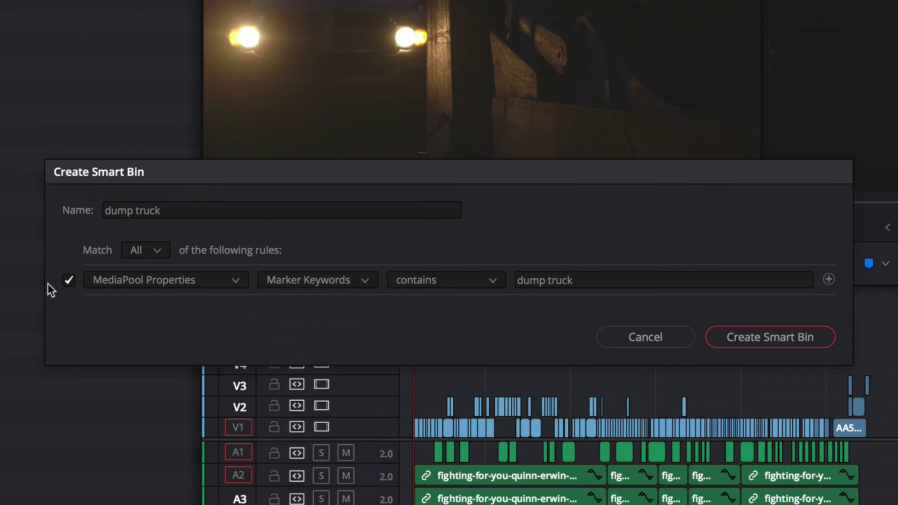
left_click(201, 282)
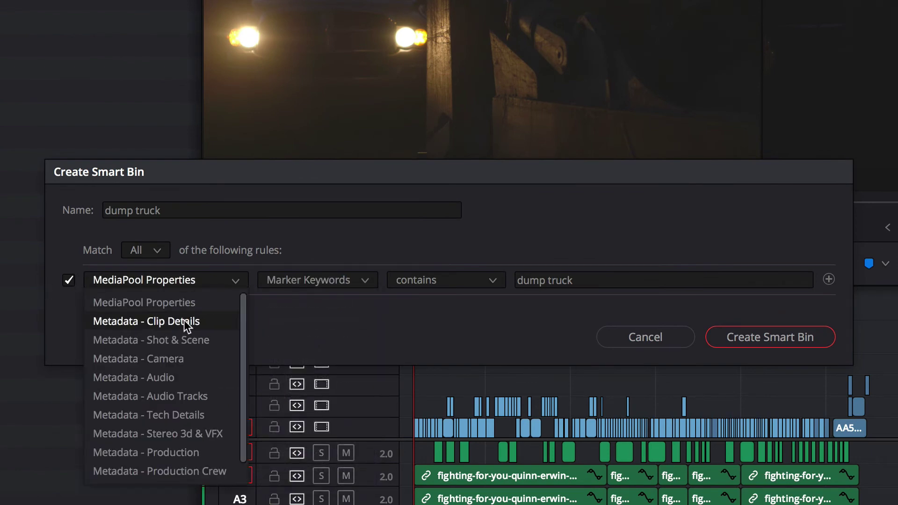
left_click_drag(245, 333, 241, 350)
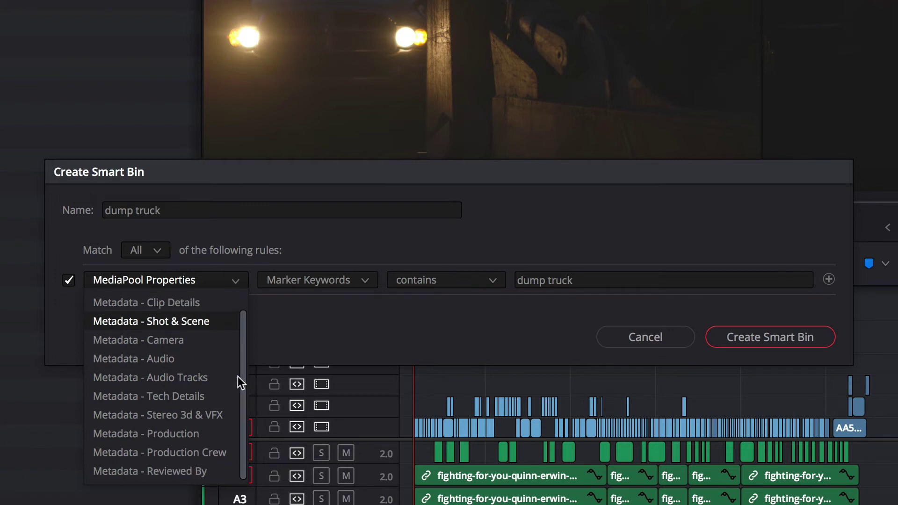
scroll(235, 333, "up", 1)
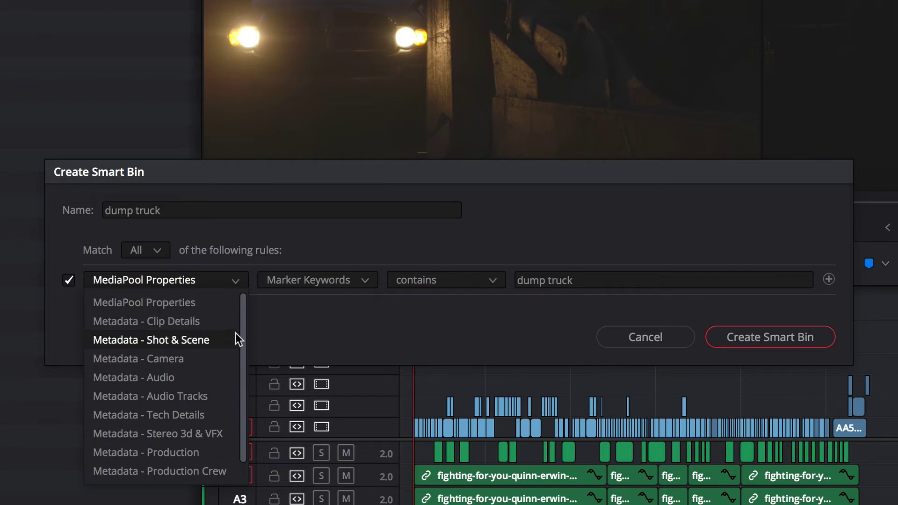
left_click(344, 297)
left_click(417, 280)
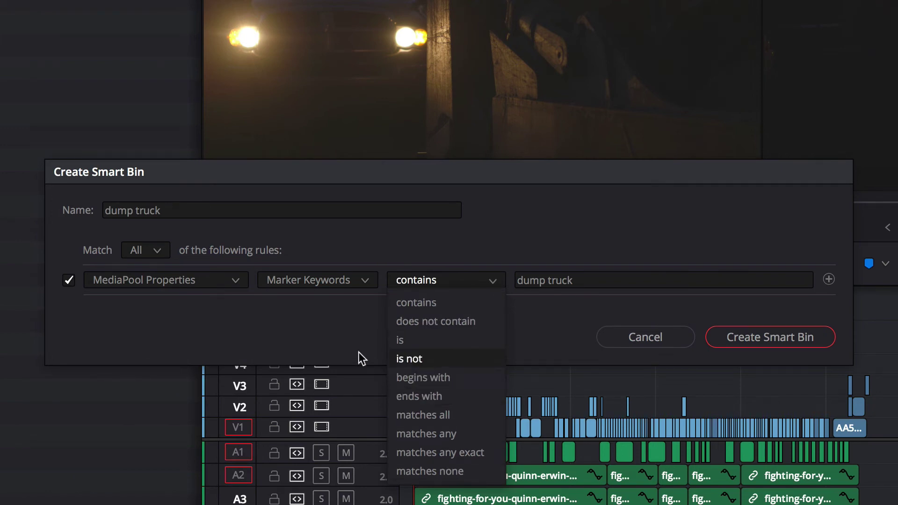
left_click(351, 340)
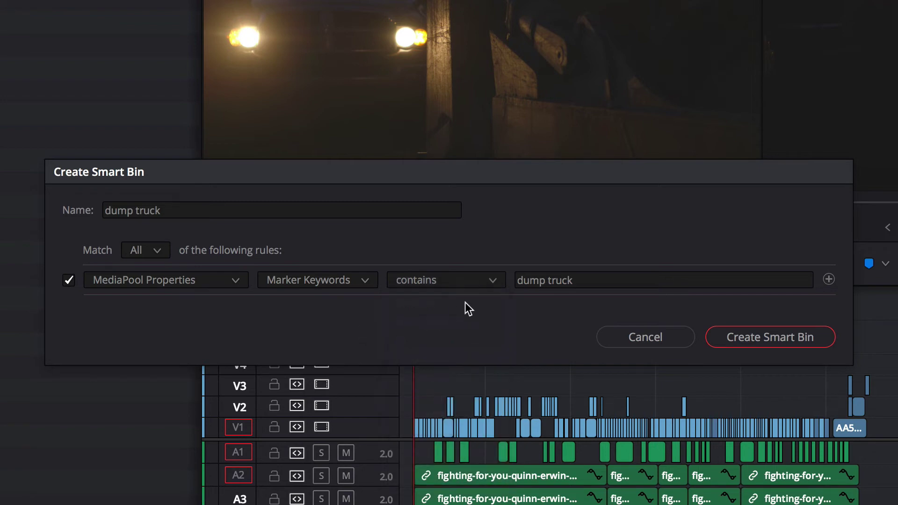
left_click(828, 280)
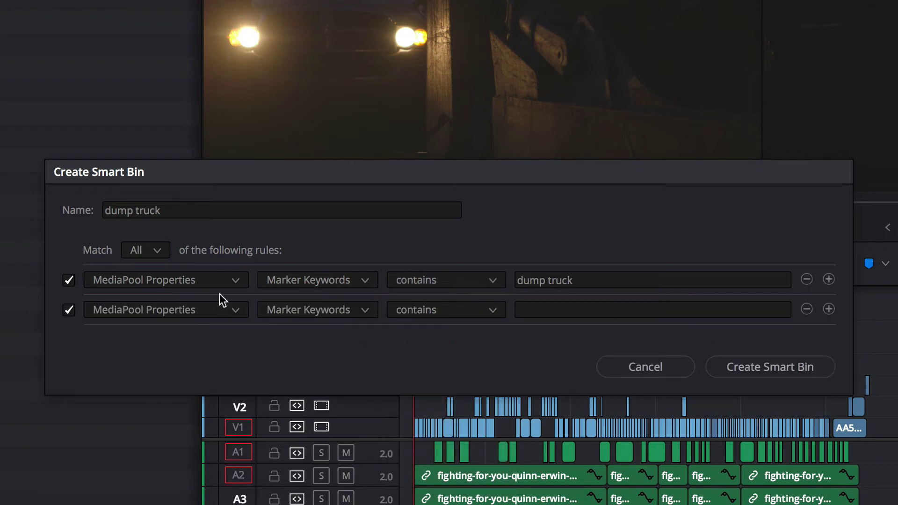
left_click(806, 310)
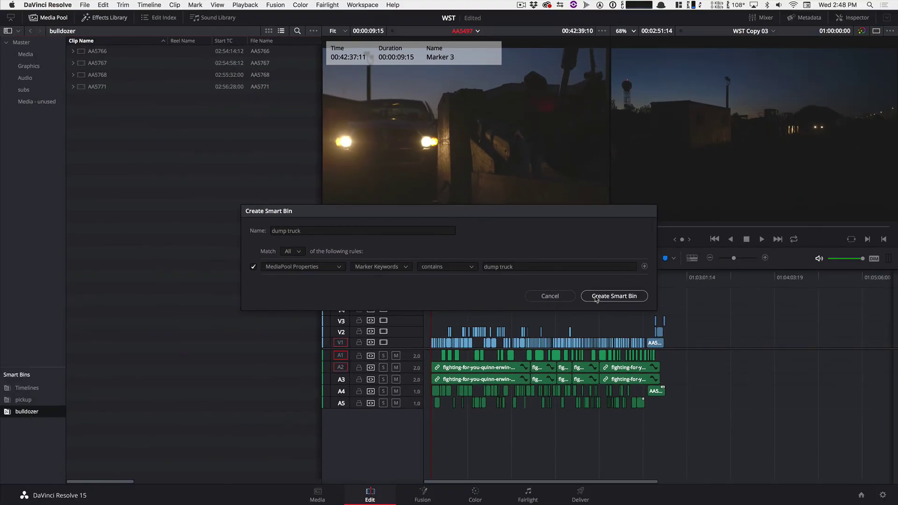
- Create the "dump truck" smart bin and load AA5771's Marker 3 range from it into the source viewer
left_click(596, 296)
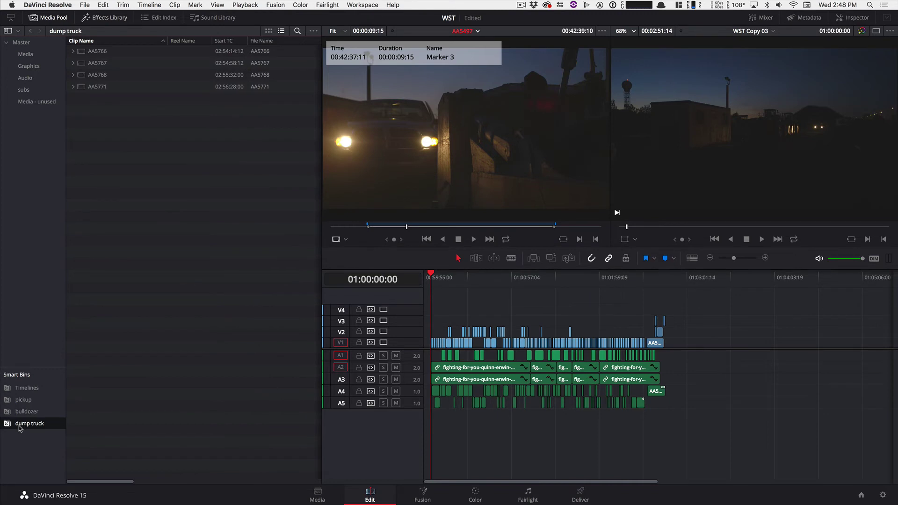
left_click(28, 423)
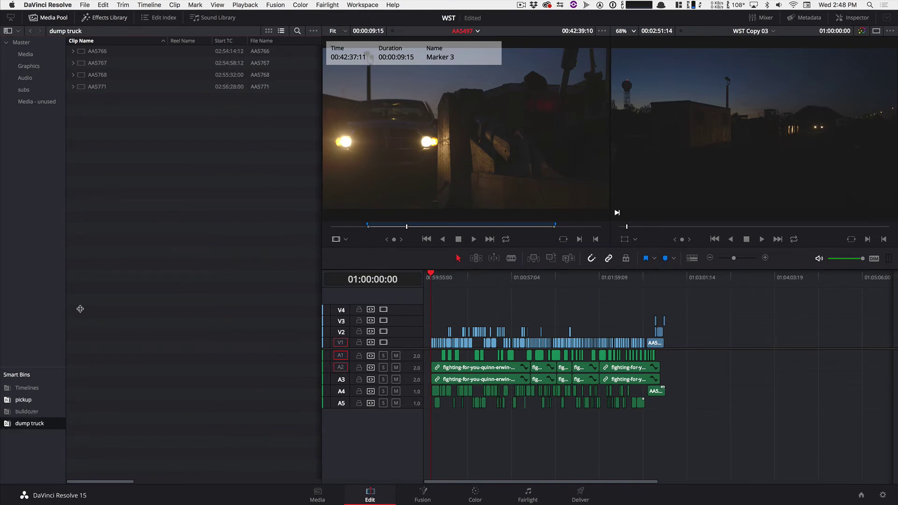
left_click(73, 87)
left_click(76, 97)
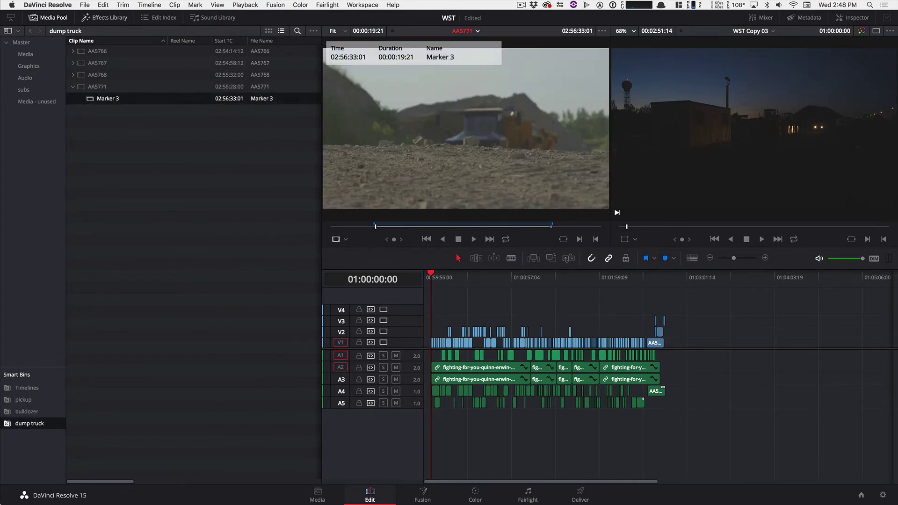
- Open the bulldozer smart bin and select the Marker 3 range of AA5751 for viewing
left_click(27, 411)
left_click(73, 63)
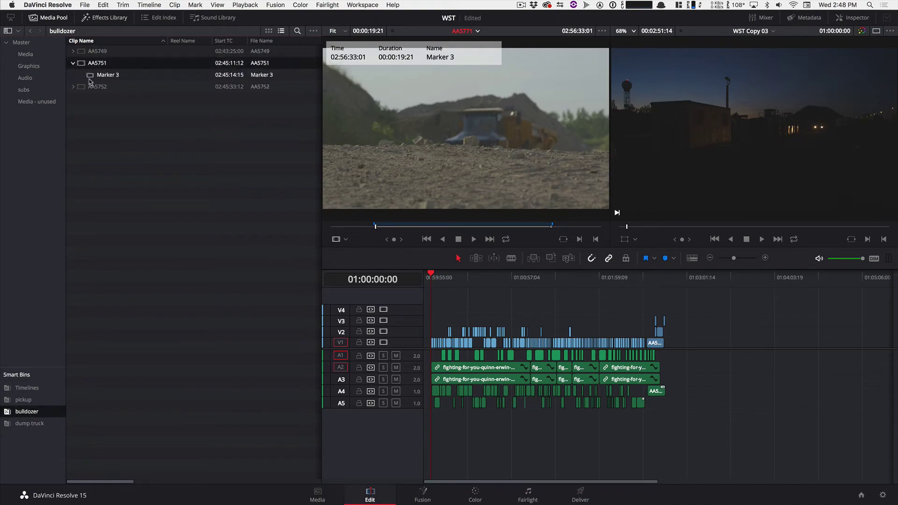
left_click(91, 75)
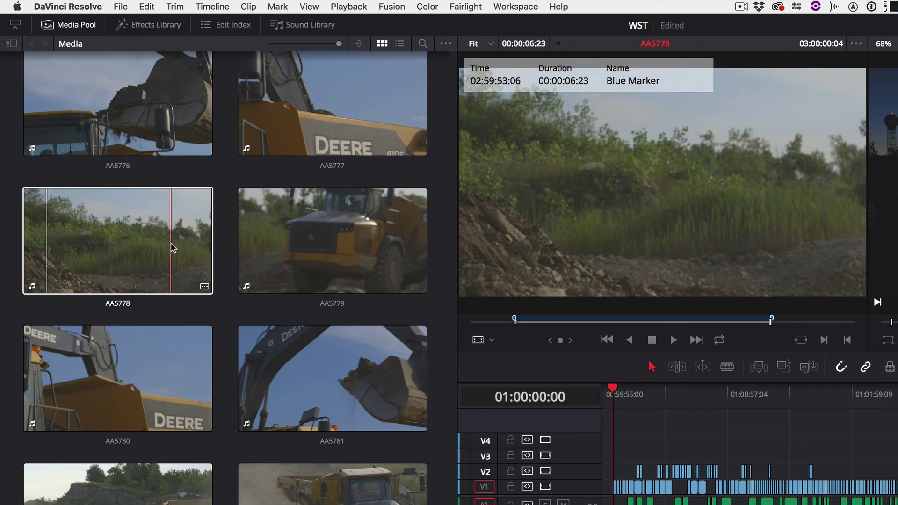
- Name AA5778's duration marker "close up dt" and give it the keyword "dump truck"
key("m")
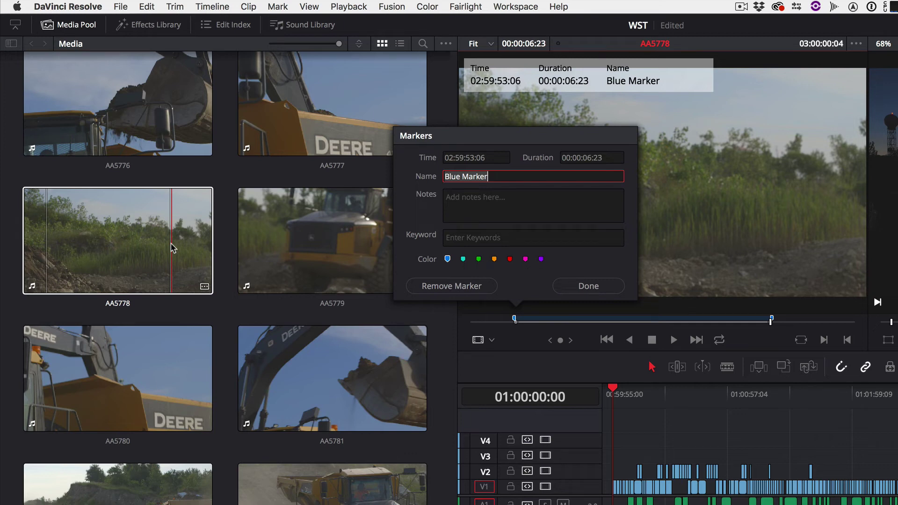
type("close up dt")
key("Tab")
type("dum")
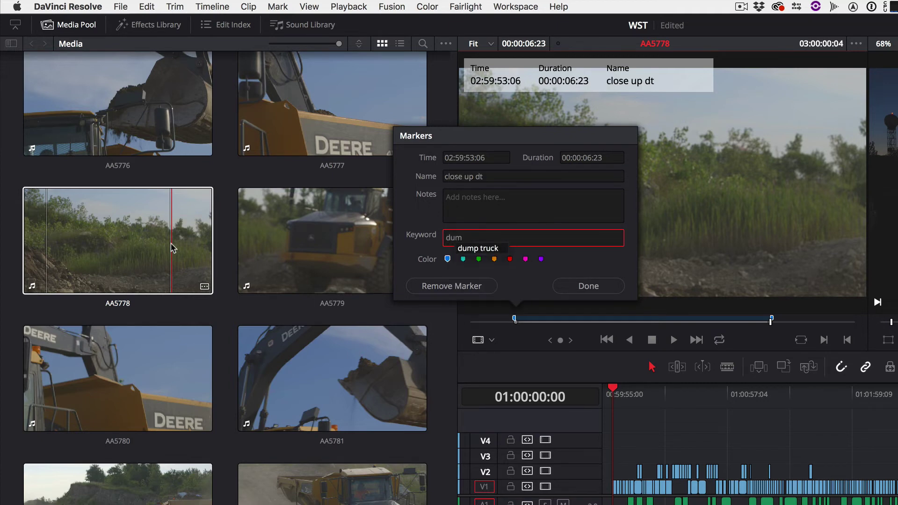
key("Return")
key("Tab")
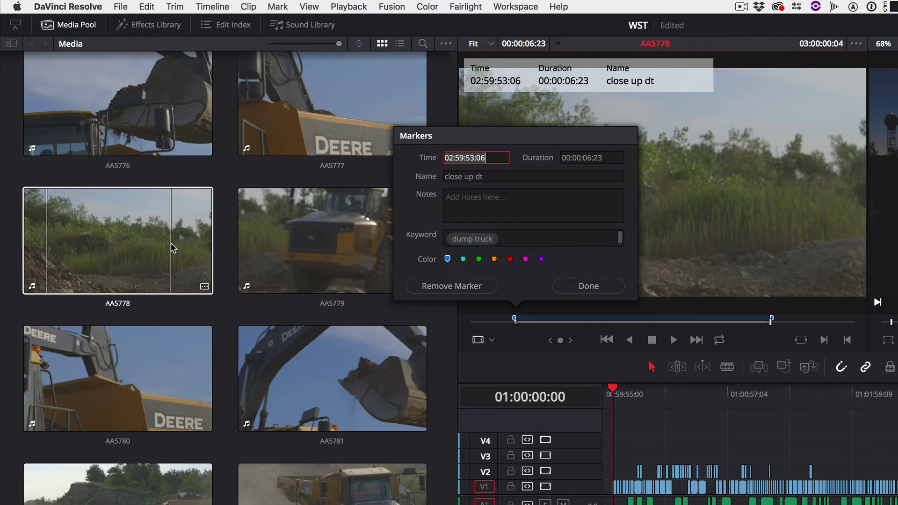
key("Return")
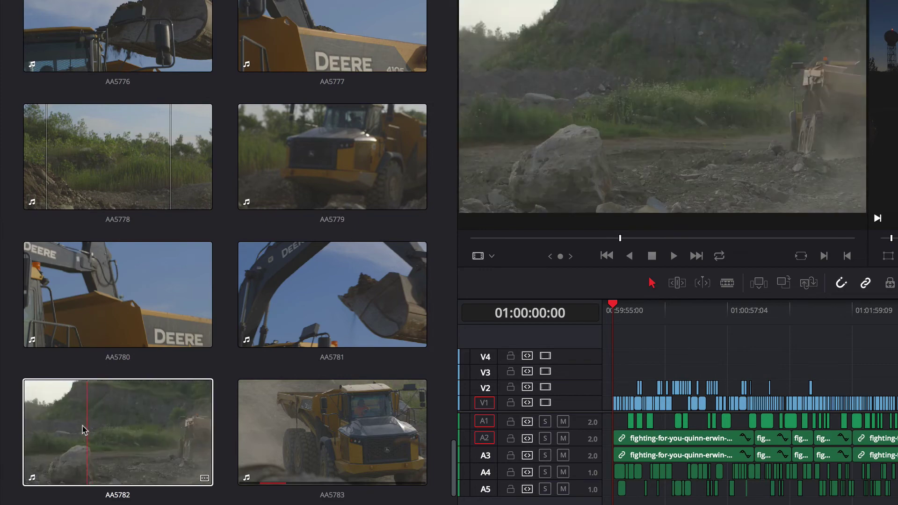
- Mark in and out points on AA5782 and add a duration marker of 00:00:23:23 over that range
key("i")
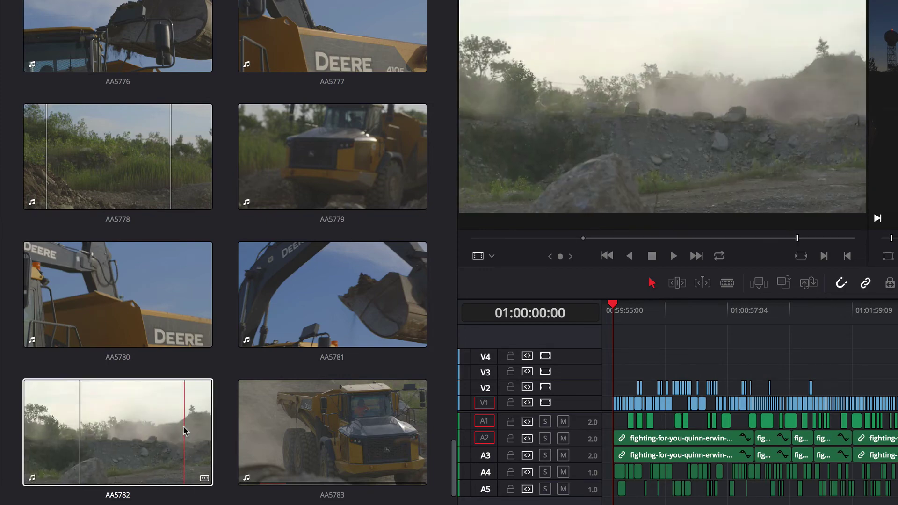
key("o")
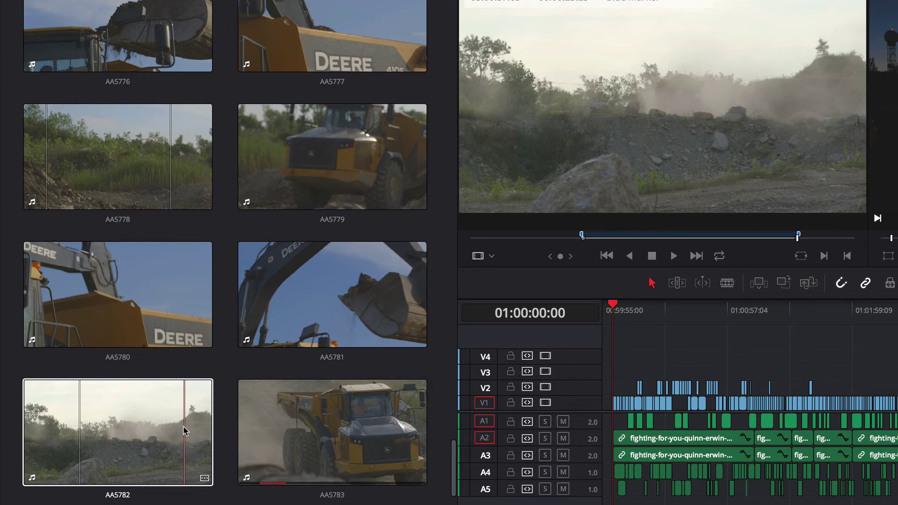
key("m")
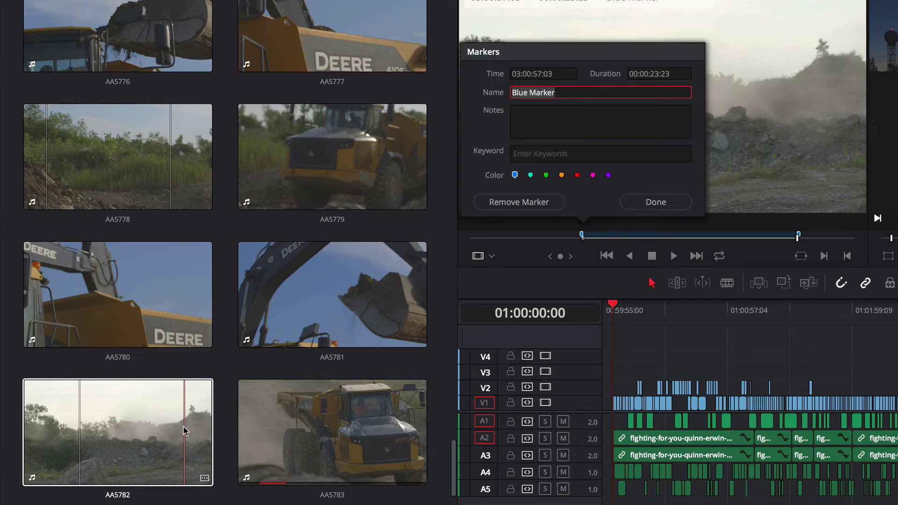
- Name AA5782's marker "dt from behind" and give it the keyword "dump truck"
key("ctrl+a")
type("dt from behin")
key("Tab")
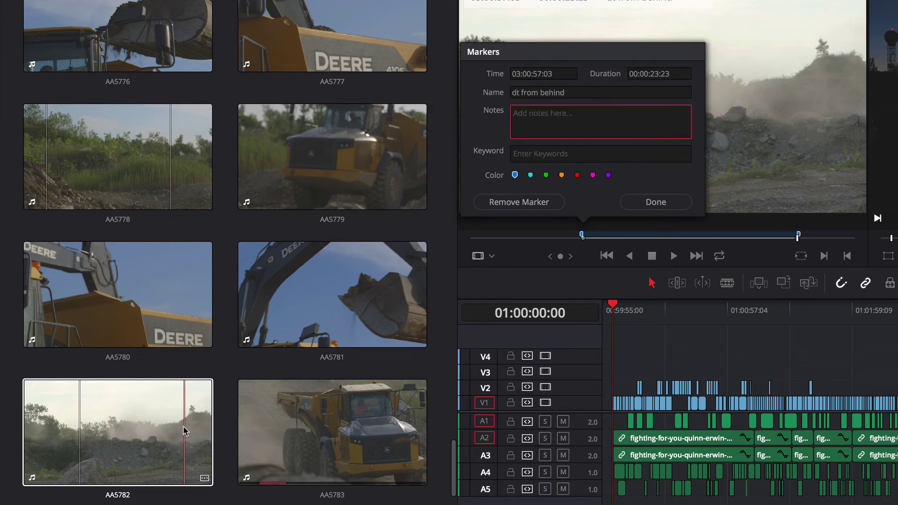
key("Tab")
type("dump")
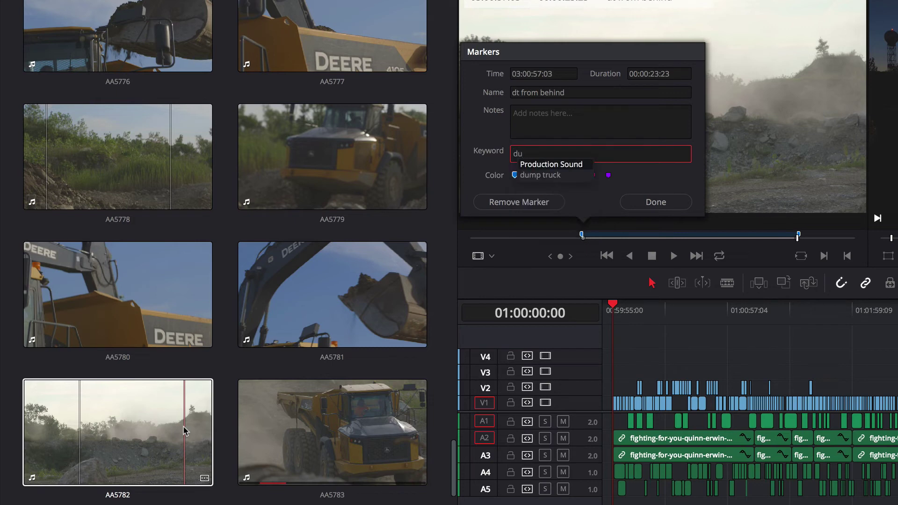
key("Return")
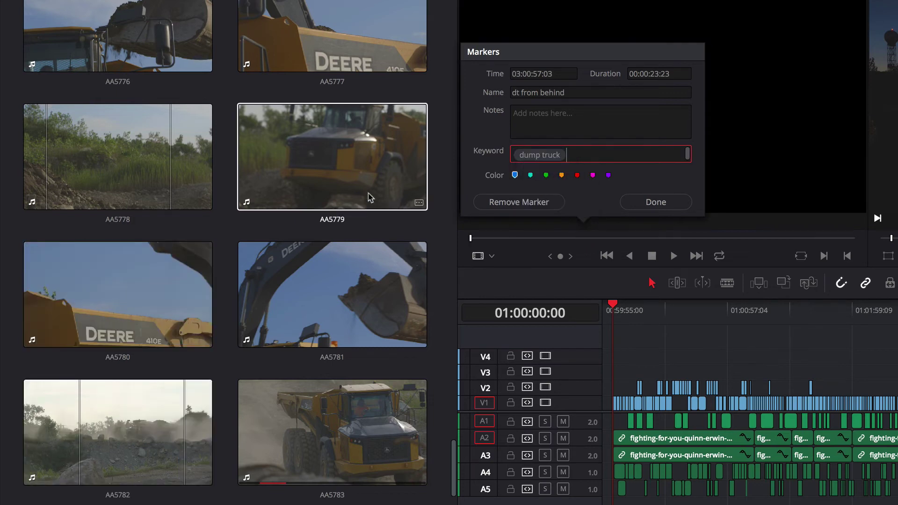
left_click(643, 200)
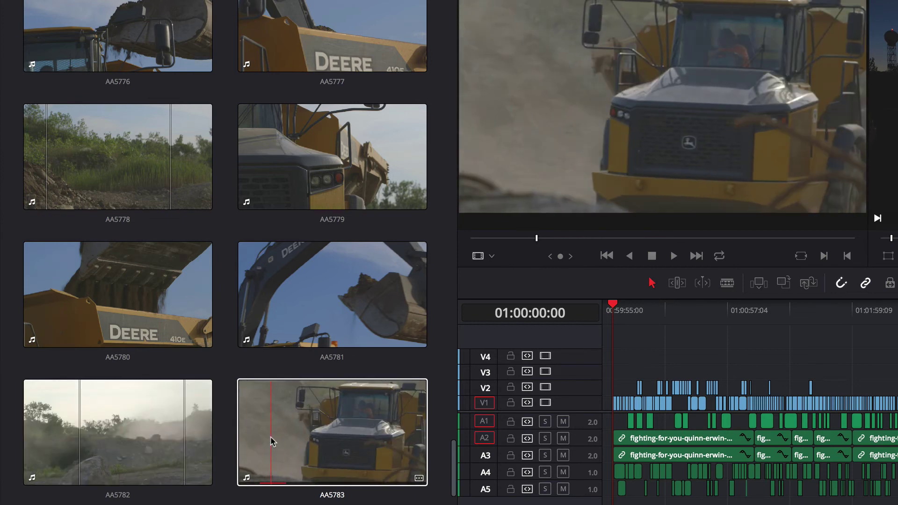
- Mark in and out points on AA5783 and add a duration marker of 00:00:15:00 over that range
key("i")
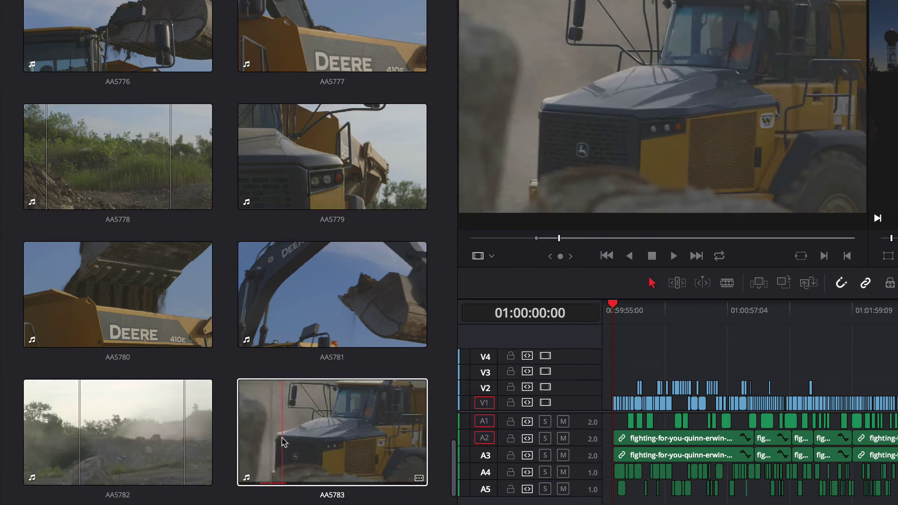
key("o")
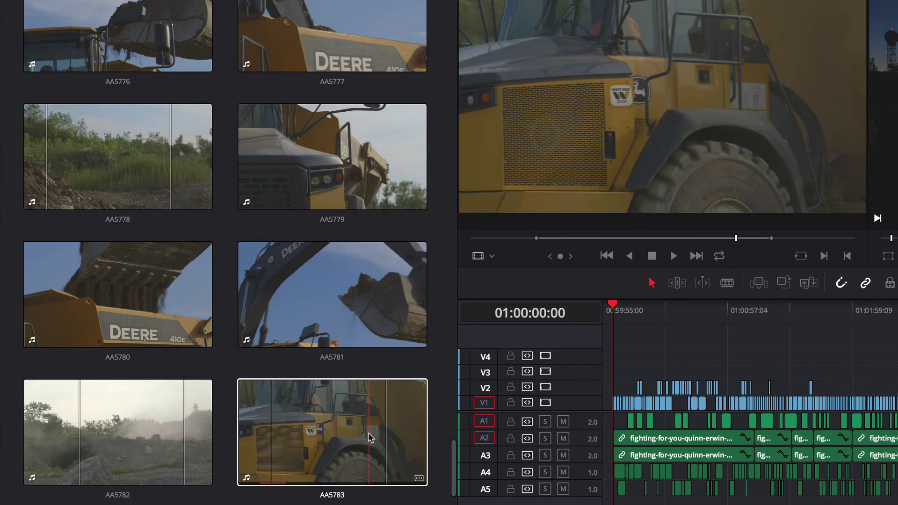
key("m")
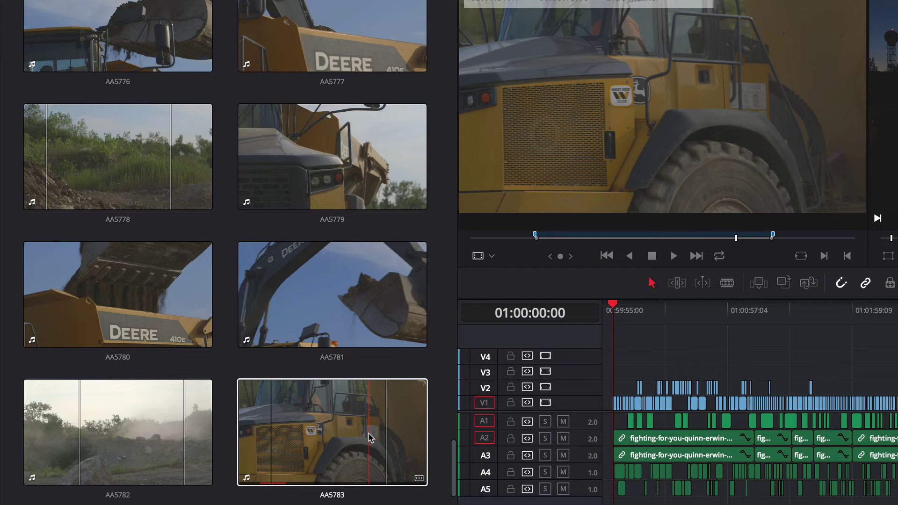
key("m")
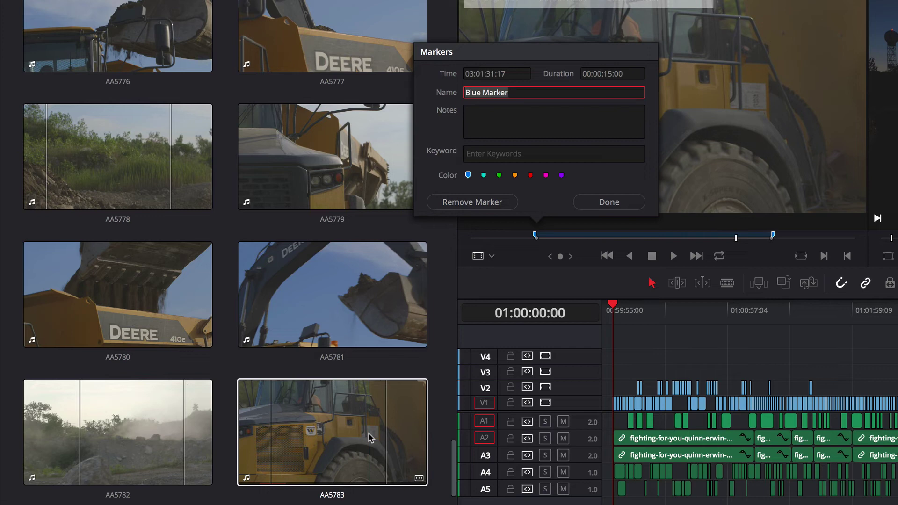
- Name AA5783's duration marker "can see driver" and give it the keyword "dump truck"
type("can ")
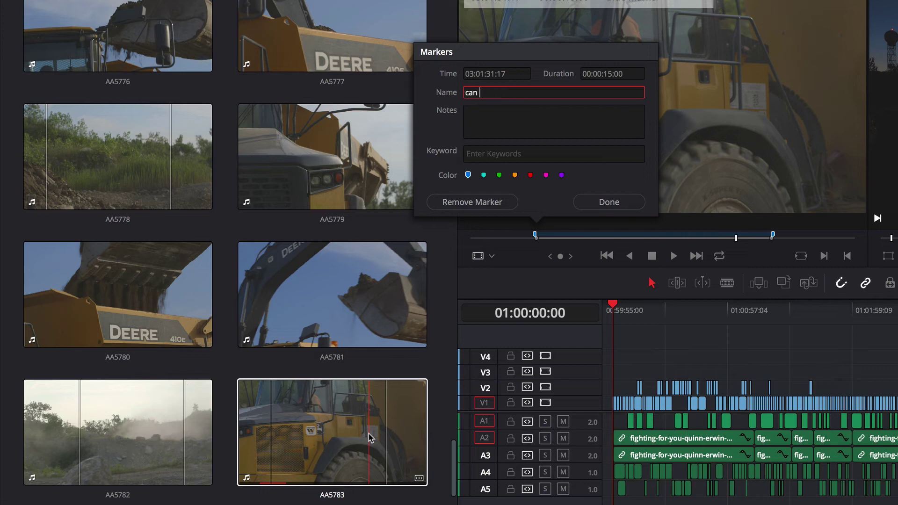
type("see driver")
key("Tab")
key("Tab")
type("du")
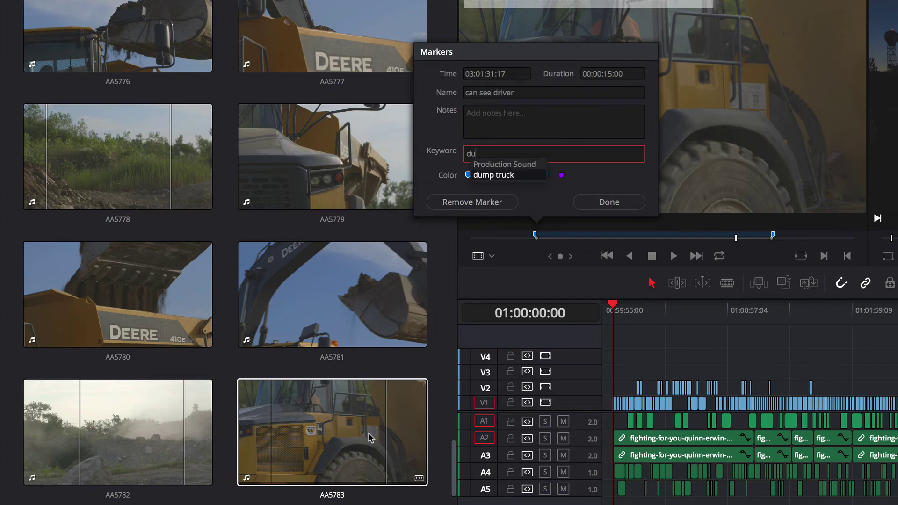
key("Return")
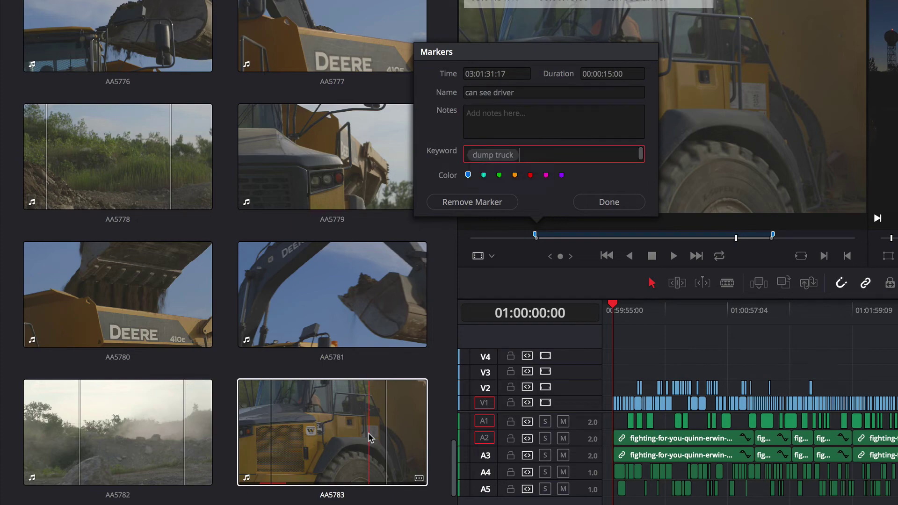
key("Tab")
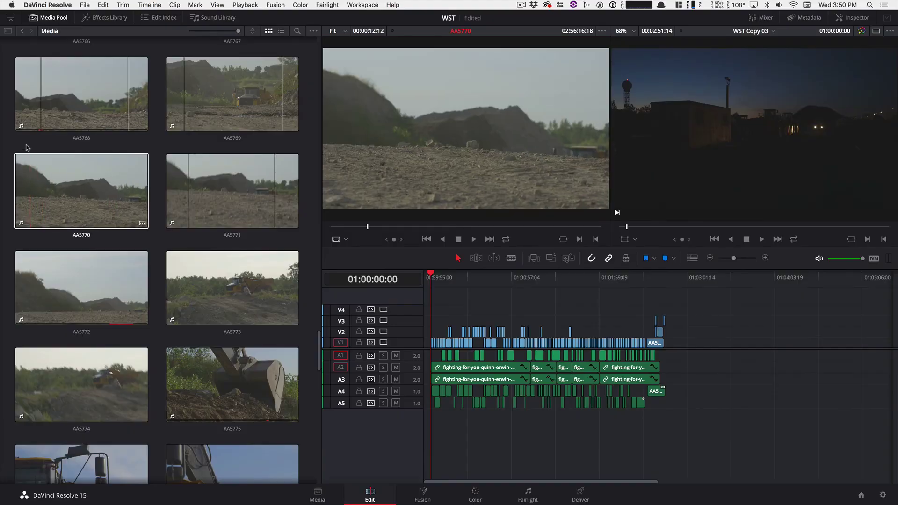
- Show the bin list and open the dump truck smart bin as a list of clips
left_click(8, 32)
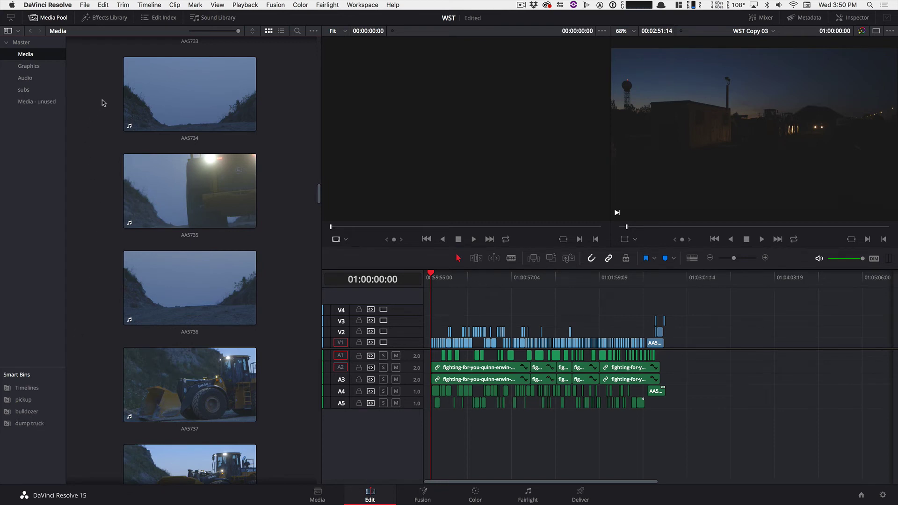
left_click(181, 102)
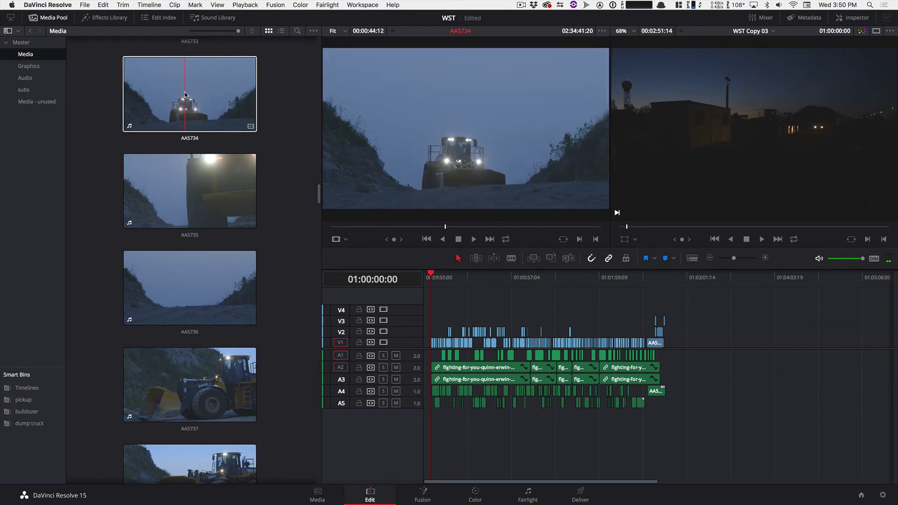
left_click(116, 141)
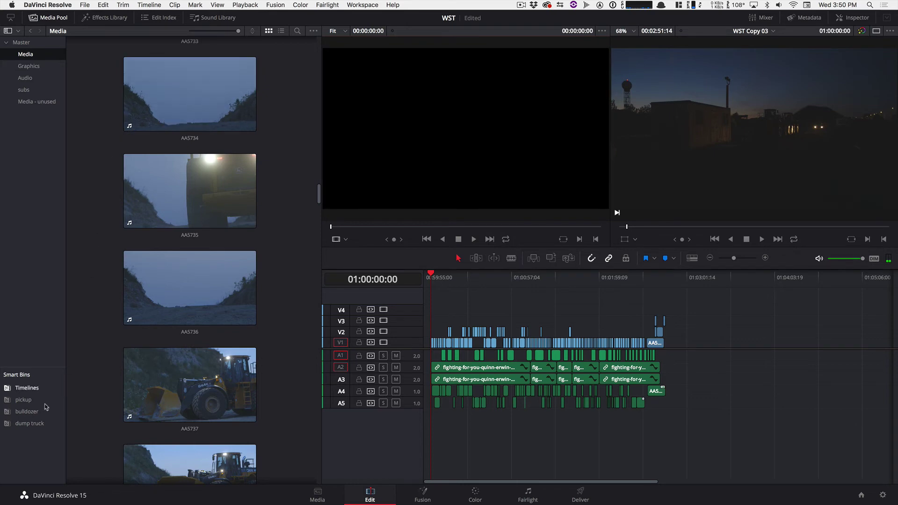
left_click(30, 424)
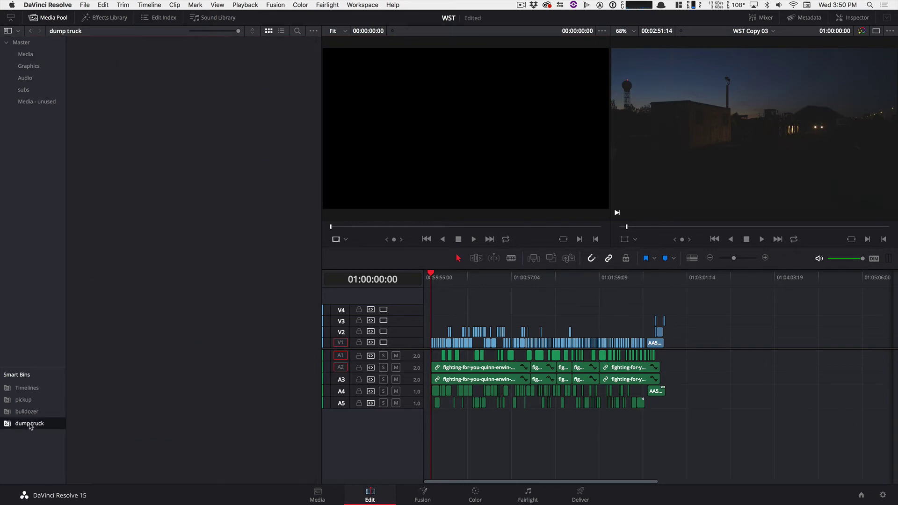
left_click(281, 31)
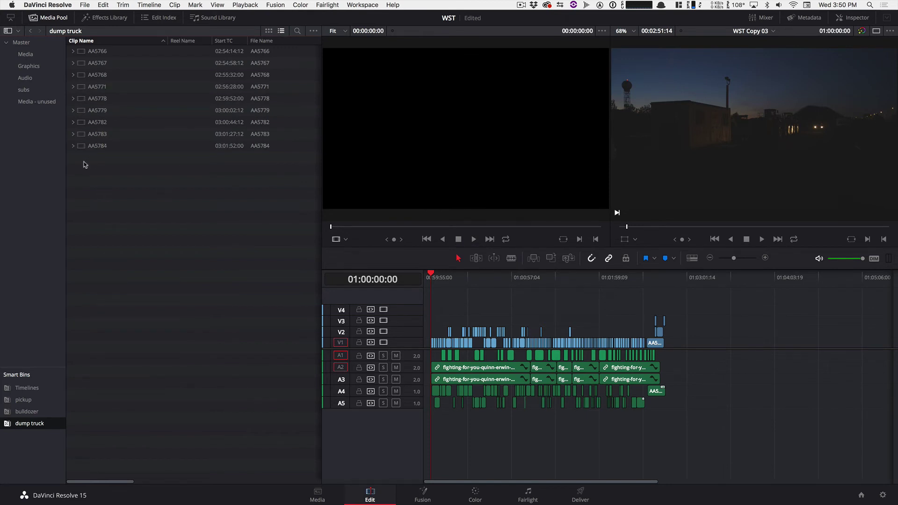
mouse_move(120, 177)
left_mouse_down()
mouse_move(88, 132)
mouse_move(90, 156)
left_mouse_up()
- Expand and collapse AA5766, AA5767 and AA5768 to check the marker ranges under each clip
left_click(73, 51)
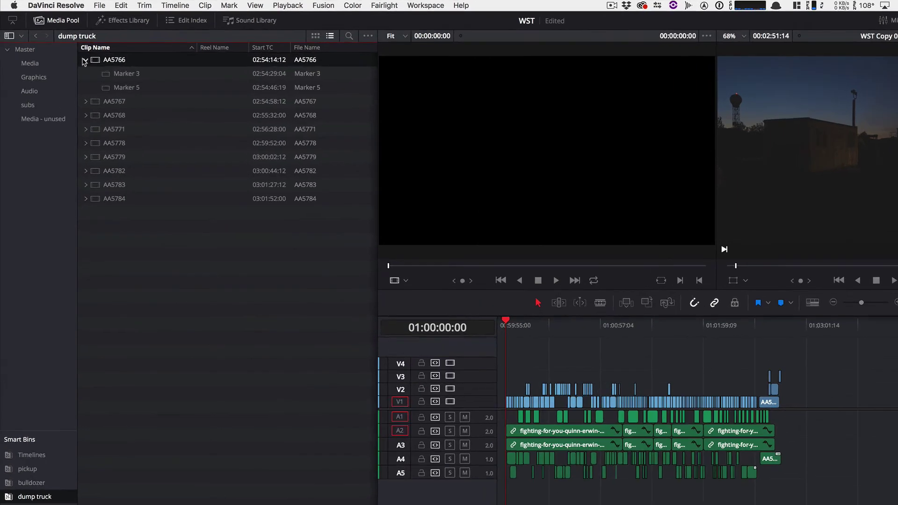
left_click(84, 59)
left_click(85, 74)
left_click(86, 73)
left_click(86, 88)
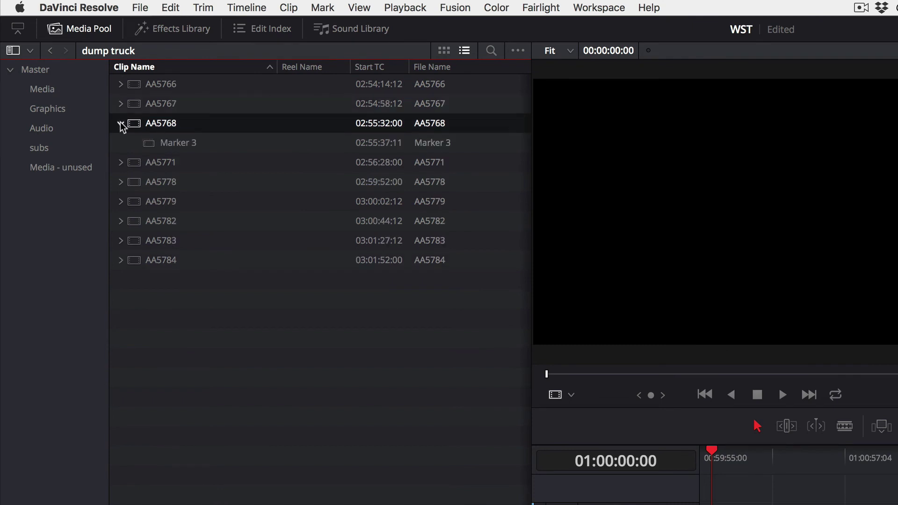
left_click(121, 124)
- Expand AA5784, AA5783 and AA5782, and view AA5784's loading ranges in the source viewer
left_click(121, 241)
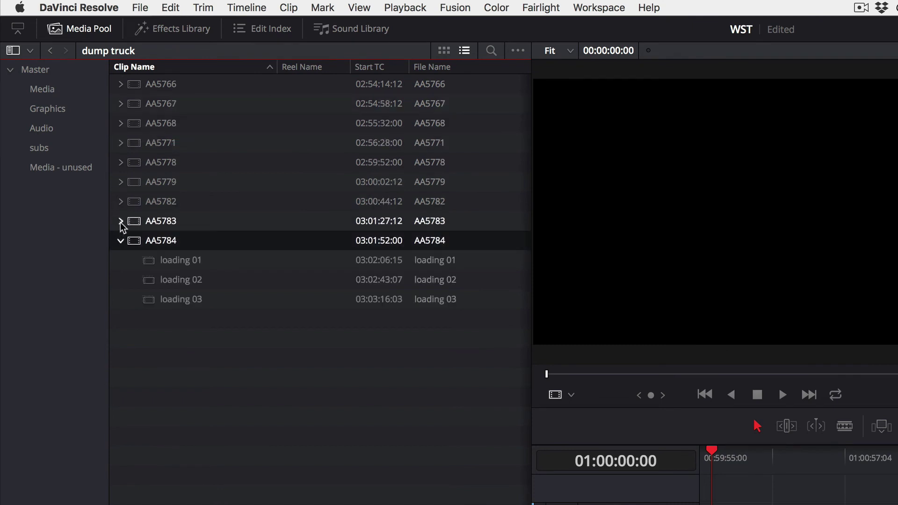
left_click(121, 221)
left_click(121, 201)
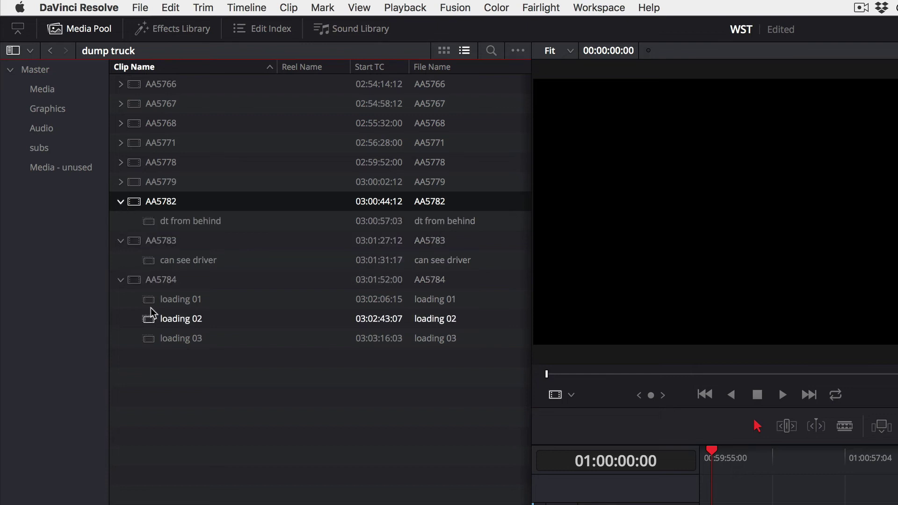
left_click(130, 274)
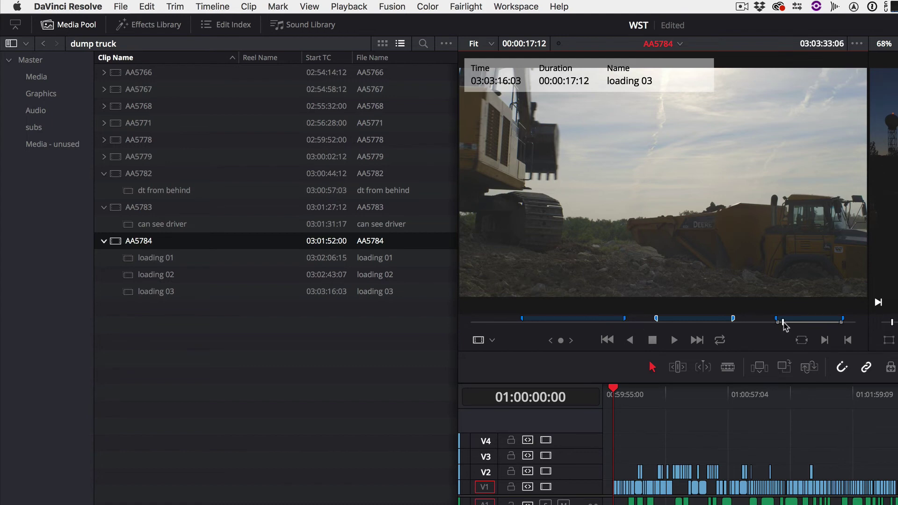
left_click(130, 262)
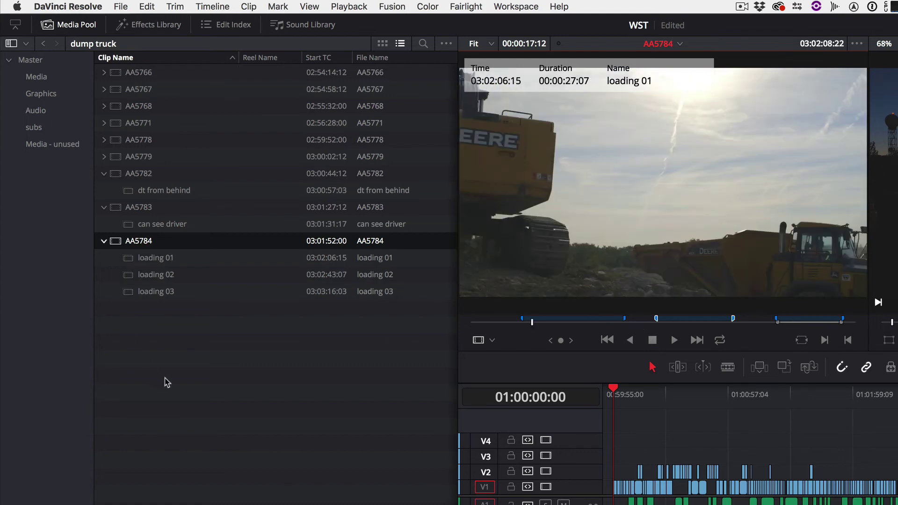
- Select all entries in the dump truck smart bin and try to expand their marker ranges together
left_click_drag(164, 377, 95, 69)
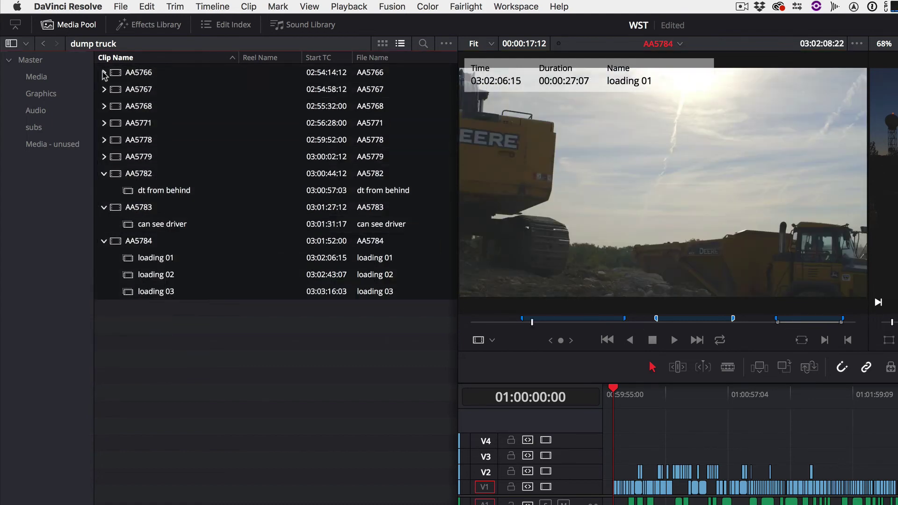
left_click(104, 72)
left_click(103, 72)
mouse_move(160, 368)
left_mouse_down()
mouse_move(87, 97)
mouse_move(91, 58)
left_mouse_up()
left_click(104, 89)
left_click_drag(196, 462, 96, 64)
left_click(104, 156)
left_click_drag(136, 383, 104, 206)
left_click(104, 207)
left_click(104, 190)
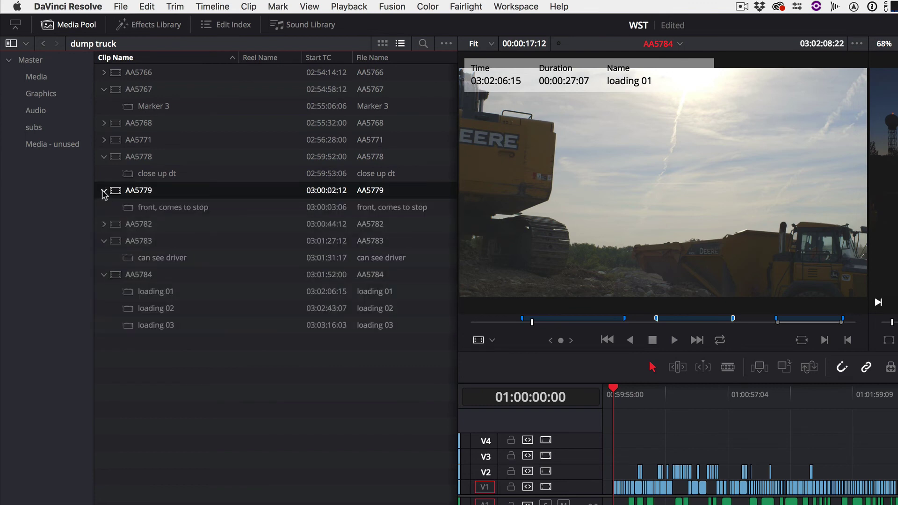
- Collapse the marker ranges of AA5779, AA5778, AA5767 and AA5766, leaving AA5768 expanded
left_click(104, 190)
left_click(104, 156)
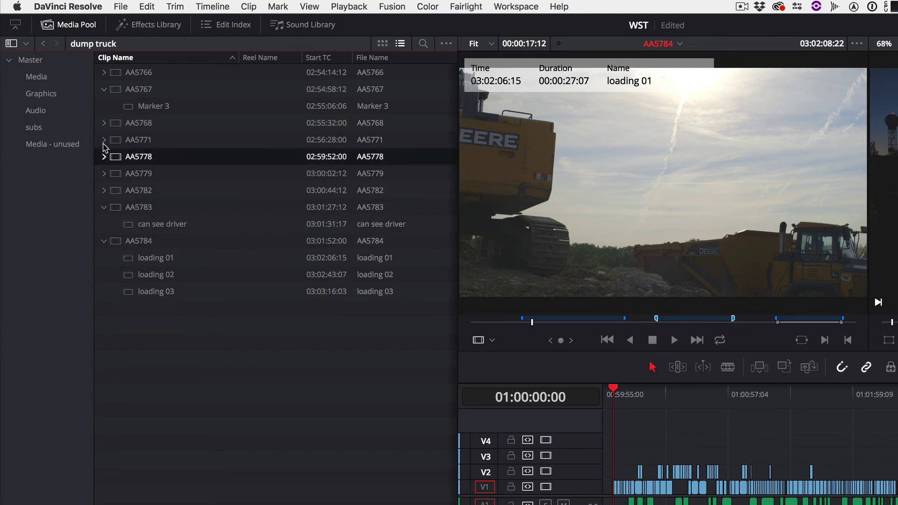
left_click(104, 123)
left_click(104, 89)
left_click(104, 73)
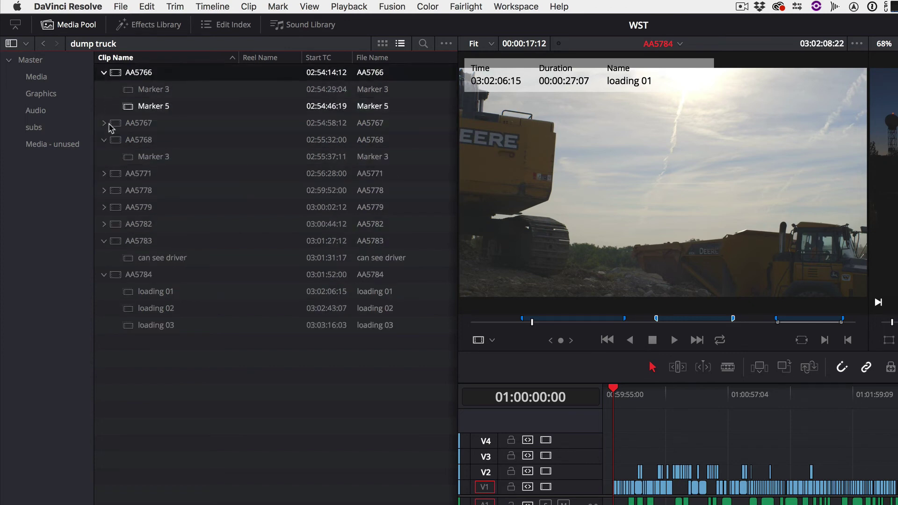
left_click(104, 72)
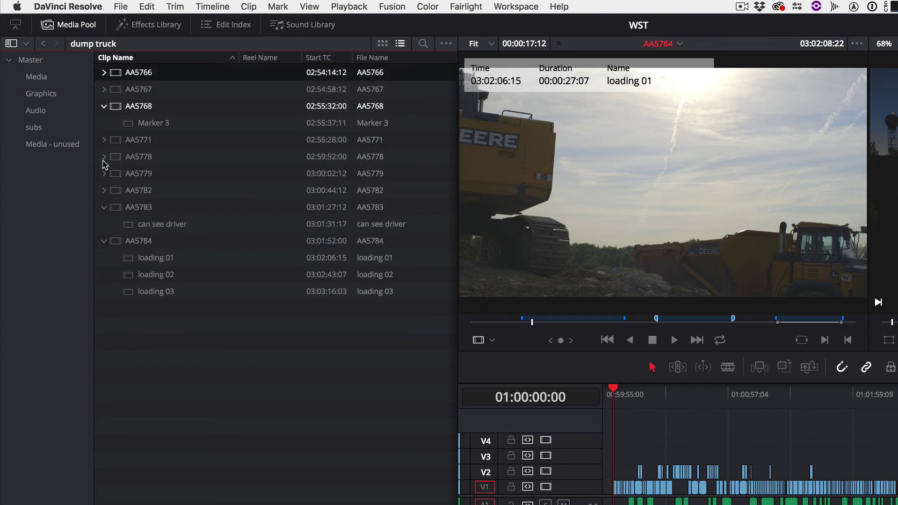
- Expand AA5782, AA5779 and AA5778 to list their named marker ranges
left_click(104, 190)
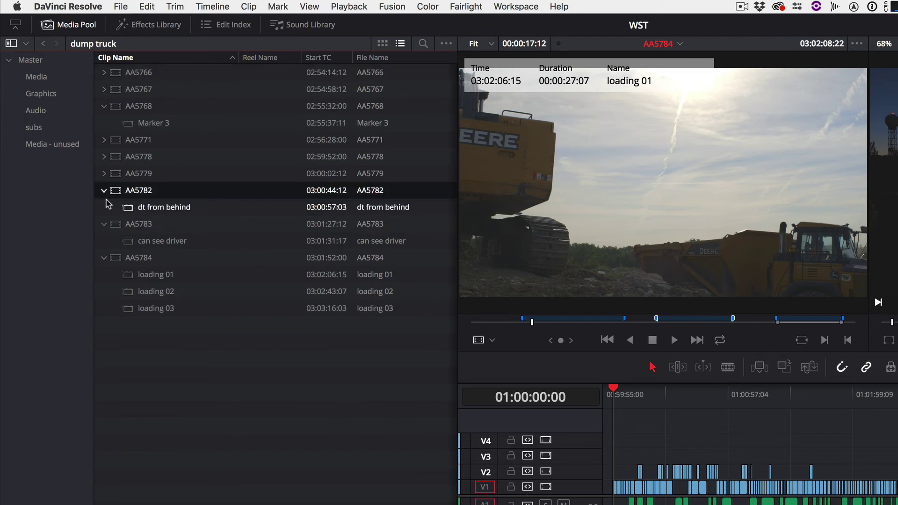
left_click(103, 173)
left_click(104, 157)
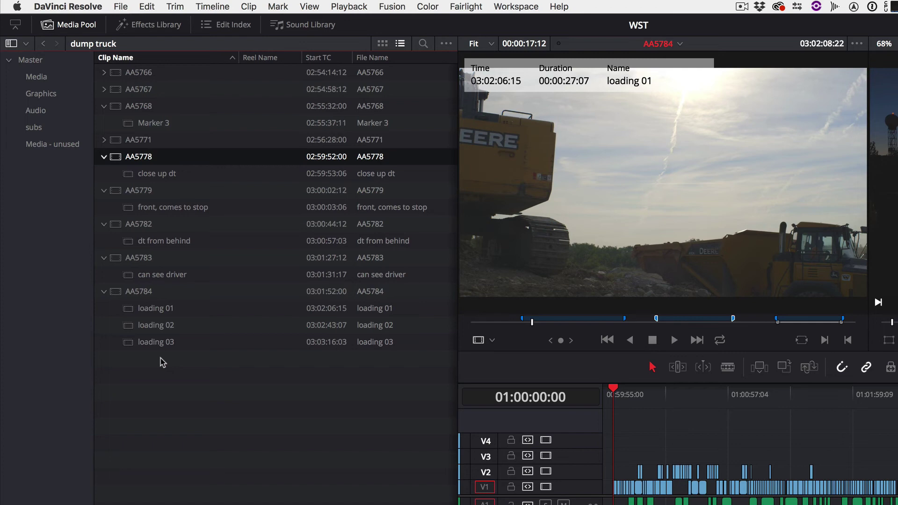
- View AA5784's loading 01, loading 02 and loading 03 ranges one after another in the source viewer
left_click(114, 296)
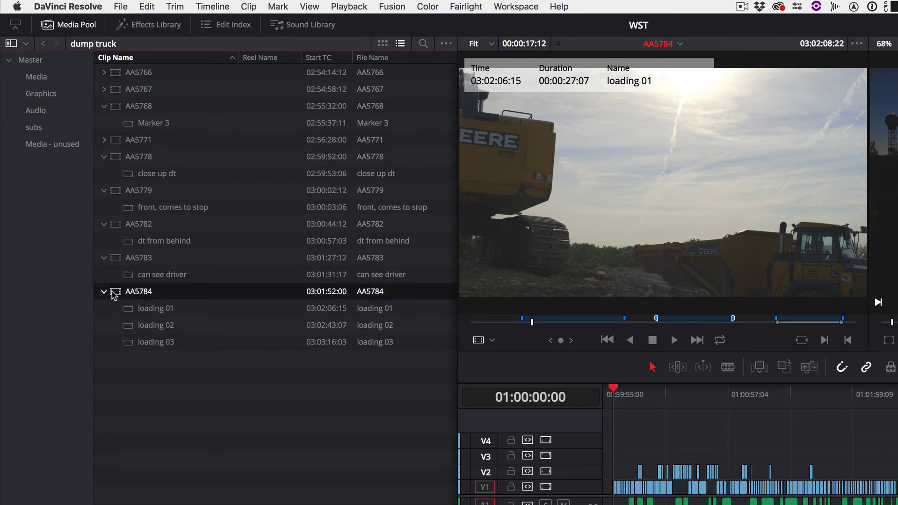
left_click(127, 309)
left_click(128, 327)
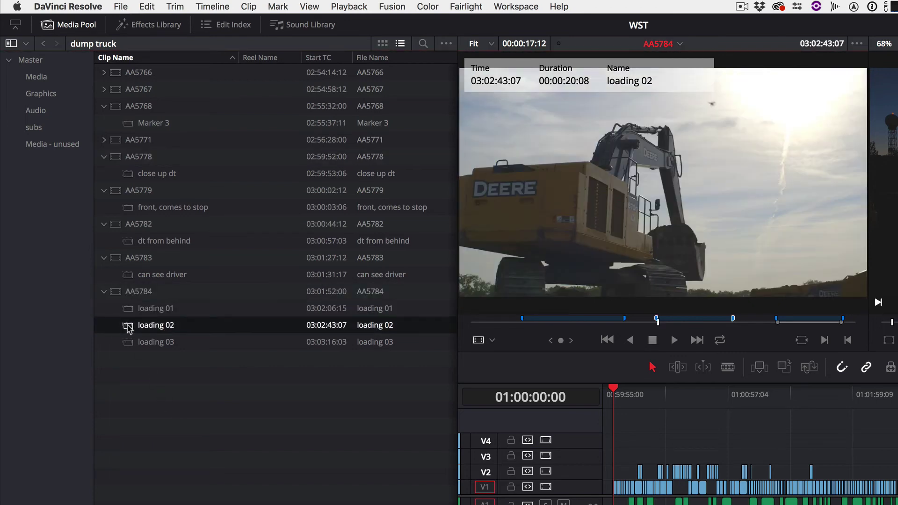
left_click(127, 344)
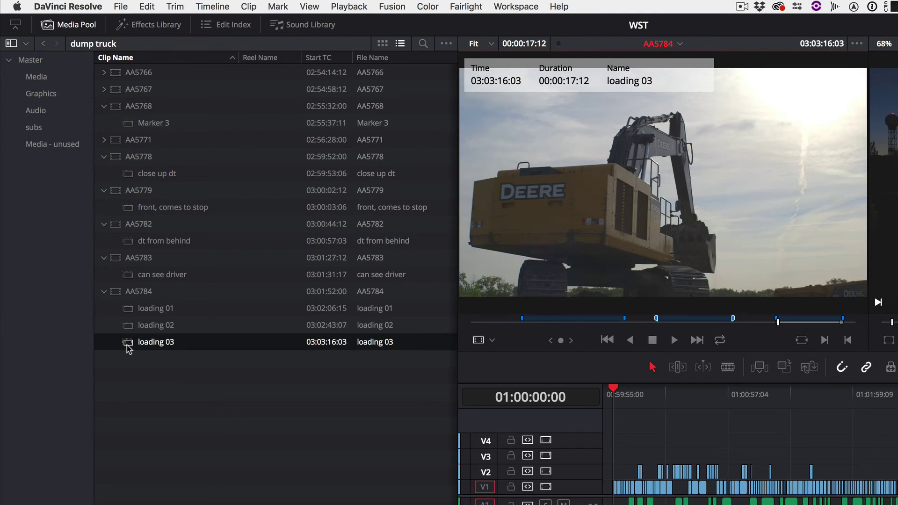
left_click(127, 309)
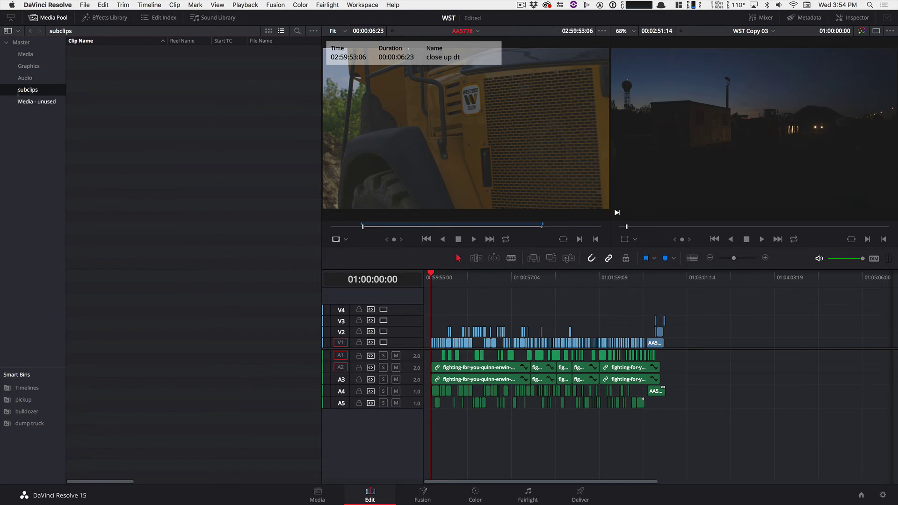
- Expand AA5784, AA5783, AA5782 and AA5779 in the dump truck smart bin, and open the subclips bin
left_click(18, 426)
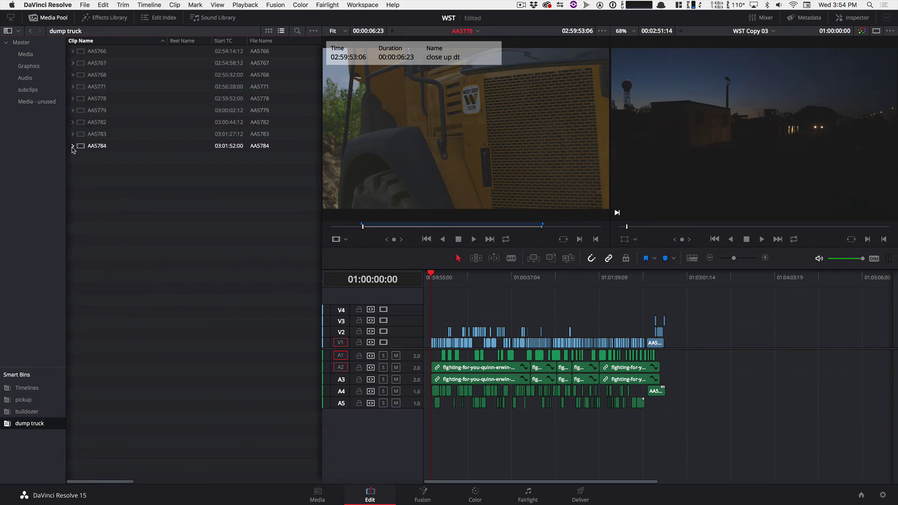
left_click(72, 145)
left_click(72, 133)
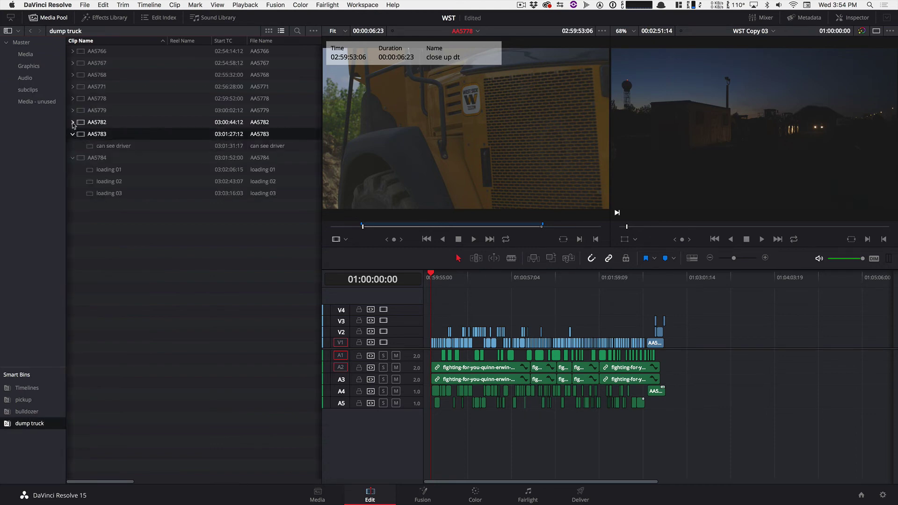
left_click(72, 122)
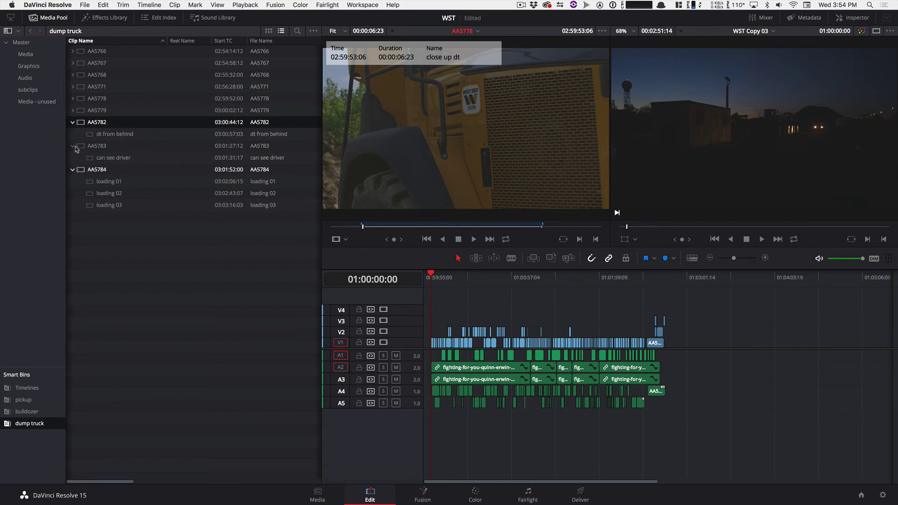
left_click(73, 111)
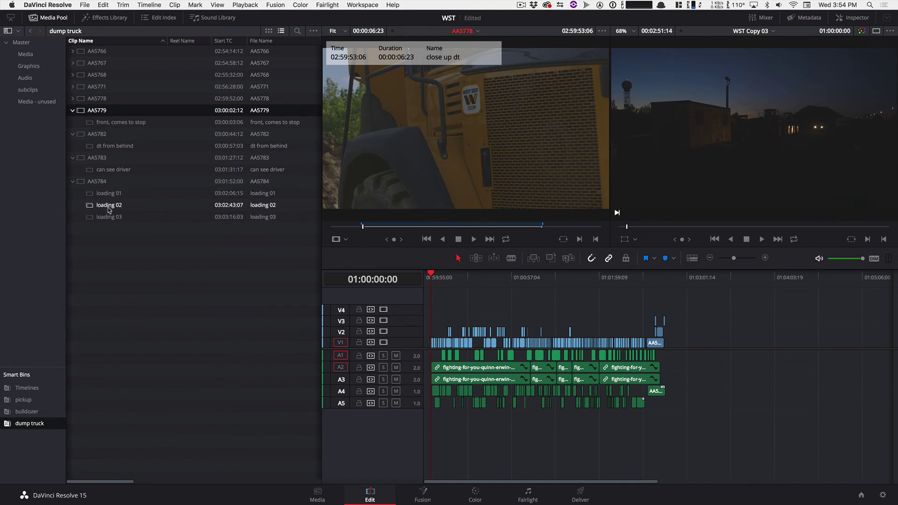
left_click(29, 88)
left_click(27, 76)
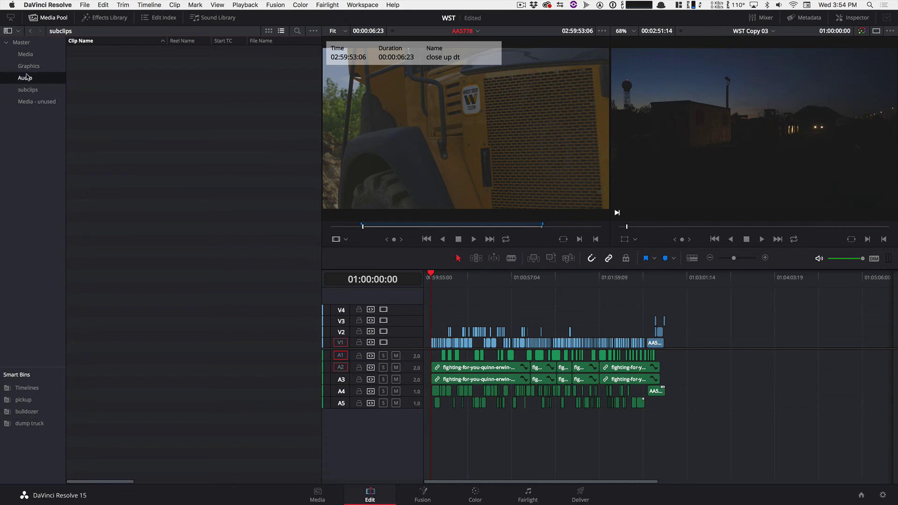
- Open the dump truck smart bin and expand the marker ranges of AA5784, AA5783, AA5782 and AA5779
left_click(27, 89)
left_click(29, 425)
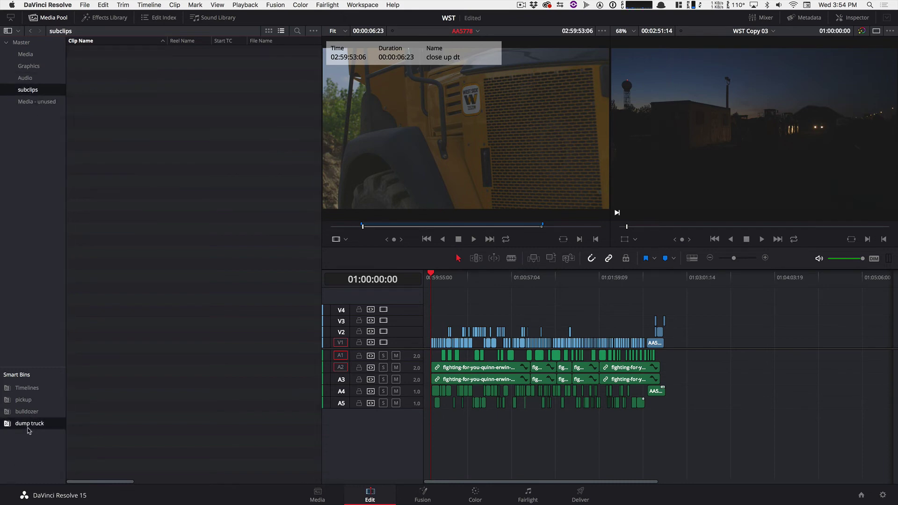
left_click(73, 145)
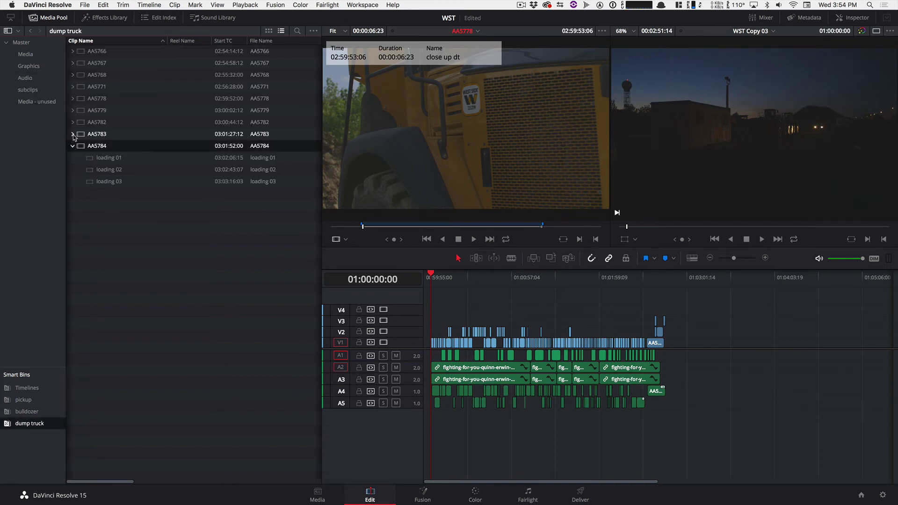
left_click(73, 134)
left_click(72, 122)
left_click(73, 110)
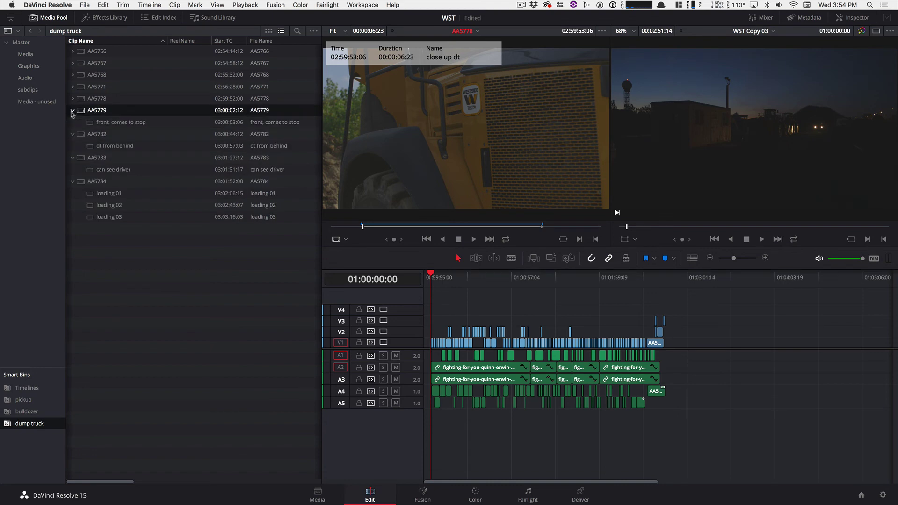
- Look through the pickup, bulldozer and dump truck smart bins and the subclips bin one after another
left_click(24, 400)
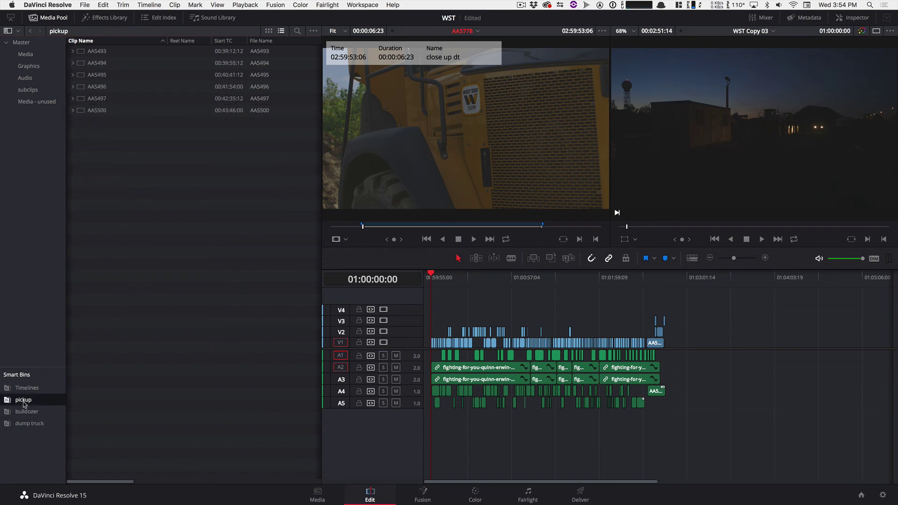
left_click(21, 411)
left_click(21, 424)
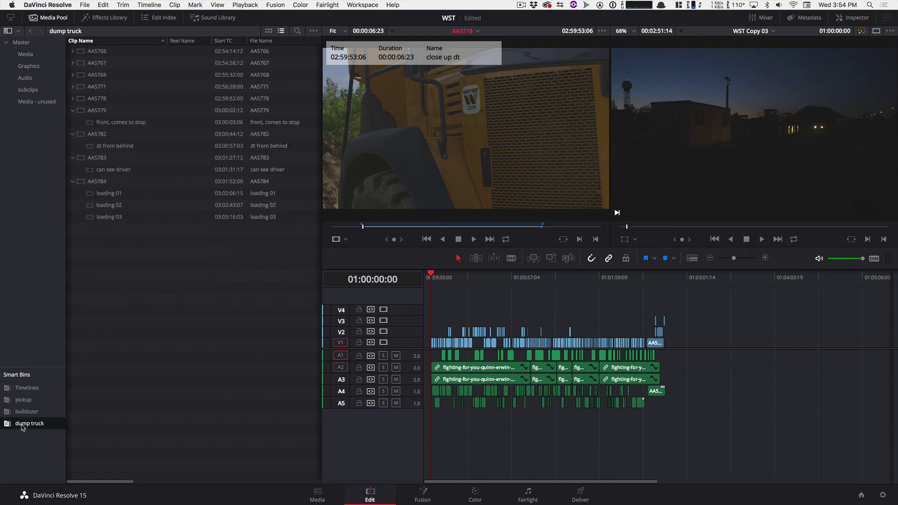
left_click(26, 89)
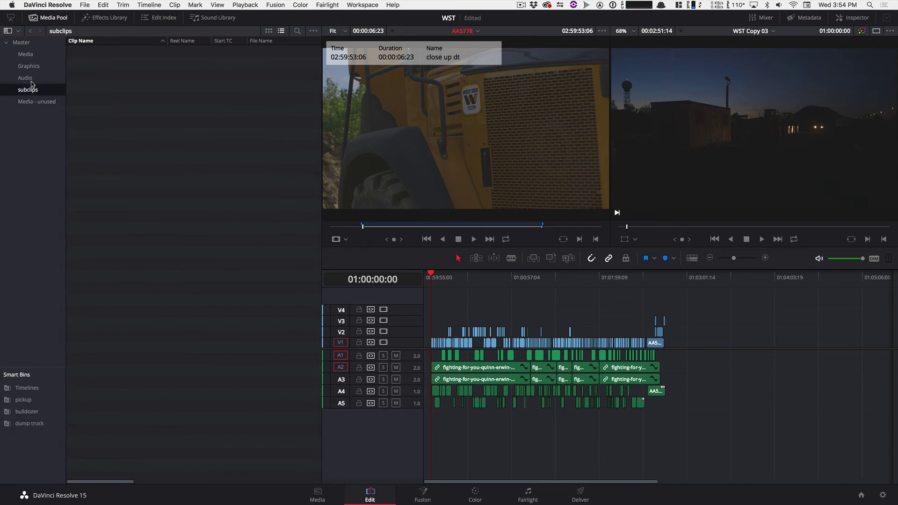
- Return to the dump truck smart bin and list the named marker ranges of AA5784, AA5783, AA5782 and AA5779
left_click(33, 424)
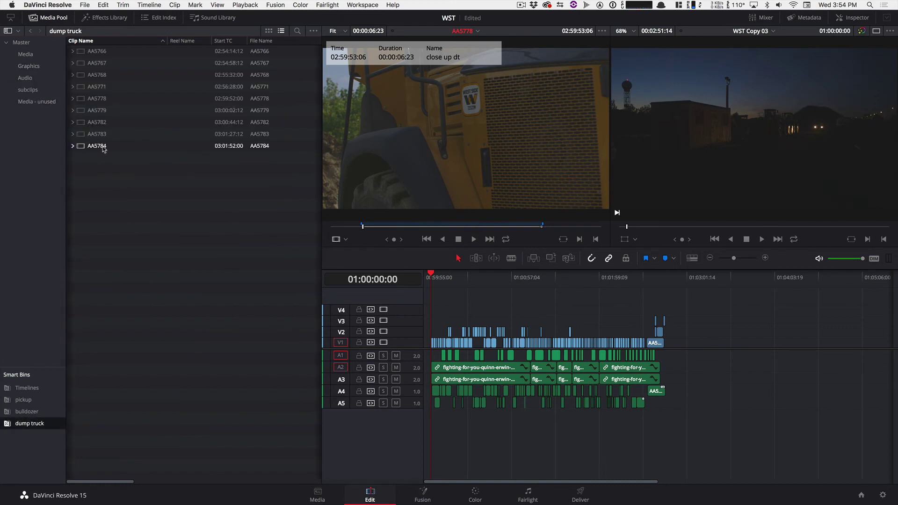
left_click(72, 146)
left_click(72, 134)
left_click(72, 123)
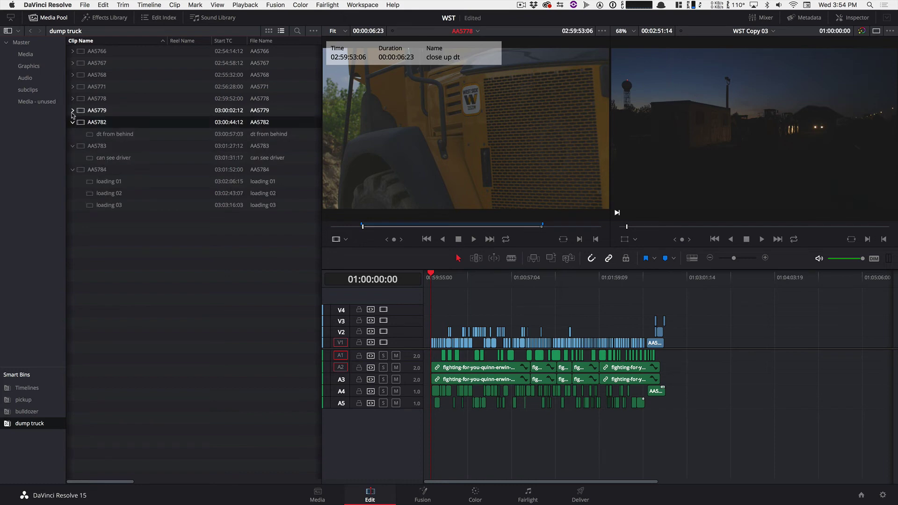
left_click(72, 111)
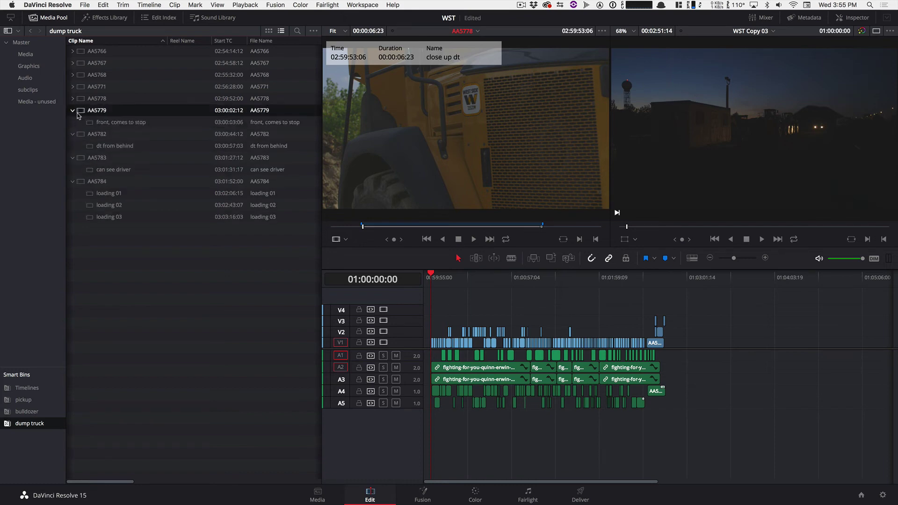
- Create subclips in the subclips bin from the front, comes to stop, dt from behind, can see driver and loading 01 to 03 ranges
left_click(106, 218)
left_click(91, 207)
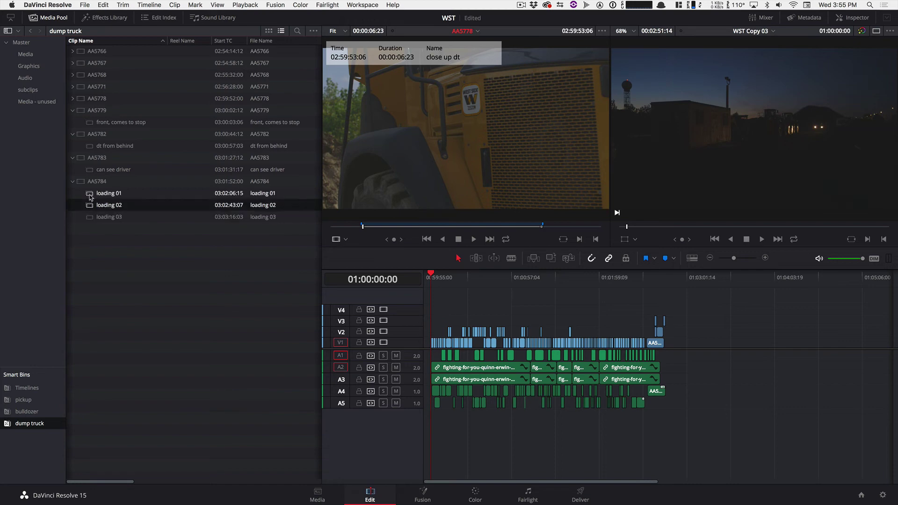
left_click(90, 196)
left_click(91, 207, "super")
left_click(91, 217, "super")
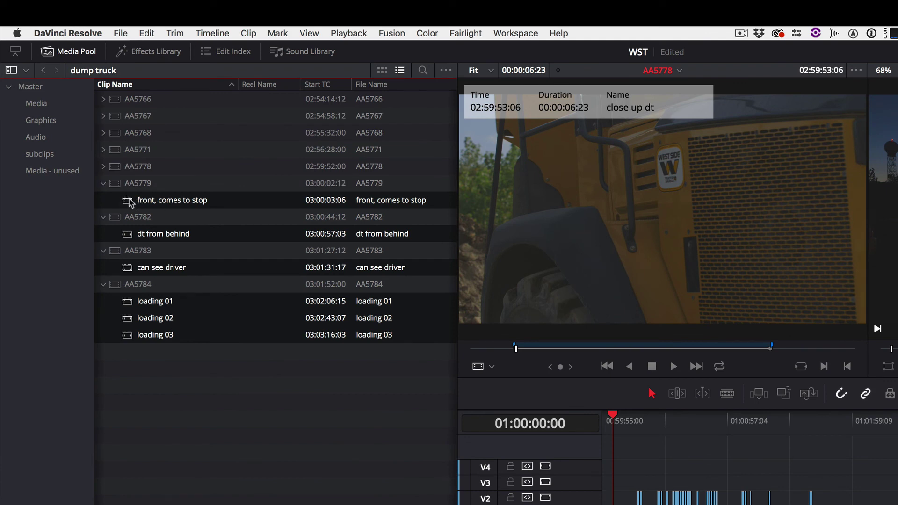
left_click_drag(122, 200, 38, 157)
- Open the subclips bin, expand the three AA5784 subclips and scrub through the loading 03 subclip in the source viewer
left_click(32, 157)
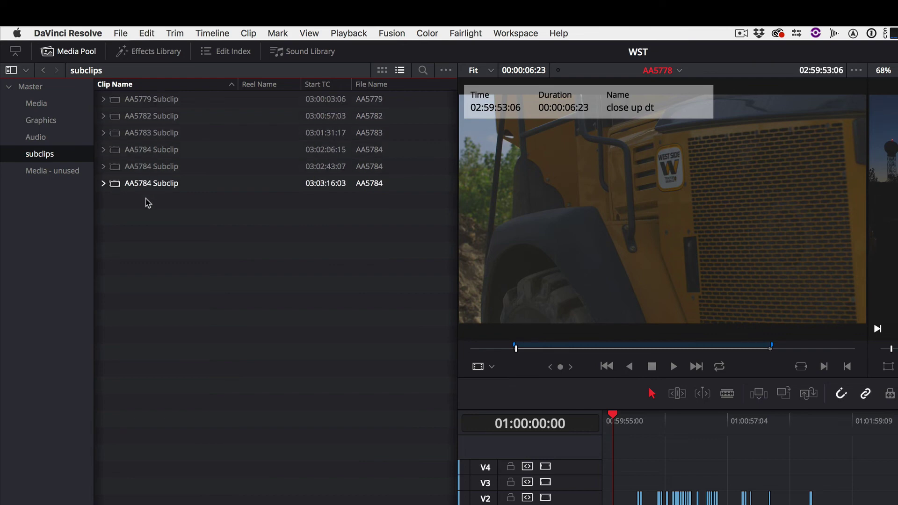
left_click(104, 184)
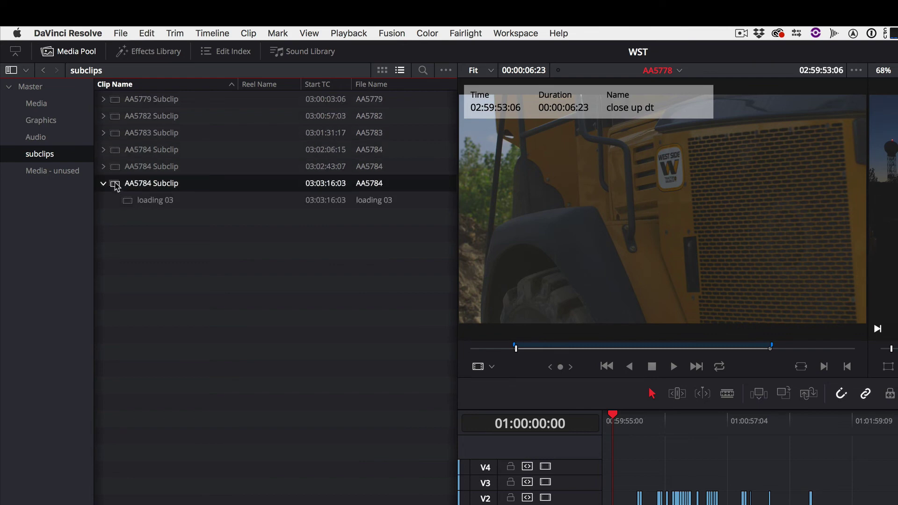
left_click_drag(541, 349, 811, 350)
left_click(104, 166)
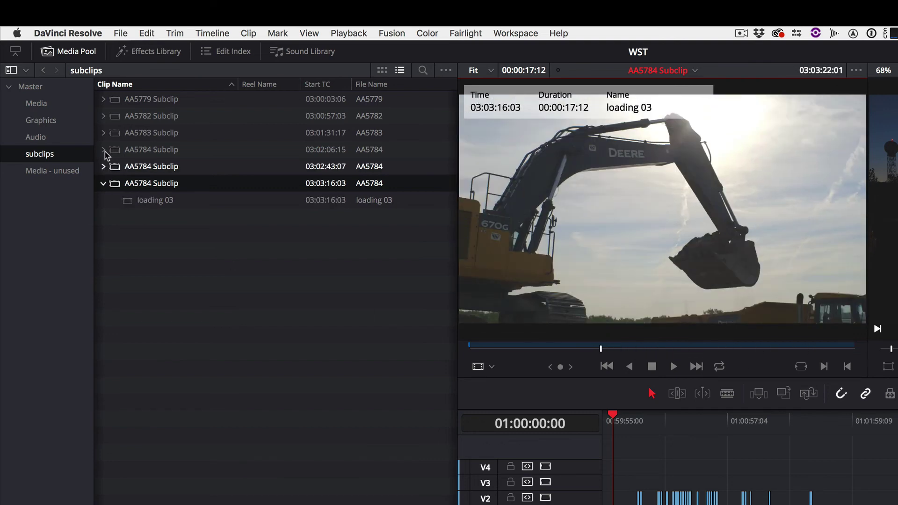
left_click(104, 149)
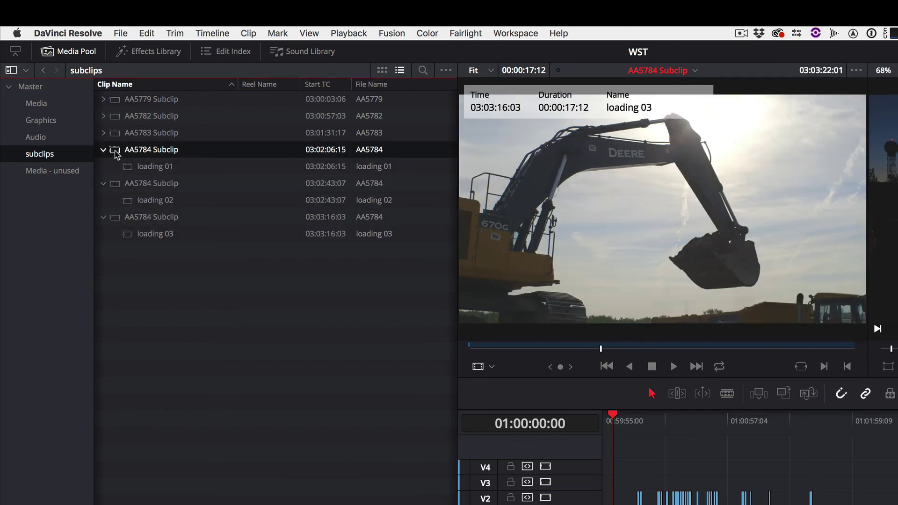
- View the loading 01 and loading 02 subclips in the source viewer and check the loading 02 marker's details
double_click(115, 151)
left_click(519, 350)
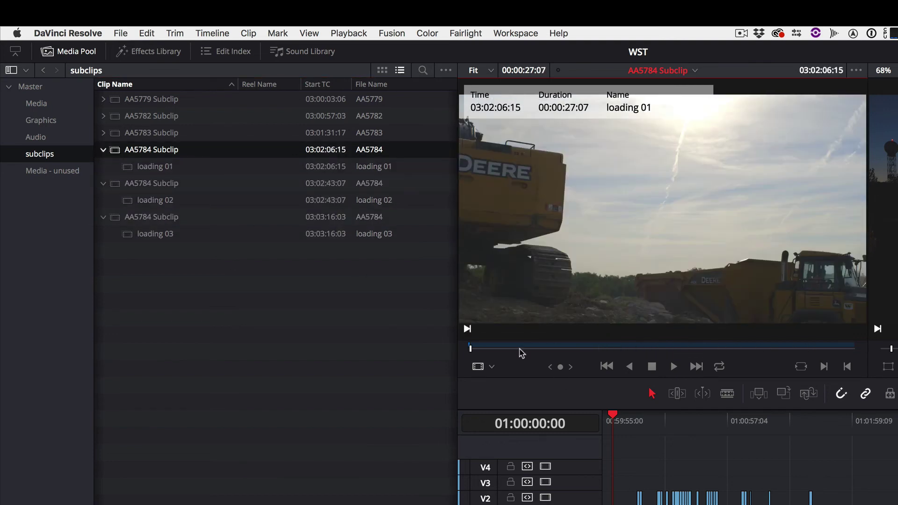
double_click(113, 189)
left_click_drag(482, 349, 615, 360)
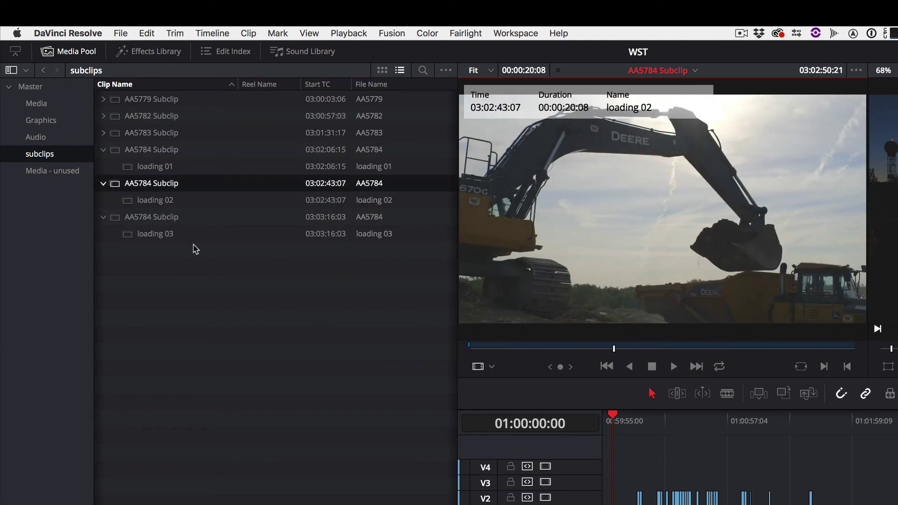
double_click(523, 347)
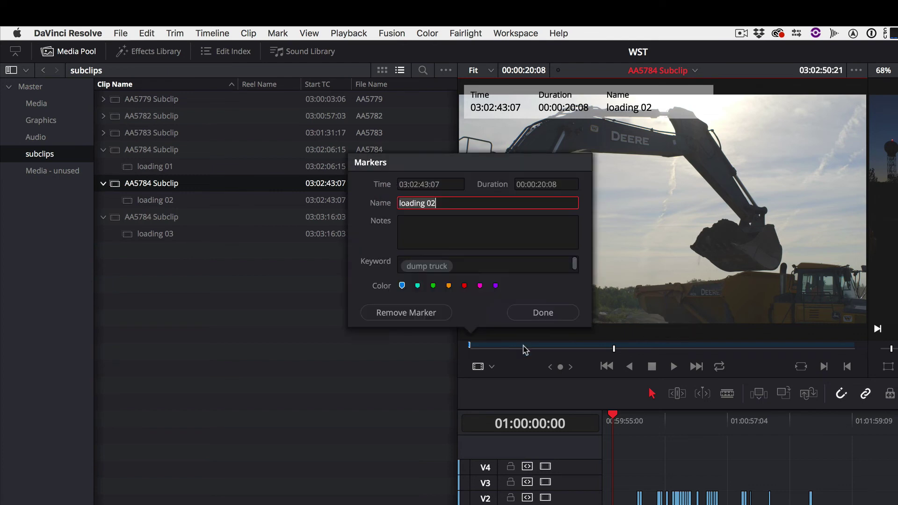
left_click(535, 316)
- Collapse the marker ranges of the three AA5784 subclips
left_click(103, 149)
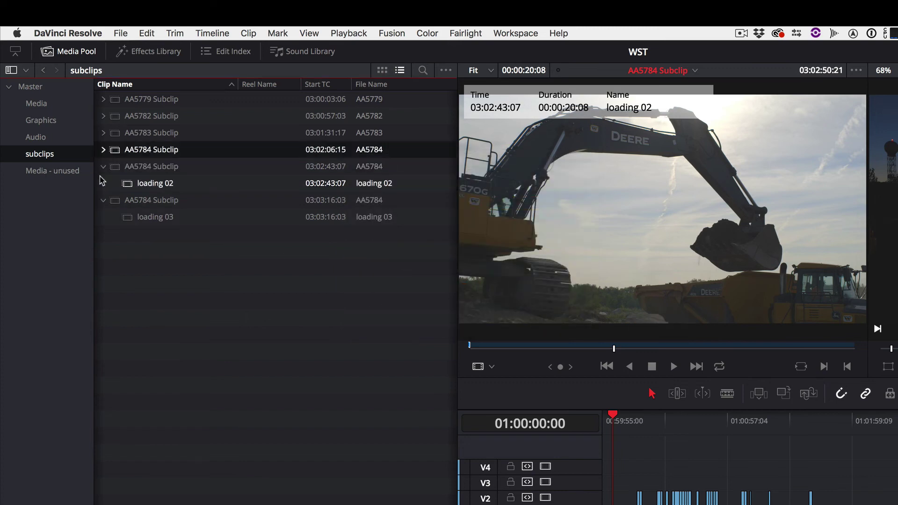
left_click(103, 166)
left_click(103, 183)
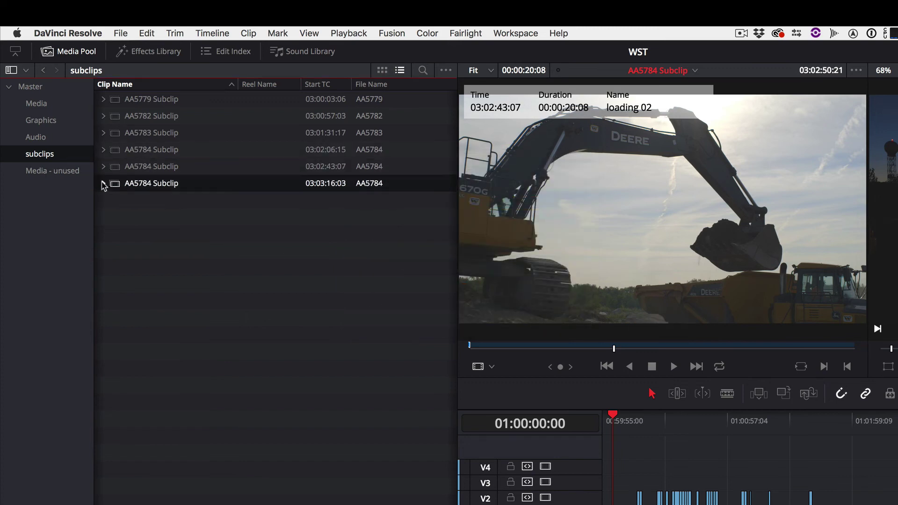
- Expand the AA5779, AA5782 and three AA5784 subclips to list the marker range inside each
left_click(103, 183)
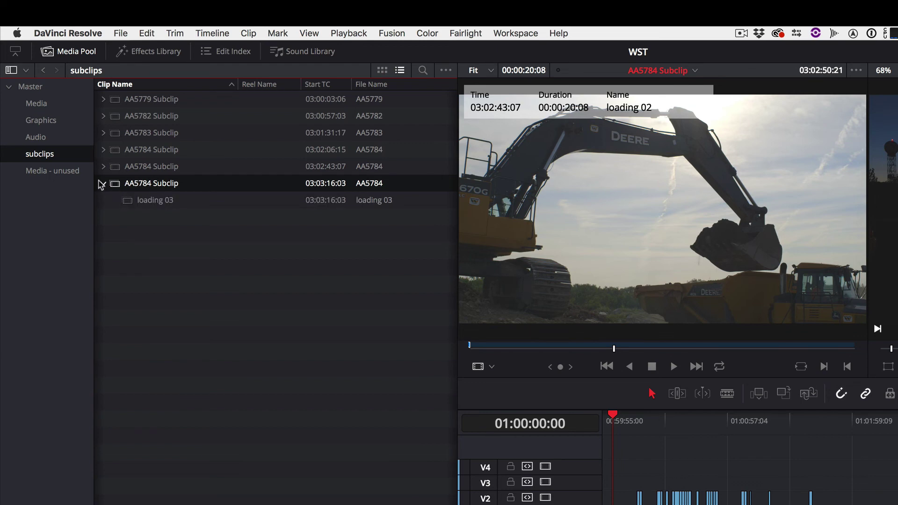
left_click(103, 99)
left_click(103, 133)
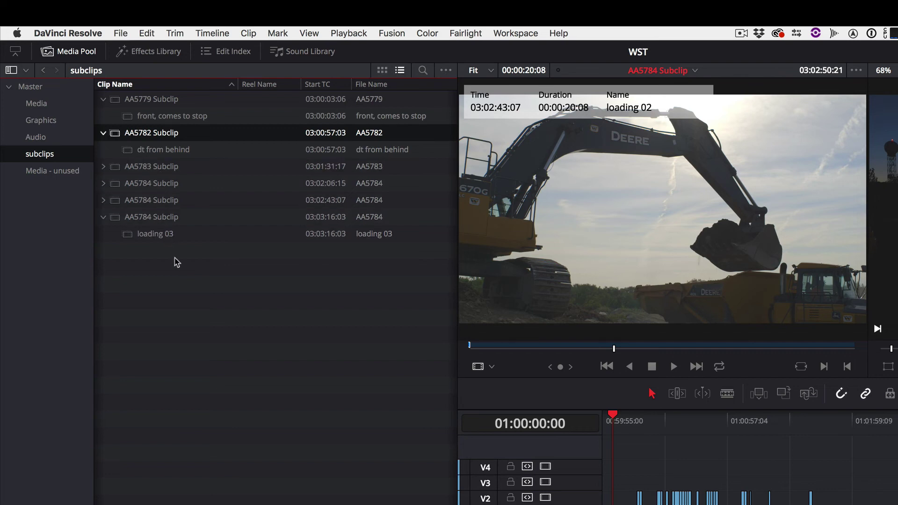
left_click(103, 184)
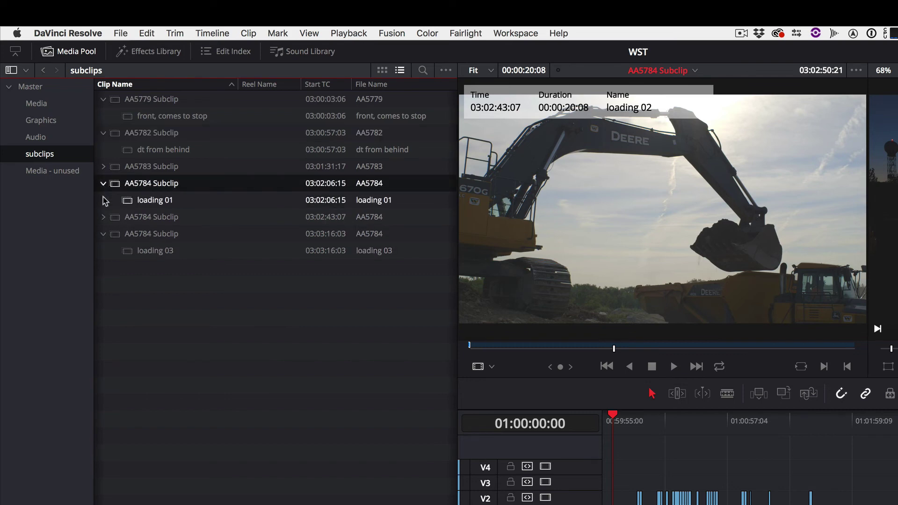
left_click(103, 218)
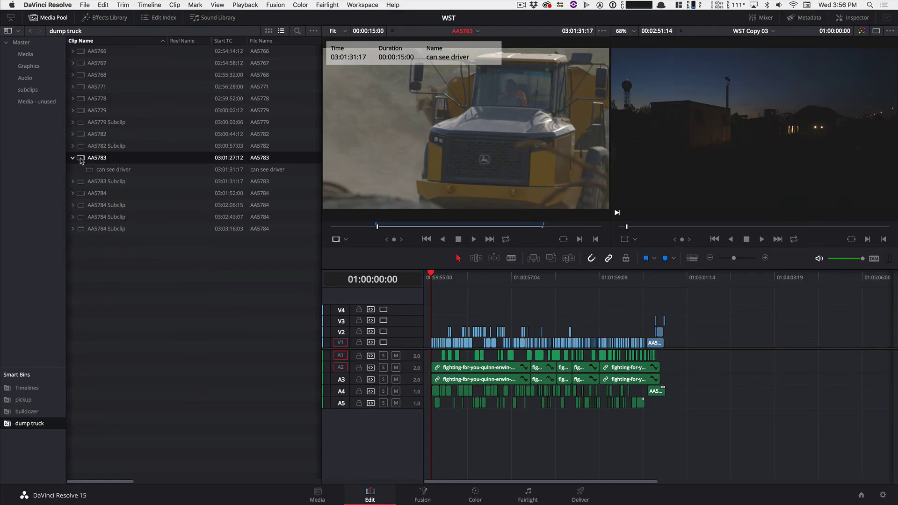
- Review AA5779 Subclip and its marker details from the dump truck smart bin, and view the loading 03 subclip
left_click(39, 155)
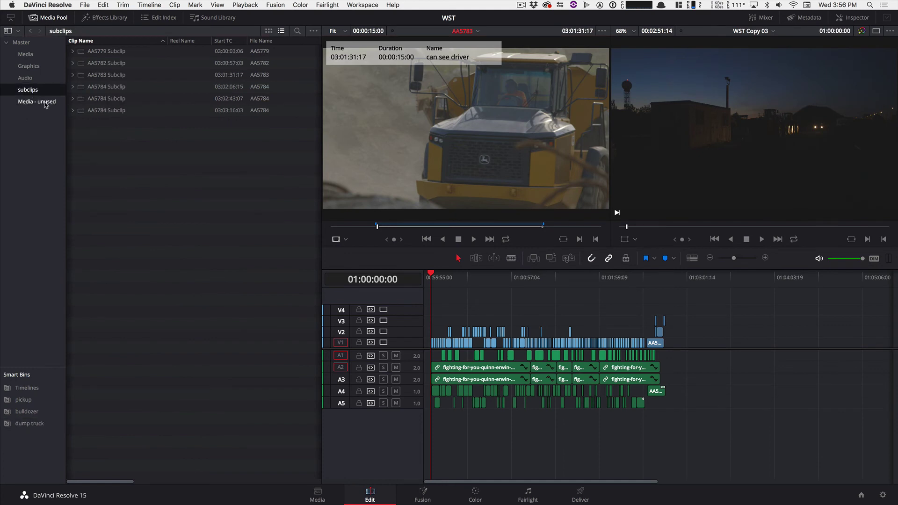
left_click(29, 425)
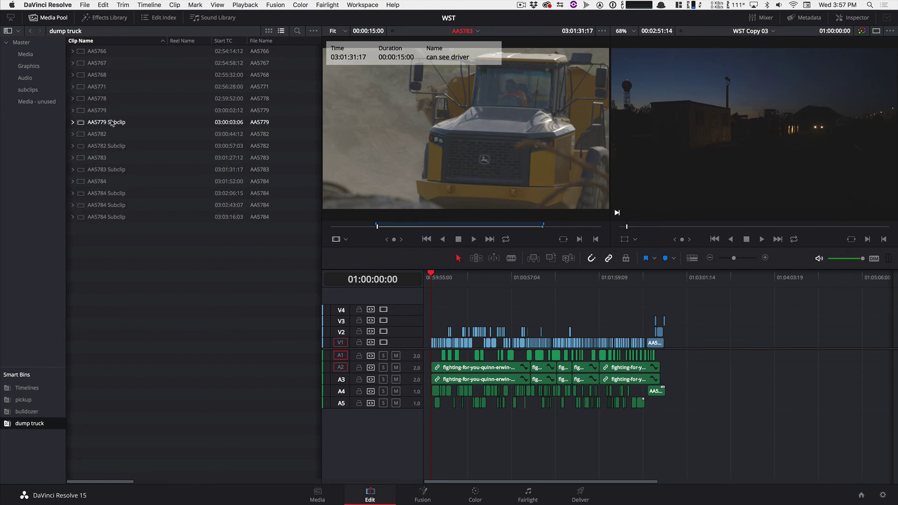
left_click(78, 122)
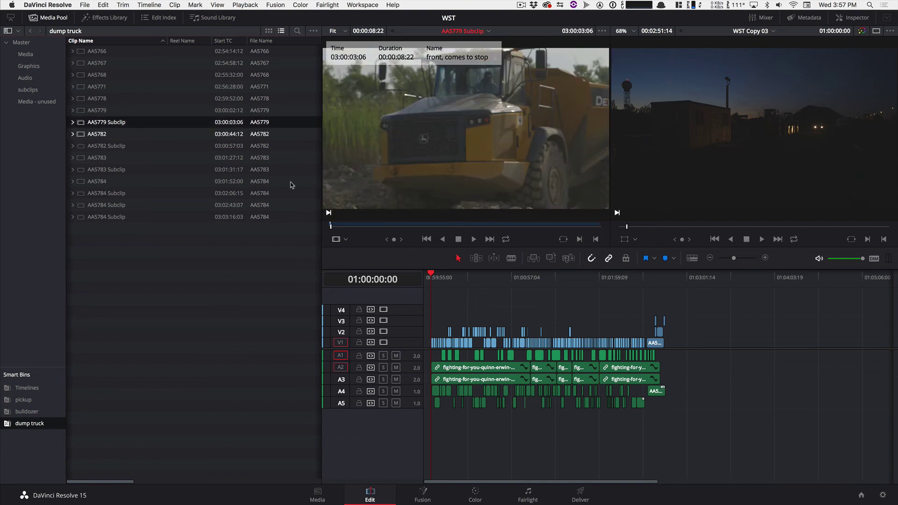
left_click(388, 225)
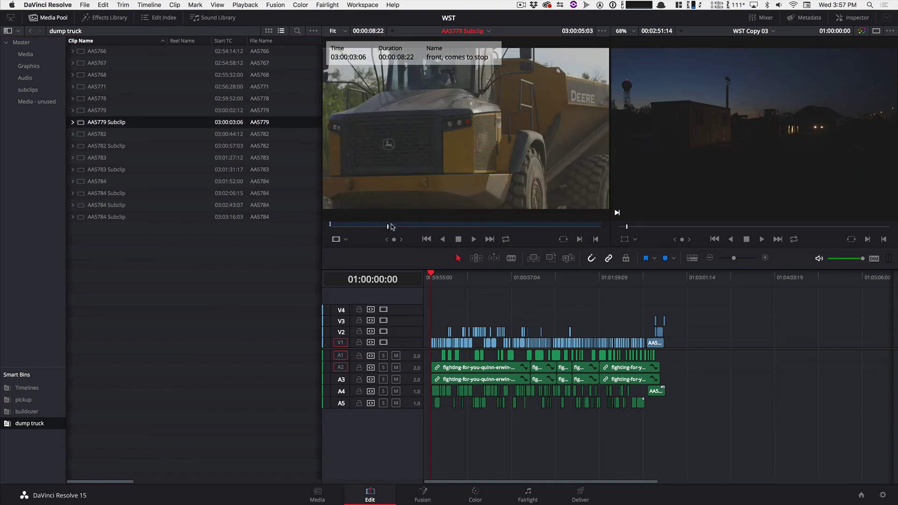
double_click(389, 224)
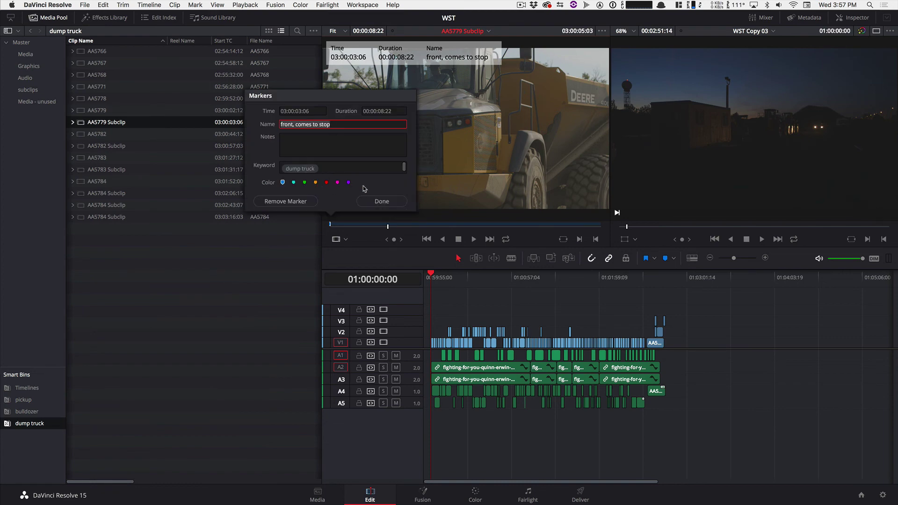
left_click(381, 201)
left_click(107, 216)
- Create an empty timeline named selects with one video track and one stereo audio track
left_click(85, 5)
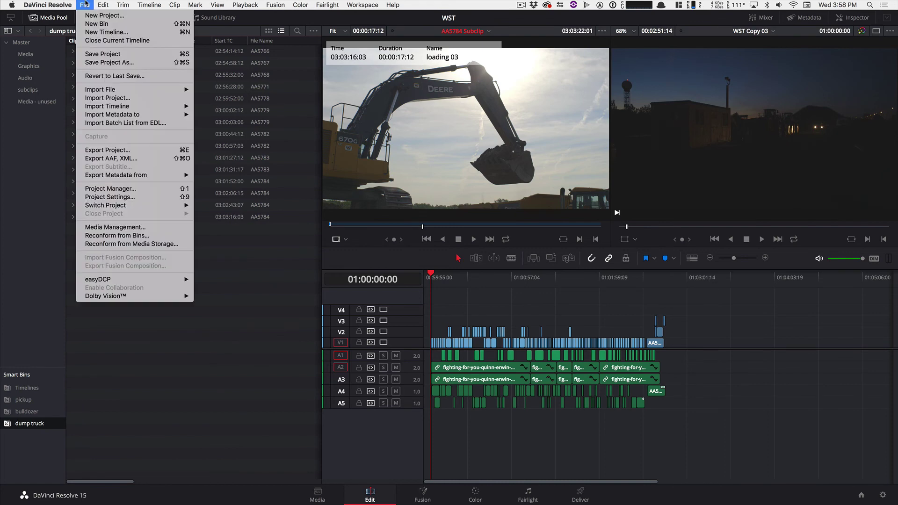
left_click(106, 32)
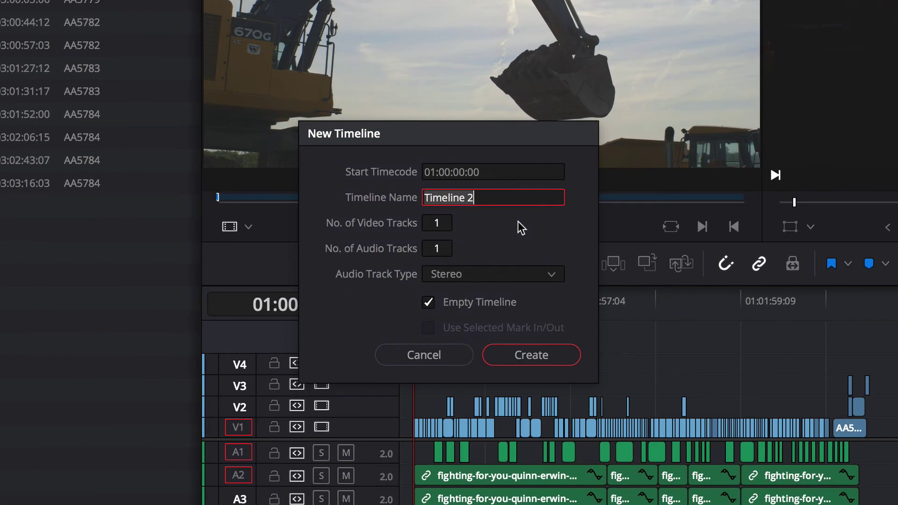
type("selects")
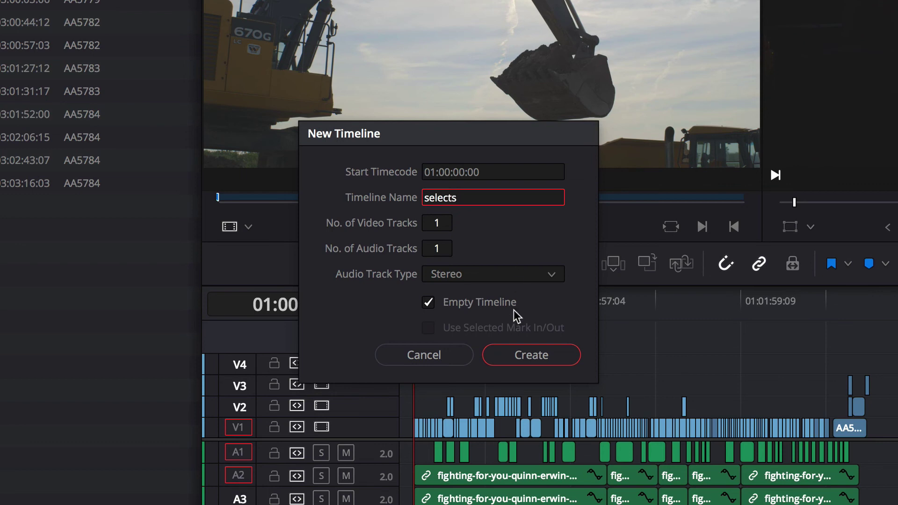
left_click(514, 356)
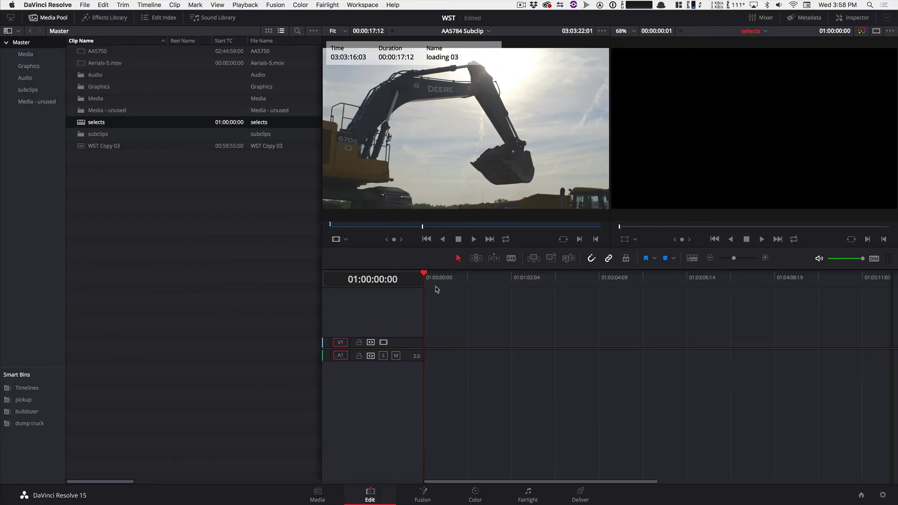
- Place the six marker ranges from the pickup smart bin's clips at the start of the selects timeline
left_click(29, 91)
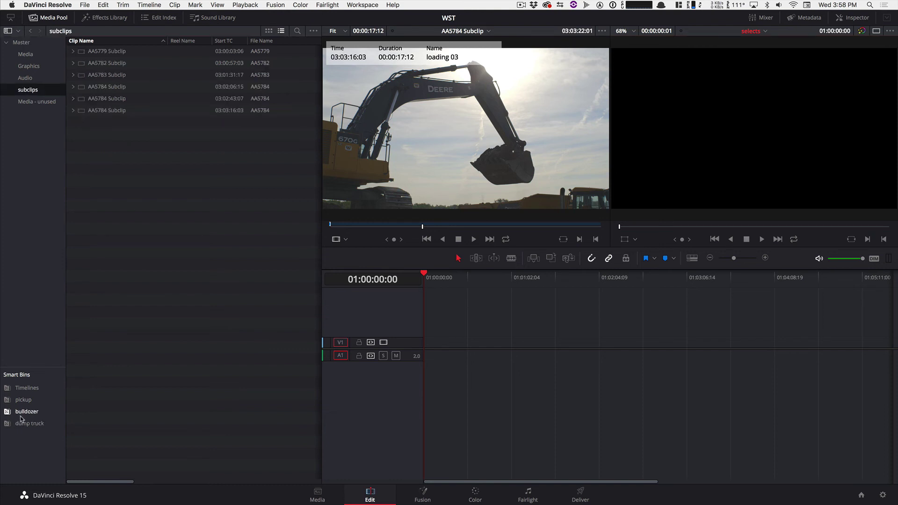
left_click(24, 402)
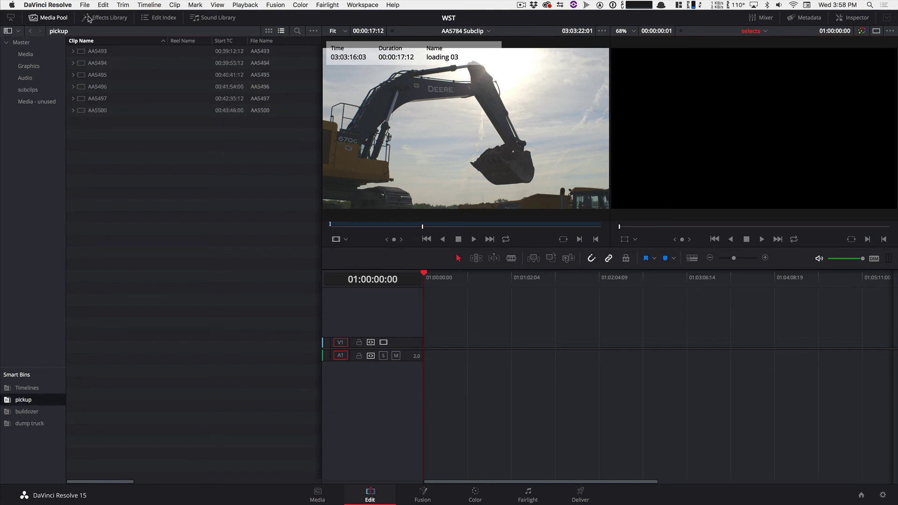
left_click(72, 99, "alt")
left_click(110, 182)
left_click(106, 158, "super")
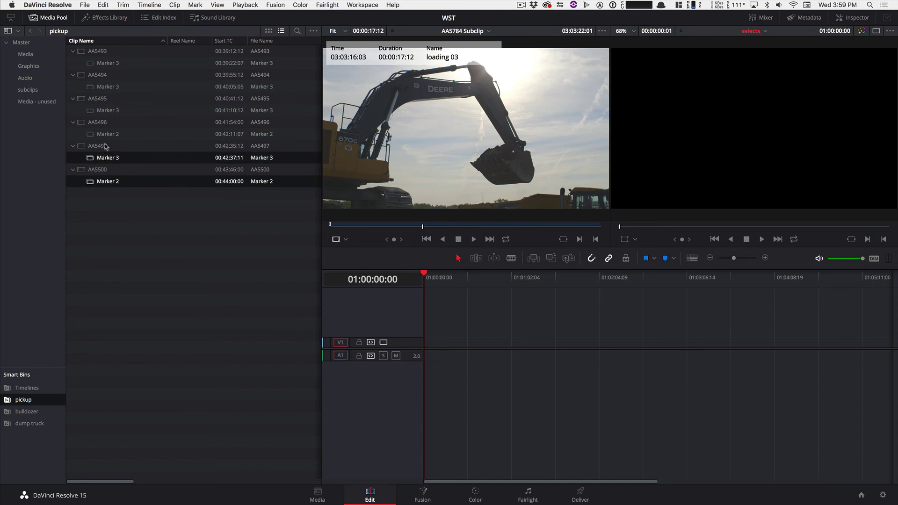
left_click(106, 134, "super")
left_click(107, 111, "super")
left_click(106, 87, "super")
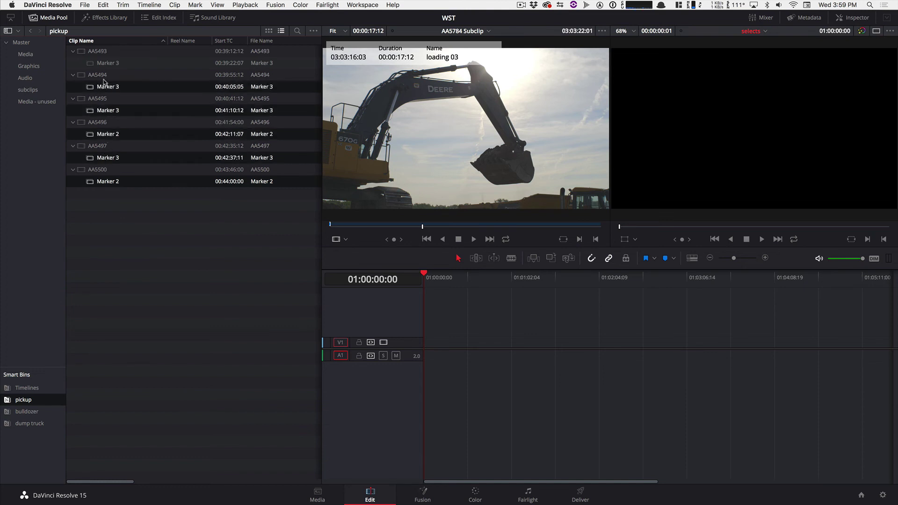
left_click(106, 63, "super")
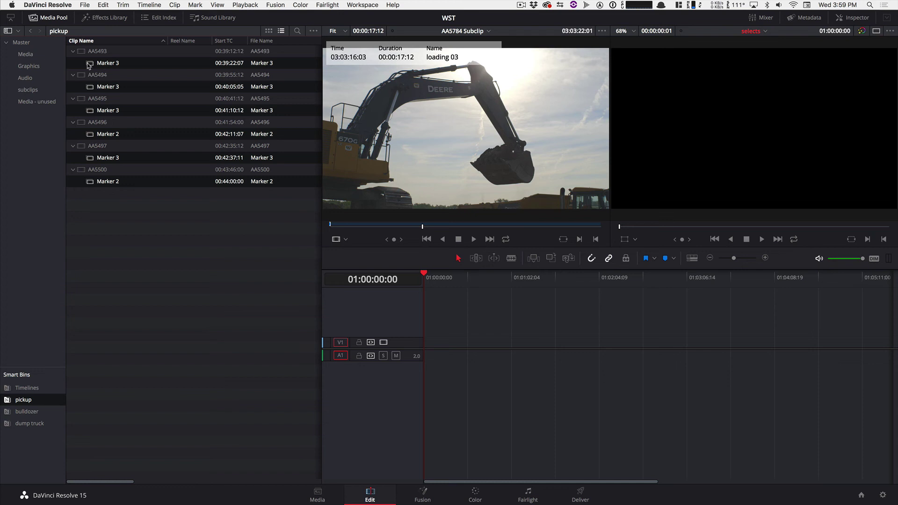
mouse_move(88, 65)
left_mouse_down()
mouse_move(357, 202)
mouse_move(437, 346)
mouse_move(426, 352)
left_mouse_up()
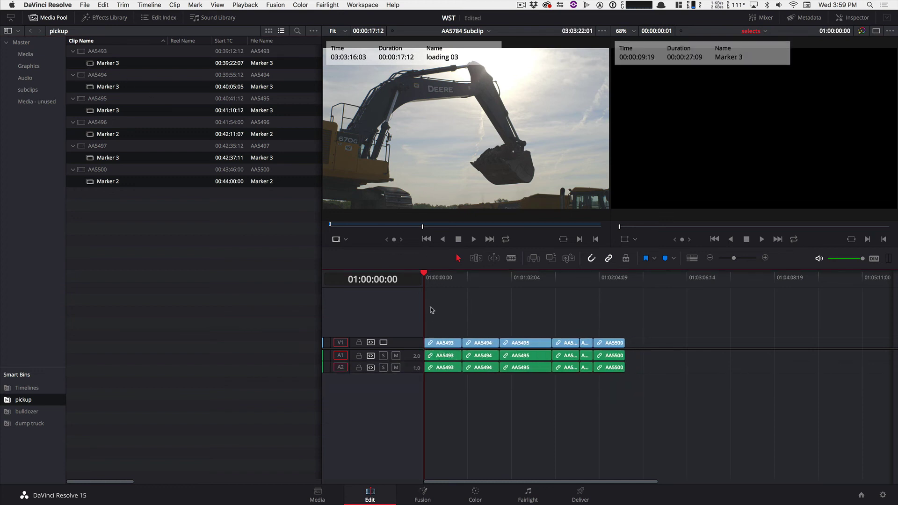
left_click_drag(429, 278, 601, 285)
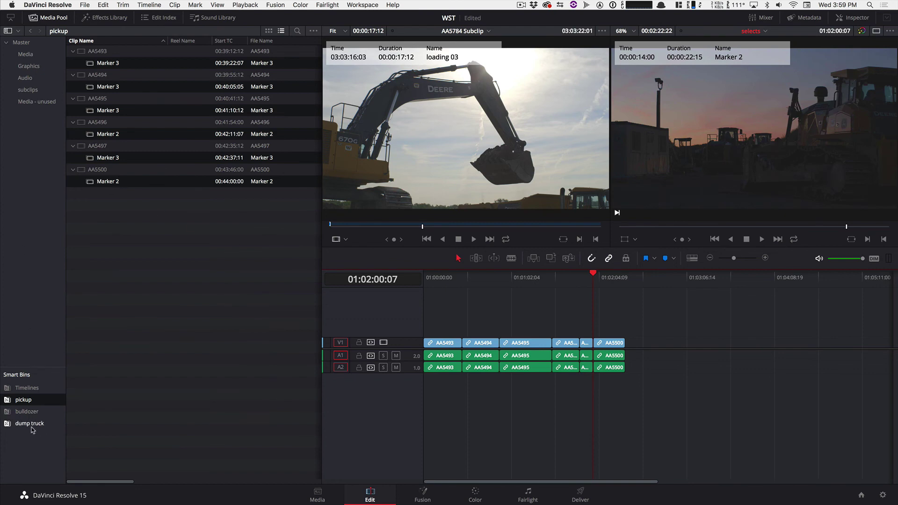
- Append the marker ranges of AA5749, AA5751 and AA5752 from the bulldozer smart bin directly after AA5500 in the timeline
left_click(26, 412)
left_click(73, 75)
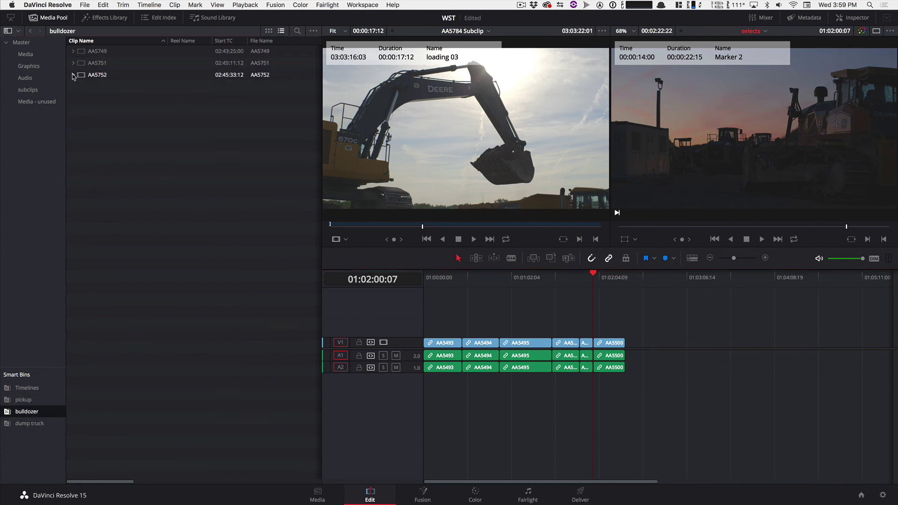
left_click(73, 62)
left_click(73, 51)
left_click(106, 63)
left_click(112, 86, "super")
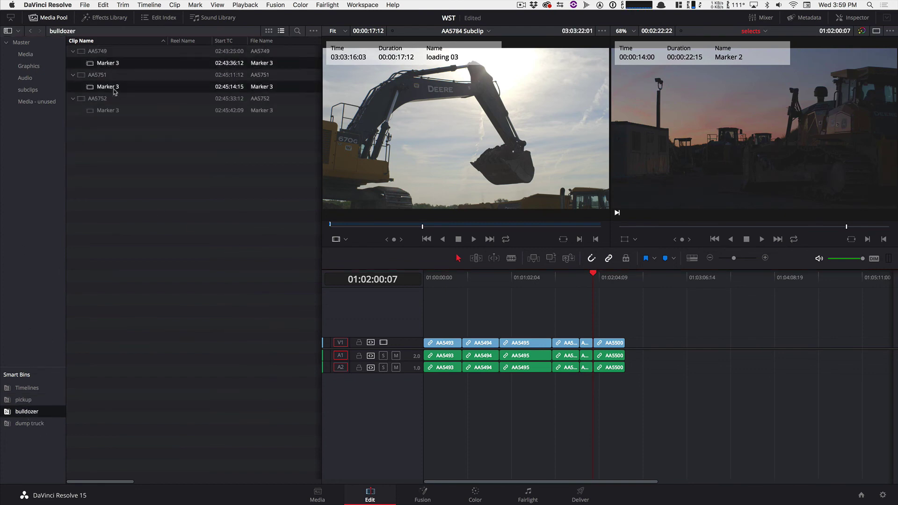
left_click(113, 110, "super")
mouse_move(99, 67)
left_mouse_down()
mouse_move(274, 93)
mouse_move(642, 290)
mouse_move(626, 354)
left_mouse_up()
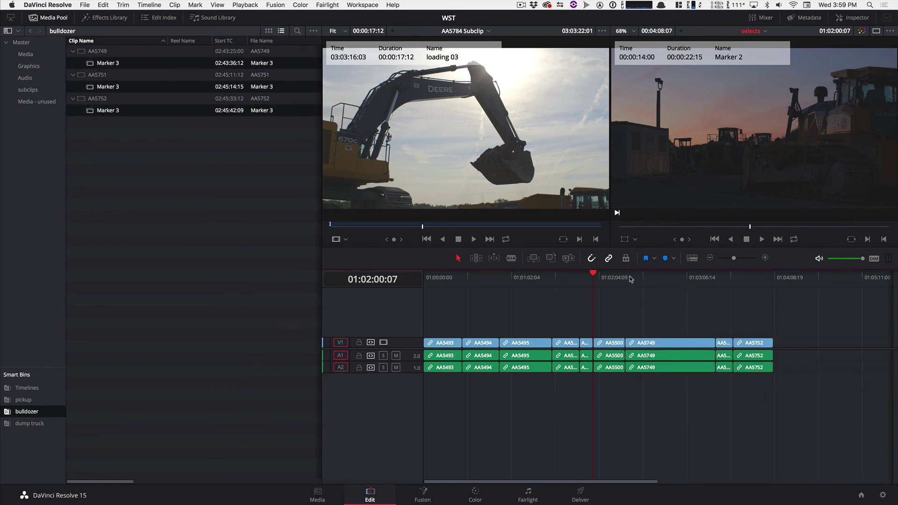
- Review the bulldozer clips in the timeline and compare the start of AA5752 with its marker range in the source viewer
left_click(631, 279)
left_click(116, 202)
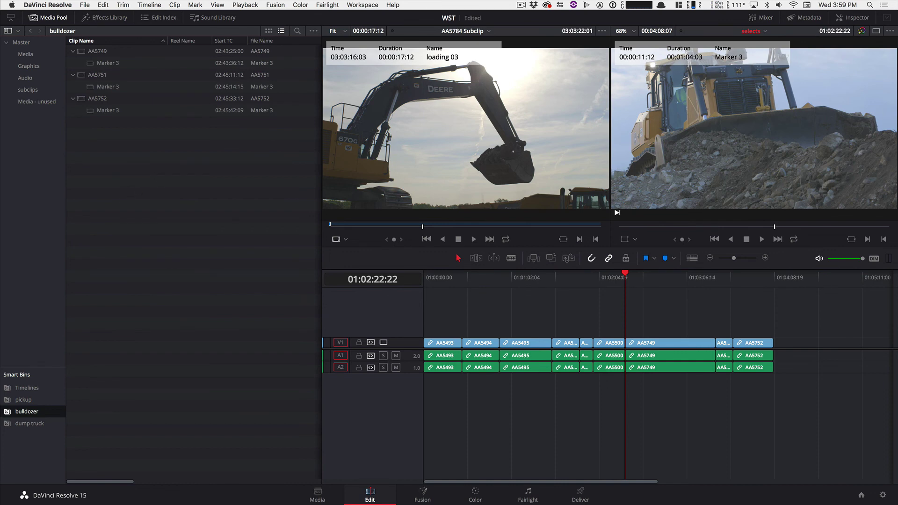
left_click(747, 279)
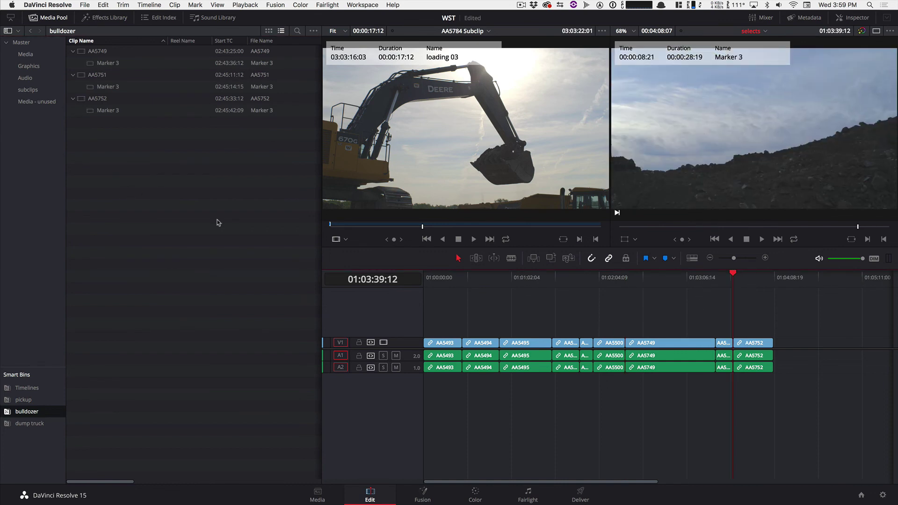
double_click(81, 99)
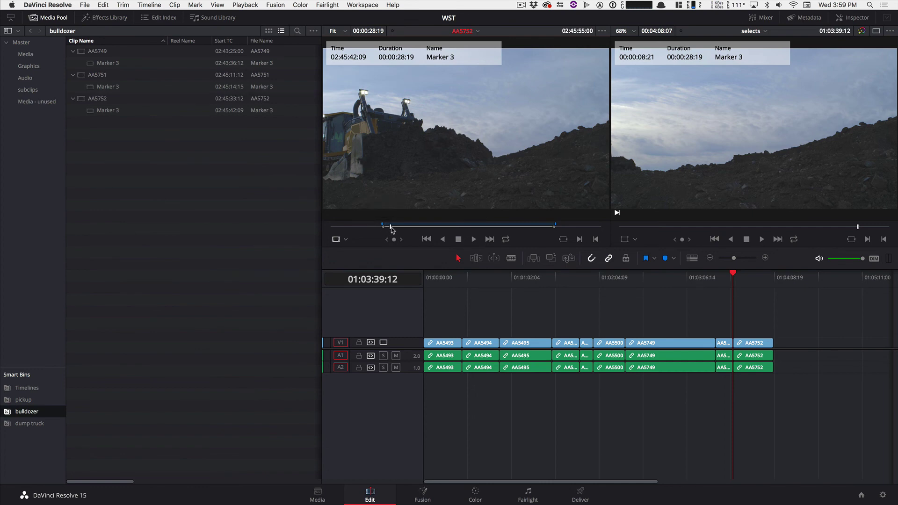
mouse_move(391, 226)
left_mouse_down()
mouse_move(535, 231)
mouse_move(386, 227)
left_mouse_up()
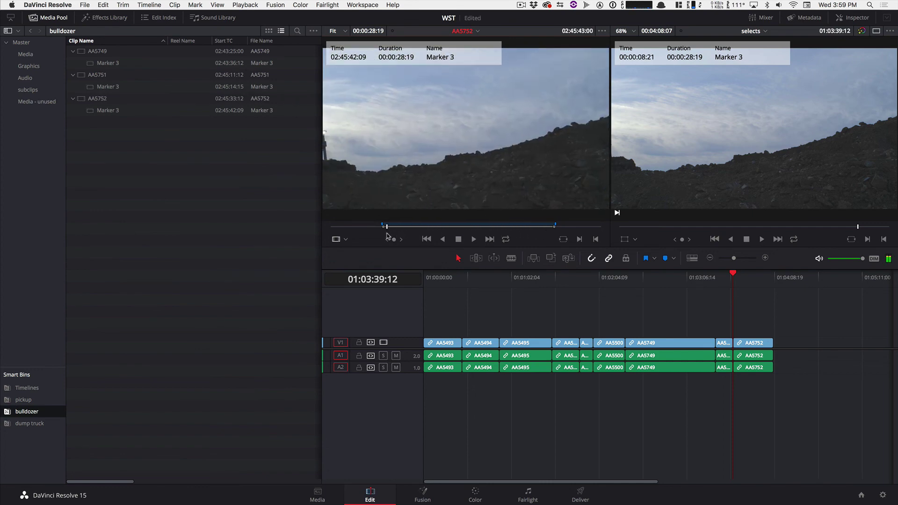
left_click(738, 283)
mouse_move(736, 280)
left_mouse_down()
mouse_move(765, 281)
mouse_move(739, 281)
left_mouse_up()
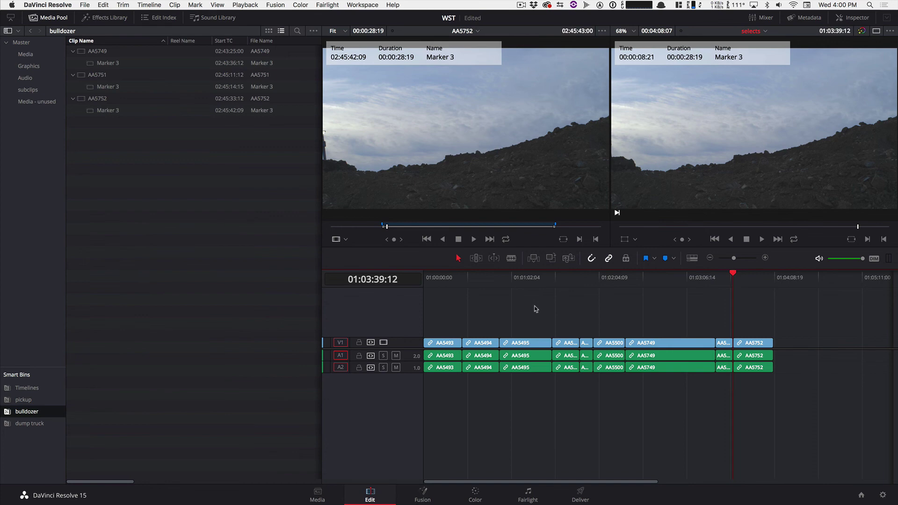
- Expand AA5779, AA5782, AA5783 and AA5784 in the dump truck smart bin to list their marker ranges
left_click(29, 423)
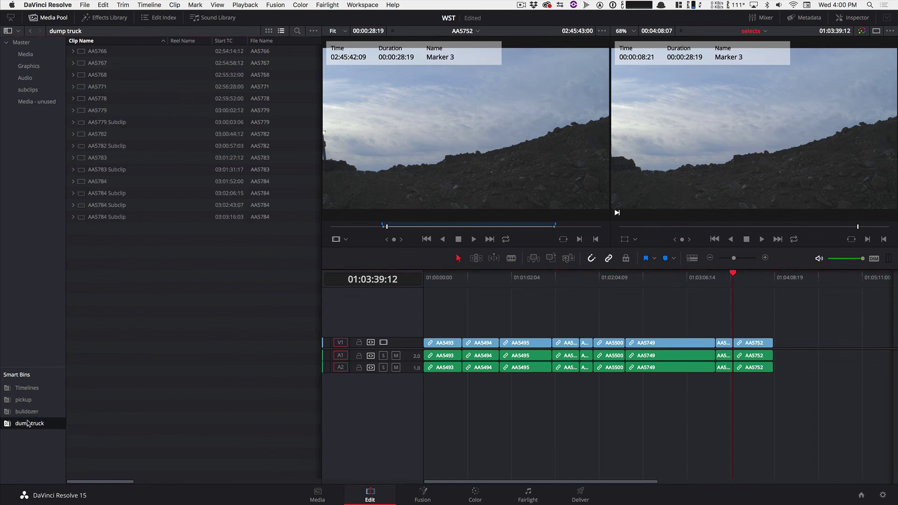
left_click(73, 181)
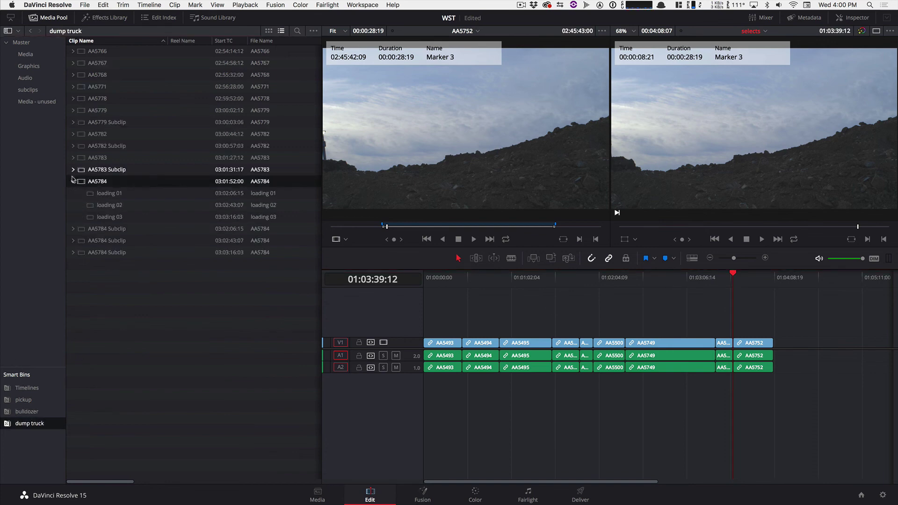
left_click(73, 157)
left_click(73, 145)
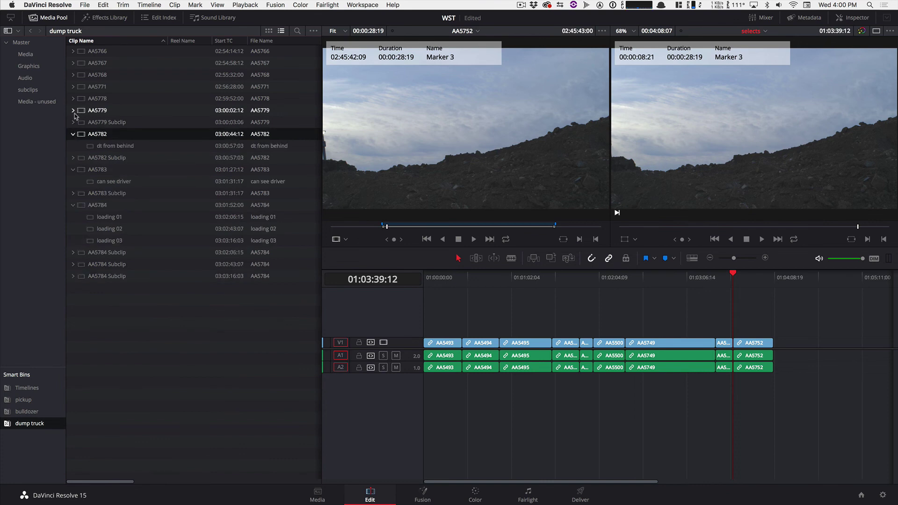
left_click(73, 111)
- Append the ranges "front, comes to stop", "dt from behind", "can see driver" and loading 01, 02 and 03 to the end of the timeline
left_click(115, 124)
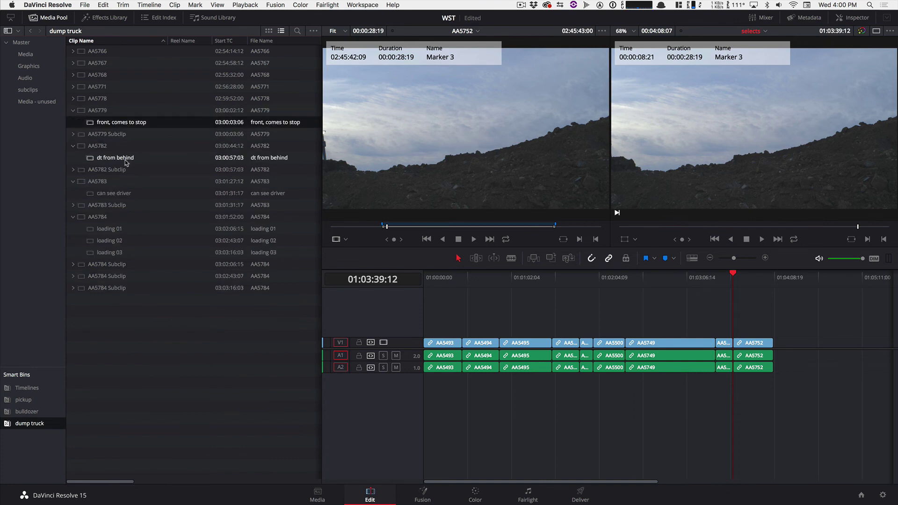
left_click(124, 159, "super")
left_click(117, 193, "super")
left_click(111, 229, "super")
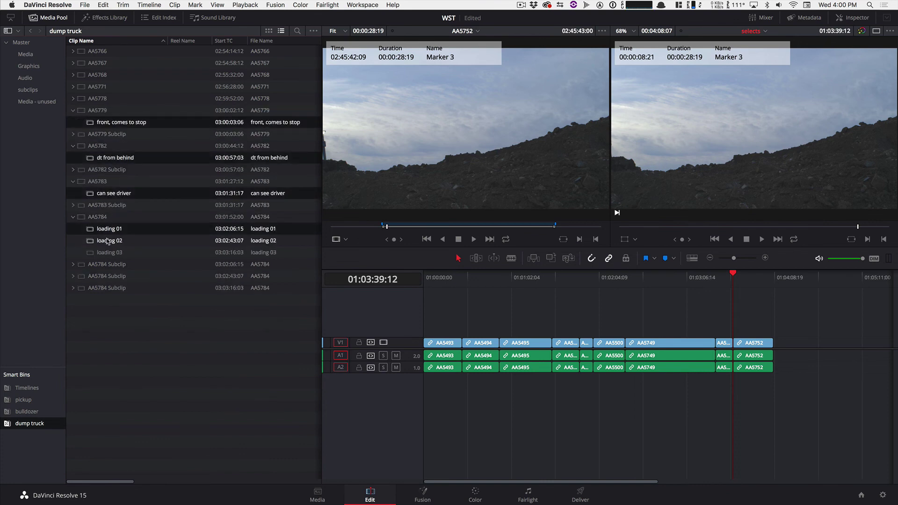
left_click(107, 241, "super")
left_click(108, 252, "super")
left_click_drag(99, 123, 776, 339)
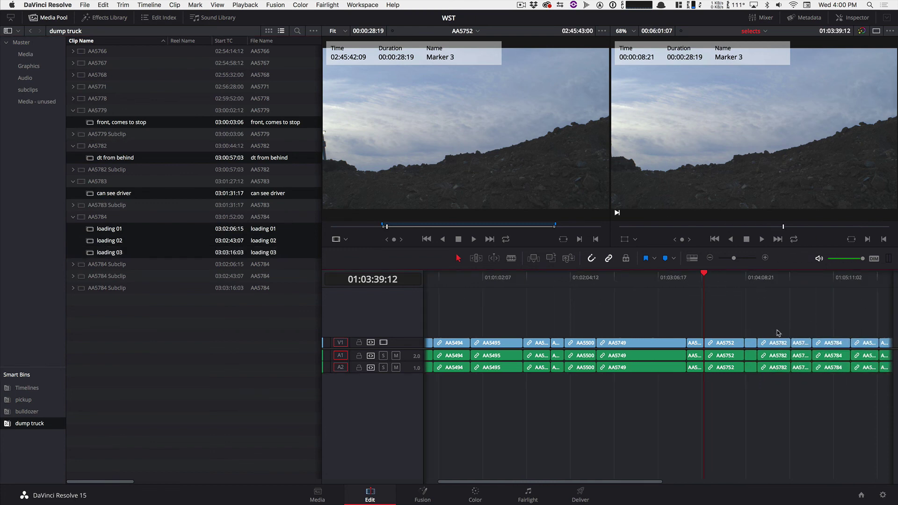
- Review the newly added dump truck ranges in the selects timeline around loading 02
scroll(777, 331, "right", 5)
left_click(733, 279)
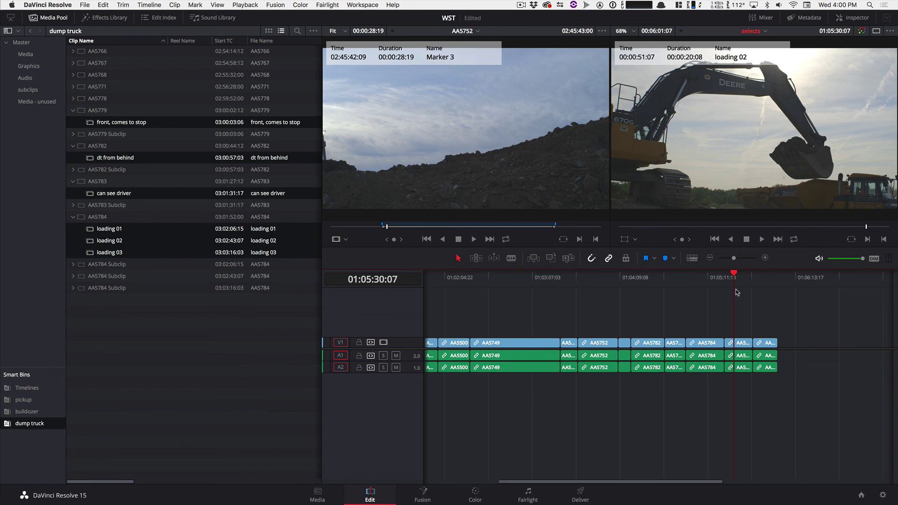
mouse_move(742, 281)
left_mouse_down()
mouse_move(763, 282)
mouse_move(740, 283)
left_mouse_up()
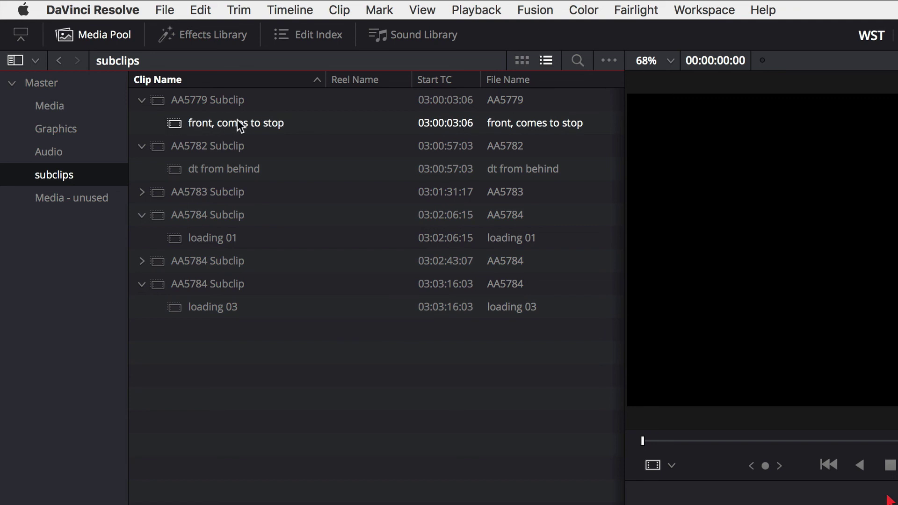
- Load AA5779 Subclip from the subclips bin in the source viewer and place the File Name column next to Clip Name
left_click(158, 100)
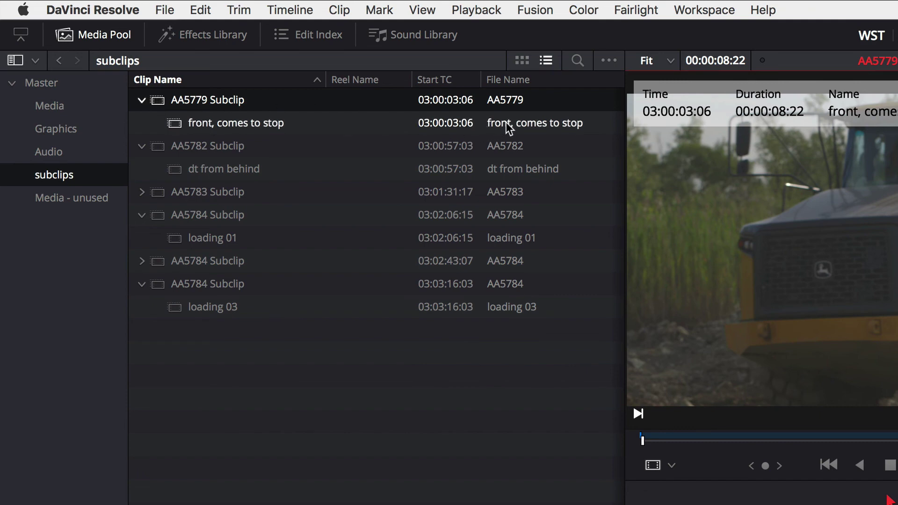
left_click_drag(509, 85, 335, 87)
left_click(329, 127)
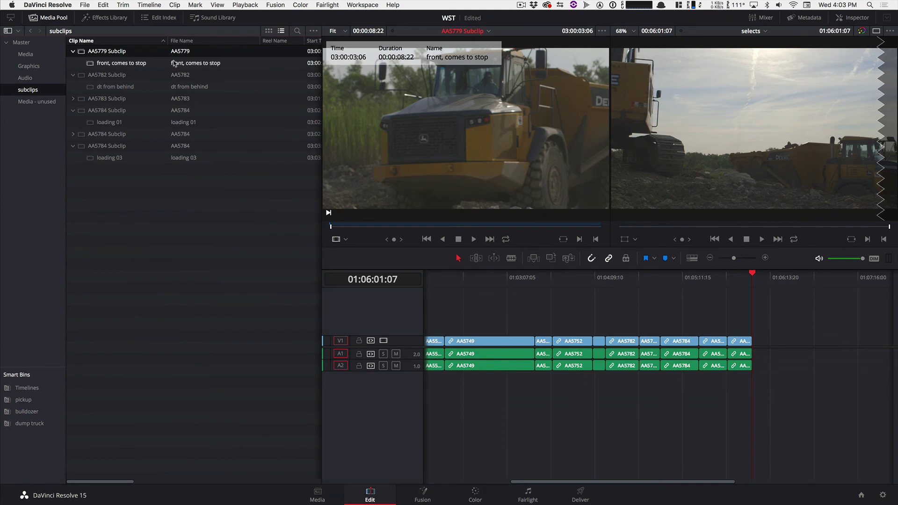
left_click(218, 5)
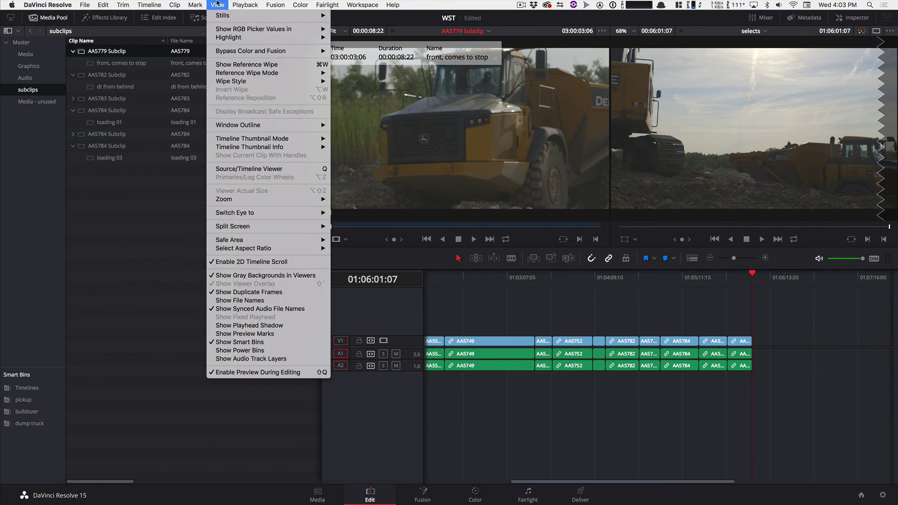
left_click(237, 301)
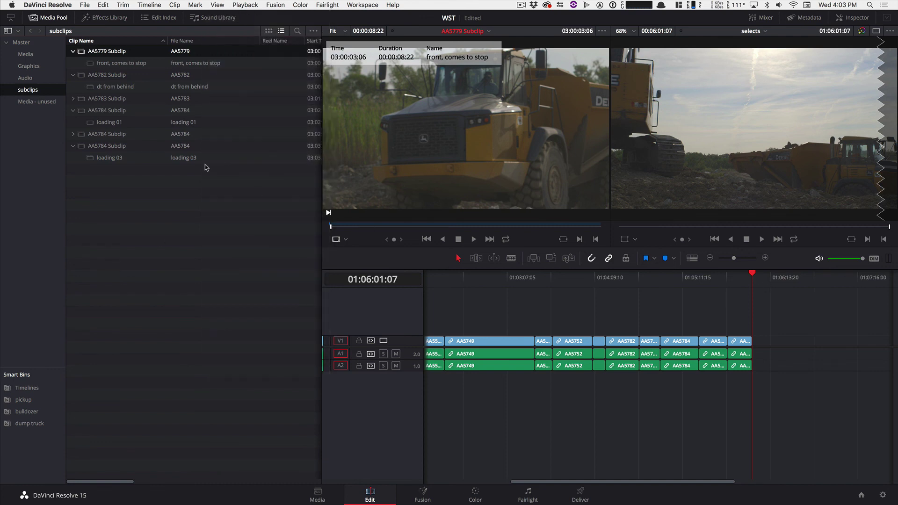
- Add the subclip marker ranges "front, comes to stop", "dt from behind", loading 01 and loading 03 after the existing clips, leaving a gap
left_click(112, 65)
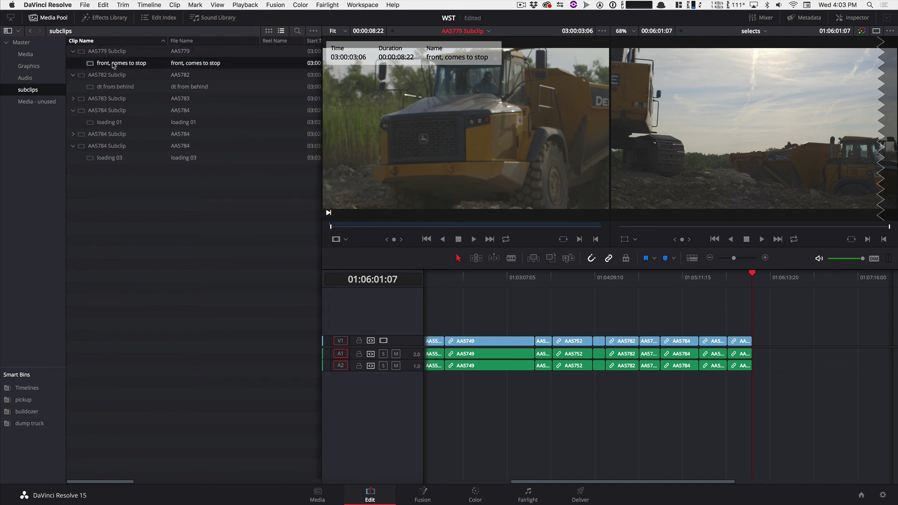
left_click(109, 87, "super")
left_click(110, 124, "super")
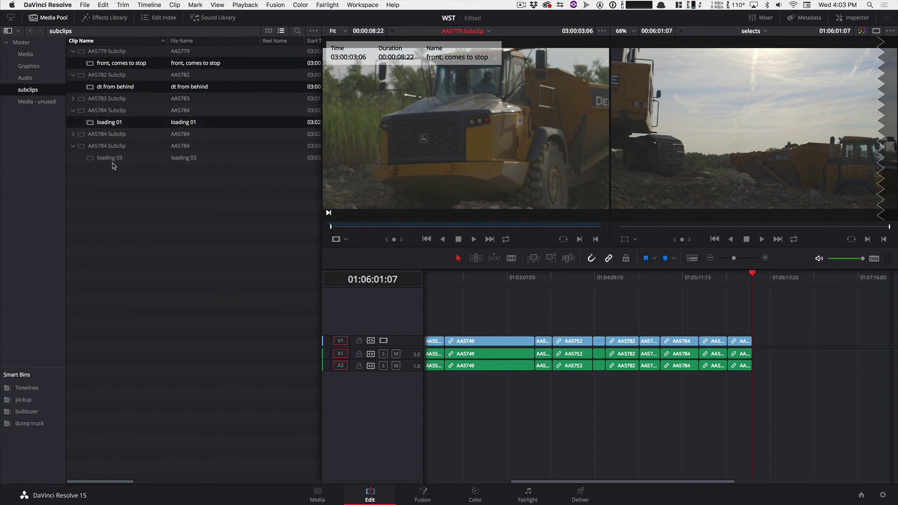
left_click(113, 158, "super")
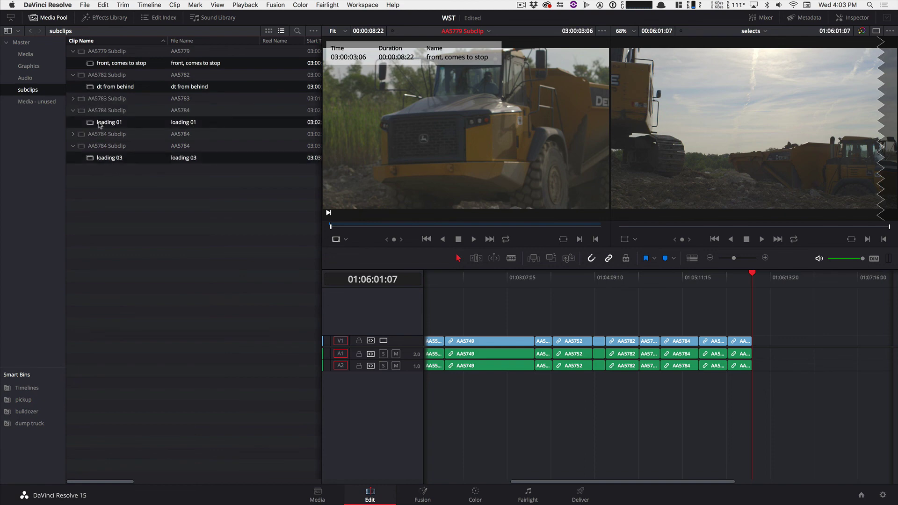
left_click_drag(98, 124, 763, 348)
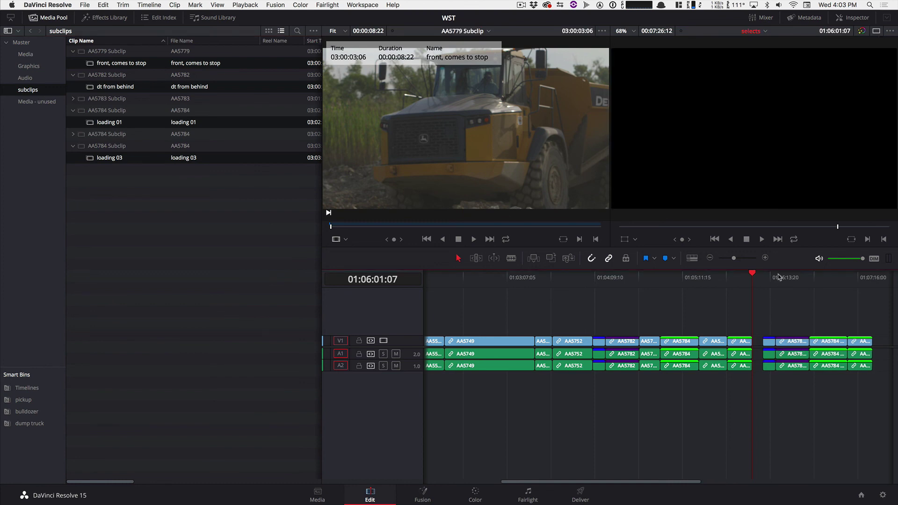
left_click(784, 276)
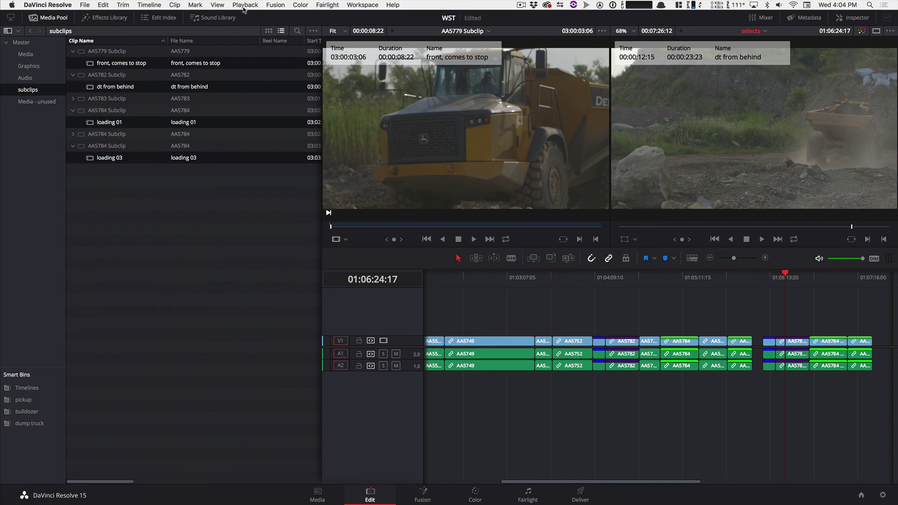
- Turn on Show File Names for the timeline clips and inspect the labels around the last AA5782 clip
left_click(215, 4)
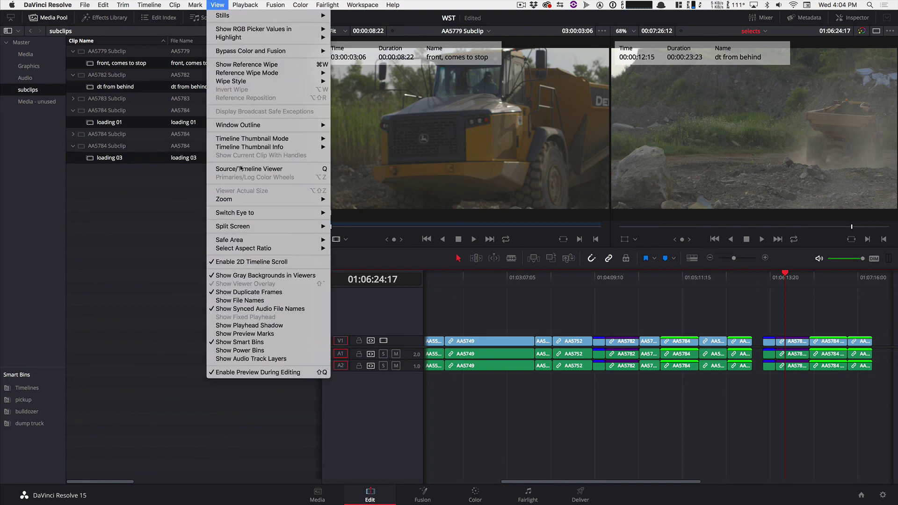
left_click(270, 302)
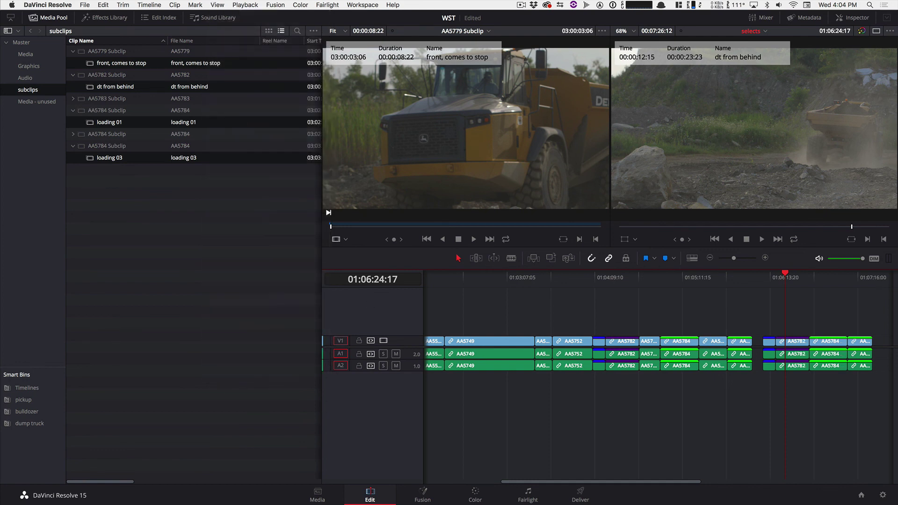
left_click(797, 280)
key("super+equal")
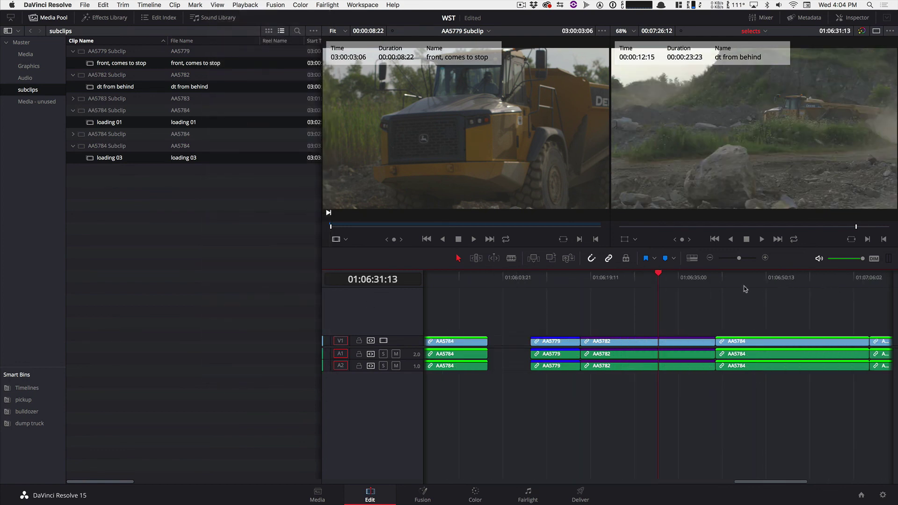
- Make video track V1 taller and turn off Show File Names for the timeline clips
left_click_drag(373, 335, 372, 323)
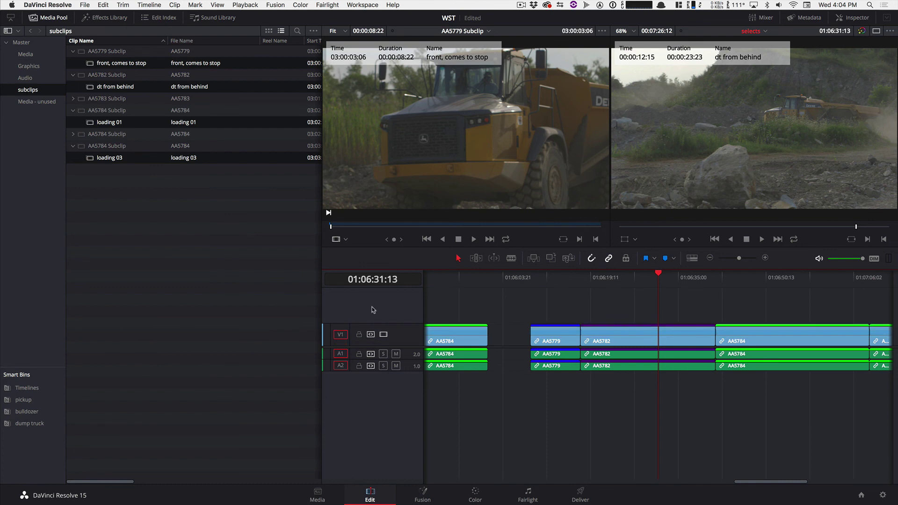
left_click(614, 278)
key("super+minus")
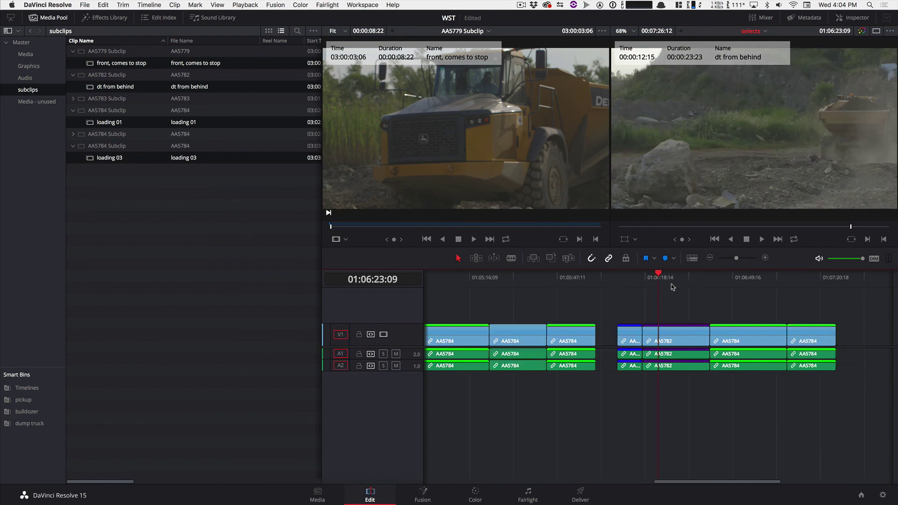
left_click(218, 4)
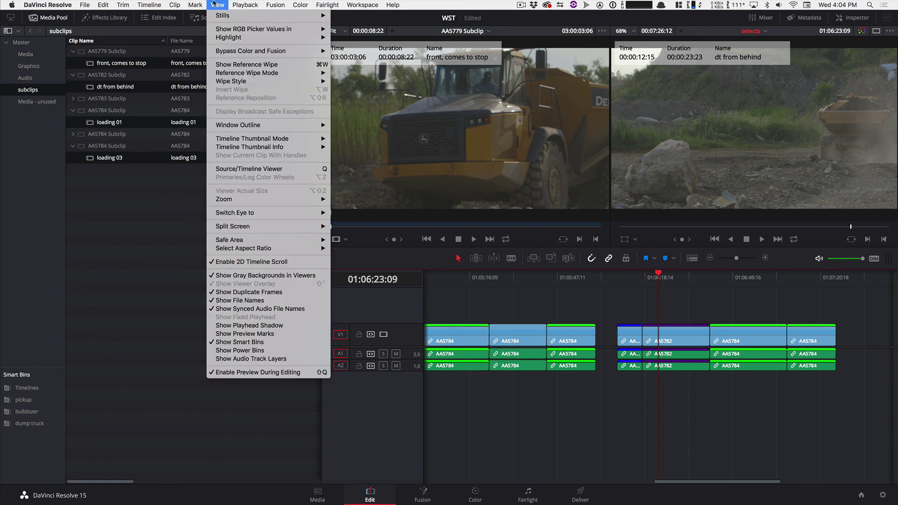
left_click(253, 301)
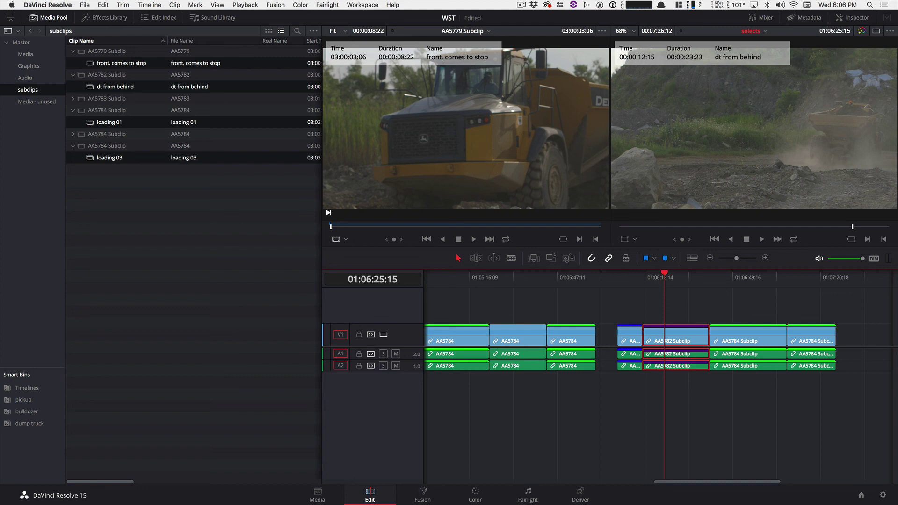
- Bring the Chrome window over the editor and look through Moviola's Craft Editing in DaVinci Resolve 15 webinar page
left_click_drag(897, 89, 593, 87)
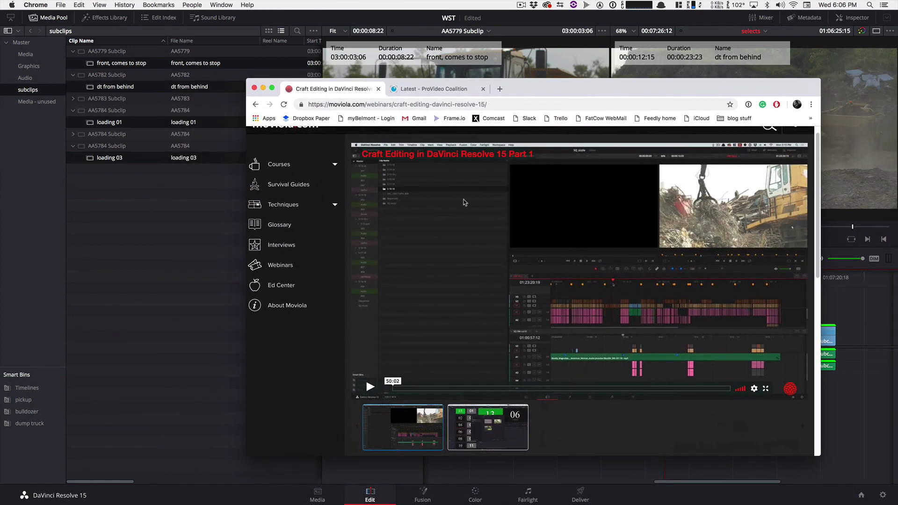
scroll(432, 223, "down", 1)
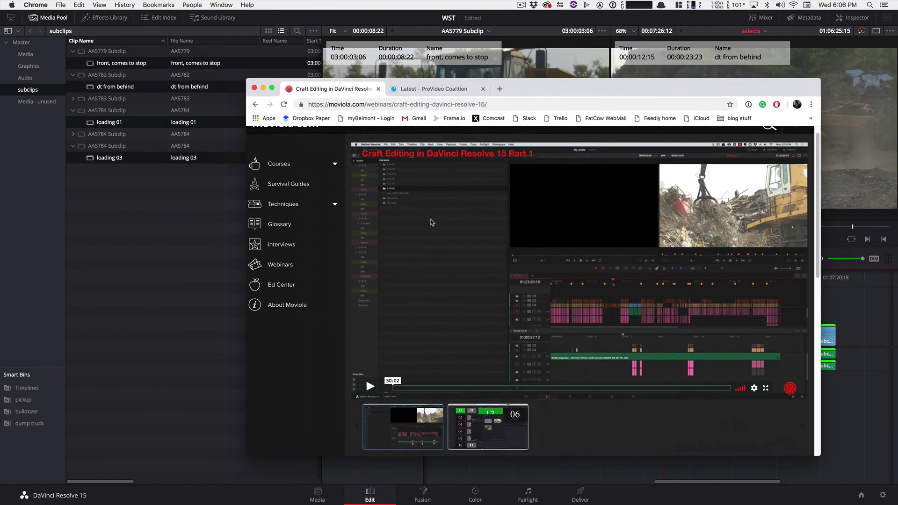
scroll(414, 195, "down", 5)
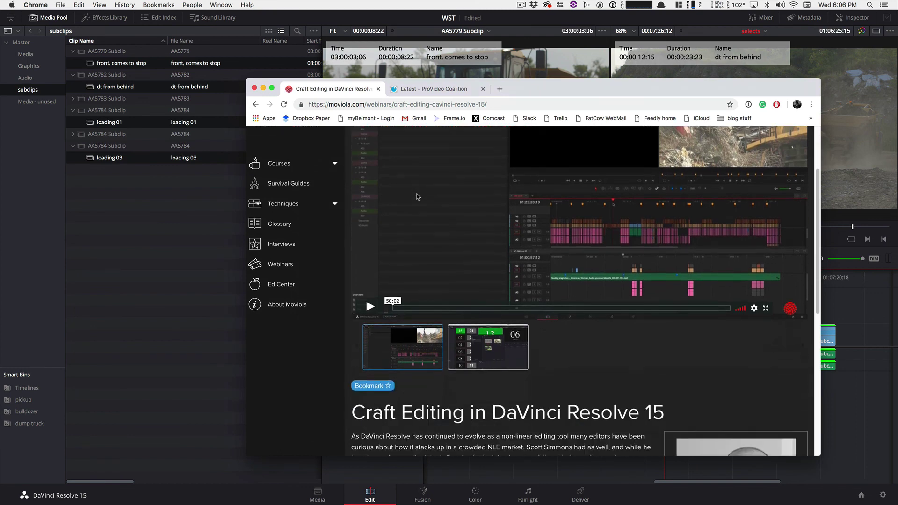
scroll(417, 196, "down", 2)
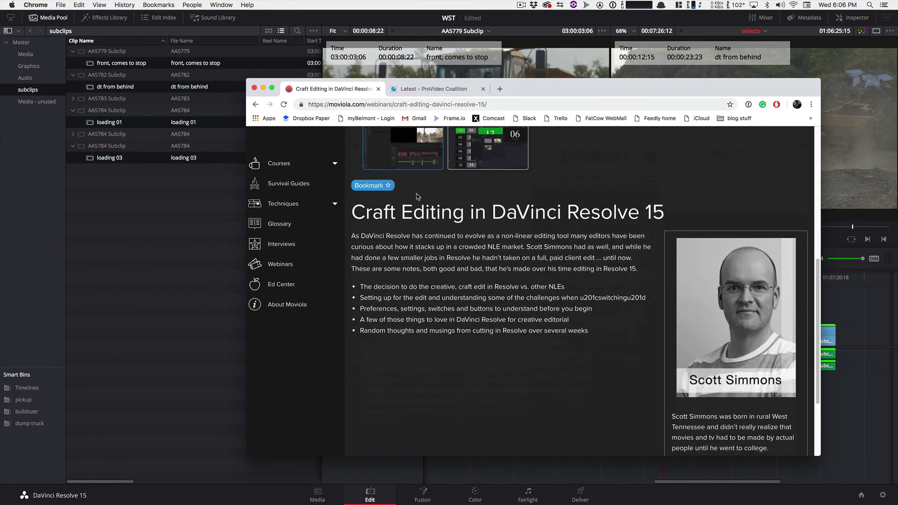
scroll(418, 196, "up", 7)
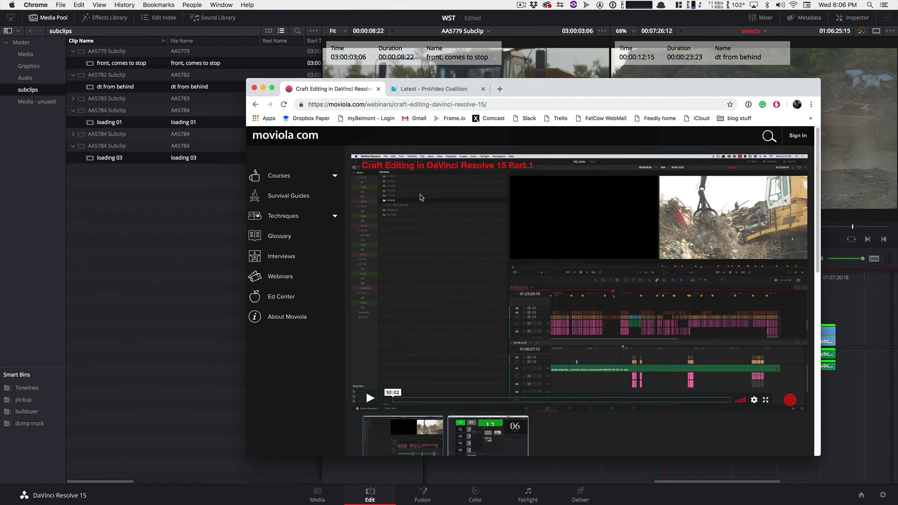
scroll(419, 197, "down", 6)
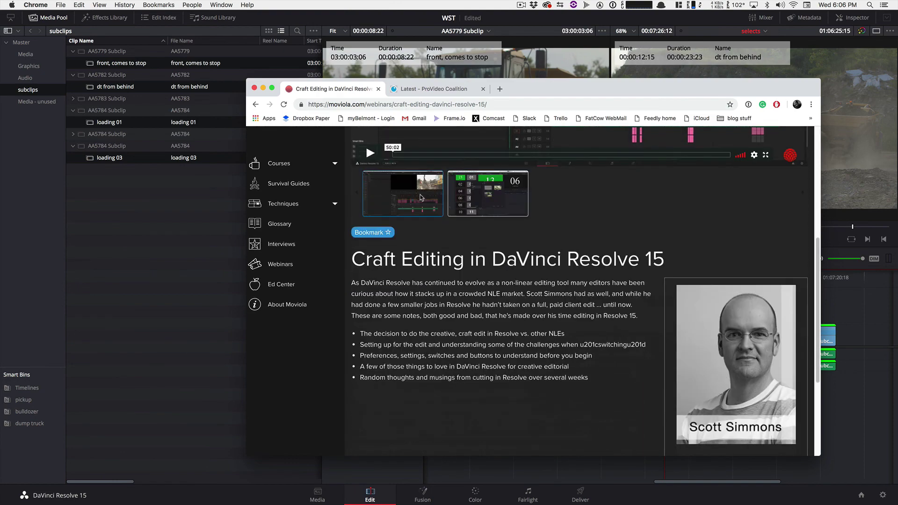
scroll(421, 197, "down", 4)
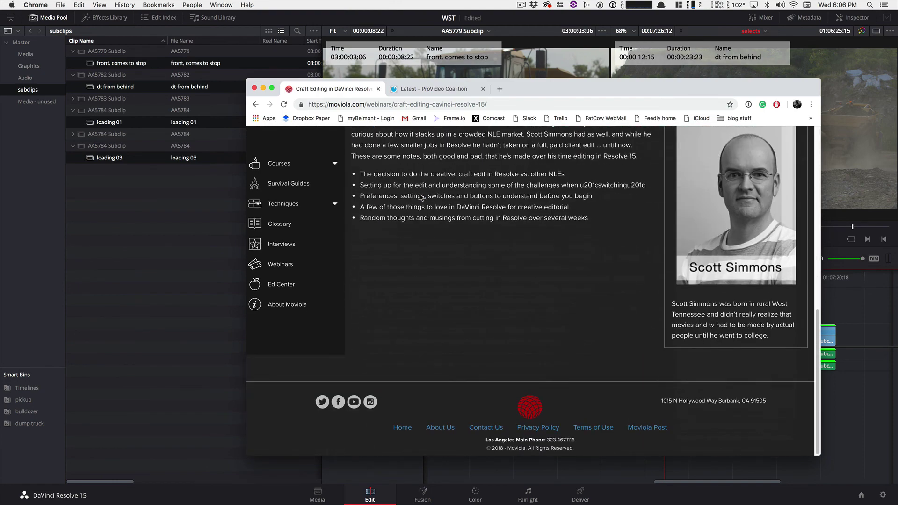
scroll(421, 198, "up", 10)
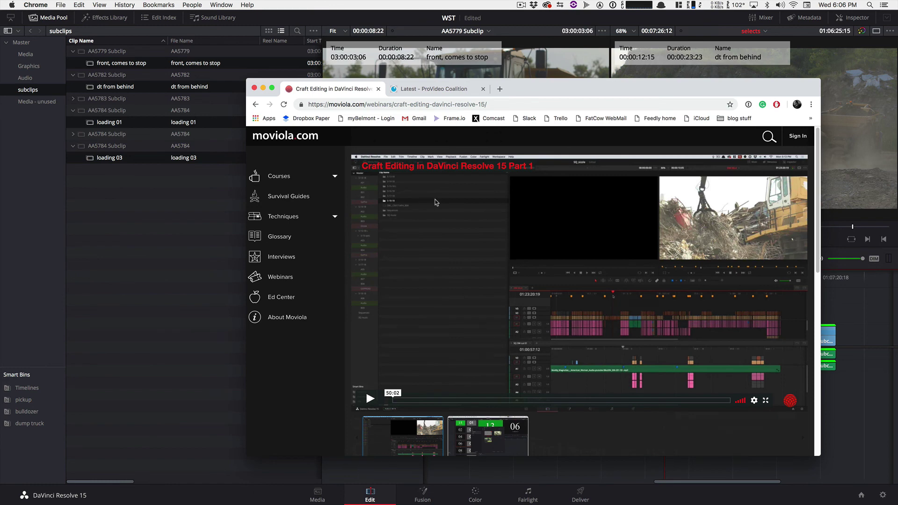
scroll(438, 201, "down", 1)
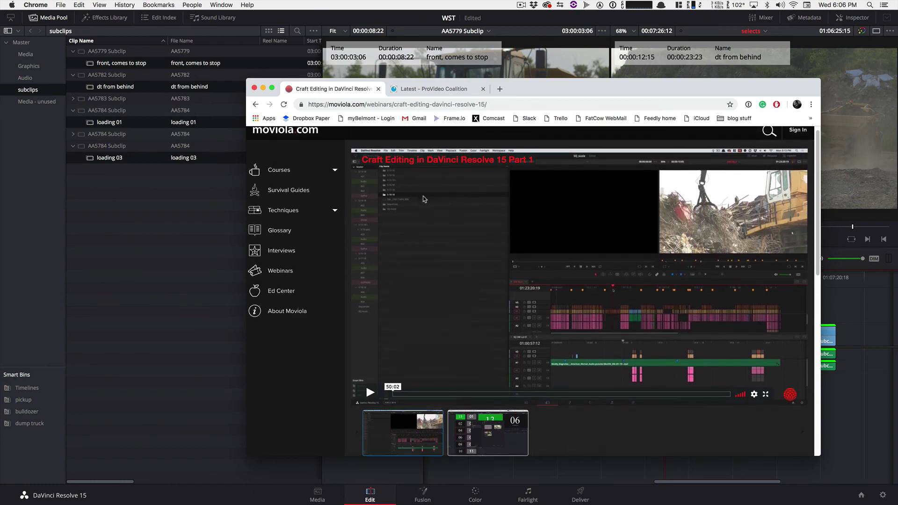
- Browse the Latest articles listing on the open ProVideo Coalition page down to its footer and back
left_click(416, 91)
scroll(439, 198, "down", 10)
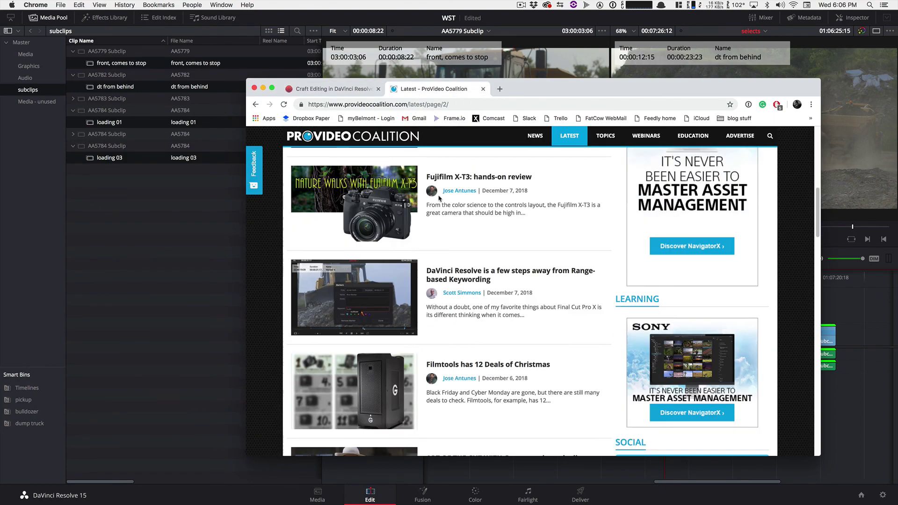
scroll(440, 198, "down", 10)
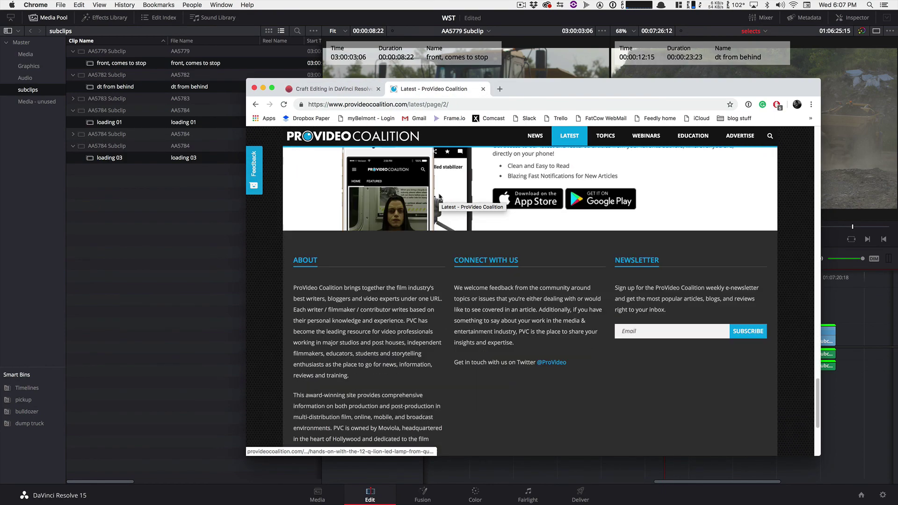
scroll(440, 197, "up", 15)
scroll(440, 195, "up", 6)
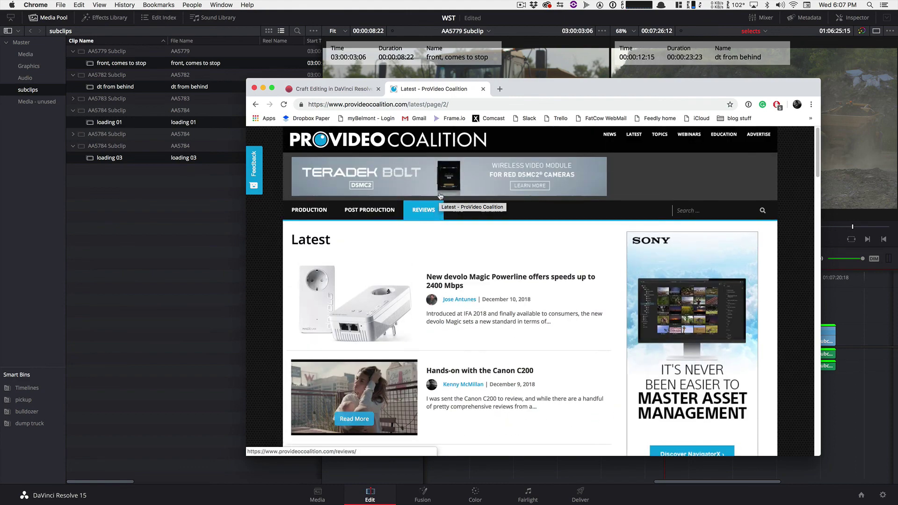
- Switch back to DaVinci Resolve and scrub the selects timeline from the AA5782 clip back to the last AA5784 clip before the gap
key("super+Tab")
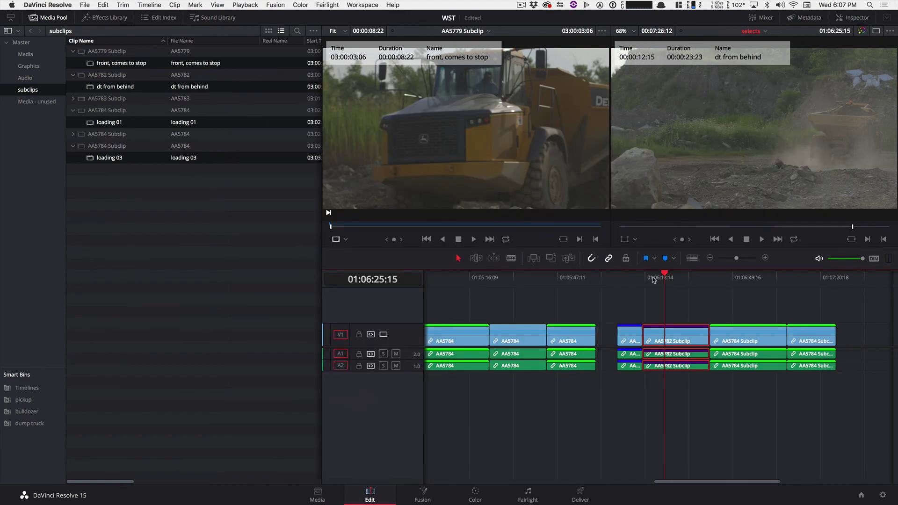
left_click_drag(657, 279, 652, 279)
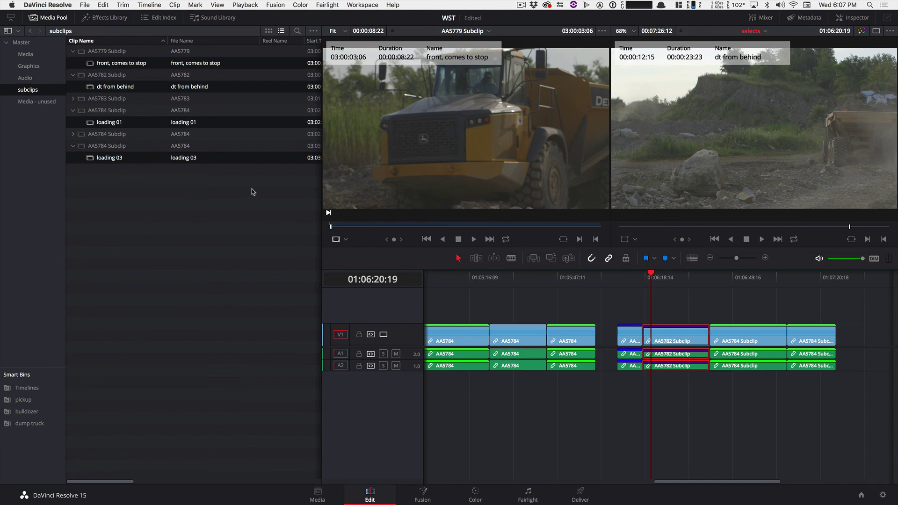
left_click_drag(649, 276, 570, 280)
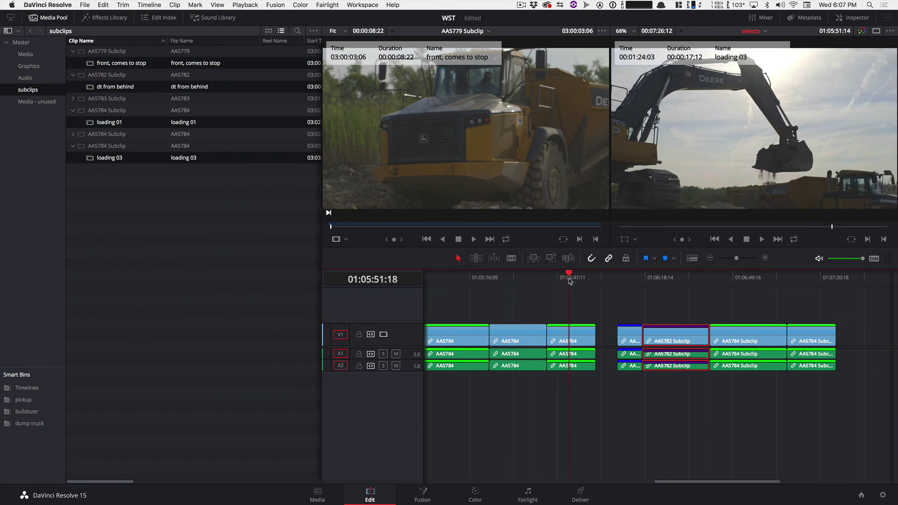